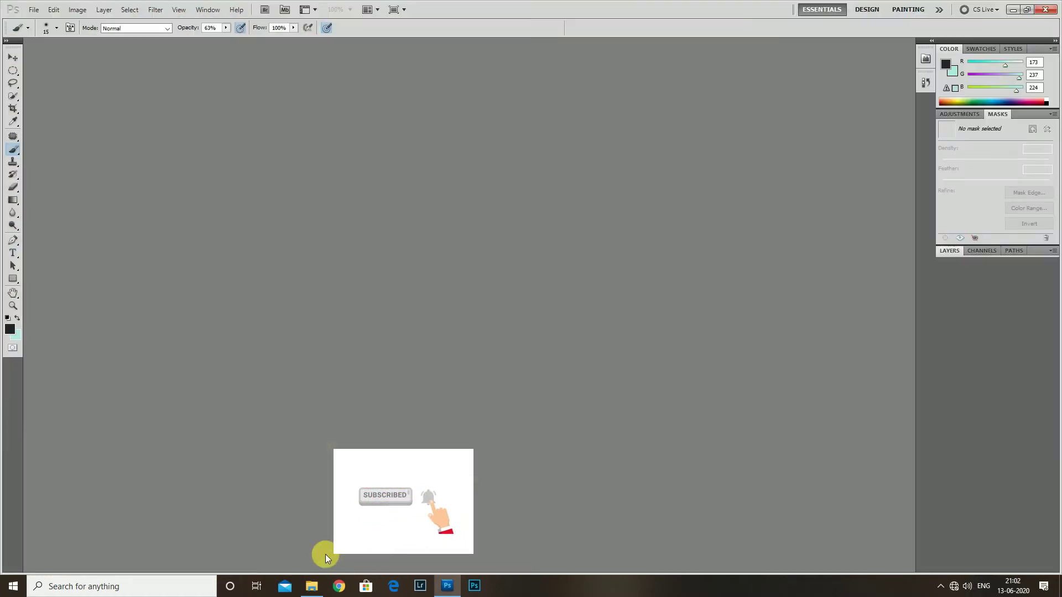
Switch to File Explorer showing the youtube work folder of images.
{"action": "left_click", "coordinate": [311, 585]}
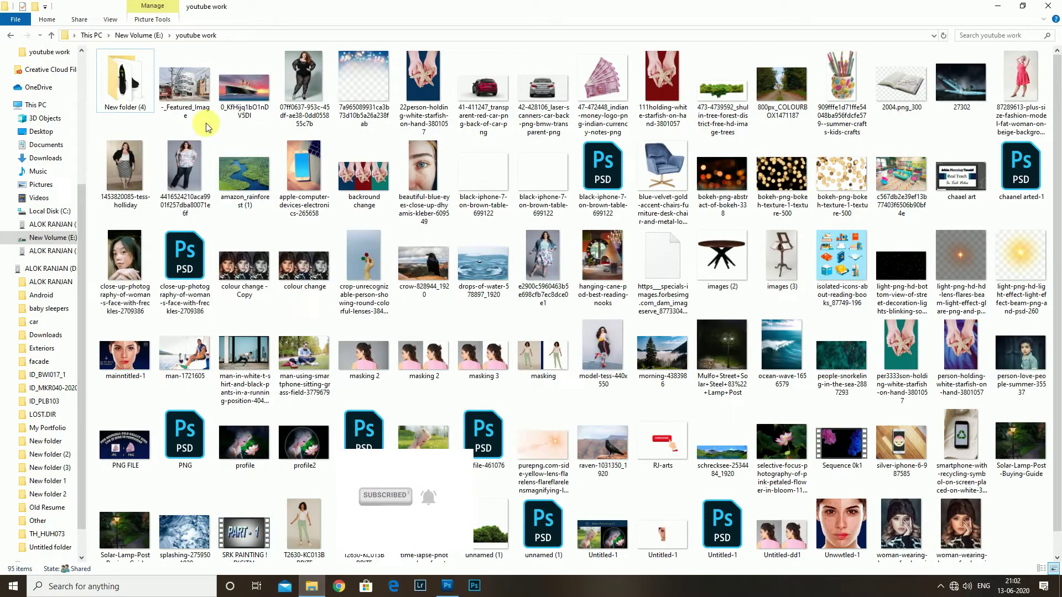
Drag the Featured_Image street photo into the Photoshop workspace to open it.
{"action": "mouse_move", "coordinate": [194, 94]}
{"action": "left_mouse_down"}
{"action": "mouse_move", "coordinate": [451, 588]}
{"action": "mouse_move", "coordinate": [375, 350]}
{"action": "left_mouse_up"}
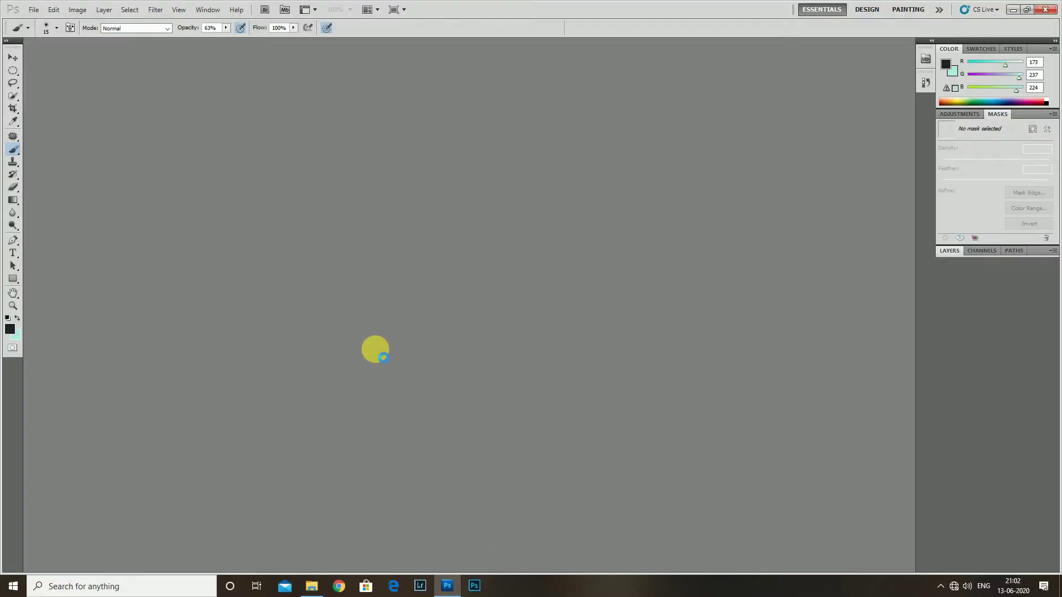
Duplicate the photo onto a new layer and select the Spot Healing Brush.
{"action": "key", "text": "ctrl+j"}
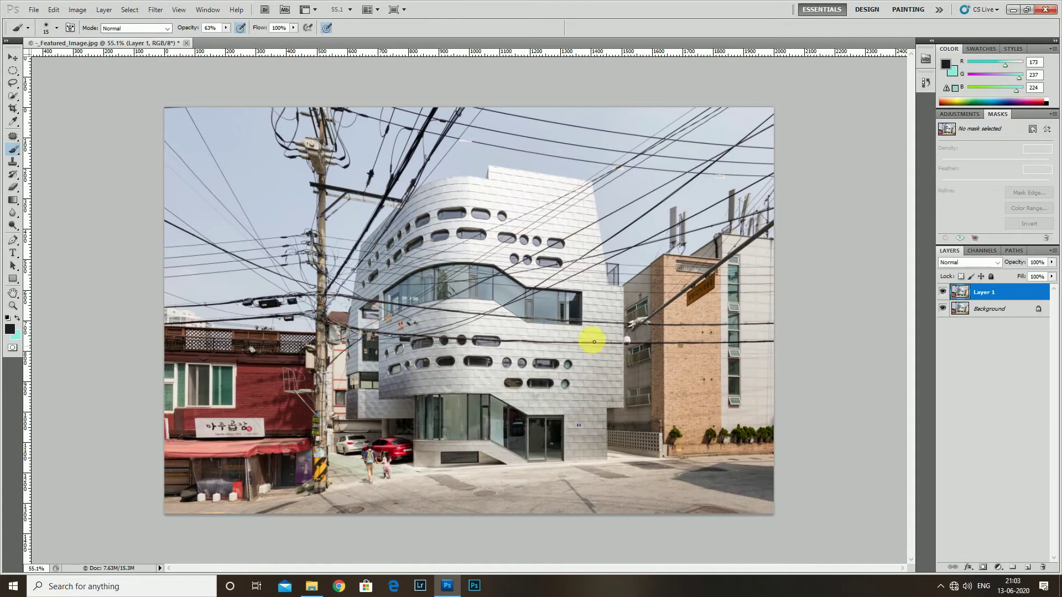
{"action": "scroll", "coordinate": [348, 294], "scroll_direction": "up", "scroll_amount": 2}
{"action": "left_click", "coordinate": [13, 136]}
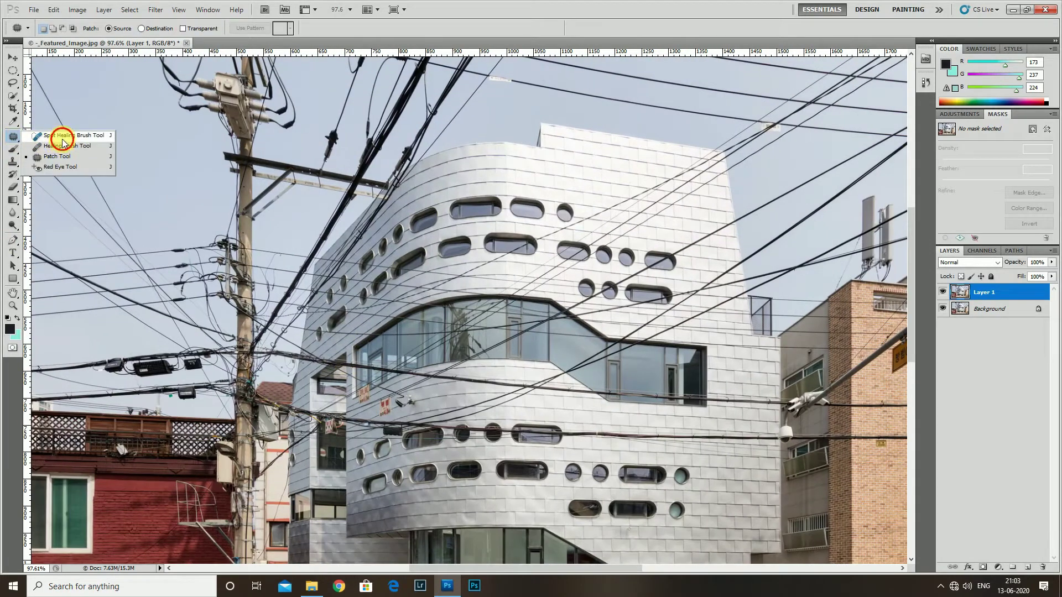
{"action": "left_click", "coordinate": [62, 136]}
{"action": "scroll", "coordinate": [353, 298], "scroll_direction": "down", "scroll_amount": 1}
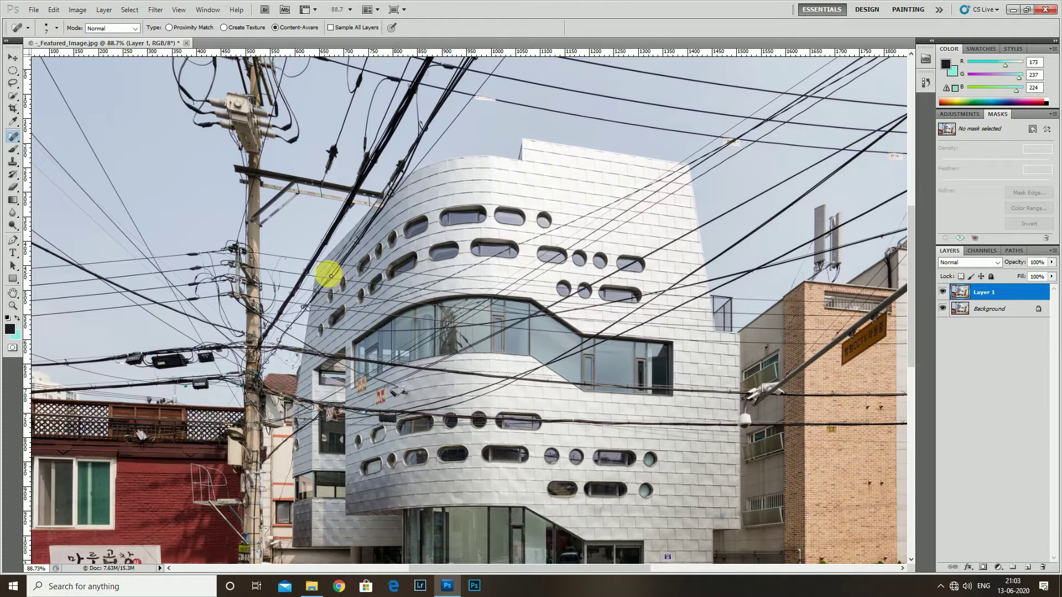
{"action": "scroll", "coordinate": [330, 276], "scroll_direction": "up", "scroll_amount": 2}
{"action": "scroll", "coordinate": [284, 279], "scroll_direction": "up", "scroll_amount": 2}
{"action": "scroll", "coordinate": [247, 311], "scroll_direction": "up", "scroll_amount": 1}
{"action": "scroll", "coordinate": [218, 316], "scroll_direction": "up", "scroll_amount": 1}
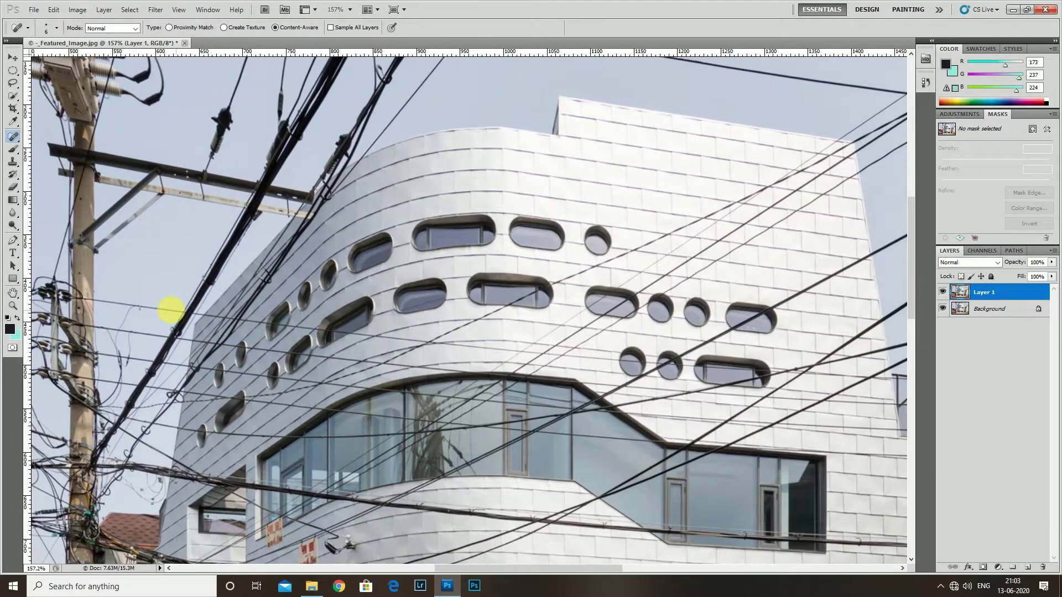
Heal away the sky wire, the upper-facade wire and a run of the diagonal wire.
{"action": "left_click", "coordinate": [386, 342], "text": "shift"}
{"action": "scroll", "coordinate": [367, 347], "scroll_direction": "right", "scroll_amount": 2}
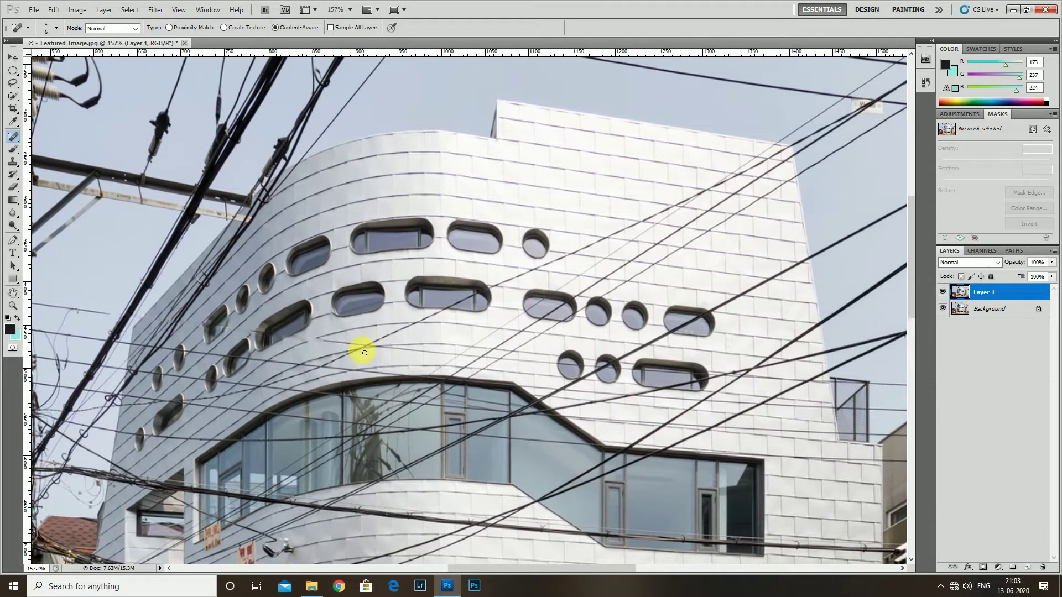
{"action": "left_click_drag", "start_coordinate": [327, 342], "coordinate": [359, 343]}
{"action": "left_click", "coordinate": [676, 376], "text": "shift"}
{"action": "scroll", "coordinate": [676, 377], "scroll_direction": "down", "scroll_amount": 1}
{"action": "scroll", "coordinate": [254, 353], "scroll_direction": "right", "scroll_amount": 2}
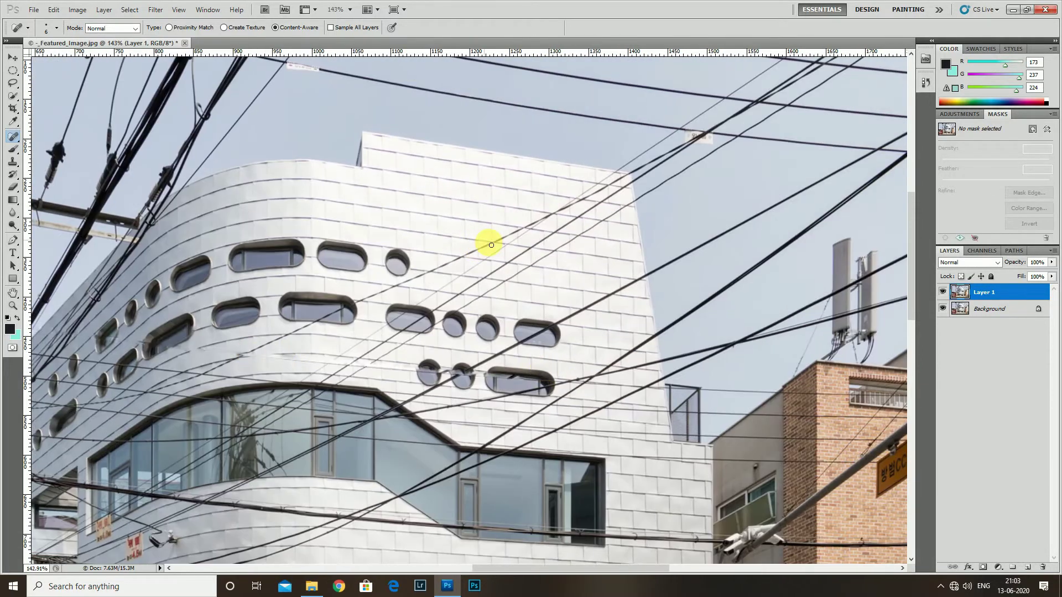
{"action": "left_click", "coordinate": [640, 172], "text": "shift"}
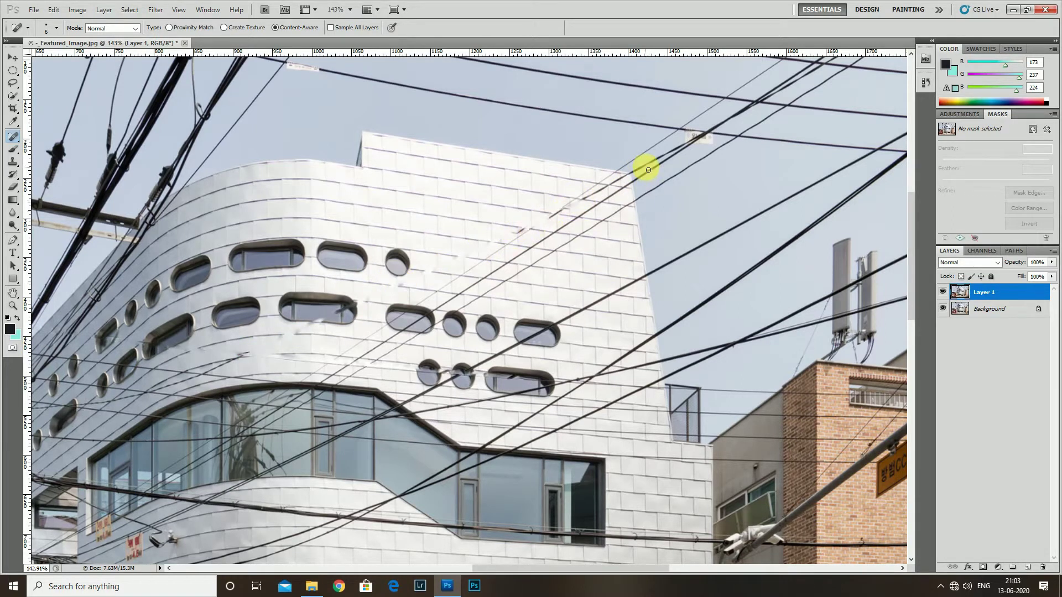
{"action": "scroll", "coordinate": [516, 225], "scroll_direction": "down", "scroll_amount": 2}
{"action": "scroll", "coordinate": [417, 275], "scroll_direction": "up", "scroll_amount": 1}
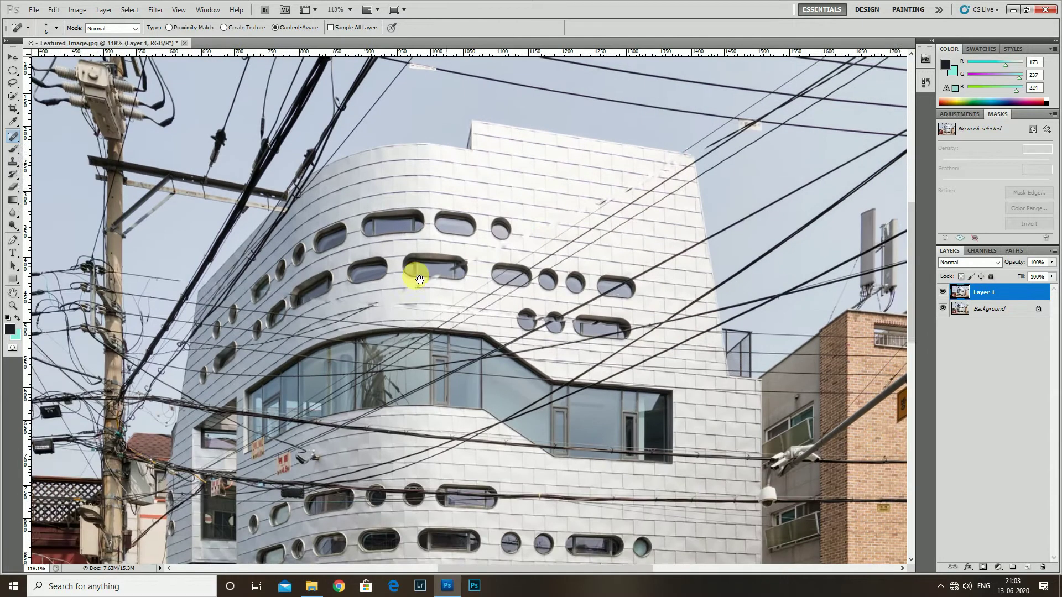
{"action": "scroll", "coordinate": [189, 315], "scroll_direction": "up", "scroll_amount": 1}
{"action": "scroll", "coordinate": [339, 341], "scroll_direction": "up", "scroll_amount": 1}
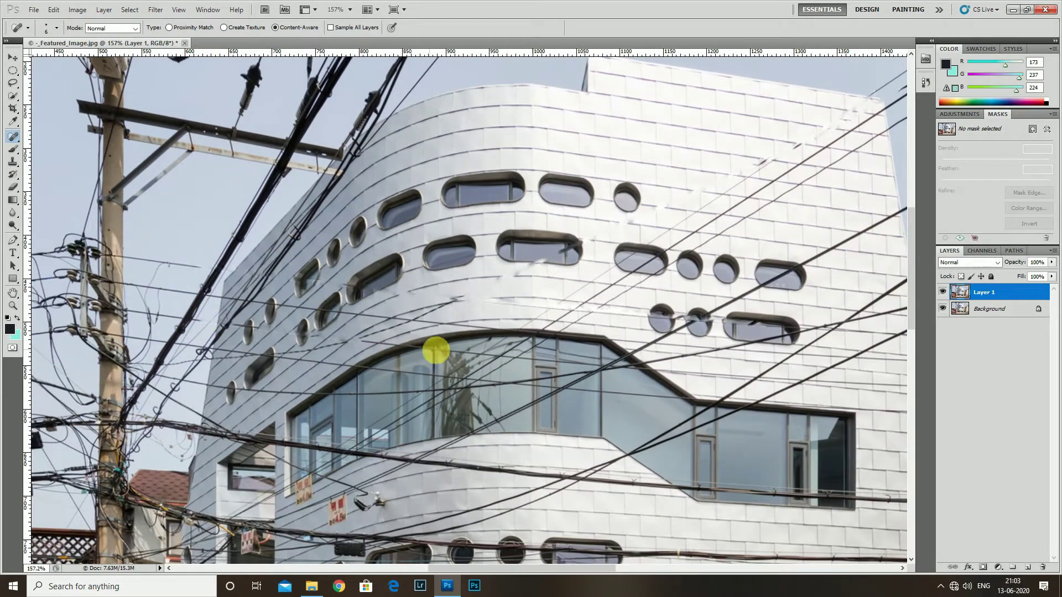
Heal the wire running beneath the large window on the facade.
{"action": "left_click_drag", "start_coordinate": [534, 358], "coordinate": [363, 347]}
{"action": "scroll", "coordinate": [442, 362], "scroll_direction": "down", "scroll_amount": 2}
{"action": "scroll", "coordinate": [553, 362], "scroll_direction": "up", "scroll_amount": 2}
{"action": "scroll", "coordinate": [415, 367], "scroll_direction": "down", "scroll_amount": 2}
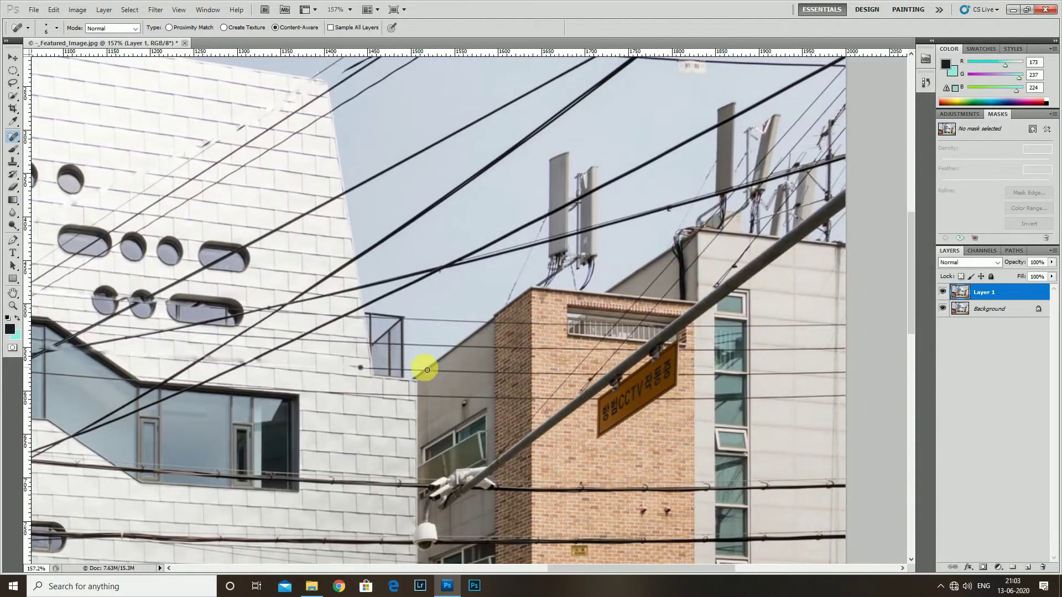
{"action": "scroll", "coordinate": [553, 354], "scroll_direction": "up", "scroll_amount": 1}
{"action": "scroll", "coordinate": [503, 337], "scroll_direction": "up", "scroll_amount": 1}
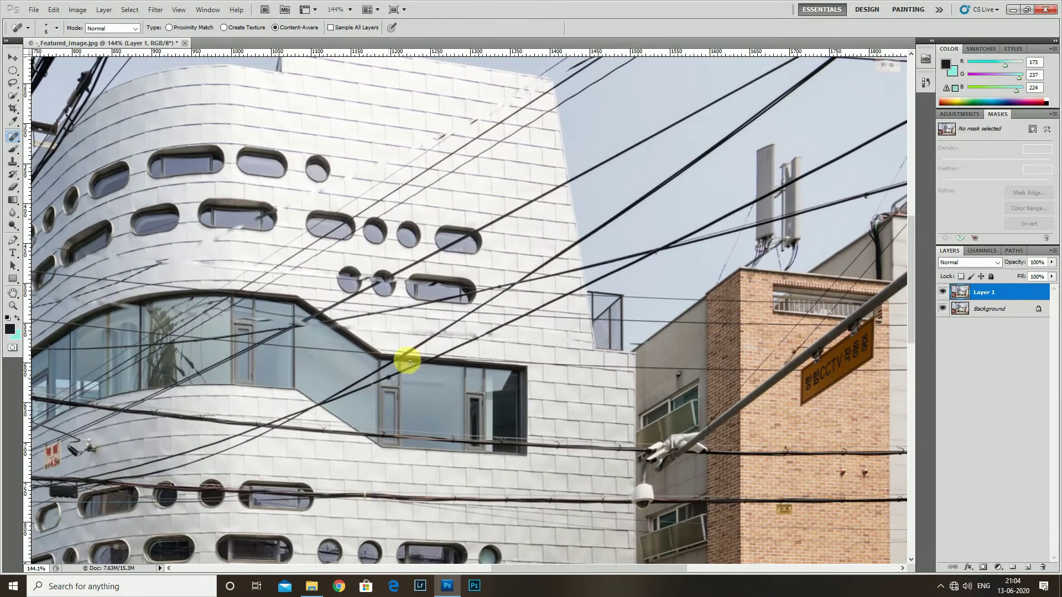
{"action": "scroll", "coordinate": [536, 311], "scroll_direction": "down", "scroll_amount": 3}
{"action": "scroll", "coordinate": [490, 304], "scroll_direction": "up", "scroll_amount": 3}
{"action": "scroll", "coordinate": [450, 332], "scroll_direction": "up", "scroll_amount": 1}
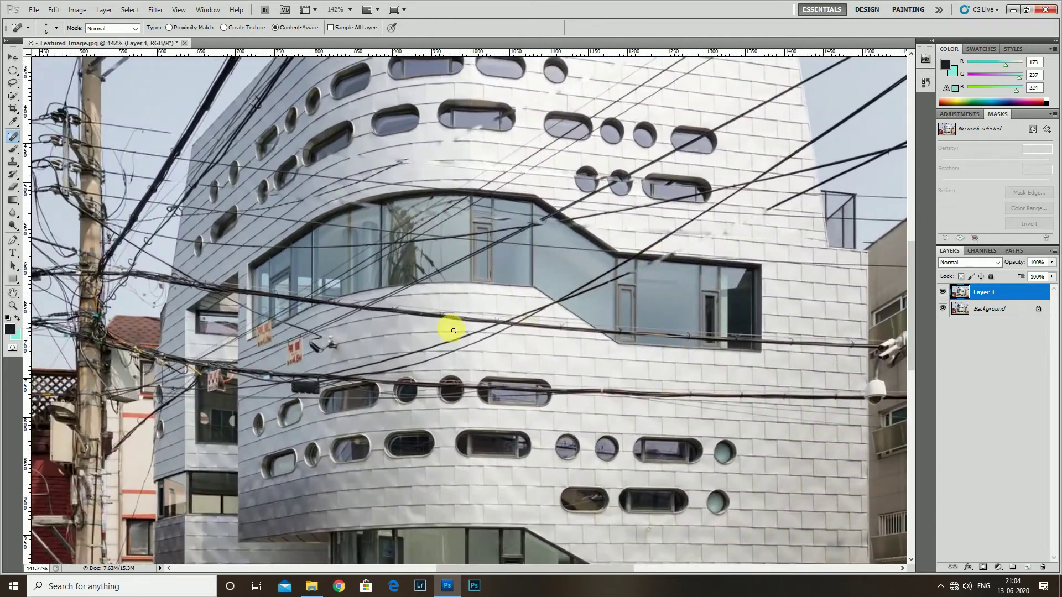
{"action": "scroll", "coordinate": [435, 315], "scroll_direction": "up", "scroll_amount": 1}
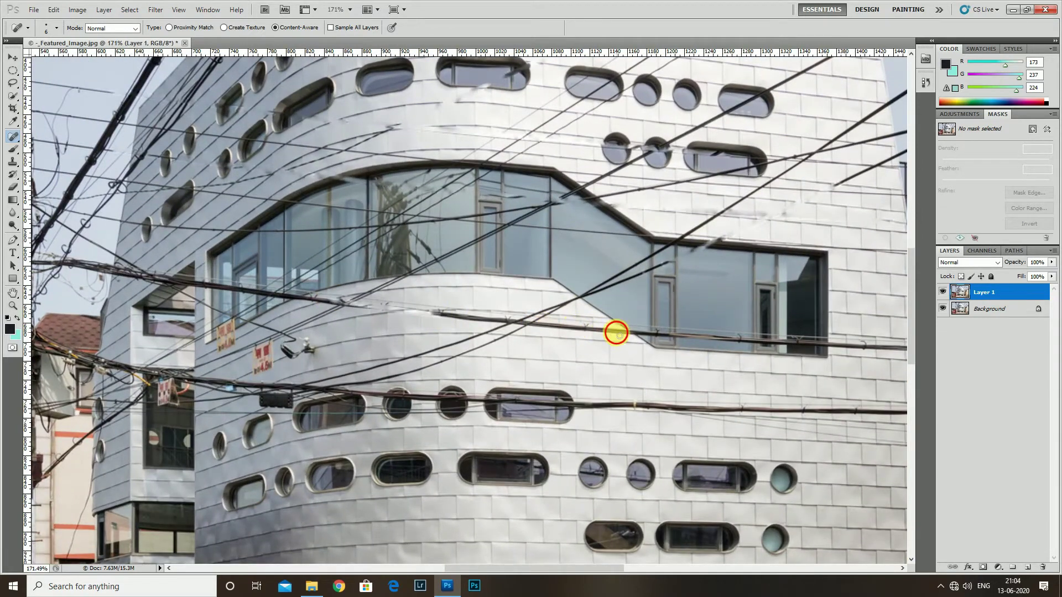
{"action": "scroll", "coordinate": [616, 332], "scroll_direction": "down", "scroll_amount": 2}
{"action": "scroll", "coordinate": [474, 330], "scroll_direction": "up", "scroll_amount": 1}
{"action": "left_click_drag", "start_coordinate": [476, 332], "coordinate": [783, 352]}
{"action": "scroll", "coordinate": [525, 331], "scroll_direction": "down", "scroll_amount": 2}
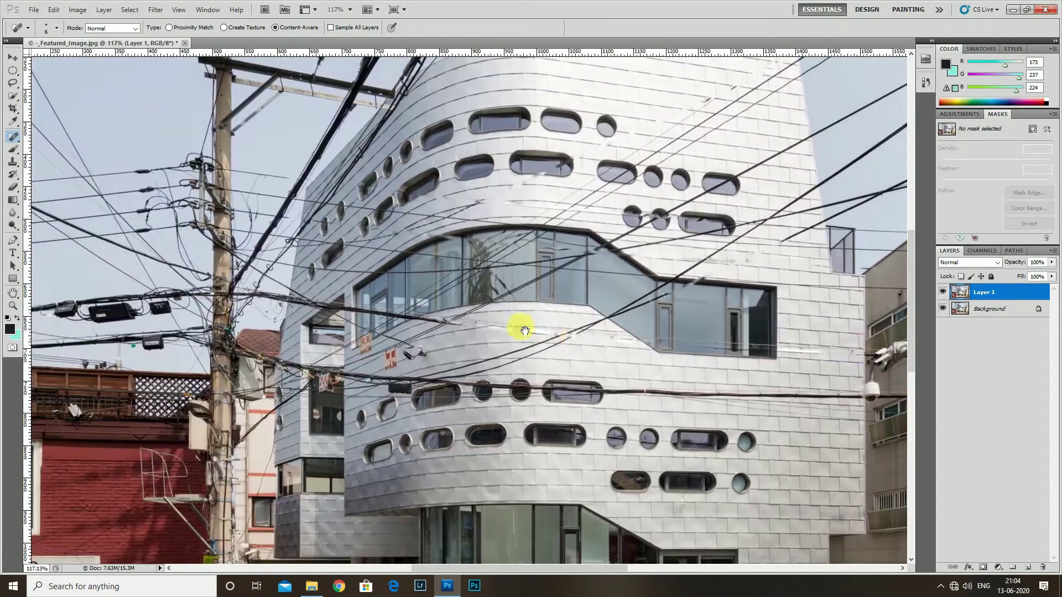
{"action": "scroll", "coordinate": [355, 309], "scroll_direction": "up", "scroll_amount": 1}
Trace a wire with the Pen tool, Content-Aware fill it, and deselect.
{"action": "key", "text": "p"}
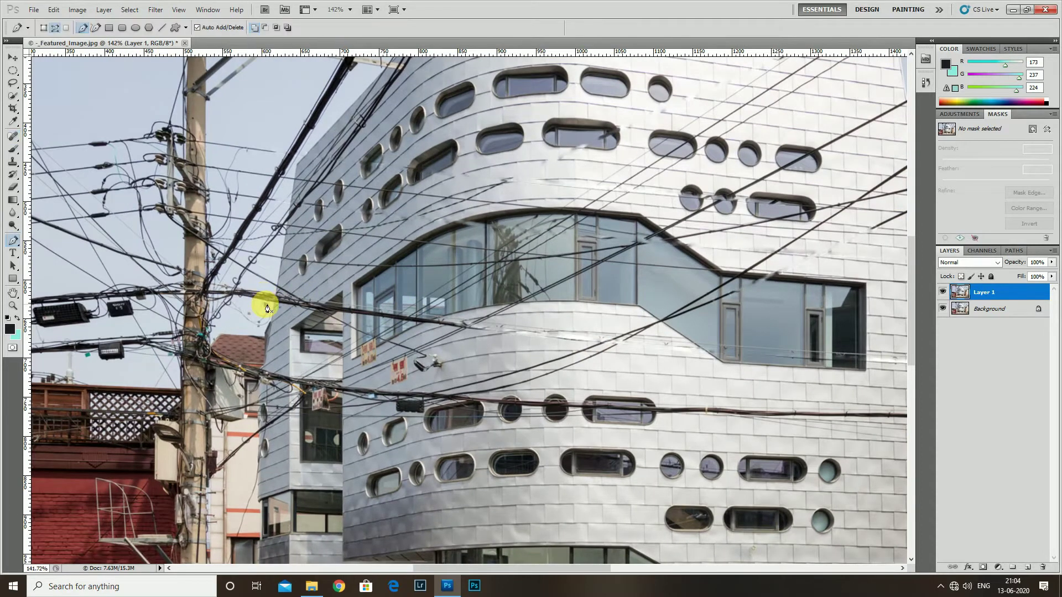
{"action": "scroll", "coordinate": [263, 301], "scroll_direction": "up", "scroll_amount": 1}
{"action": "left_click", "coordinate": [247, 296]}
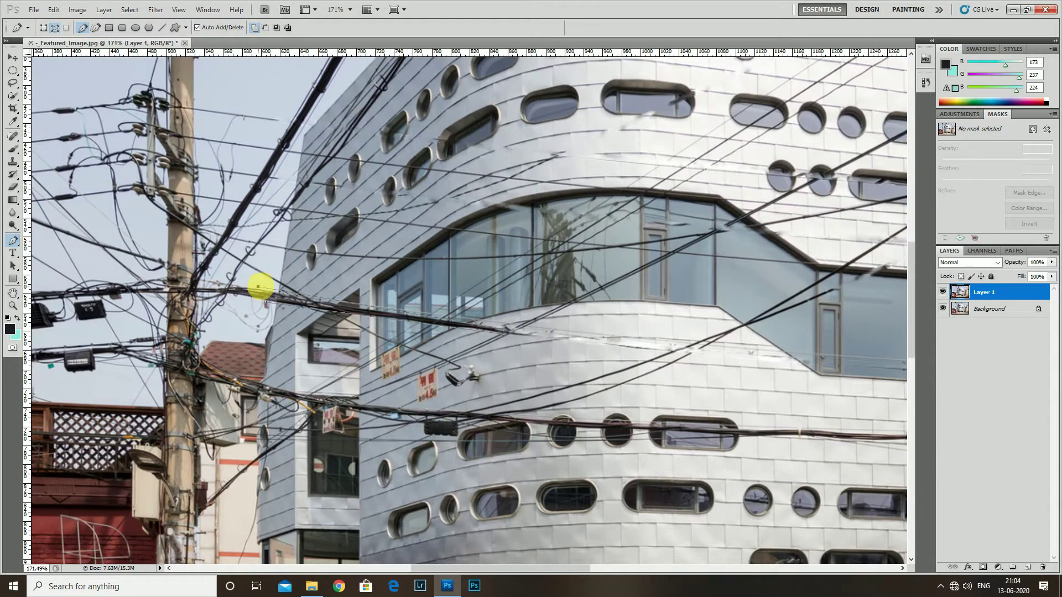
{"action": "key", "text": "shift+F5"}
{"action": "key", "text": "Return"}
{"action": "key", "text": "ctrl+d"}
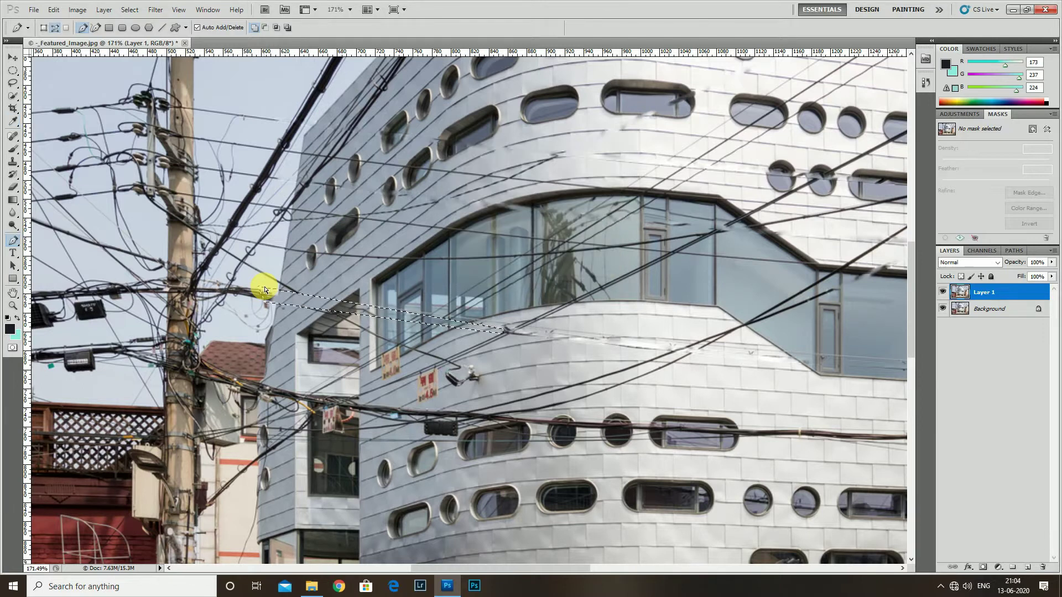
Close a traced path around the wire's starting point and Content-Aware fill it.
{"action": "left_click_drag", "start_coordinate": [327, 326], "coordinate": [280, 268]}
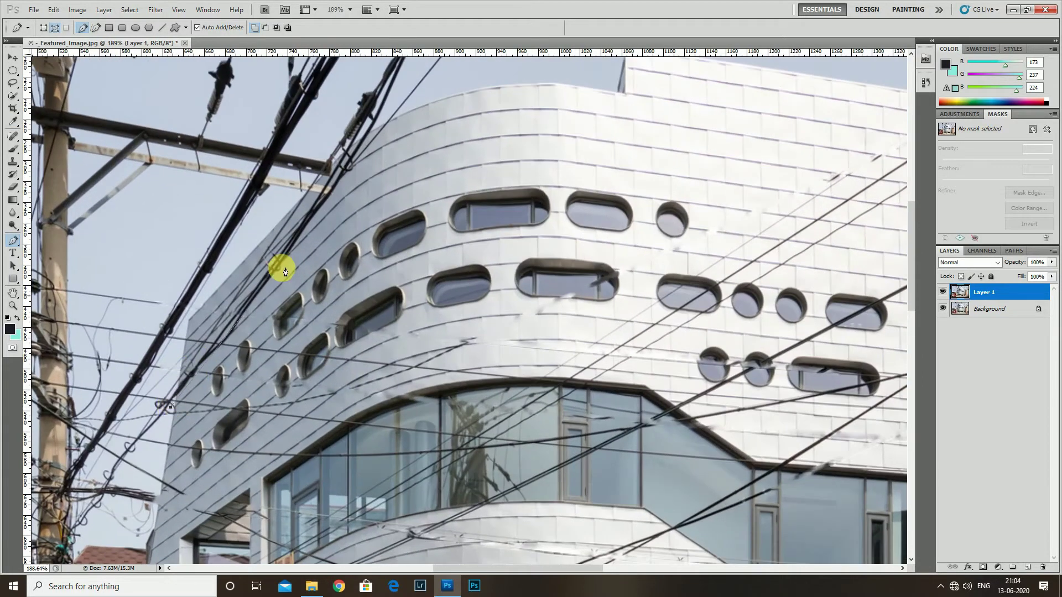
{"action": "left_click_drag", "start_coordinate": [320, 216], "coordinate": [302, 287]}
{"action": "left_click", "coordinate": [151, 476]}
{"action": "key", "text": "shift+F5"}
{"action": "key", "text": "Return"}
Turn the traced path around the wire into a selection.
{"action": "scroll", "coordinate": [166, 465], "scroll_direction": "down", "scroll_amount": 3}
{"action": "left_click_drag", "start_coordinate": [177, 449], "coordinate": [324, 404]}
{"action": "scroll", "coordinate": [367, 403], "scroll_direction": "down", "scroll_amount": 3}
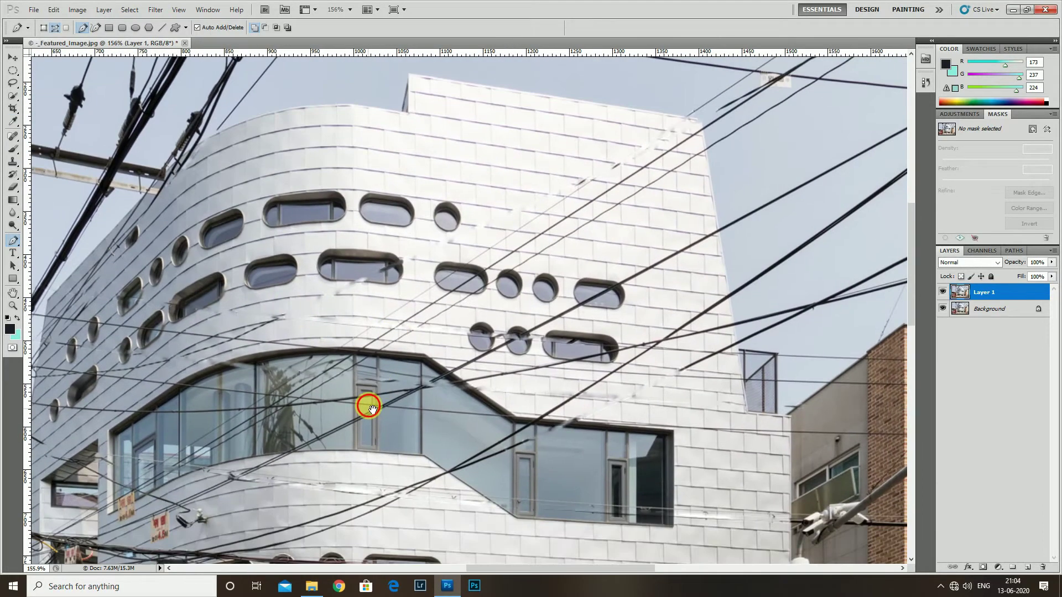
{"action": "scroll", "coordinate": [325, 482], "scroll_direction": "up", "scroll_amount": 3}
{"action": "scroll", "coordinate": [185, 444], "scroll_direction": "up", "scroll_amount": 1}
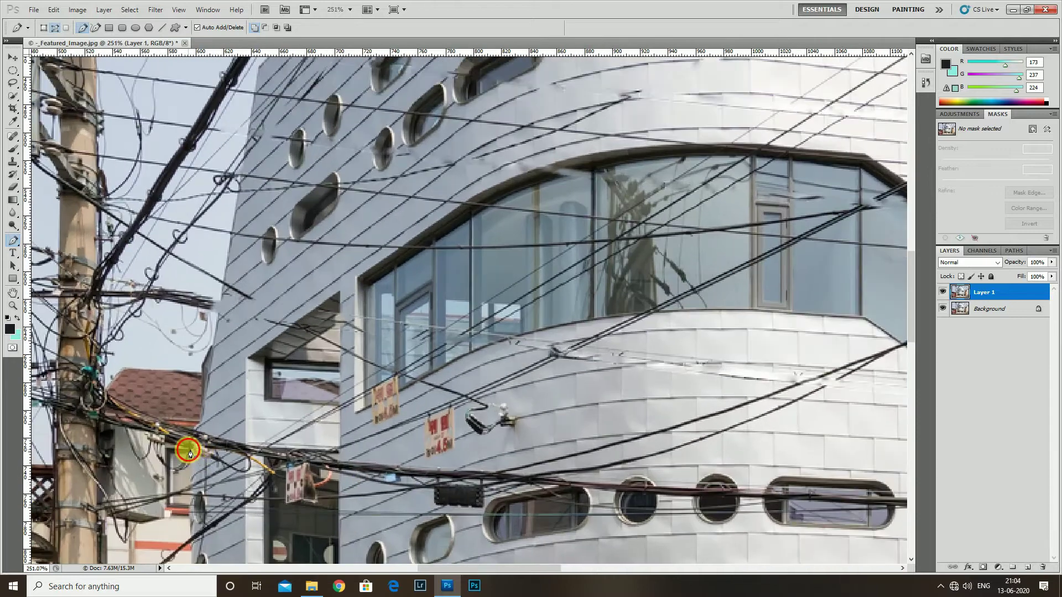
{"action": "scroll", "coordinate": [501, 498], "scroll_direction": "right", "scroll_amount": 5}
{"action": "scroll", "coordinate": [296, 503], "scroll_direction": "right", "scroll_amount": 1}
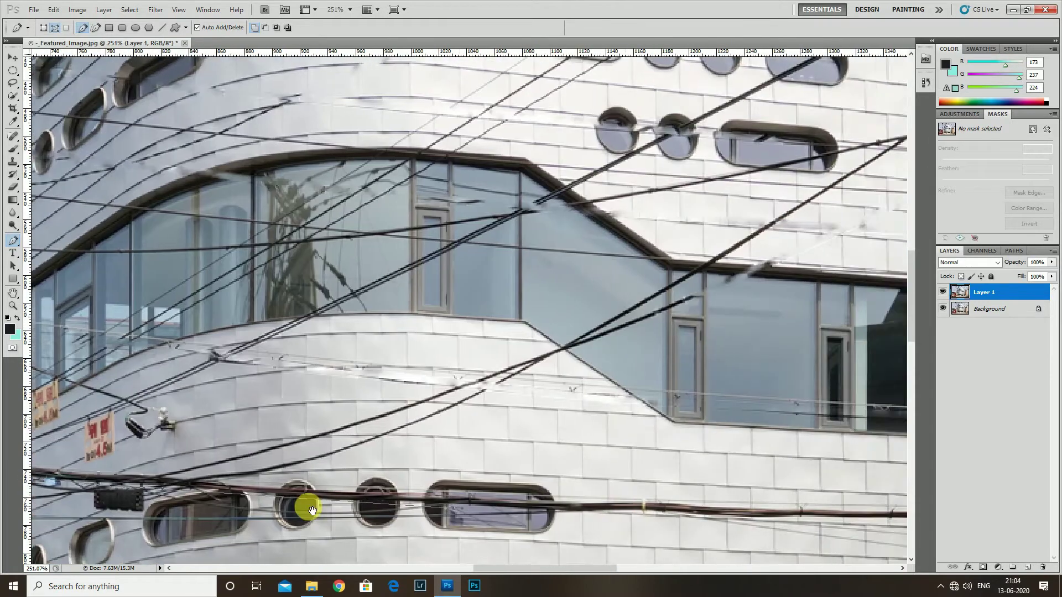
{"action": "scroll", "coordinate": [675, 516], "scroll_direction": "right", "scroll_amount": 6}
{"action": "scroll", "coordinate": [680, 510], "scroll_direction": "right", "scroll_amount": 5}
{"action": "scroll", "coordinate": [666, 509], "scroll_direction": "right", "scroll_amount": 6}
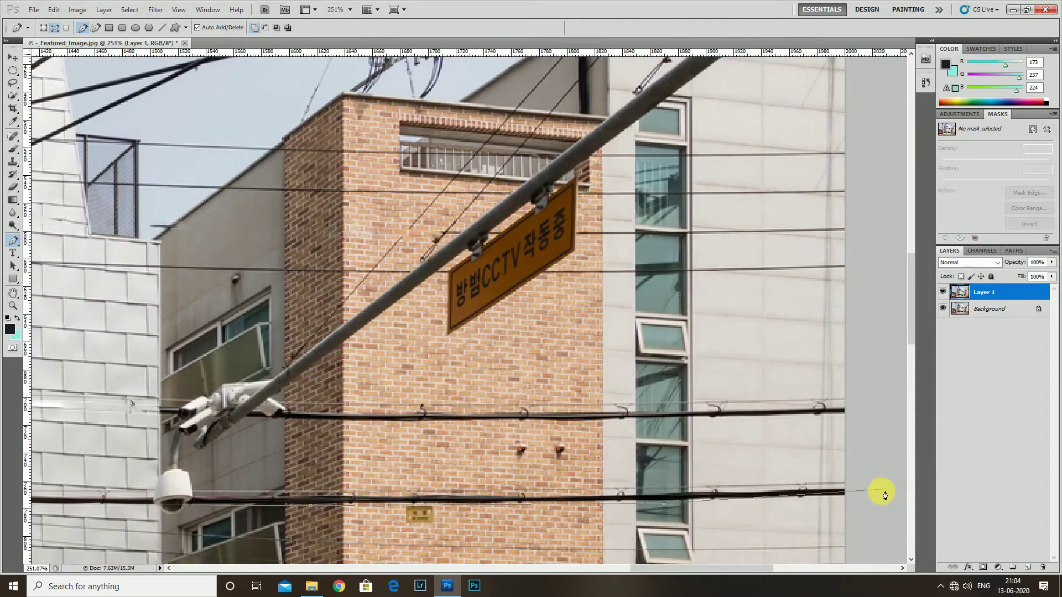
{"action": "scroll", "coordinate": [839, 483], "scroll_direction": "down", "scroll_amount": 2}
{"action": "scroll", "coordinate": [517, 484], "scroll_direction": "left", "scroll_amount": 3}
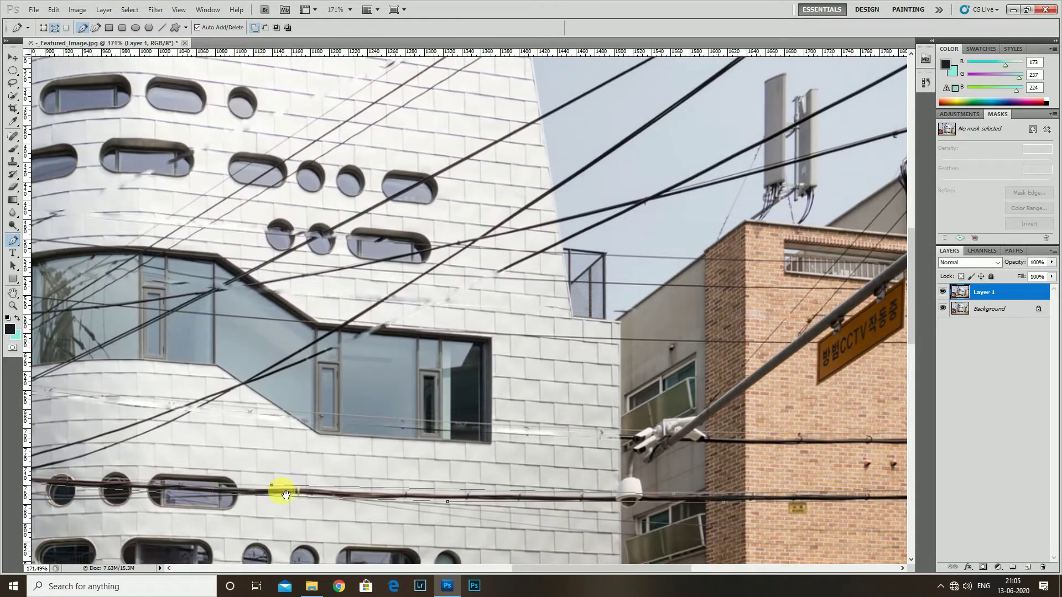
{"action": "scroll", "coordinate": [277, 480], "scroll_direction": "left", "scroll_amount": 2}
{"action": "scroll", "coordinate": [315, 486], "scroll_direction": "left", "scroll_amount": 1}
{"action": "left_click", "coordinate": [156, 467]}
{"action": "right_click", "coordinate": [157, 467]}
{"action": "key", "text": "Return"}
Trace a curved closed path around the lower diagonal wire.
{"action": "scroll", "coordinate": [156, 468], "scroll_direction": "down", "scroll_amount": 2}
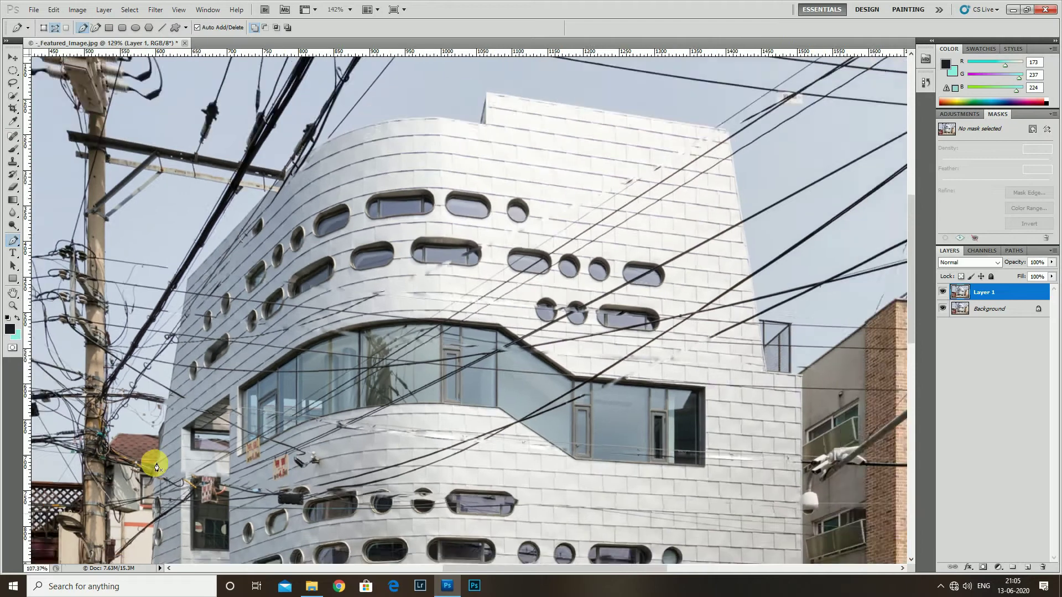
{"action": "scroll", "coordinate": [367, 487], "scroll_direction": "right", "scroll_amount": 2}
{"action": "scroll", "coordinate": [339, 487], "scroll_direction": "up", "scroll_amount": 1}
{"action": "scroll", "coordinate": [164, 506], "scroll_direction": "up", "scroll_amount": 1}
{"action": "scroll", "coordinate": [164, 506], "scroll_direction": "up", "scroll_amount": 1}
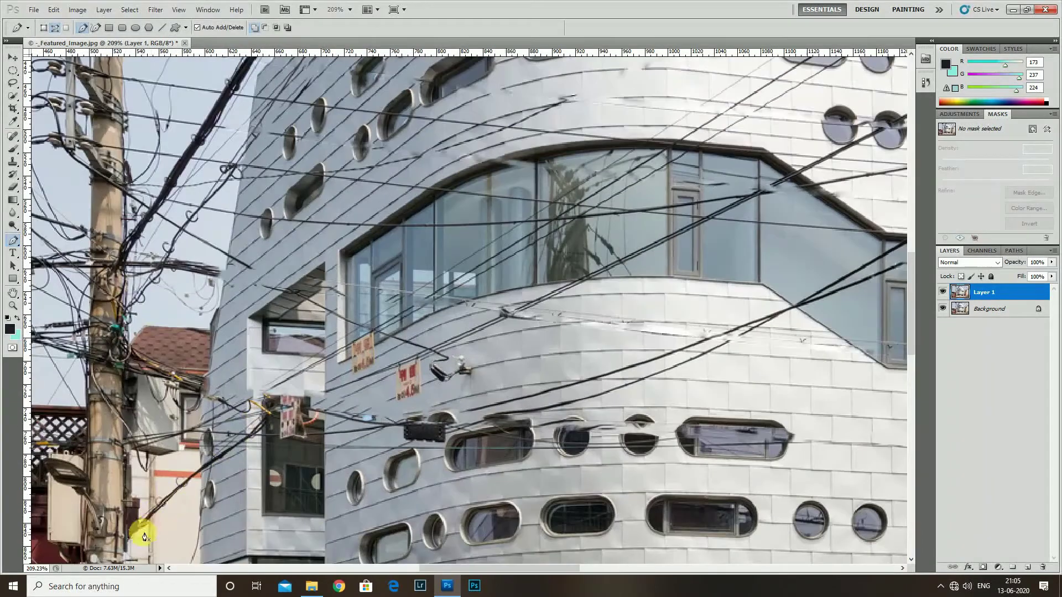
{"action": "left_click", "coordinate": [151, 530]}
{"action": "left_click_drag", "start_coordinate": [266, 436], "coordinate": [226, 455]}
{"action": "left_click", "coordinate": [157, 516]}
{"action": "scroll", "coordinate": [408, 427], "scroll_direction": "down", "scroll_amount": 1}
{"action": "left_click_drag", "start_coordinate": [407, 426], "coordinate": [308, 450]}
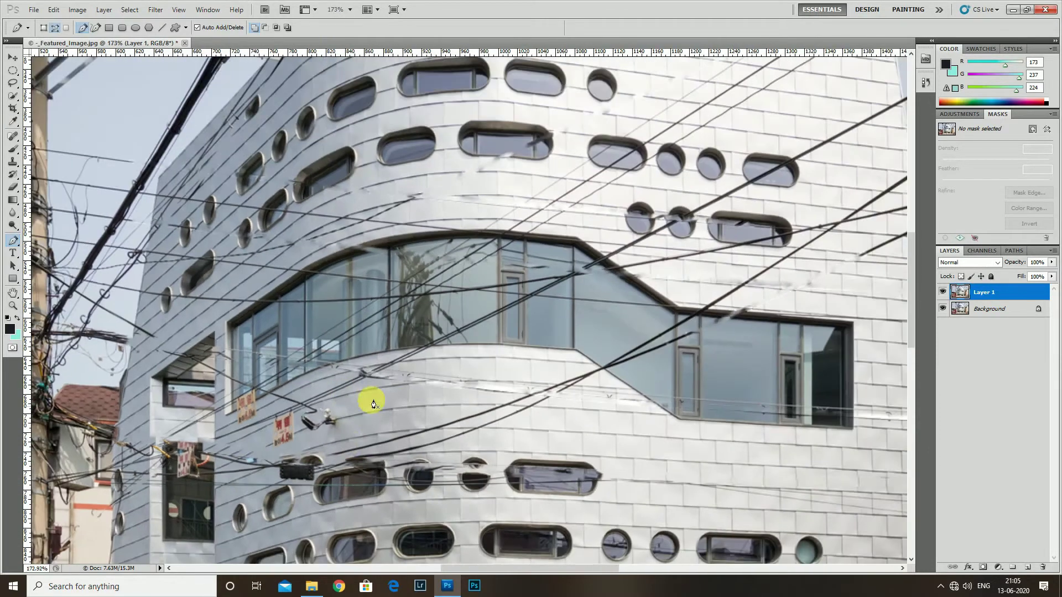
{"action": "left_click", "coordinate": [12, 137]}
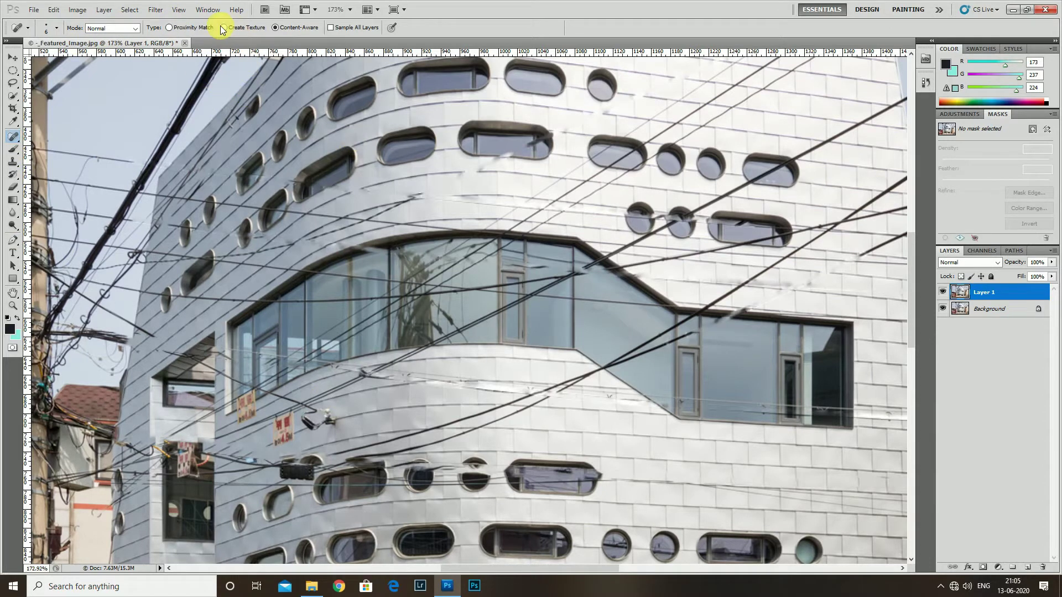
Undo a short healing stroke and set the foreground to the facade's light grey.
{"action": "left_click_drag", "start_coordinate": [332, 457], "coordinate": [341, 457]}
{"action": "key", "text": "ctrl+z"}
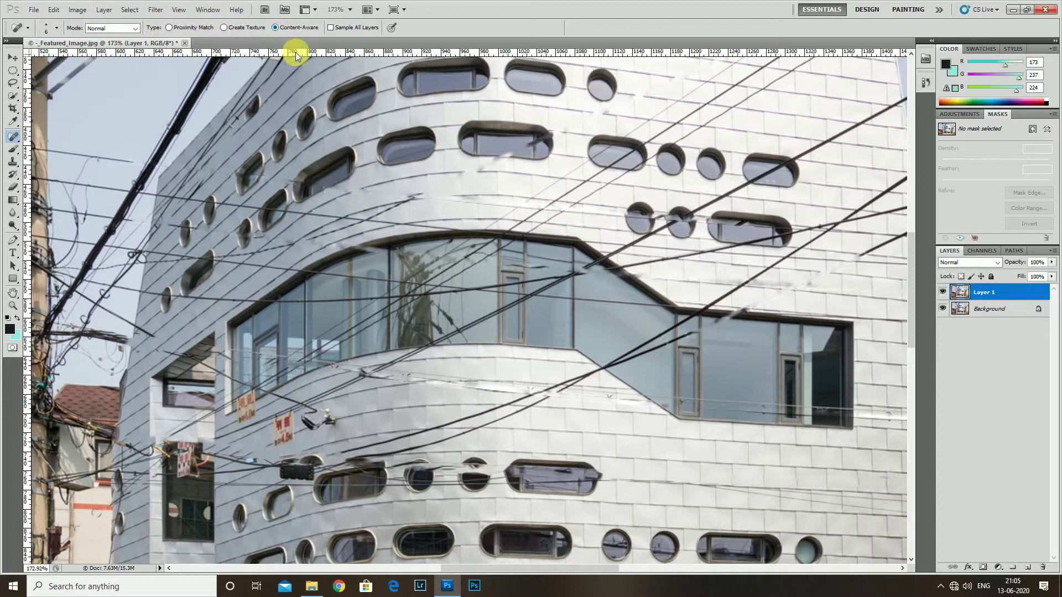
{"action": "scroll", "coordinate": [365, 398], "scroll_direction": "up", "scroll_amount": 1}
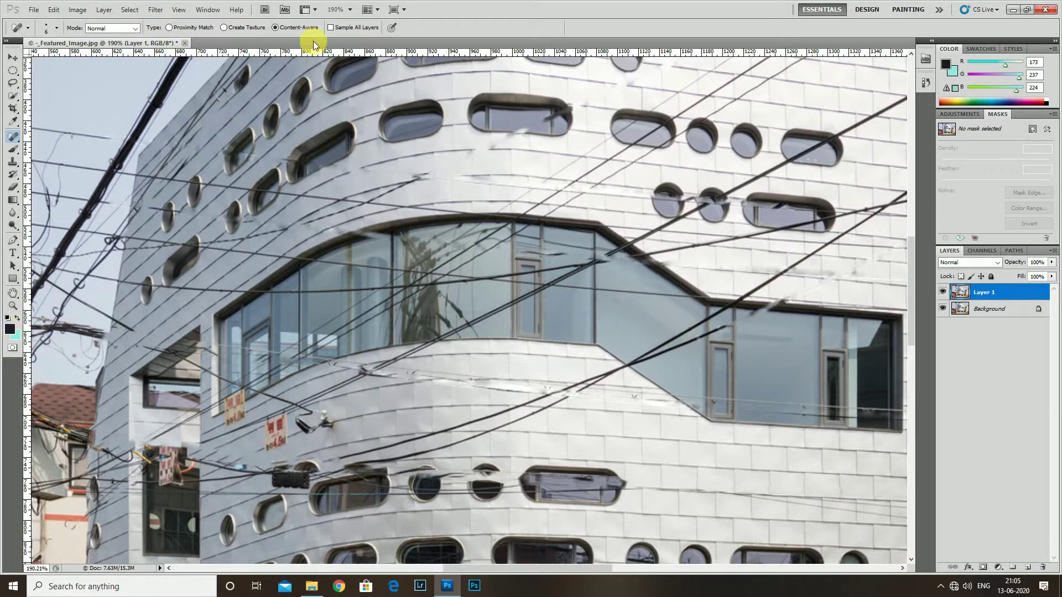
{"action": "left_click", "coordinate": [15, 334]}
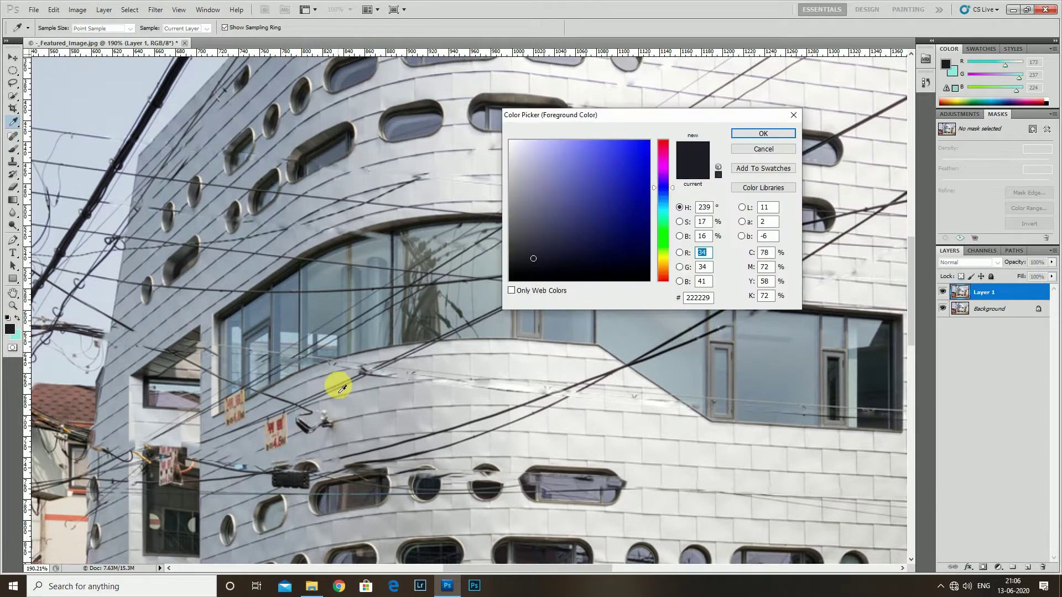
{"action": "left_click", "coordinate": [347, 383]}
{"action": "left_click", "coordinate": [781, 135]}
{"action": "key", "text": "j"}
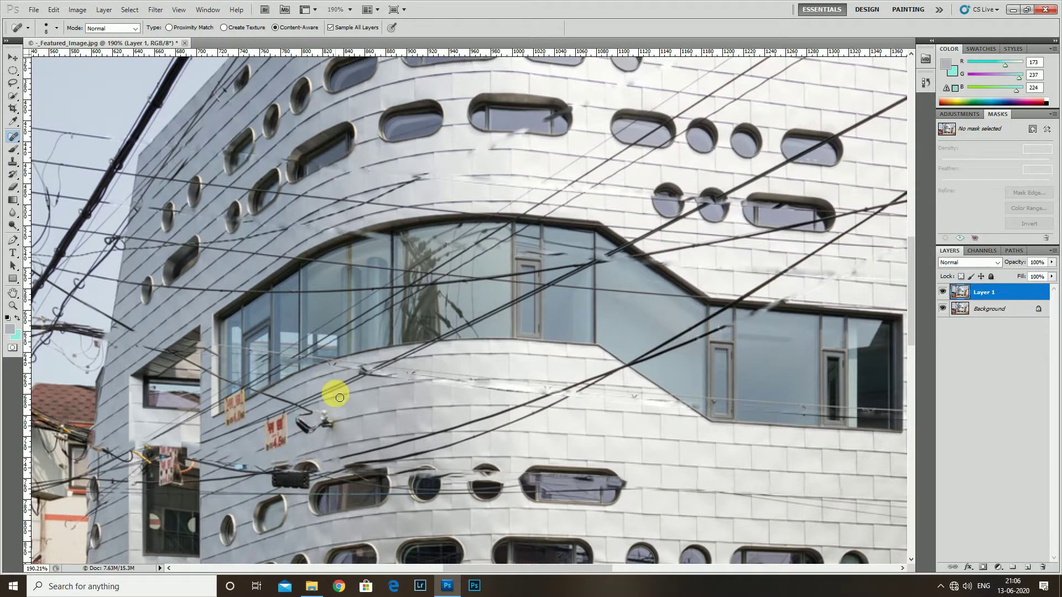
Bring the building top into view and heal the diagonal wire over the wall.
{"action": "left_click_drag", "start_coordinate": [416, 358], "coordinate": [344, 414]}
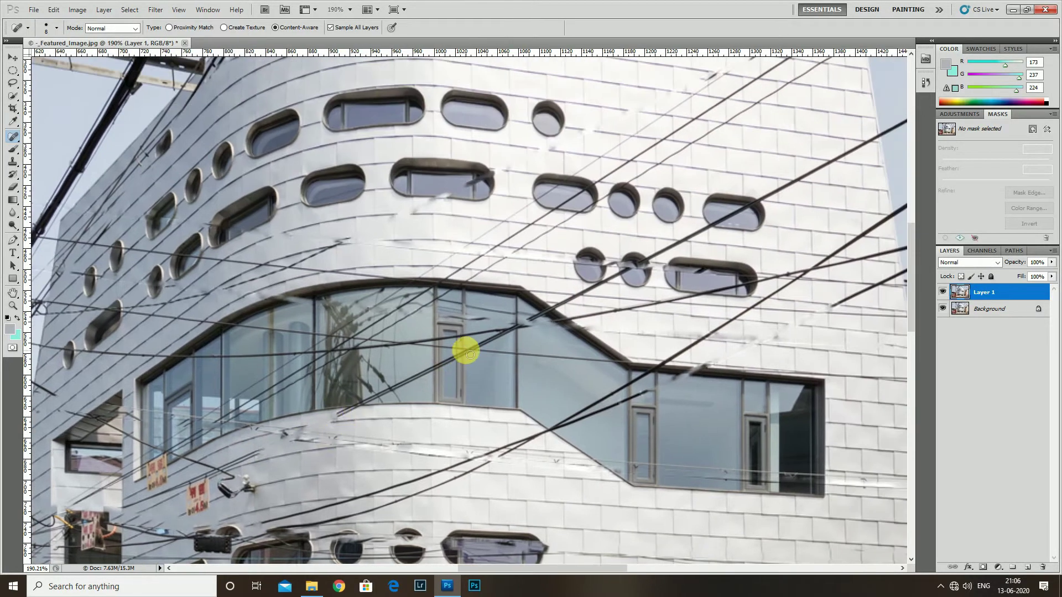
{"action": "scroll", "coordinate": [491, 339], "scroll_direction": "down", "scroll_amount": 2}
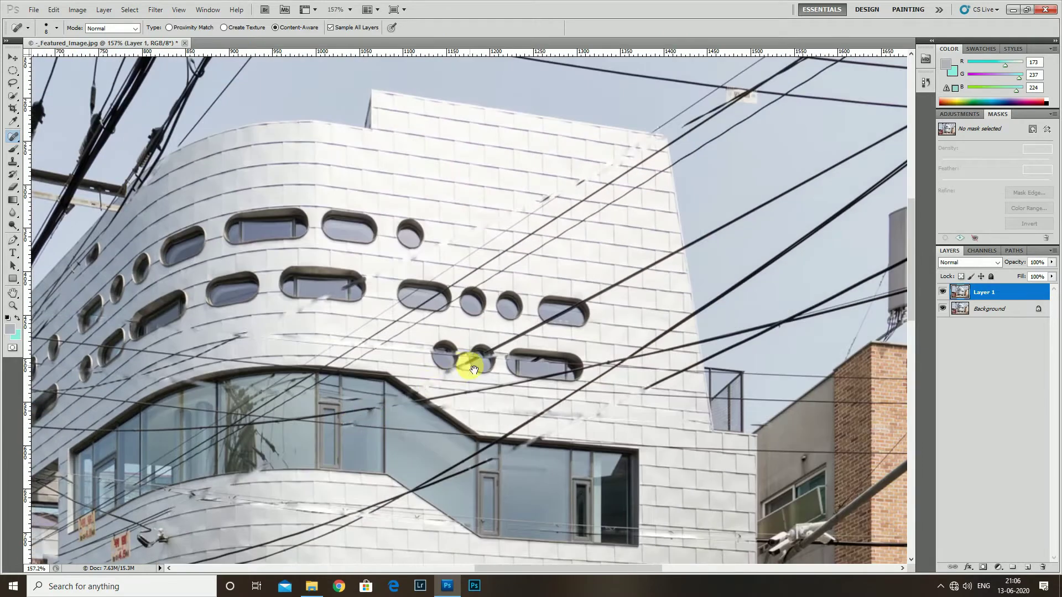
{"action": "scroll", "coordinate": [367, 414], "scroll_direction": "up", "scroll_amount": 1}
{"action": "scroll", "coordinate": [476, 397], "scroll_direction": "down", "scroll_amount": 2}
{"action": "scroll", "coordinate": [434, 379], "scroll_direction": "up", "scroll_amount": 1}
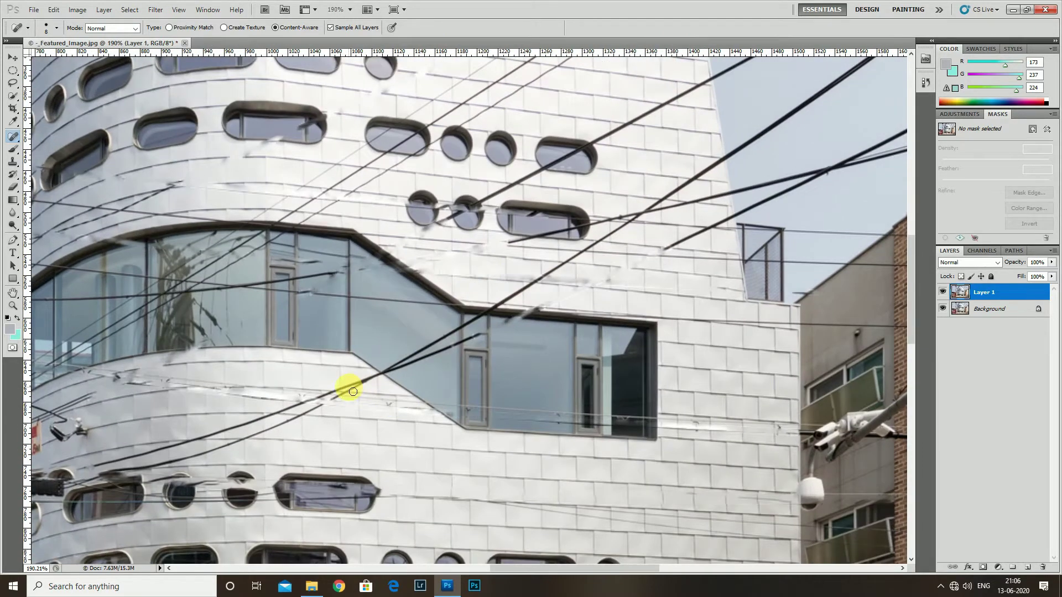
{"action": "scroll", "coordinate": [472, 341], "scroll_direction": "down", "scroll_amount": 1}
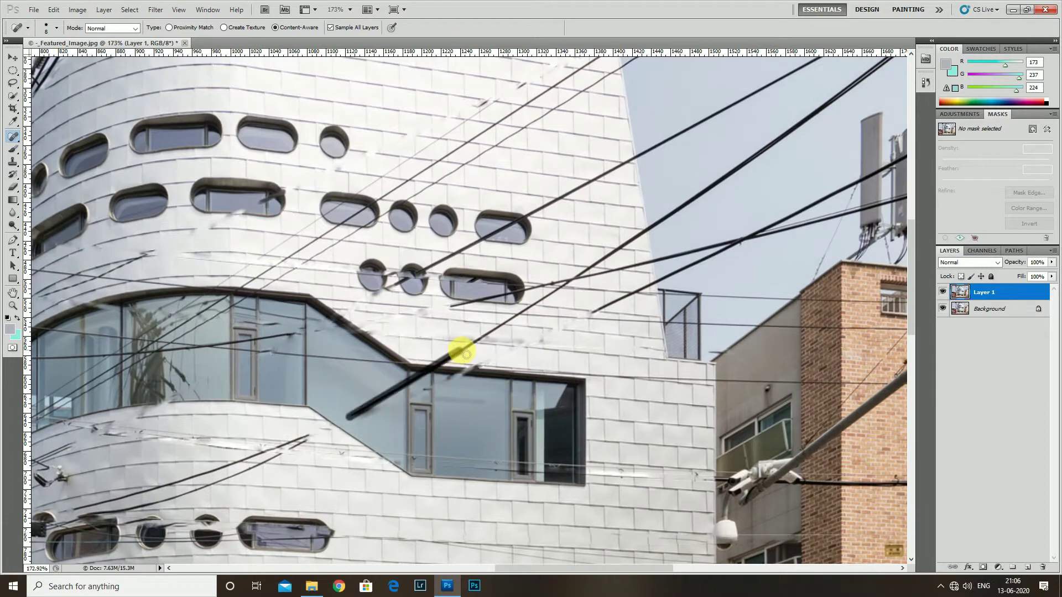
{"action": "scroll", "coordinate": [369, 416], "scroll_direction": "up", "scroll_amount": 1}
{"action": "left_click_drag", "start_coordinate": [544, 313], "coordinate": [581, 278]}
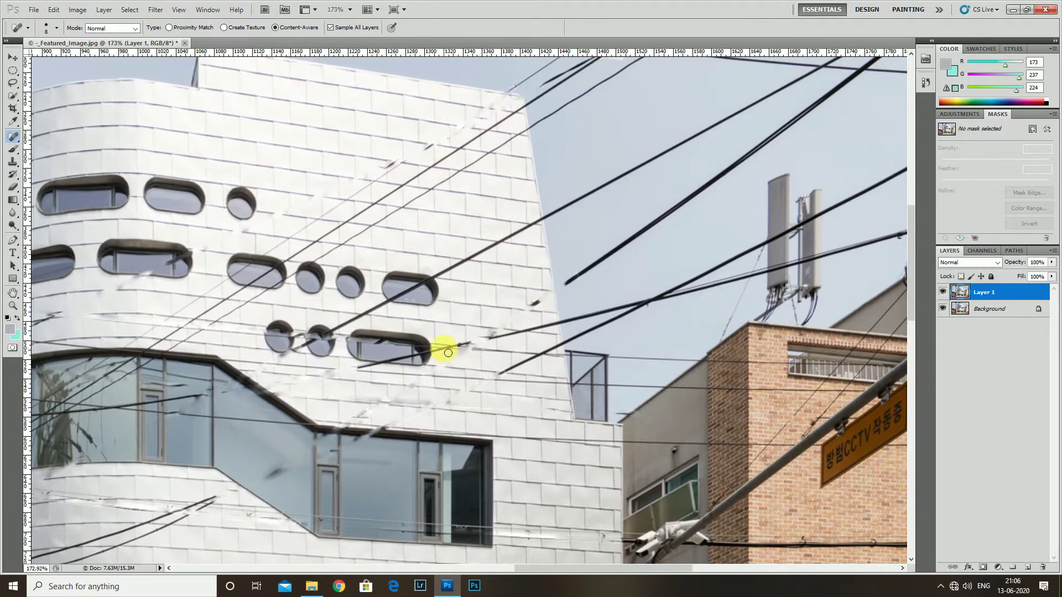
{"action": "scroll", "coordinate": [550, 303], "scroll_direction": "down", "scroll_amount": 1}
{"action": "scroll", "coordinate": [388, 397], "scroll_direction": "up", "scroll_amount": 1}
{"action": "scroll", "coordinate": [595, 297], "scroll_direction": "down", "scroll_amount": 1}
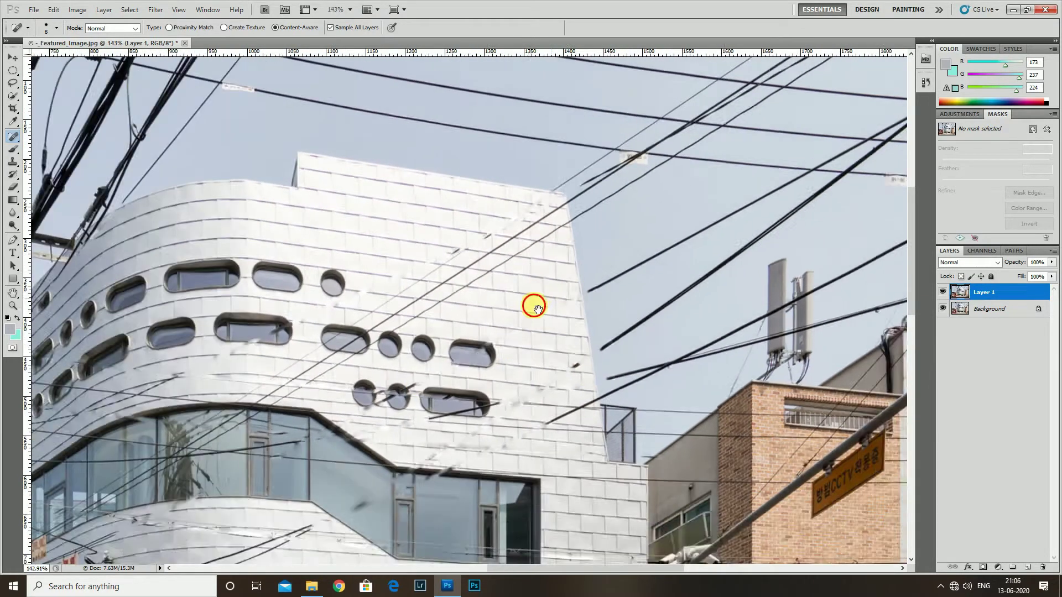
{"action": "scroll", "coordinate": [477, 356], "scroll_direction": "up", "scroll_amount": 1}
Heal the wire near the upper wall edge and another diagonal wire segment.
{"action": "left_click_drag", "start_coordinate": [665, 241], "coordinate": [476, 341]}
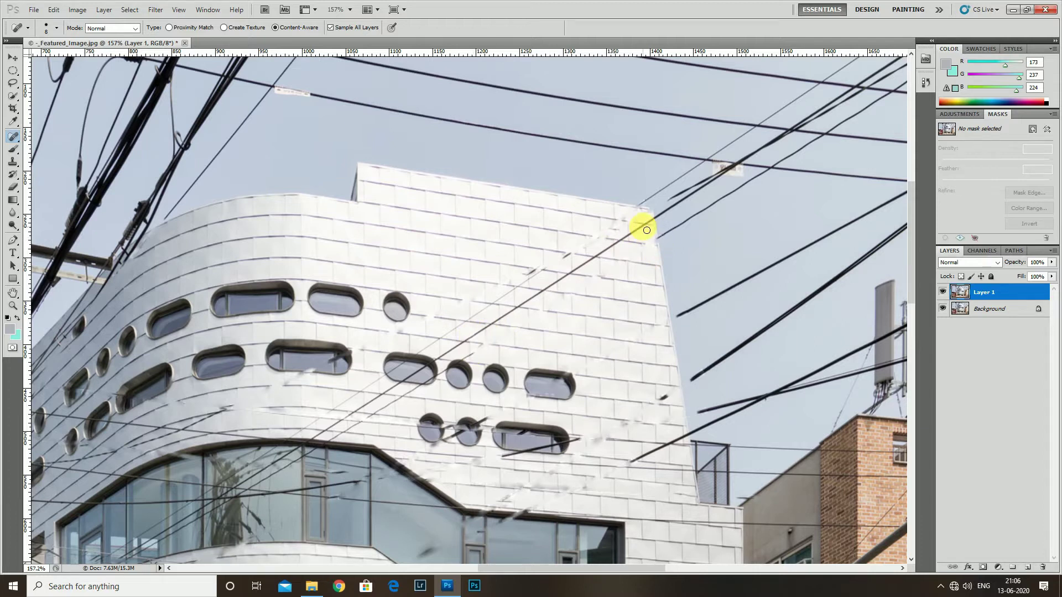
{"action": "scroll", "coordinate": [647, 230], "scroll_direction": "down", "scroll_amount": 1}
{"action": "scroll", "coordinate": [611, 260], "scroll_direction": "up", "scroll_amount": 1}
{"action": "scroll", "coordinate": [632, 256], "scroll_direction": "down", "scroll_amount": 1}
{"action": "left_click_drag", "start_coordinate": [635, 254], "coordinate": [474, 351]}
{"action": "scroll", "coordinate": [513, 312], "scroll_direction": "up", "scroll_amount": 1}
{"action": "scroll", "coordinate": [723, 181], "scroll_direction": "down", "scroll_amount": 1}
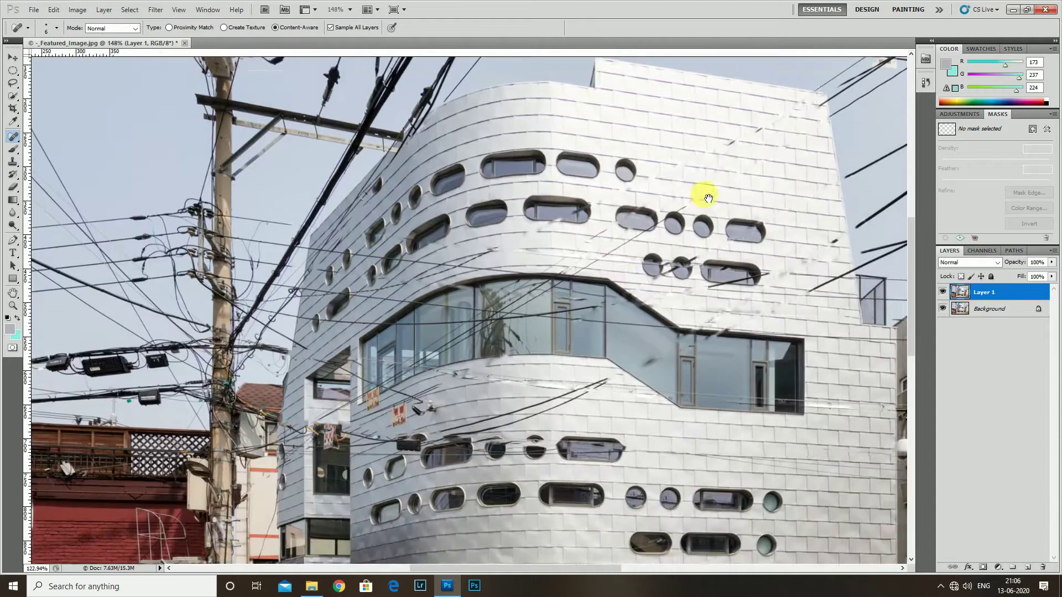
{"action": "scroll", "coordinate": [675, 209], "scroll_direction": "up", "scroll_amount": 1}
{"action": "scroll", "coordinate": [425, 260], "scroll_direction": "up", "scroll_amount": 1}
Remove two more wire segments crossing the tiled facade.
{"action": "left_click_drag", "start_coordinate": [322, 273], "coordinate": [531, 291]}
{"action": "scroll", "coordinate": [531, 292], "scroll_direction": "down", "scroll_amount": 1}
{"action": "scroll", "coordinate": [382, 292], "scroll_direction": "up", "scroll_amount": 1}
{"action": "left_click_drag", "start_coordinate": [381, 291], "coordinate": [586, 318]}
{"action": "scroll", "coordinate": [587, 318], "scroll_direction": "down", "scroll_amount": 1}
{"action": "scroll", "coordinate": [551, 317], "scroll_direction": "up", "scroll_amount": 1}
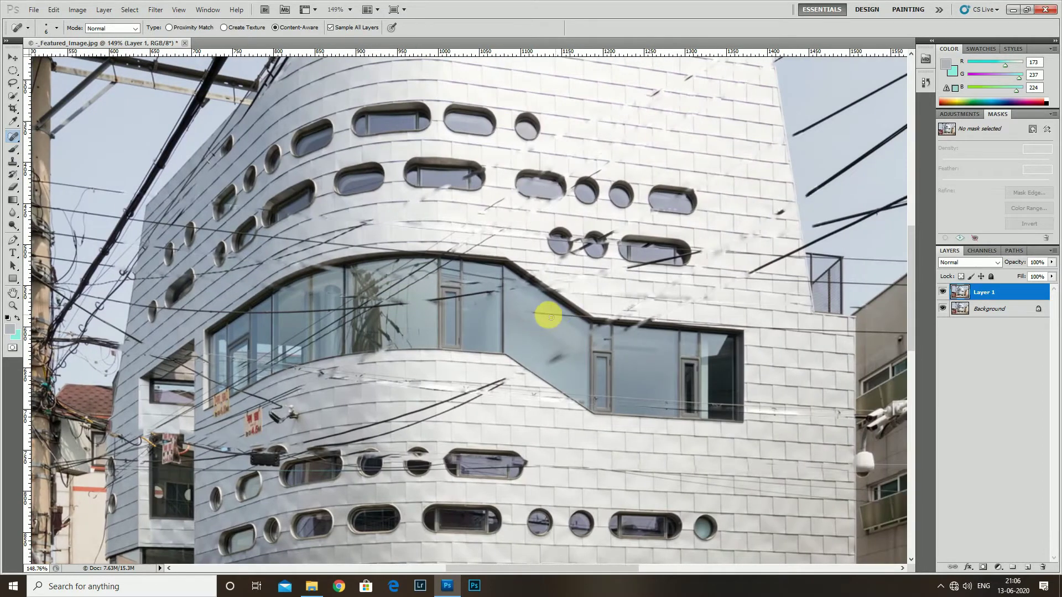
{"action": "scroll", "coordinate": [551, 318], "scroll_direction": "down", "scroll_amount": 1}
{"action": "scroll", "coordinate": [695, 316], "scroll_direction": "up", "scroll_amount": 1}
{"action": "scroll", "coordinate": [737, 320], "scroll_direction": "down", "scroll_amount": 1}
{"action": "scroll", "coordinate": [412, 362], "scroll_direction": "up", "scroll_amount": 1}
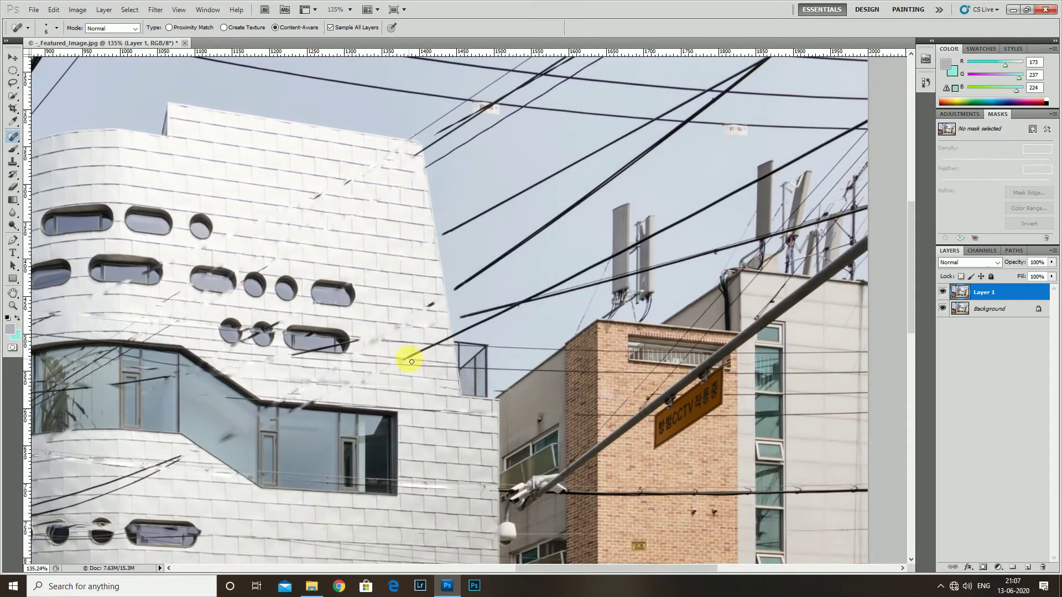
{"action": "scroll", "coordinate": [545, 292], "scroll_direction": "down", "scroll_amount": 1}
{"action": "scroll", "coordinate": [261, 358], "scroll_direction": "up", "scroll_amount": 1}
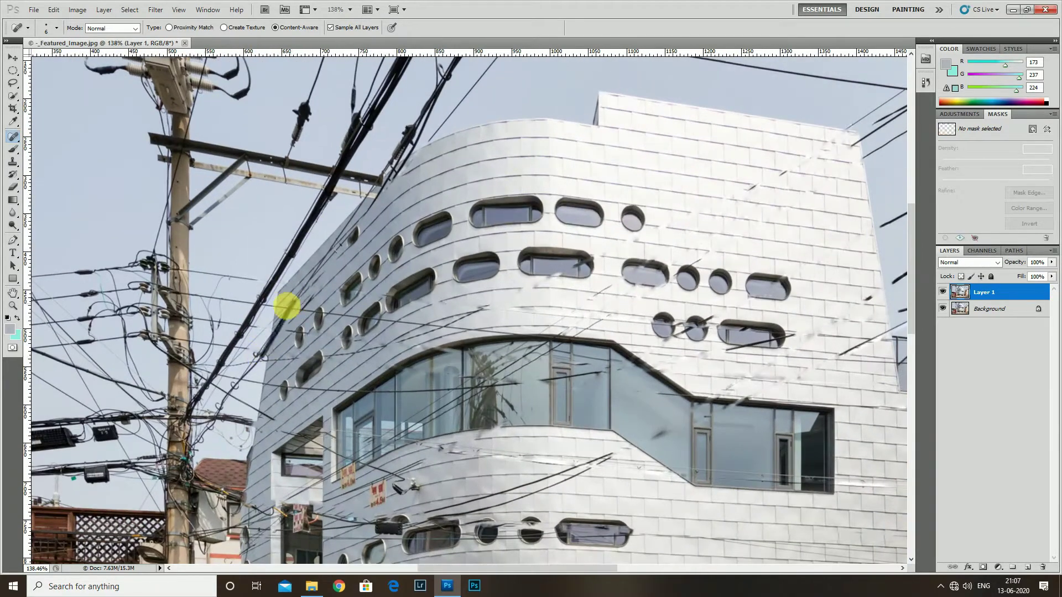
Heal a straight run of wire across the wall.
{"action": "left_click", "coordinate": [467, 332], "text": "shift"}
{"action": "scroll", "coordinate": [311, 313], "scroll_direction": "up", "scroll_amount": 1}
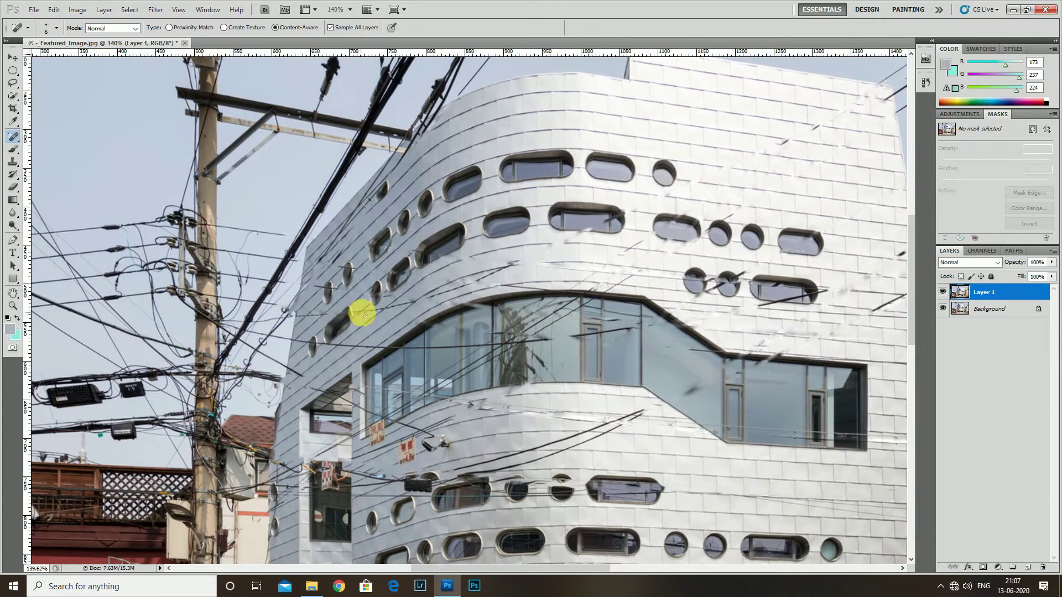
{"action": "scroll", "coordinate": [407, 303], "scroll_direction": "down", "scroll_amount": 1}
{"action": "scroll", "coordinate": [356, 280], "scroll_direction": "up", "scroll_amount": 1}
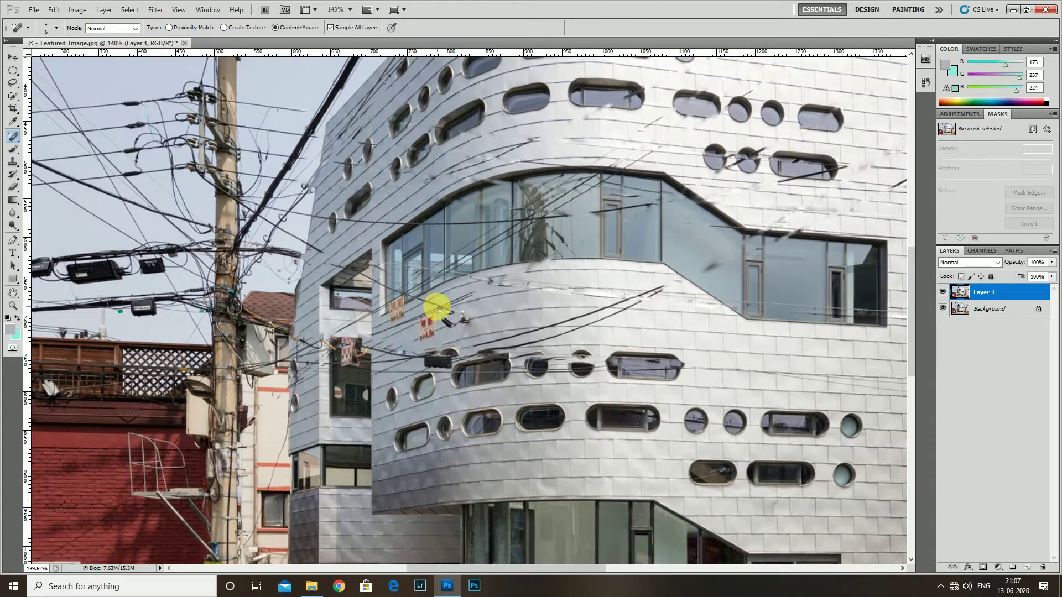
{"action": "scroll", "coordinate": [439, 309], "scroll_direction": "up", "scroll_amount": 1}
{"action": "scroll", "coordinate": [229, 313], "scroll_direction": "up", "scroll_amount": 1}
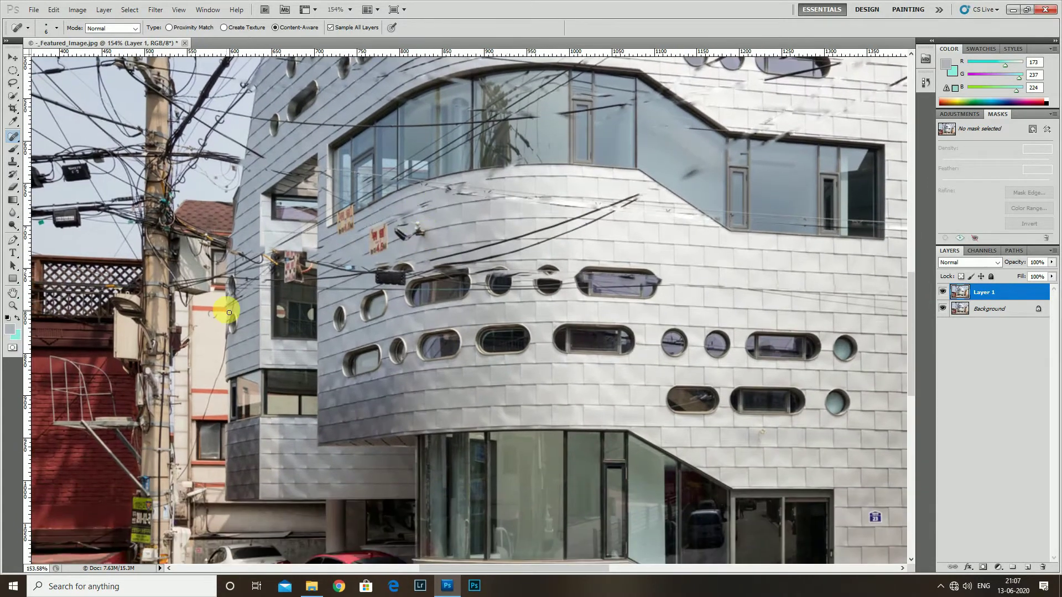
{"action": "scroll", "coordinate": [474, 296], "scroll_direction": "down", "scroll_amount": 1}
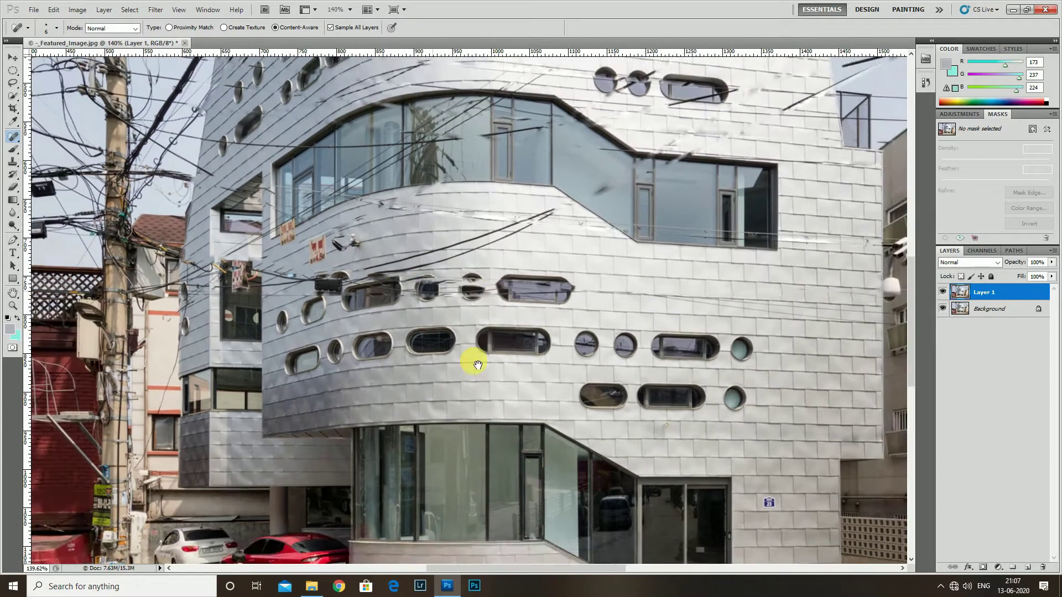
{"action": "scroll", "coordinate": [477, 365], "scroll_direction": "up", "scroll_amount": 1}
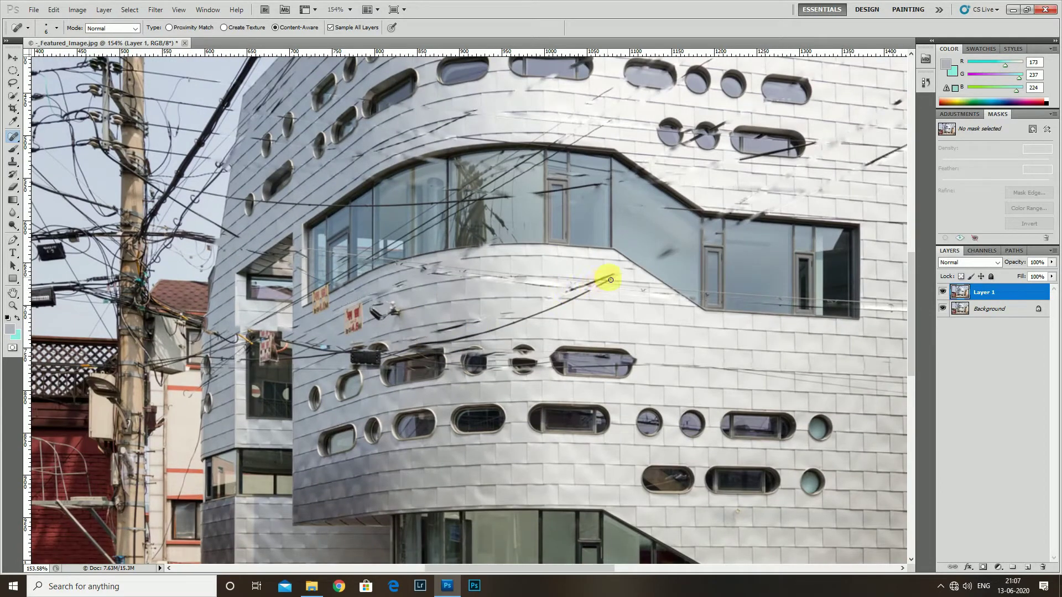
{"action": "scroll", "coordinate": [611, 289], "scroll_direction": "down", "scroll_amount": 1}
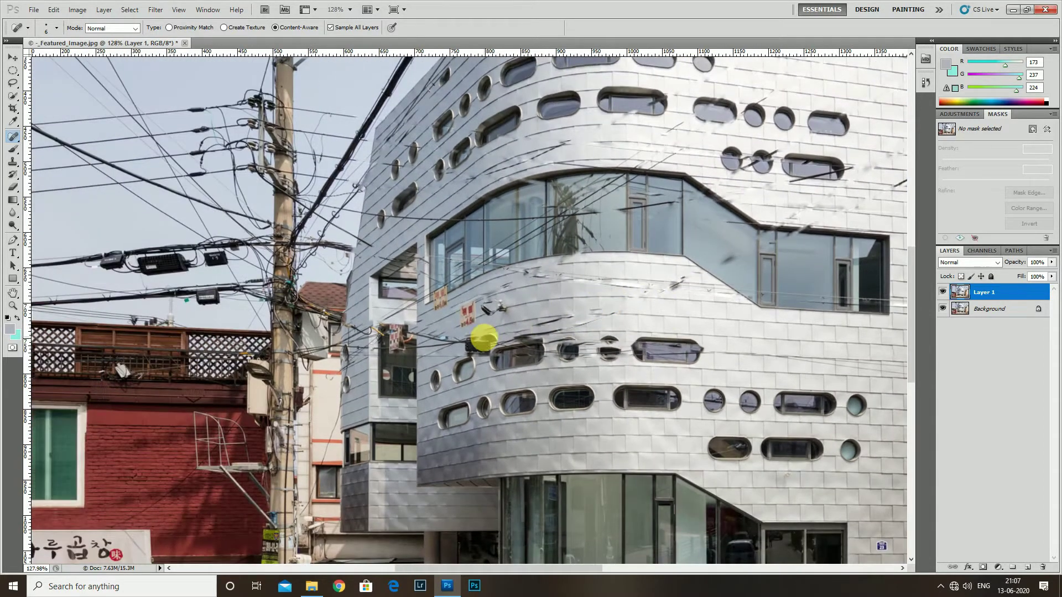
{"action": "scroll", "coordinate": [408, 346], "scroll_direction": "left", "scroll_amount": 3}
{"action": "scroll", "coordinate": [436, 282], "scroll_direction": "up", "scroll_amount": 2}
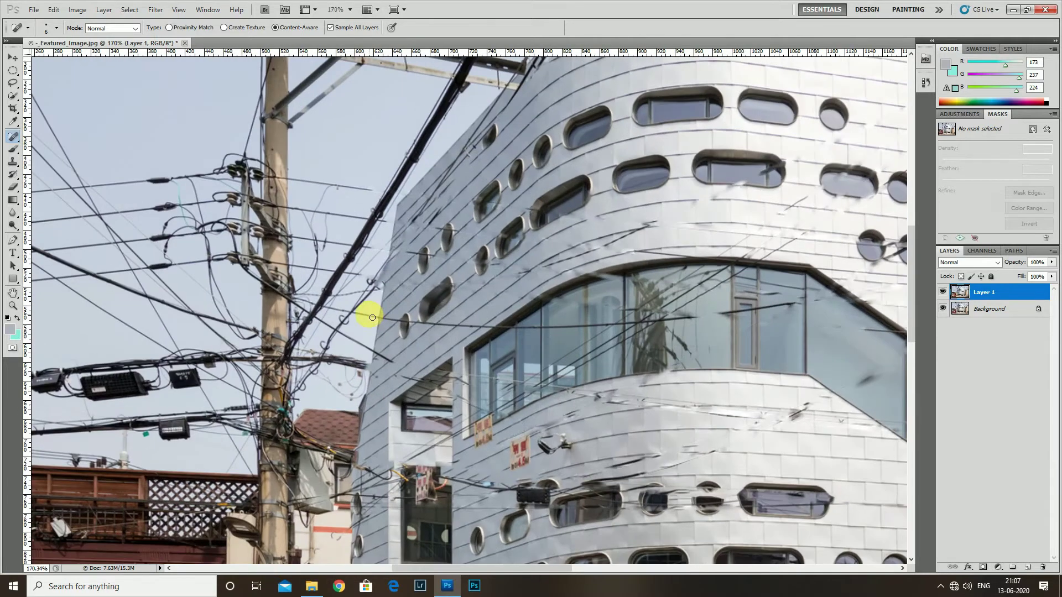
Pan along the building corner and heal the straight wire above the long window.
{"action": "left_click_drag", "start_coordinate": [445, 330], "coordinate": [335, 341]}
{"action": "left_click_drag", "start_coordinate": [486, 343], "coordinate": [363, 355]}
{"action": "scroll", "coordinate": [277, 407], "scroll_direction": "down", "scroll_amount": 3}
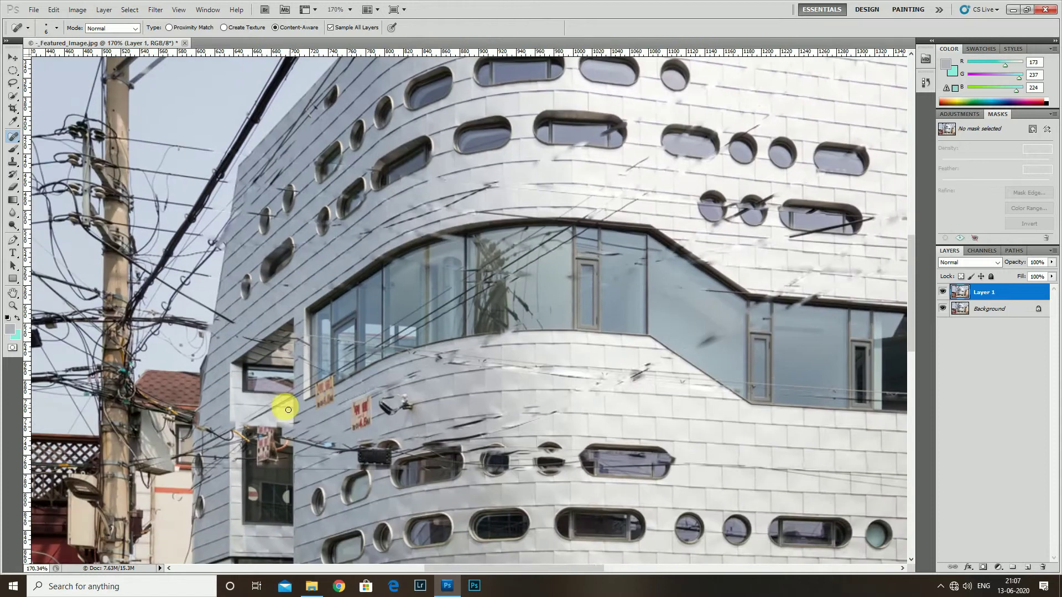
{"action": "scroll", "coordinate": [339, 387], "scroll_direction": "up", "scroll_amount": 3}
{"action": "scroll", "coordinate": [298, 408], "scroll_direction": "up", "scroll_amount": 1}
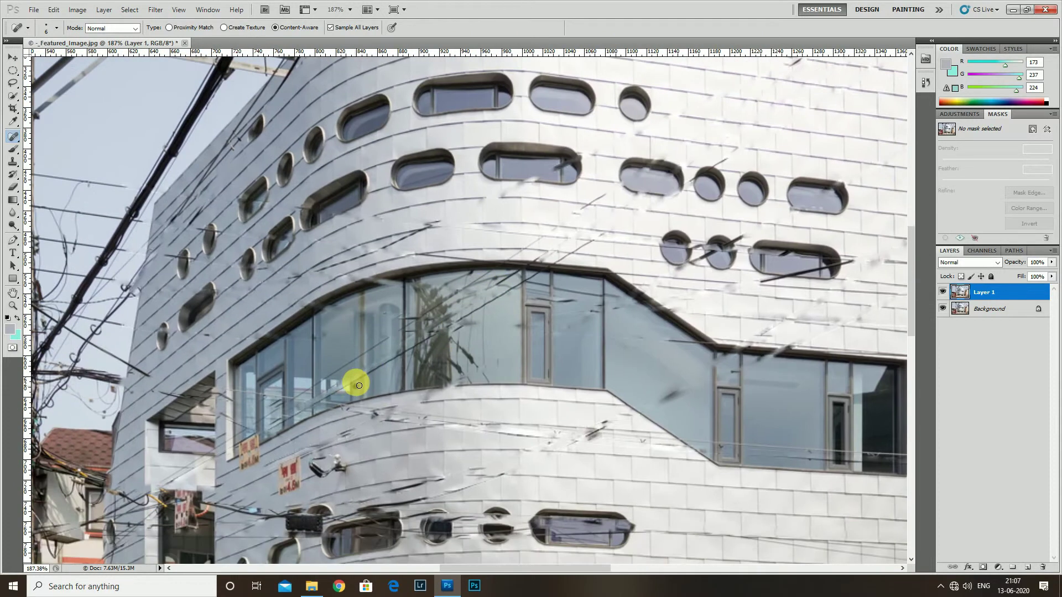
{"action": "left_click", "coordinate": [356, 382]}
{"action": "left_click", "coordinate": [579, 255], "text": "shift"}
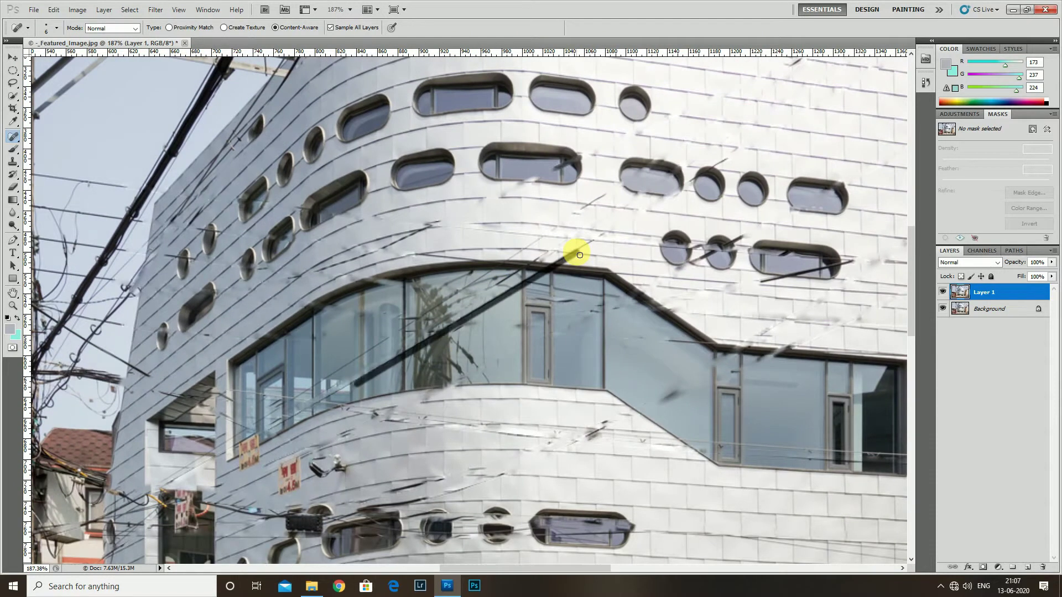
{"action": "scroll", "coordinate": [580, 255], "scroll_direction": "down", "scroll_amount": 3}
{"action": "scroll", "coordinate": [553, 268], "scroll_direction": "up", "scroll_amount": 1}
{"action": "scroll", "coordinate": [552, 294], "scroll_direction": "up", "scroll_amount": 1}
{"action": "scroll", "coordinate": [540, 299], "scroll_direction": "up", "scroll_amount": 1}
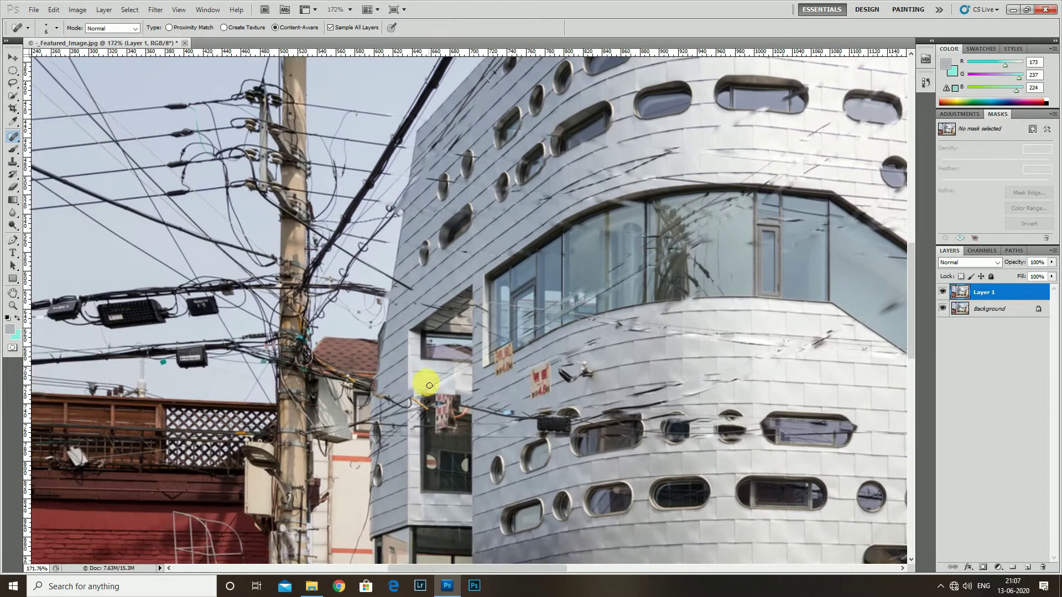
{"action": "scroll", "coordinate": [430, 385], "scroll_direction": "up", "scroll_amount": 1}
{"action": "scroll", "coordinate": [403, 327], "scroll_direction": "up", "scroll_amount": 1}
{"action": "scroll", "coordinate": [403, 327], "scroll_direction": "up", "scroll_amount": 1}
{"action": "scroll", "coordinate": [367, 342], "scroll_direction": "up", "scroll_amount": 1}
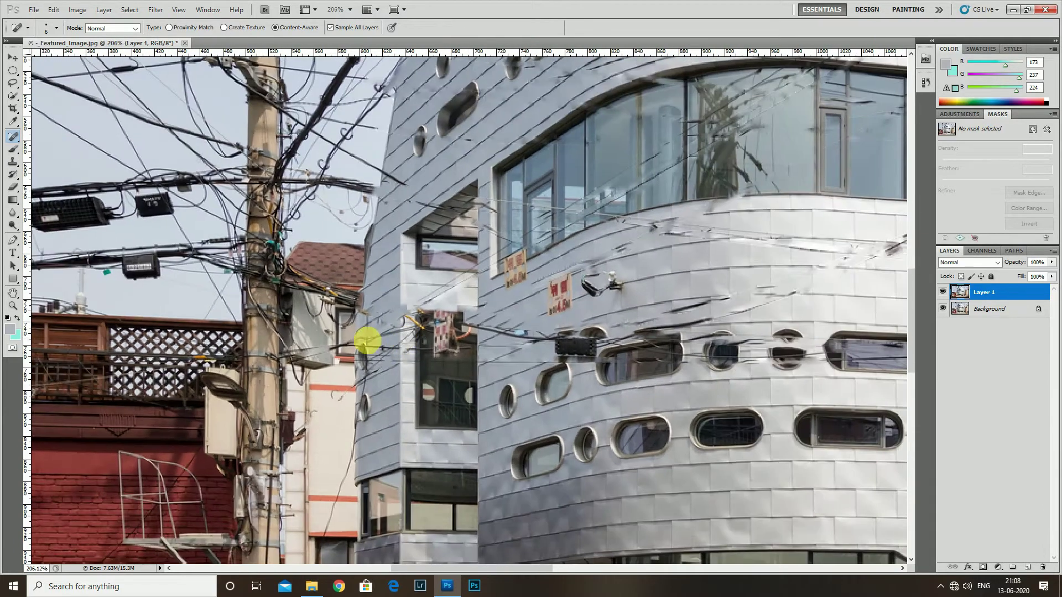
{"action": "scroll", "coordinate": [367, 341], "scroll_direction": "up", "scroll_amount": 1}
{"action": "scroll", "coordinate": [339, 311], "scroll_direction": "down", "scroll_amount": 6}
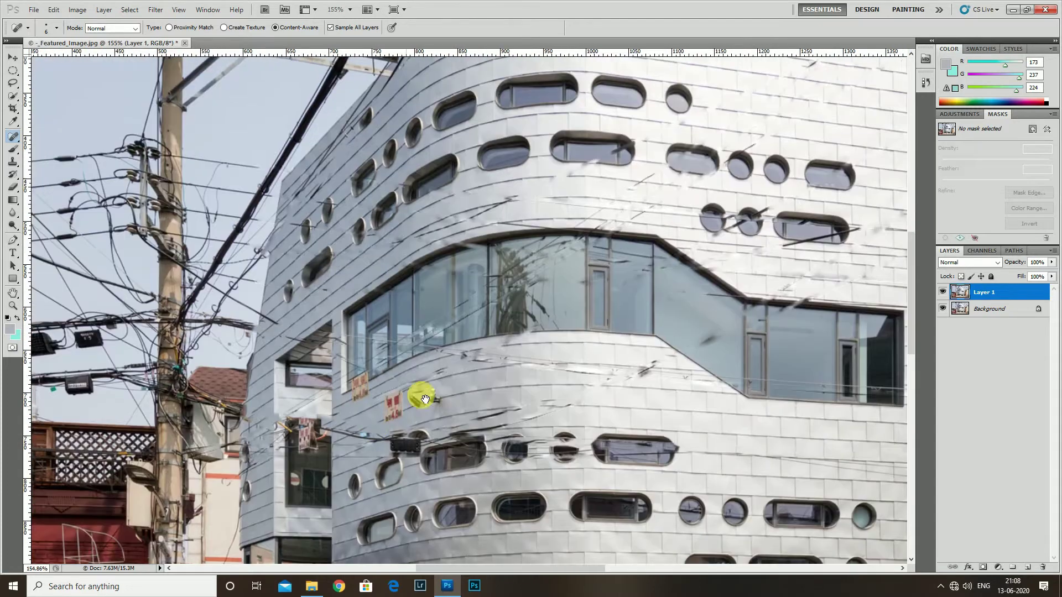
{"action": "scroll", "coordinate": [425, 398], "scroll_direction": "down", "scroll_amount": 10}
{"action": "scroll", "coordinate": [355, 398], "scroll_direction": "up", "scroll_amount": 2}
{"action": "scroll", "coordinate": [375, 384], "scroll_direction": "up", "scroll_amount": 8}
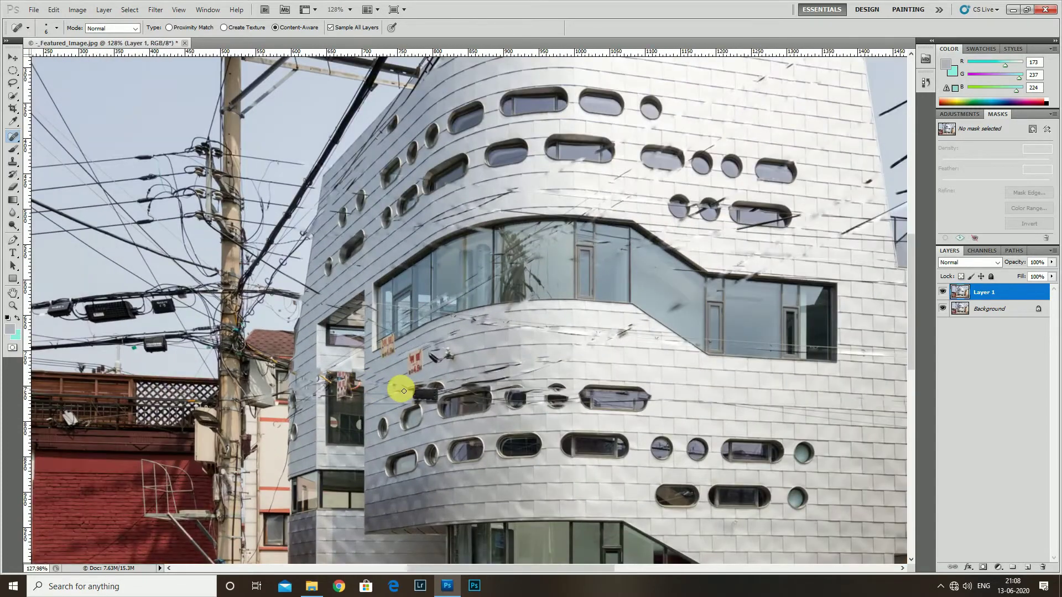
{"action": "scroll", "coordinate": [404, 391], "scroll_direction": "down", "scroll_amount": 3}
{"action": "scroll", "coordinate": [514, 403], "scroll_direction": "up", "scroll_amount": 1}
{"action": "scroll", "coordinate": [592, 415], "scroll_direction": "up", "scroll_amount": 2}
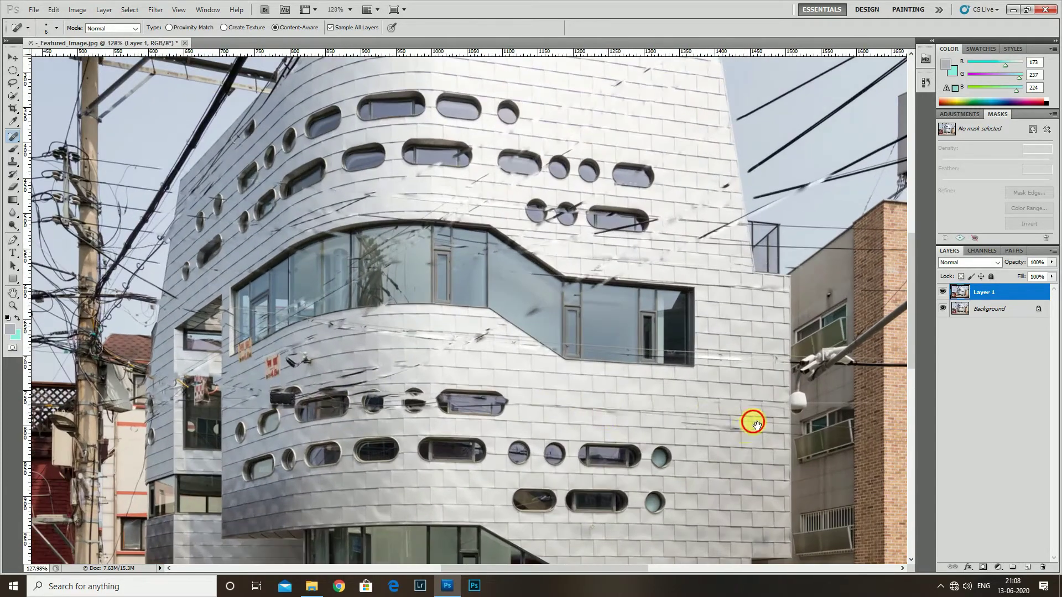
{"action": "left_click_drag", "start_coordinate": [756, 423], "coordinate": [374, 284]}
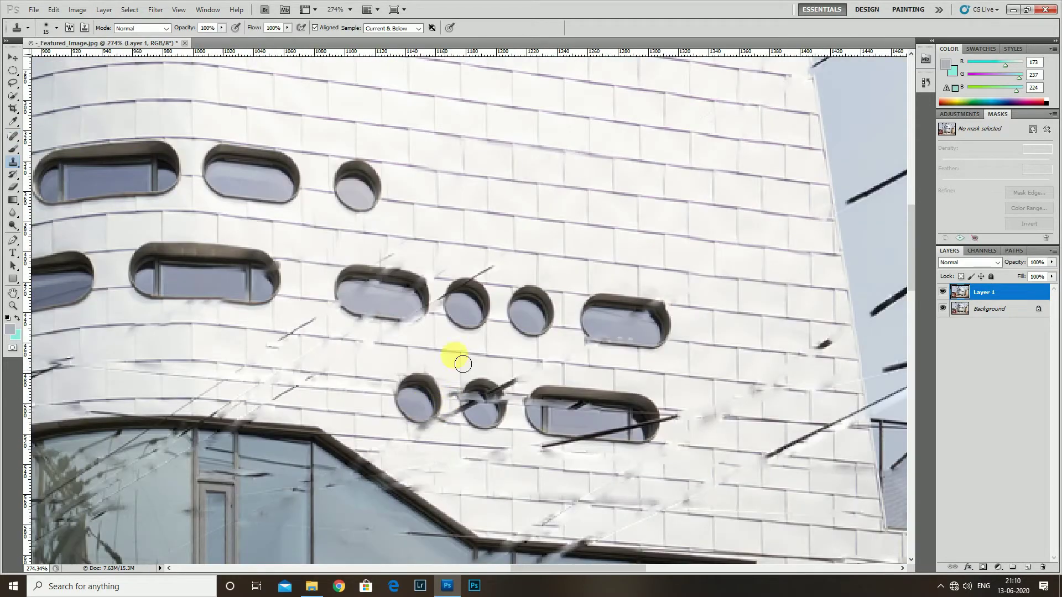
Sample clean tile near the round window and stamp it over a wire streak below.
{"action": "left_click", "coordinate": [540, 294], "text": "alt"}
{"action": "scroll", "coordinate": [487, 379], "scroll_direction": "down", "scroll_amount": 1}
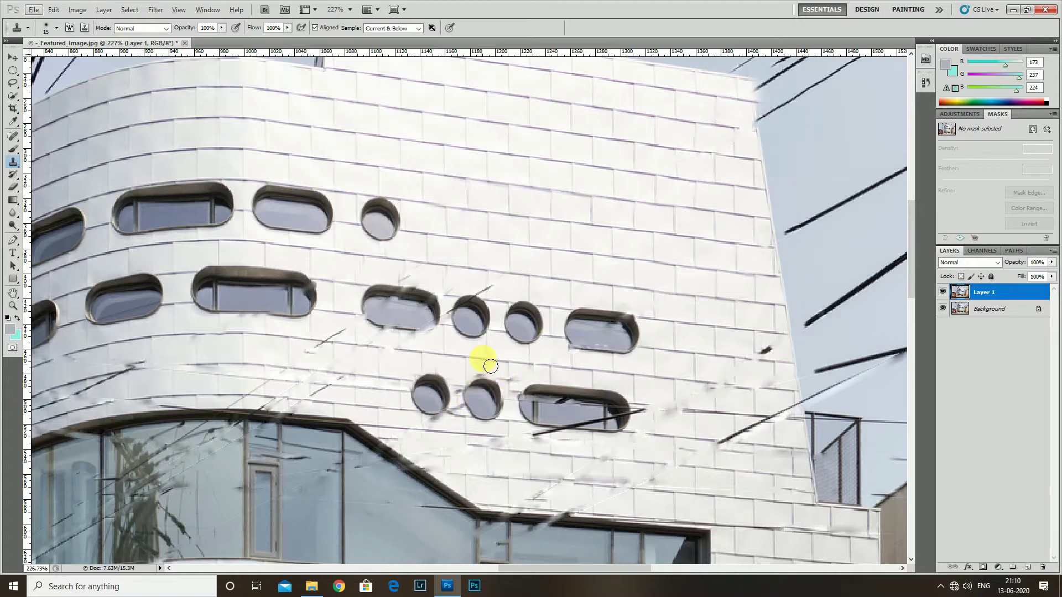
{"action": "scroll", "coordinate": [451, 418], "scroll_direction": "down", "scroll_amount": 1}
{"action": "scroll", "coordinate": [347, 439], "scroll_direction": "down", "scroll_amount": 1}
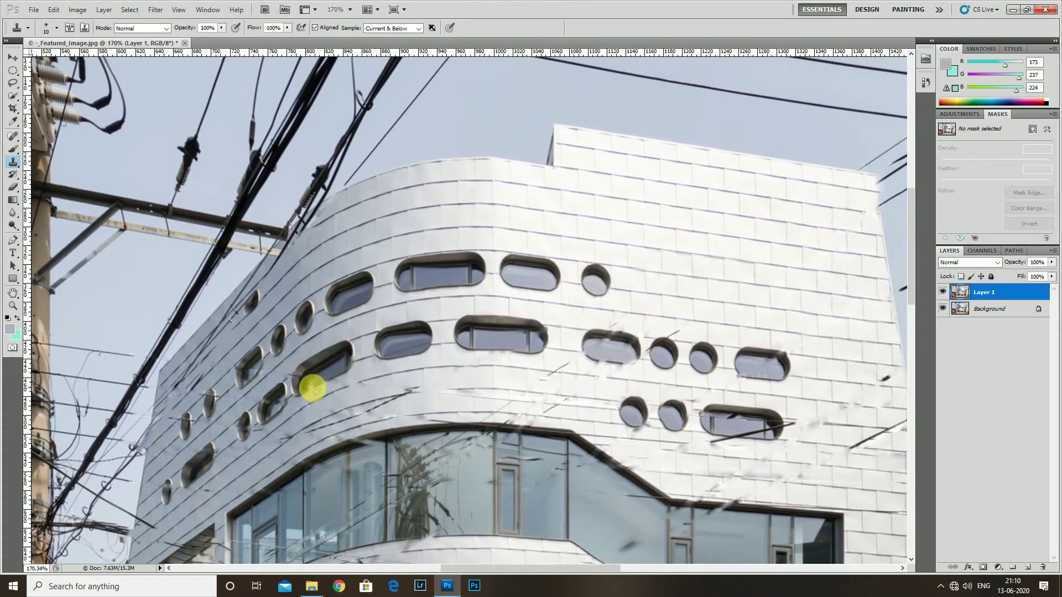
{"action": "scroll", "coordinate": [249, 417], "scroll_direction": "up", "scroll_amount": 1}
{"action": "scroll", "coordinate": [280, 447], "scroll_direction": "up", "scroll_amount": 1}
{"action": "left_click", "coordinate": [277, 464]}
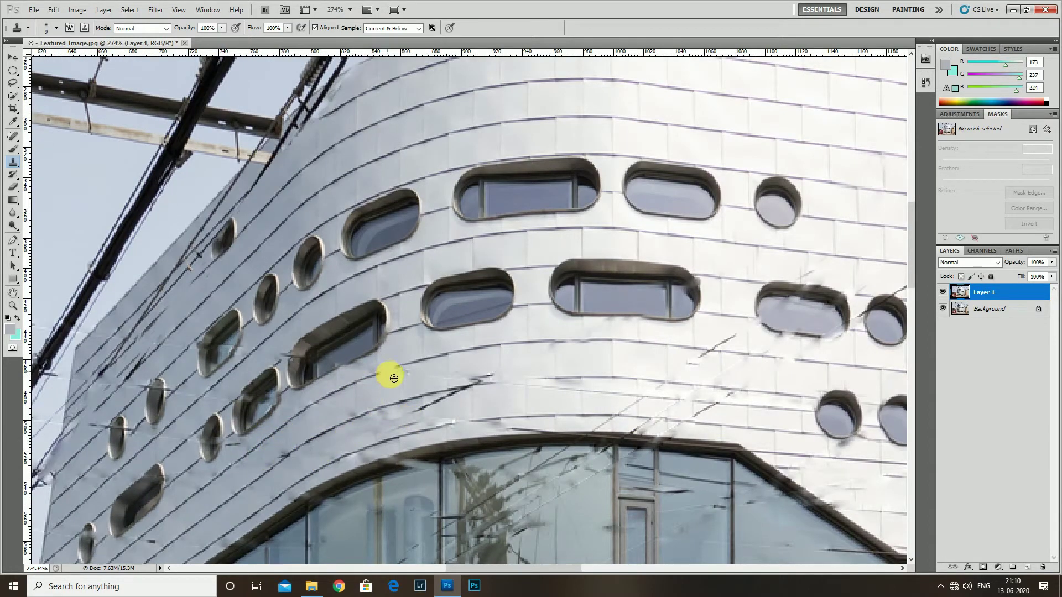
{"action": "left_click_drag", "start_coordinate": [430, 398], "coordinate": [386, 429]}
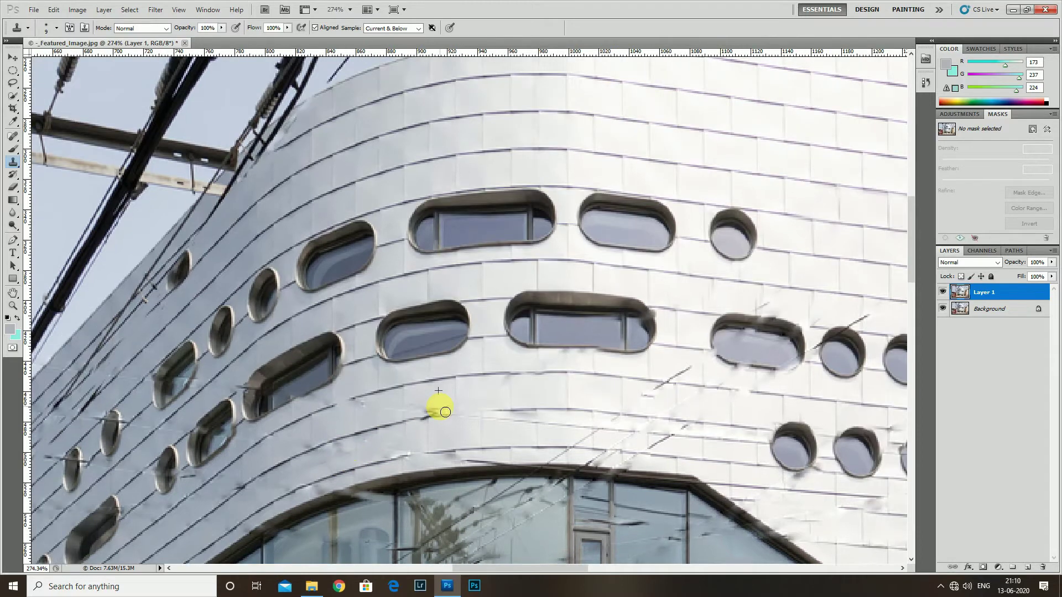
{"action": "left_click_drag", "start_coordinate": [482, 396], "coordinate": [468, 393]}
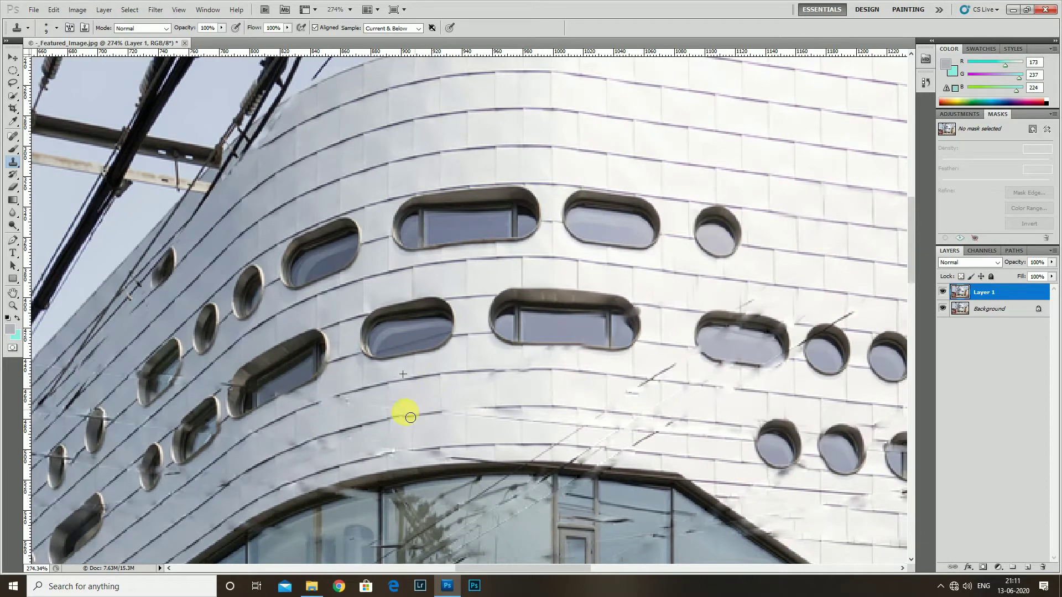
{"action": "left_click_drag", "start_coordinate": [572, 420], "coordinate": [524, 425]}
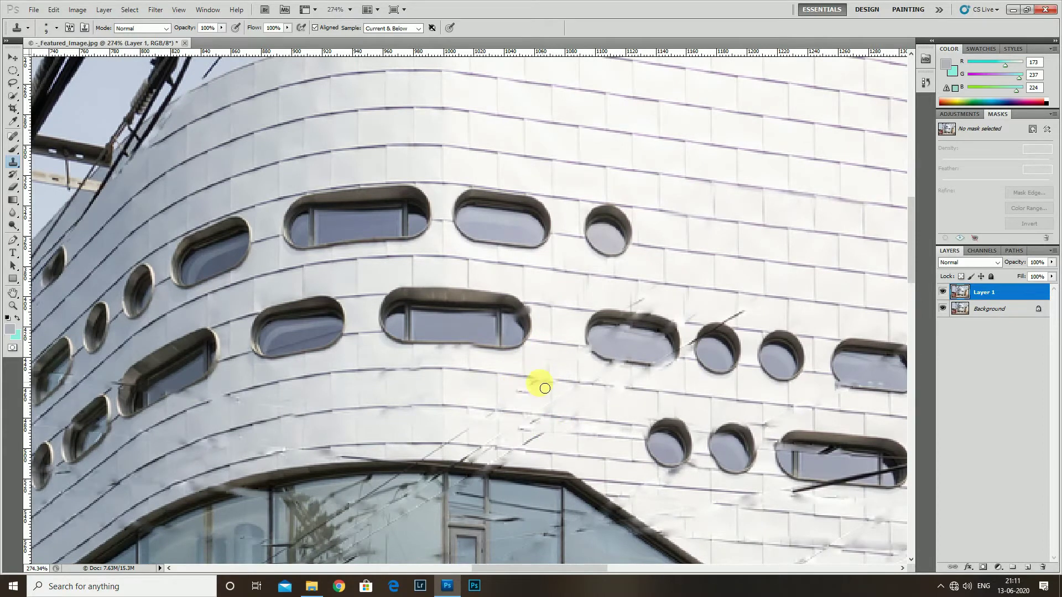
{"action": "scroll", "coordinate": [538, 403], "scroll_direction": "down", "scroll_amount": 5}
Clone over the dark streaks above the large glass window and beside the small round window.
{"action": "scroll", "coordinate": [626, 288], "scroll_direction": "up", "scroll_amount": 2}
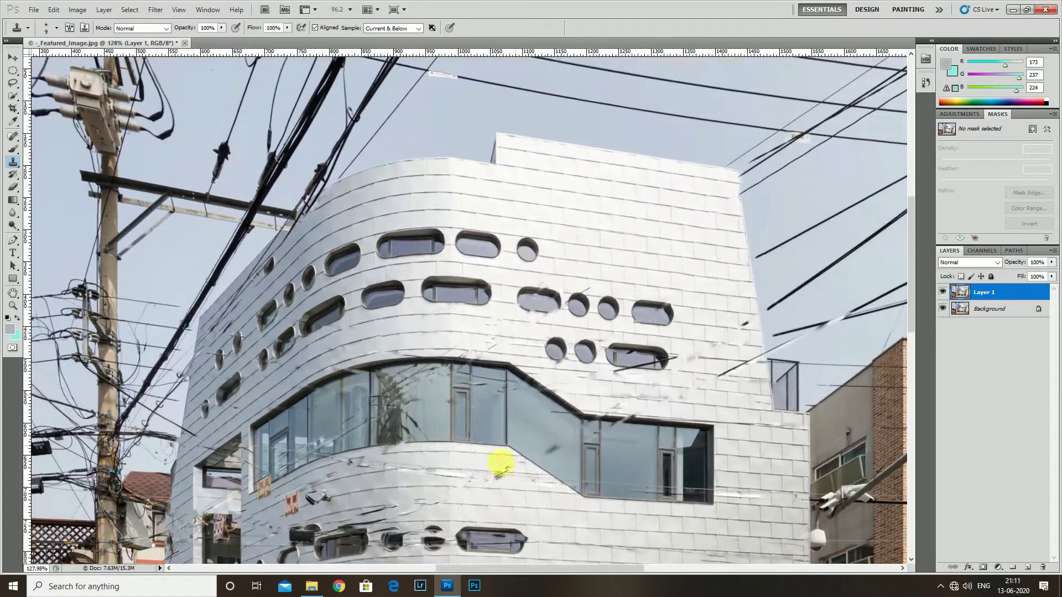
{"action": "scroll", "coordinate": [503, 465], "scroll_direction": "up", "scroll_amount": 1}
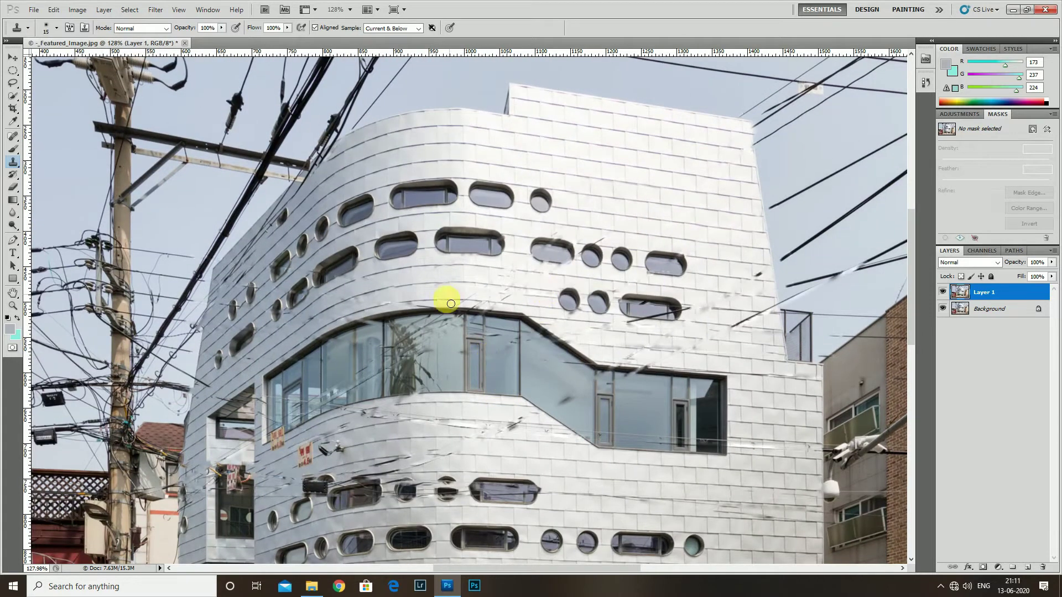
{"action": "scroll", "coordinate": [494, 264], "scroll_direction": "up", "scroll_amount": 3}
{"action": "scroll", "coordinate": [496, 298], "scroll_direction": "up", "scroll_amount": 1}
{"action": "mouse_move", "coordinate": [539, 300]}
{"action": "left_mouse_down"}
{"action": "mouse_move", "coordinate": [569, 301]}
{"action": "mouse_move", "coordinate": [553, 265]}
{"action": "mouse_move", "coordinate": [584, 306]}
{"action": "mouse_move", "coordinate": [481, 320]}
{"action": "left_mouse_up"}
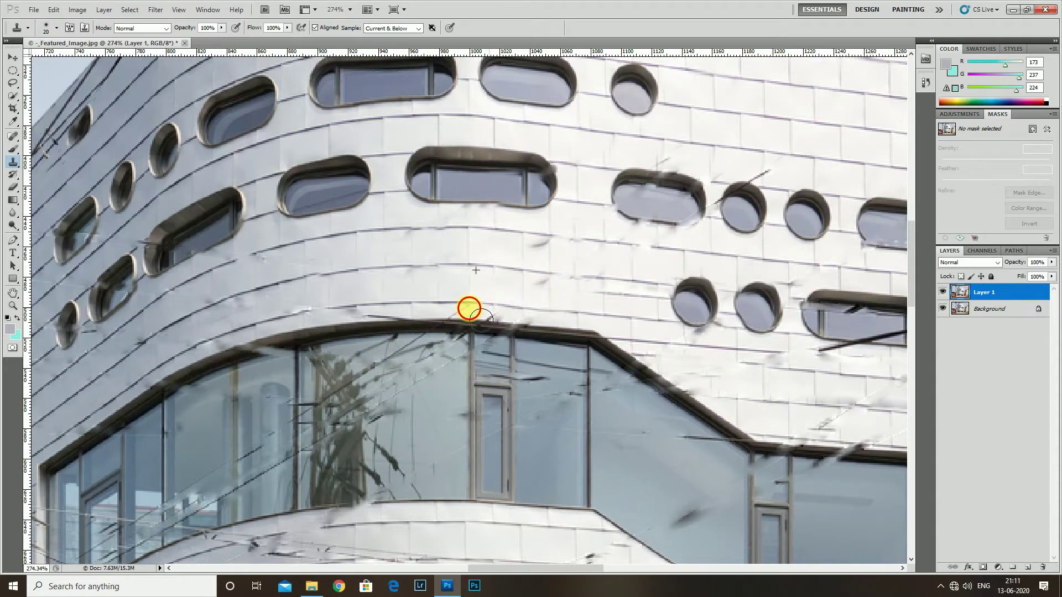
{"action": "scroll", "coordinate": [504, 299], "scroll_direction": "up", "scroll_amount": 2}
{"action": "scroll", "coordinate": [676, 294], "scroll_direction": "up", "scroll_amount": 3}
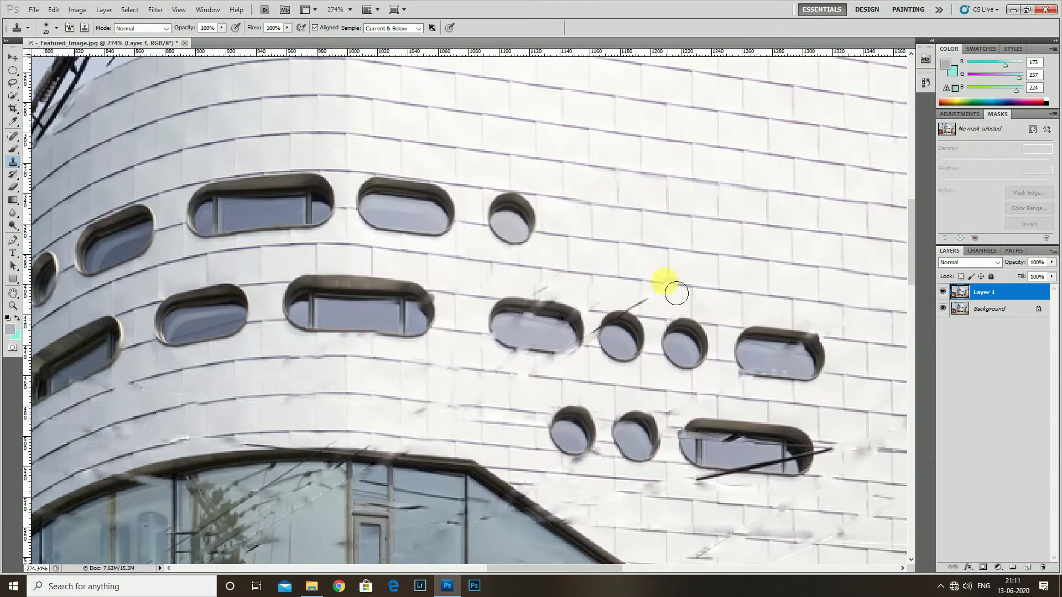
{"action": "left_click_drag", "start_coordinate": [654, 309], "coordinate": [609, 312]}
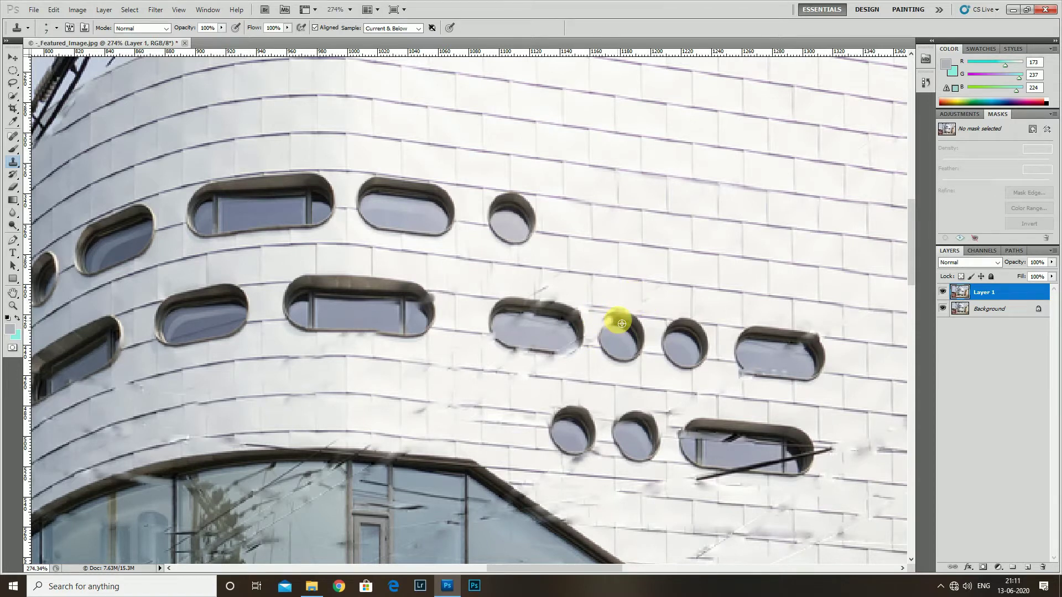
{"action": "left_click_drag", "start_coordinate": [562, 334], "coordinate": [584, 309]}
With a larger brush, repaint the right oval window's interior and rim.
{"action": "key", "text": "bracketright"}
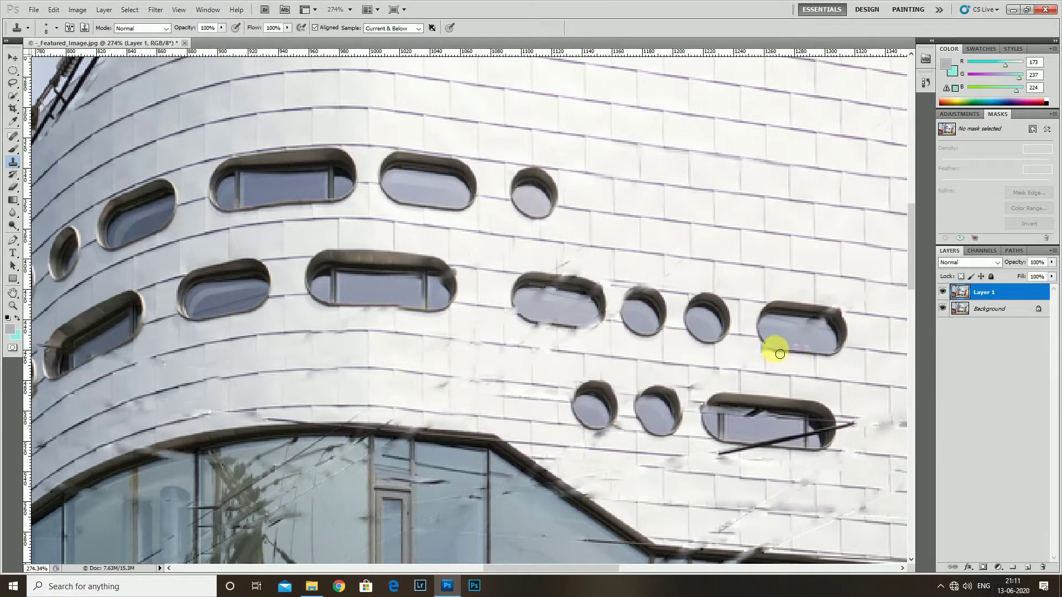
{"action": "key", "text": "bracketright"}
{"action": "key", "text": "bracketright"}
{"action": "key", "text": "bracketright"}
{"action": "left_click_drag", "start_coordinate": [768, 356], "coordinate": [845, 356]}
{"action": "left_click", "coordinate": [621, 326]}
{"action": "mouse_move", "coordinate": [624, 326]}
{"action": "left_mouse_down"}
{"action": "mouse_move", "coordinate": [557, 315]}
{"action": "mouse_move", "coordinate": [815, 307]}
{"action": "left_mouse_up"}
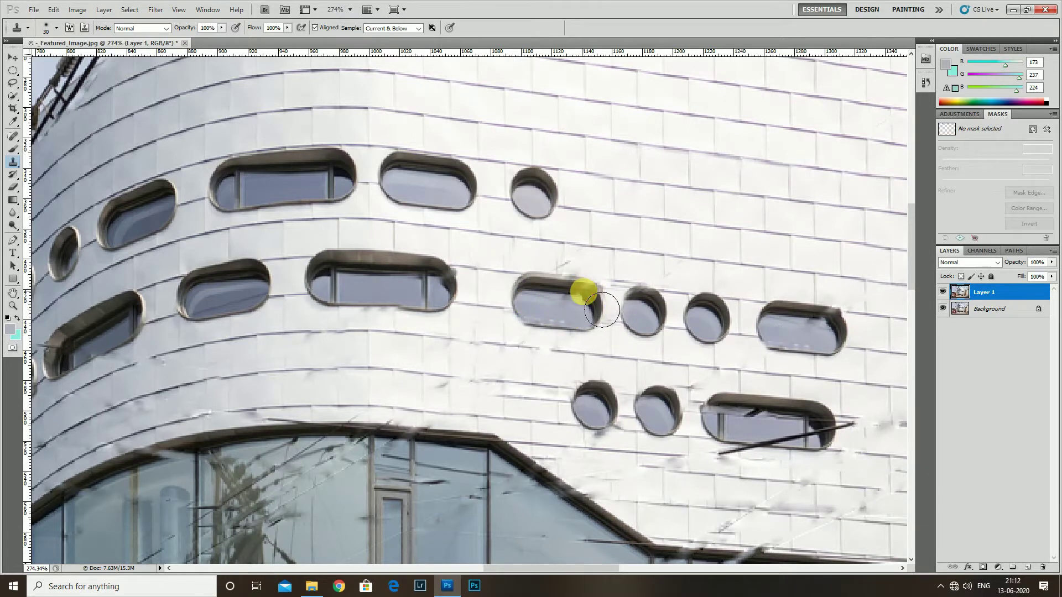
{"action": "left_click", "coordinate": [578, 285]}
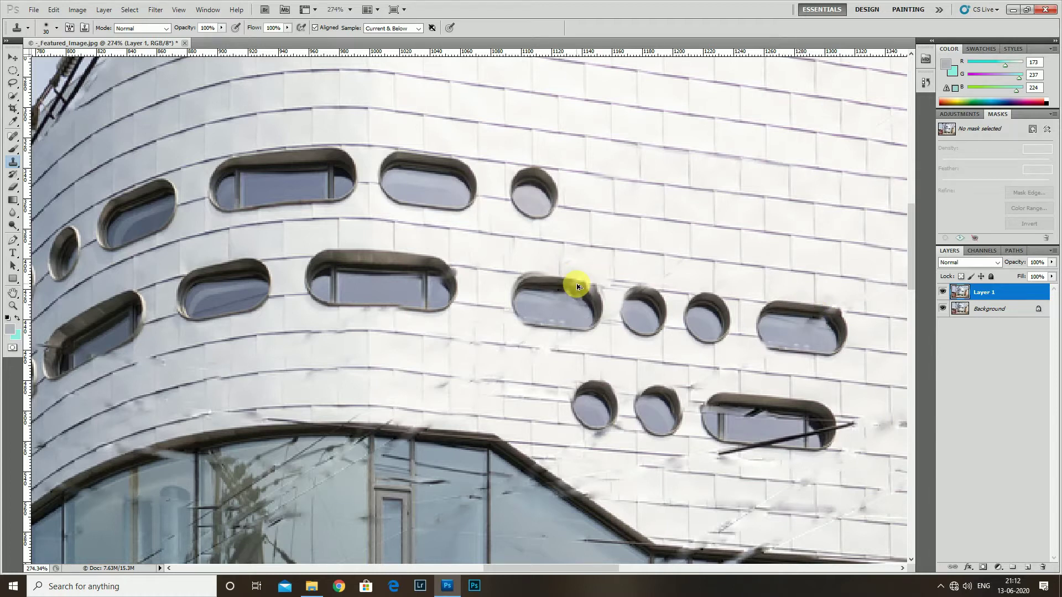
With a smaller brush, clean the streak above the oval window's top edge.
{"action": "scroll", "coordinate": [785, 306], "scroll_direction": "up", "scroll_amount": 2}
{"action": "key", "text": "bracketleft"}
{"action": "key", "text": "bracketleft"}
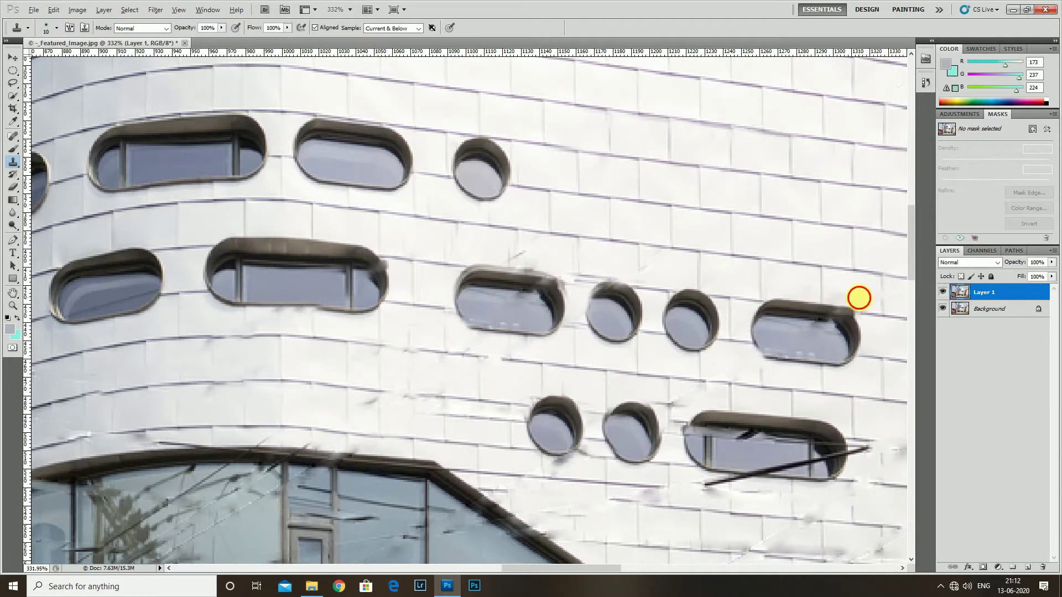
{"action": "scroll", "coordinate": [551, 286], "scroll_direction": "up", "scroll_amount": 1}
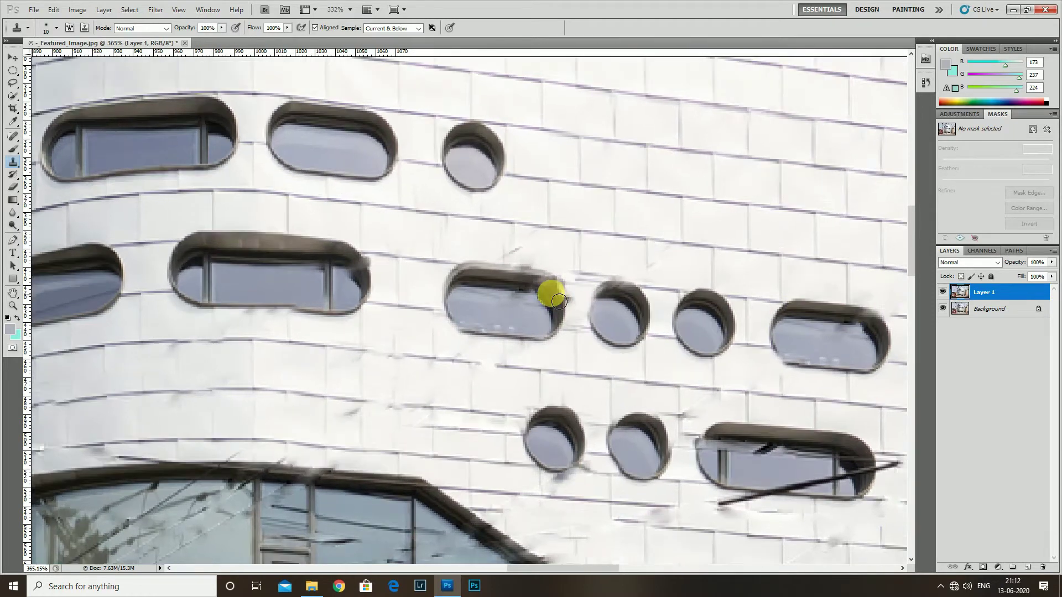
{"action": "mouse_move", "coordinate": [558, 298]}
{"action": "left_mouse_down"}
{"action": "mouse_move", "coordinate": [494, 266]}
{"action": "mouse_move", "coordinate": [571, 269]}
{"action": "left_mouse_up"}
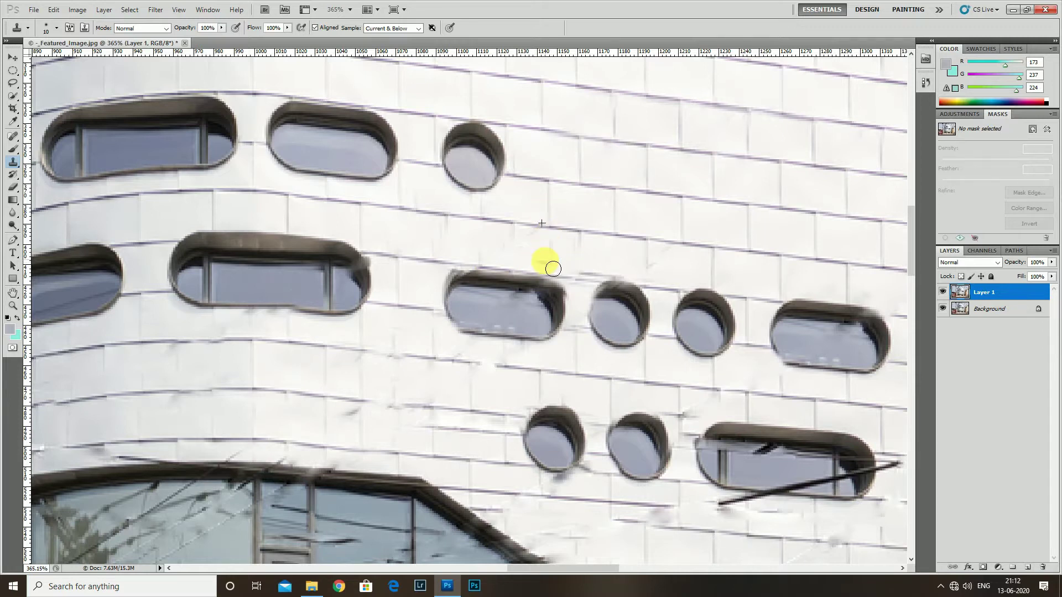
{"action": "scroll", "coordinate": [470, 308], "scroll_direction": "down", "scroll_amount": 3}
{"action": "scroll", "coordinate": [467, 332], "scroll_direction": "down", "scroll_amount": 2}
{"action": "key", "text": "bracketright"}
{"action": "key", "text": "bracketright"}
{"action": "key", "text": "bracketright"}
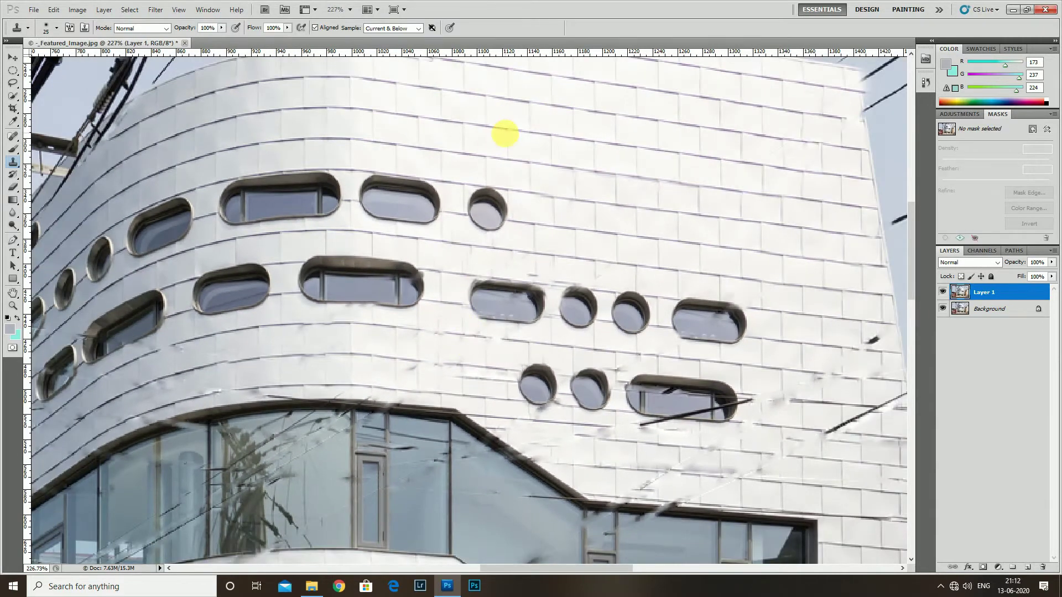
Paint clean tile along the line below the windows.
{"action": "scroll", "coordinate": [500, 363], "scroll_direction": "up", "scroll_amount": 1}
{"action": "left_click_drag", "start_coordinate": [498, 356], "coordinate": [545, 353]}
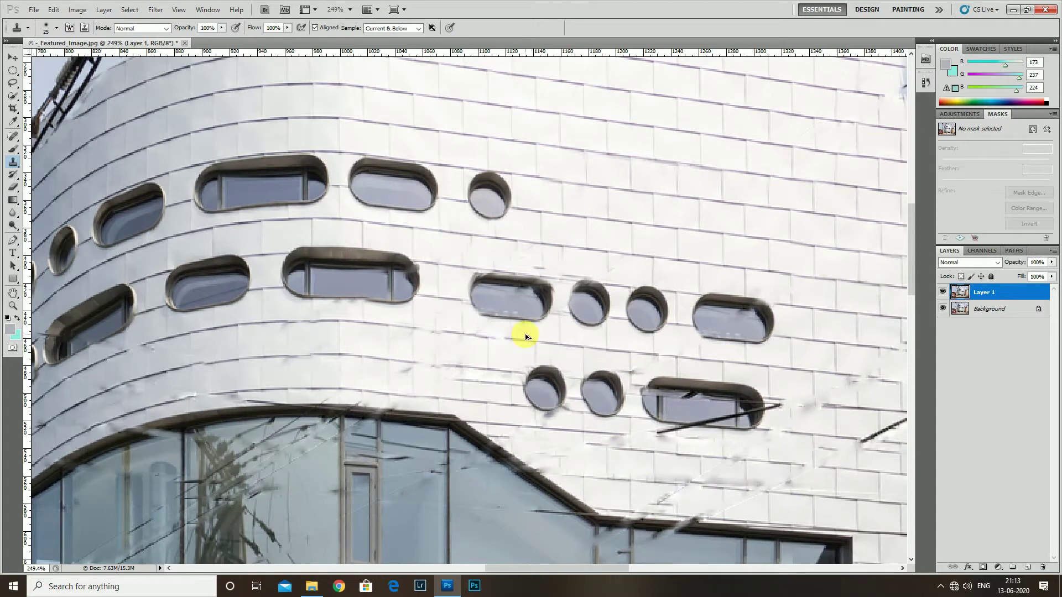
{"action": "scroll", "coordinate": [463, 332], "scroll_direction": "down", "scroll_amount": 4}
{"action": "scroll", "coordinate": [550, 379], "scroll_direction": "down", "scroll_amount": 3}
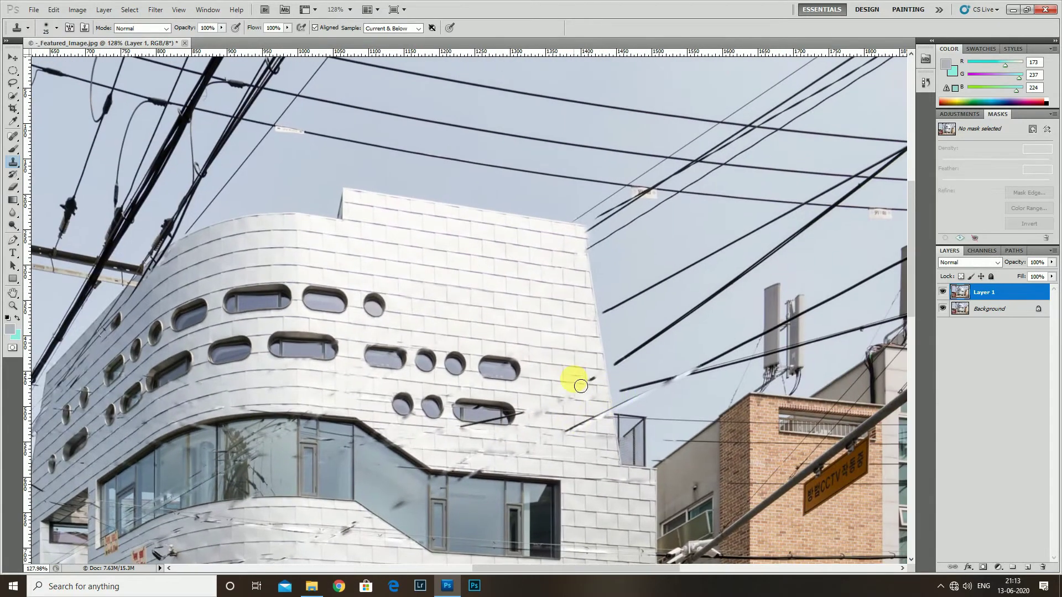
{"action": "scroll", "coordinate": [596, 415], "scroll_direction": "up", "scroll_amount": 4}
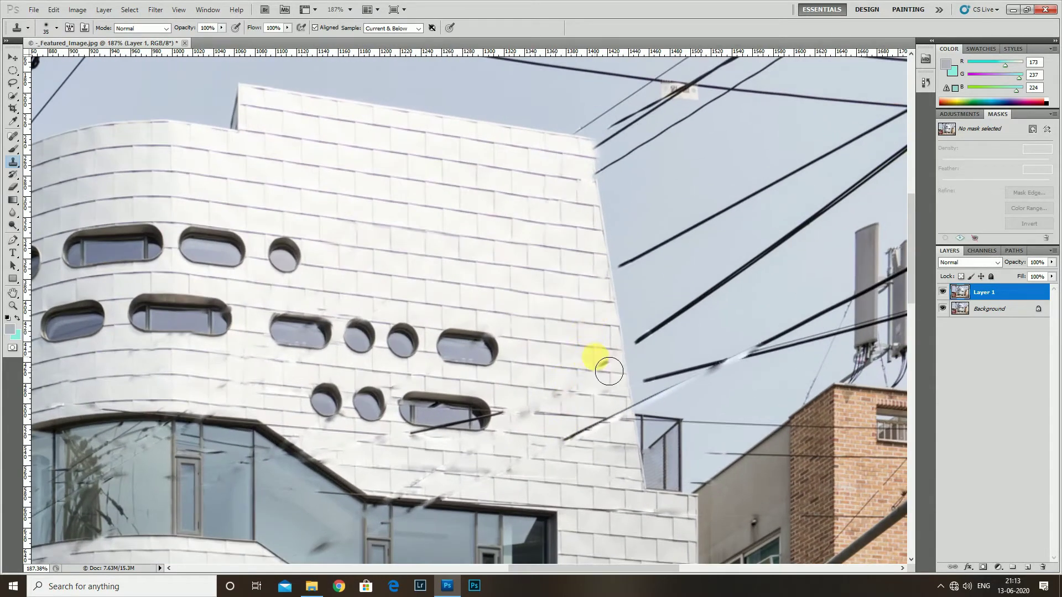
{"action": "scroll", "coordinate": [598, 338], "scroll_direction": "up", "scroll_amount": 2}
{"action": "mouse_move", "coordinate": [613, 372]}
{"action": "left_mouse_down"}
{"action": "mouse_move", "coordinate": [570, 398]}
{"action": "mouse_move", "coordinate": [604, 407]}
{"action": "left_mouse_up"}
{"action": "scroll", "coordinate": [608, 387], "scroll_direction": "down", "scroll_amount": 1}
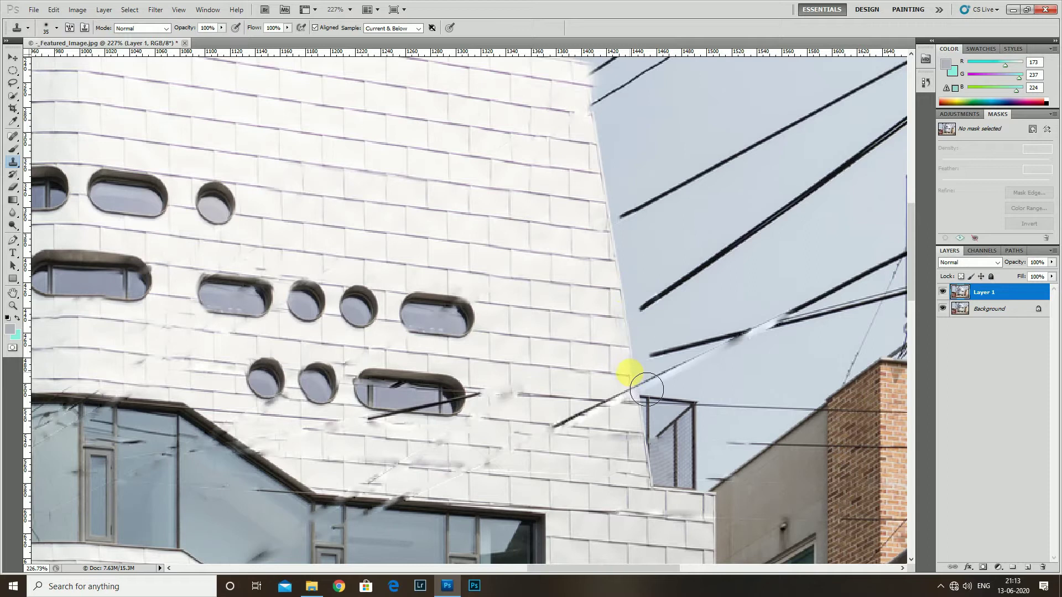
Clone out the wire crossing the building's right edge.
{"action": "left_click_drag", "start_coordinate": [631, 374], "coordinate": [553, 427]}
{"action": "scroll", "coordinate": [545, 434], "scroll_direction": "down", "scroll_amount": 5}
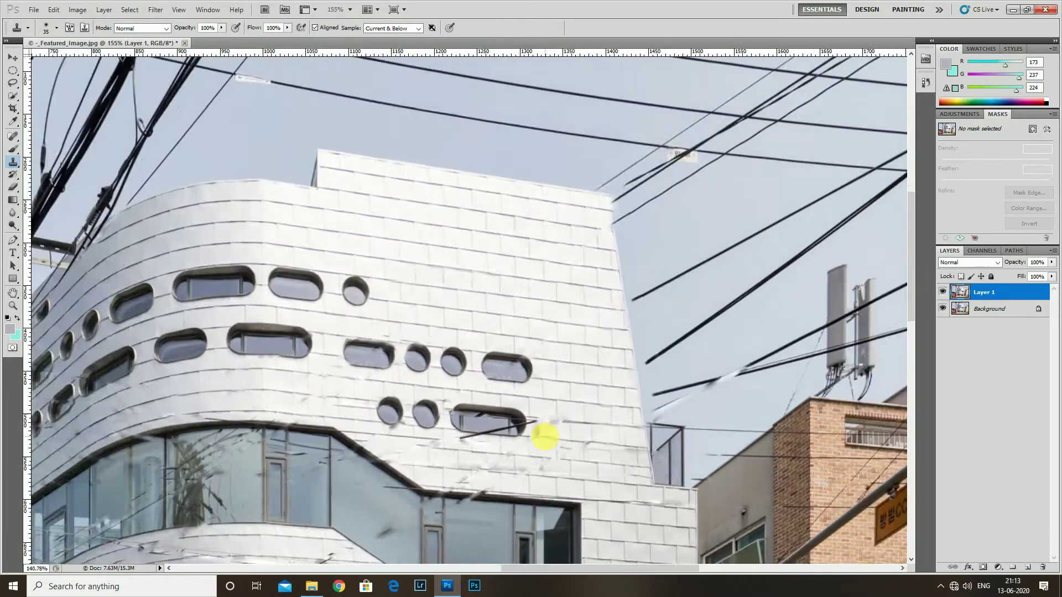
{"action": "scroll", "coordinate": [565, 445], "scroll_direction": "down", "scroll_amount": 2}
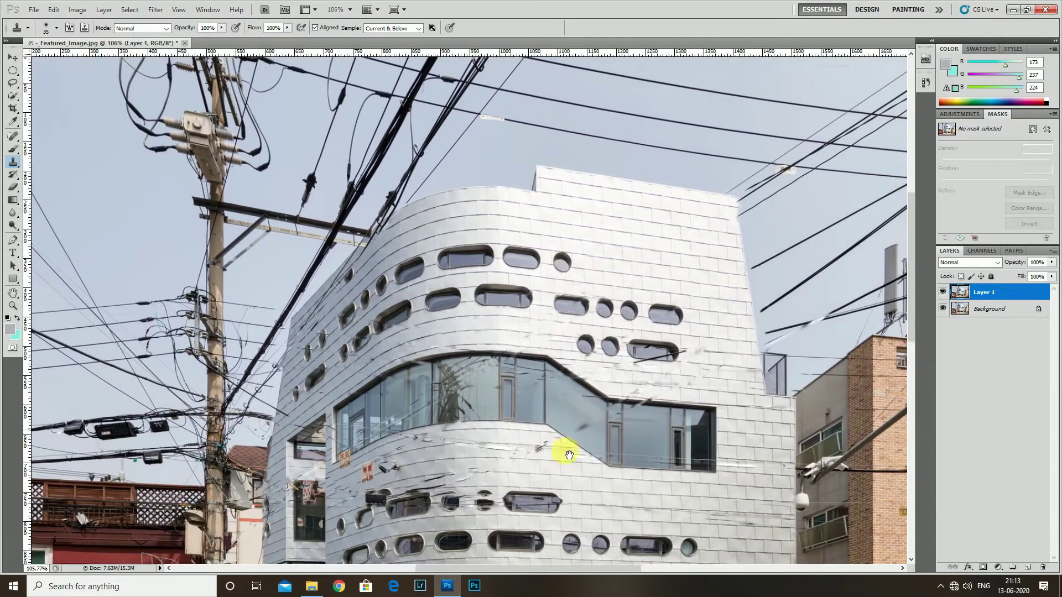
{"action": "scroll", "coordinate": [603, 481], "scroll_direction": "up", "scroll_amount": 1}
{"action": "scroll", "coordinate": [575, 475], "scroll_direction": "up", "scroll_amount": 3}
{"action": "scroll", "coordinate": [471, 451], "scroll_direction": "up", "scroll_amount": 3}
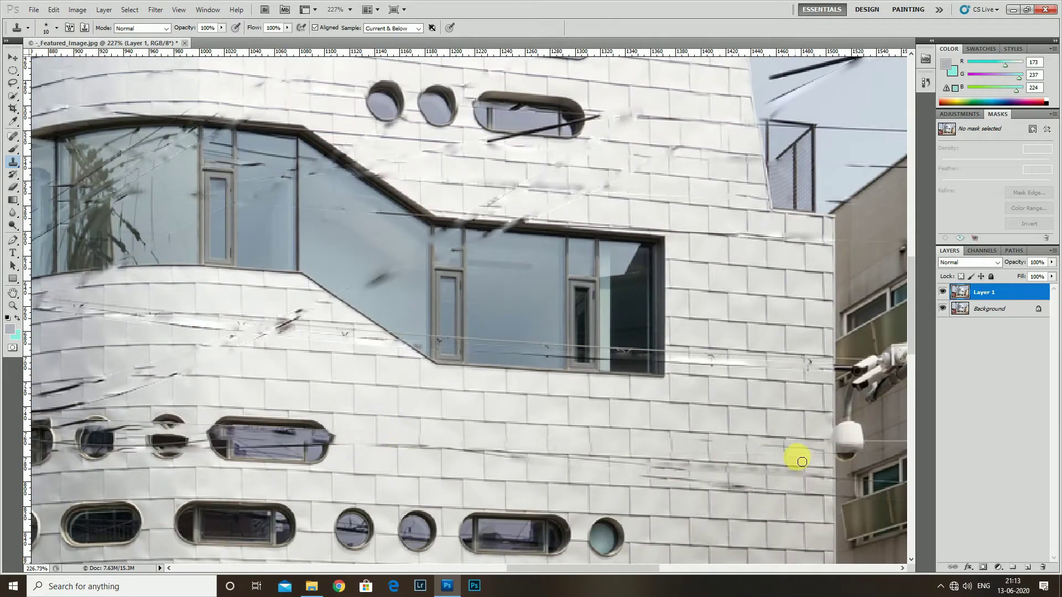
Cover the dark streaks on the lower right facade near the edge.
{"action": "left_click_drag", "start_coordinate": [802, 462], "coordinate": [690, 426]}
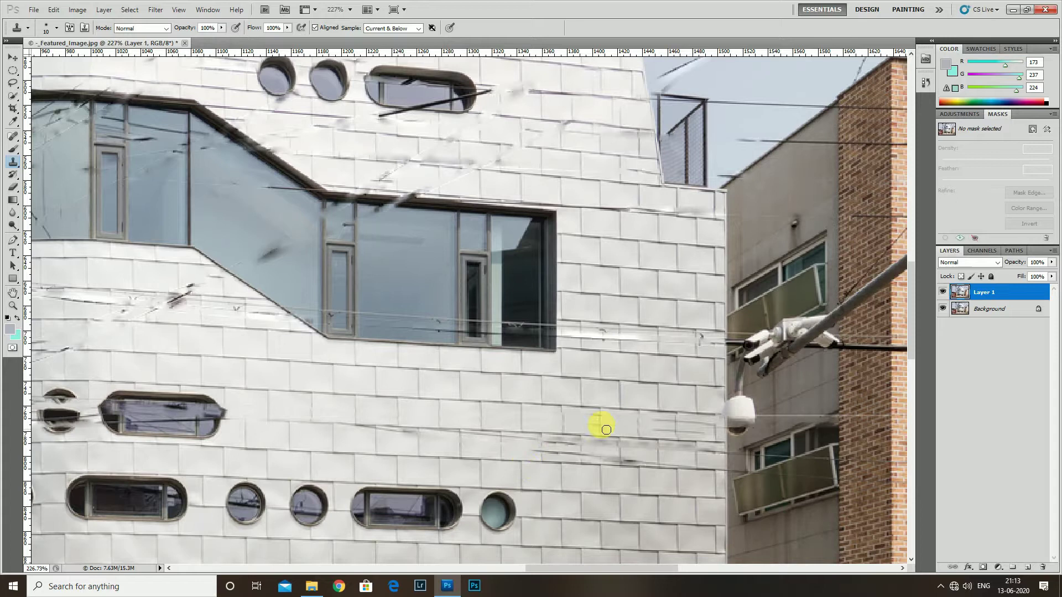
{"action": "scroll", "coordinate": [600, 424], "scroll_direction": "up", "scroll_amount": 1}
{"action": "mouse_move", "coordinate": [603, 429]}
{"action": "left_mouse_down"}
{"action": "mouse_move", "coordinate": [734, 432]}
{"action": "mouse_move", "coordinate": [702, 438]}
{"action": "left_mouse_up"}
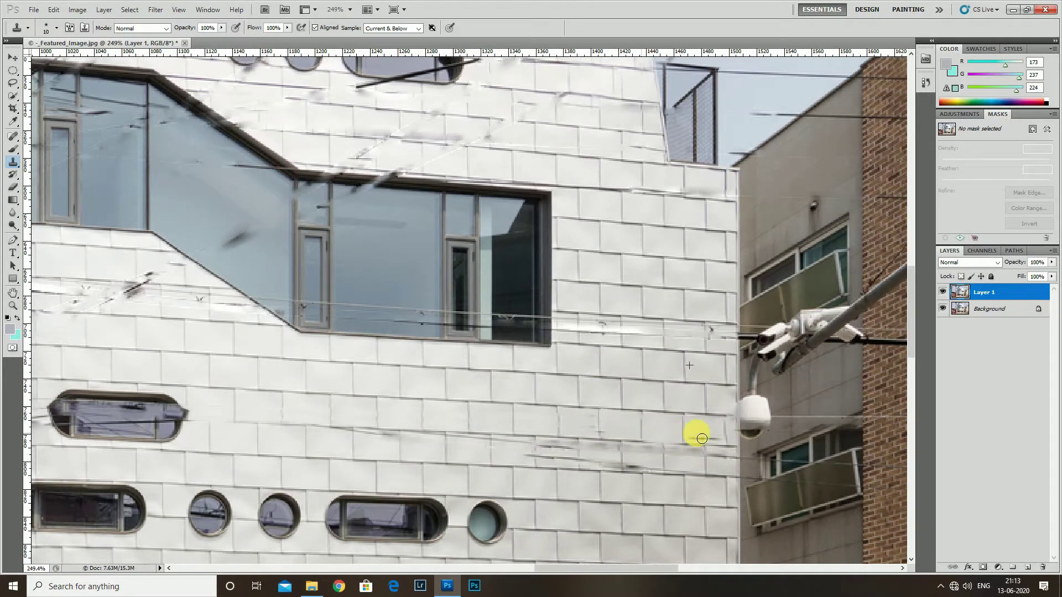
{"action": "key", "text": "bracketright"}
{"action": "scroll", "coordinate": [526, 412], "scroll_direction": "left", "scroll_amount": 1}
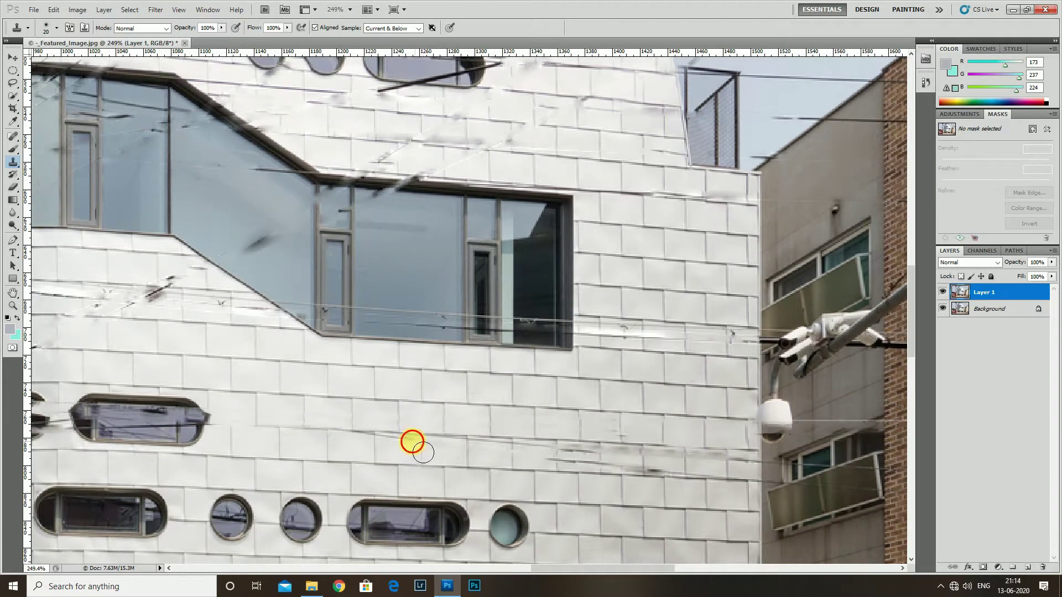
{"action": "scroll", "coordinate": [543, 410], "scroll_direction": "down", "scroll_amount": 2}
{"action": "scroll", "coordinate": [600, 403], "scroll_direction": "down", "scroll_amount": 2}
{"action": "scroll", "coordinate": [499, 409], "scroll_direction": "down", "scroll_amount": 2}
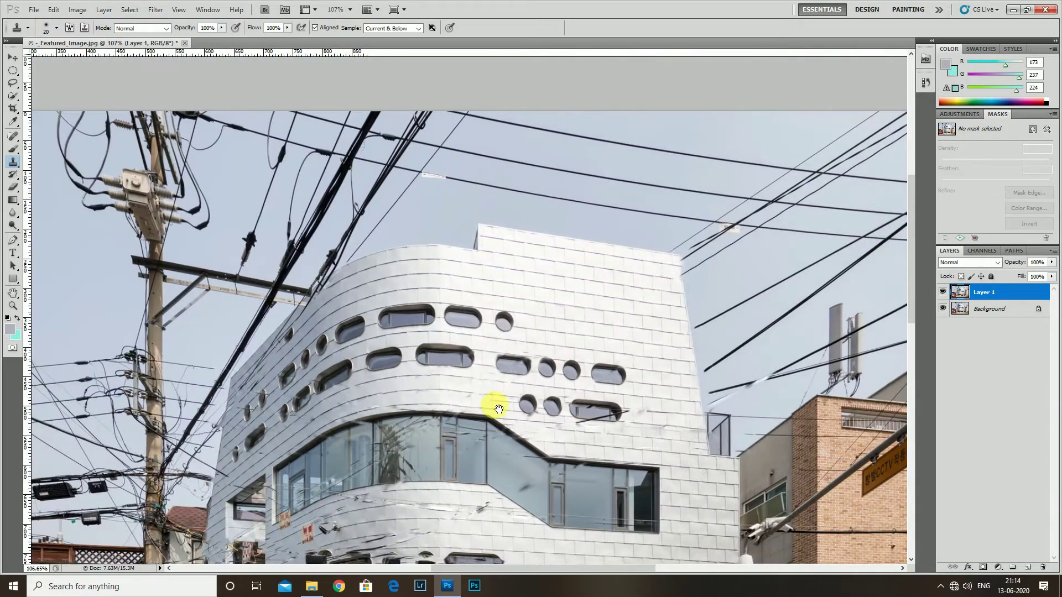
{"action": "scroll", "coordinate": [499, 409], "scroll_direction": "down", "scroll_amount": 2}
{"action": "scroll", "coordinate": [556, 379], "scroll_direction": "down", "scroll_amount": 1}
{"action": "left_click", "coordinate": [943, 292]}
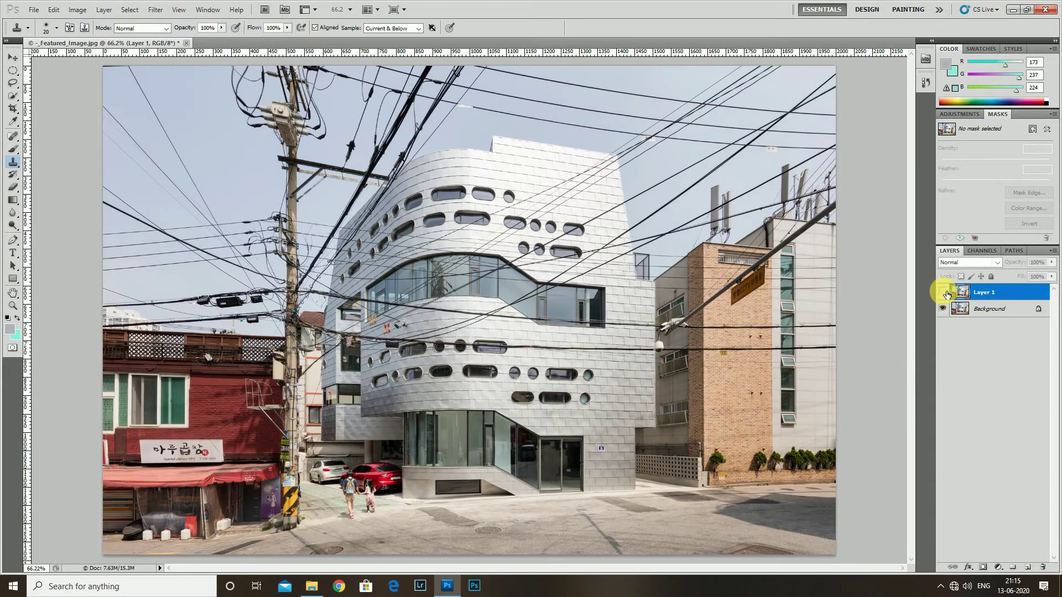
{"action": "left_click", "coordinate": [943, 292]}
{"action": "left_click", "coordinate": [943, 292]}
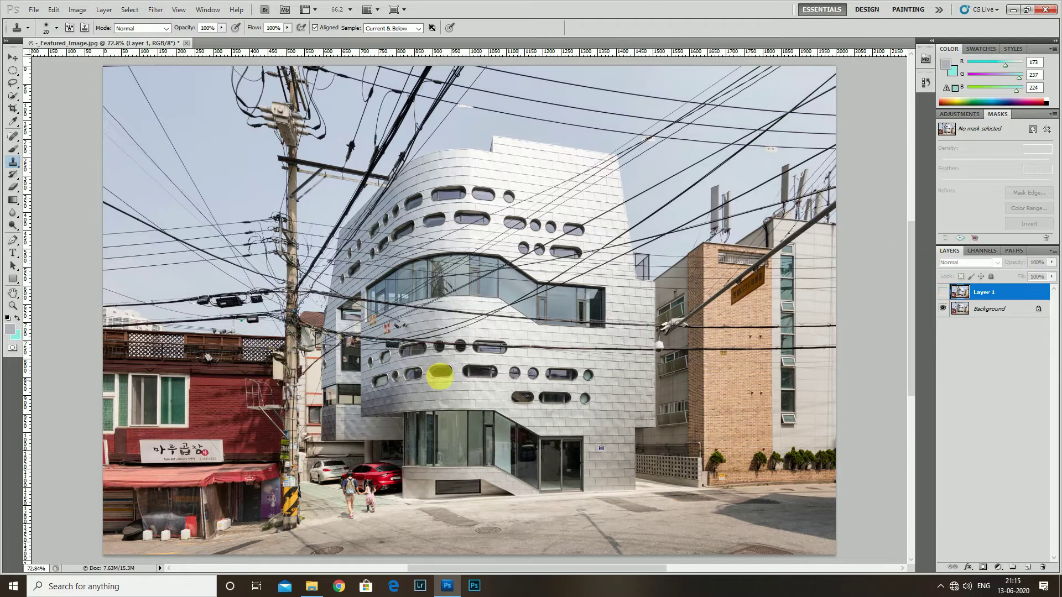
{"action": "scroll", "coordinate": [439, 371], "scroll_direction": "up", "scroll_amount": 3}
{"action": "left_click", "coordinate": [943, 292]}
{"action": "scroll", "coordinate": [481, 325], "scroll_direction": "up", "scroll_amount": 1}
{"action": "scroll", "coordinate": [267, 395], "scroll_direction": "down", "scroll_amount": 1}
{"action": "scroll", "coordinate": [265, 415], "scroll_direction": "up", "scroll_amount": 1}
{"action": "scroll", "coordinate": [266, 429], "scroll_direction": "down", "scroll_amount": 2}
{"action": "scroll", "coordinate": [324, 228], "scroll_direction": "down", "scroll_amount": 1}
{"action": "scroll", "coordinate": [323, 228], "scroll_direction": "down", "scroll_amount": 2}
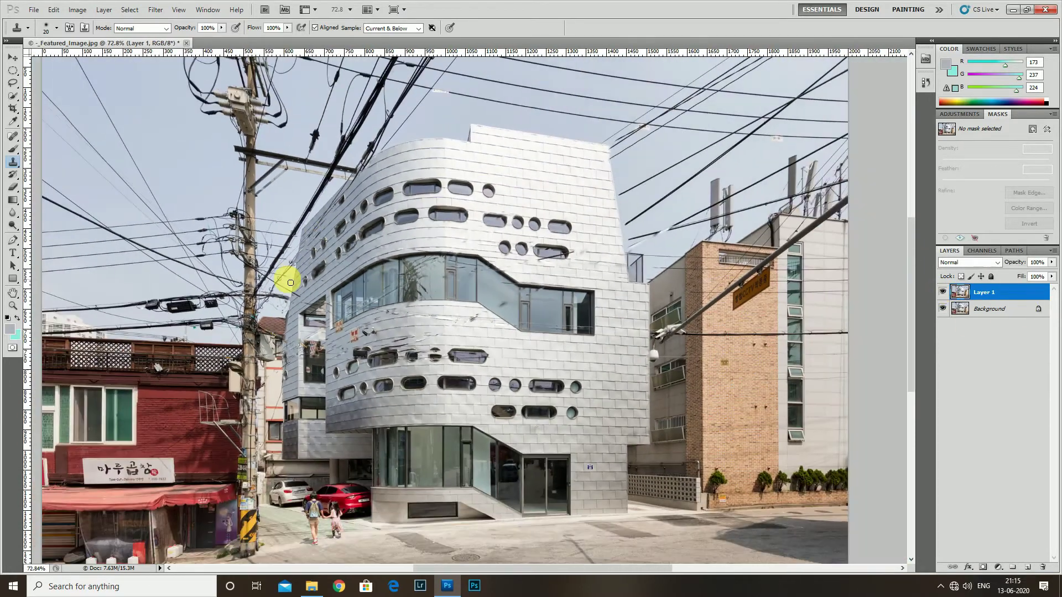
{"action": "key", "text": "p"}
Trace a Pen path along the building's rounded roof edge to the roof notch and top corner.
{"action": "scroll", "coordinate": [247, 243], "scroll_direction": "up", "scroll_amount": 2}
{"action": "scroll", "coordinate": [248, 219], "scroll_direction": "down", "scroll_amount": 1}
{"action": "scroll", "coordinate": [272, 237], "scroll_direction": "up", "scroll_amount": 1}
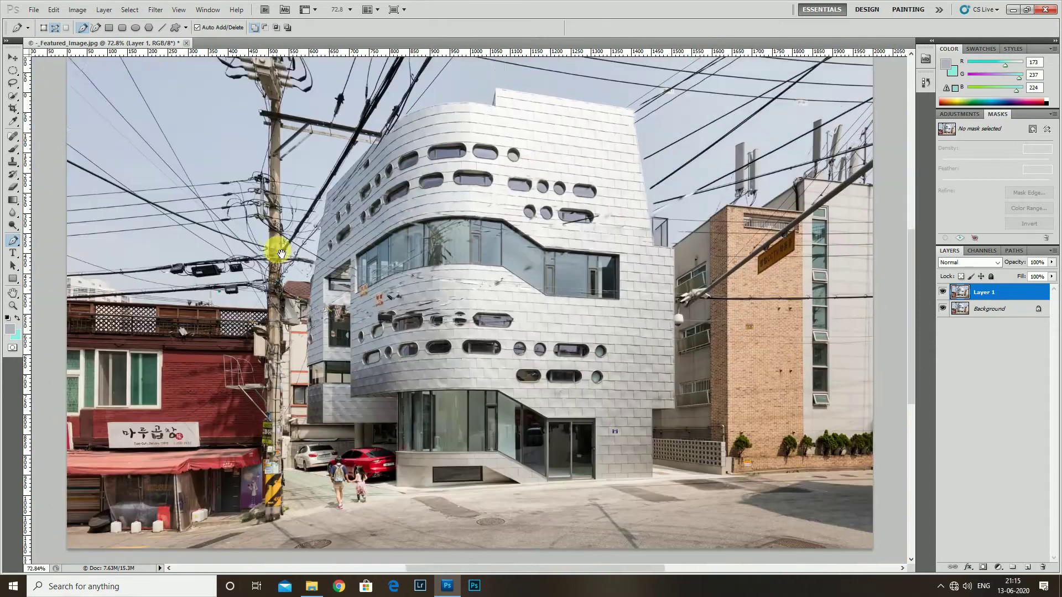
{"action": "scroll", "coordinate": [272, 238], "scroll_direction": "up", "scroll_amount": 1}
{"action": "scroll", "coordinate": [302, 424], "scroll_direction": "up", "scroll_amount": 2}
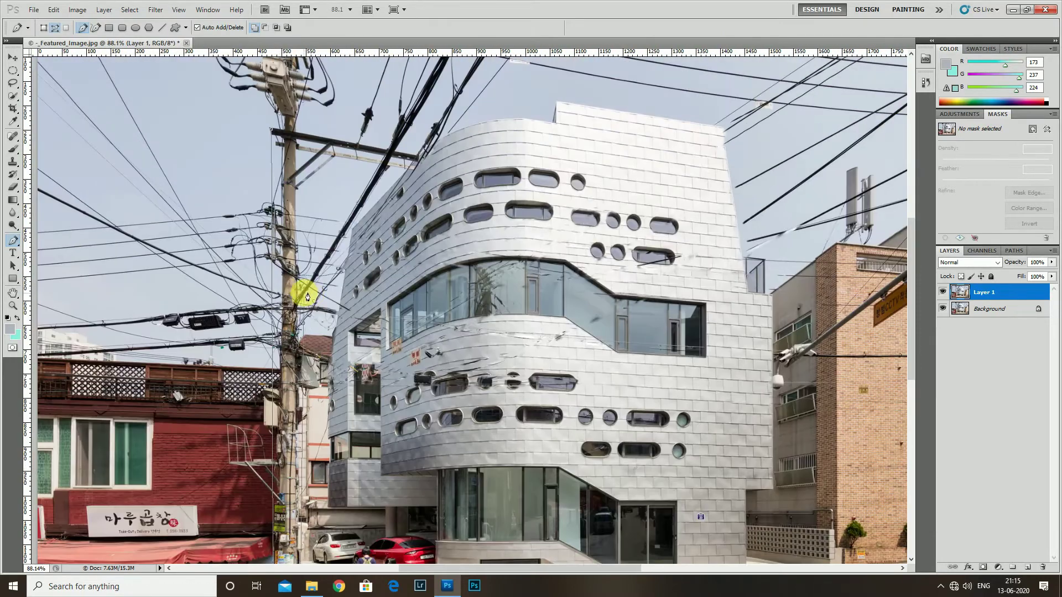
{"action": "scroll", "coordinate": [299, 332], "scroll_direction": "up", "scroll_amount": 3}
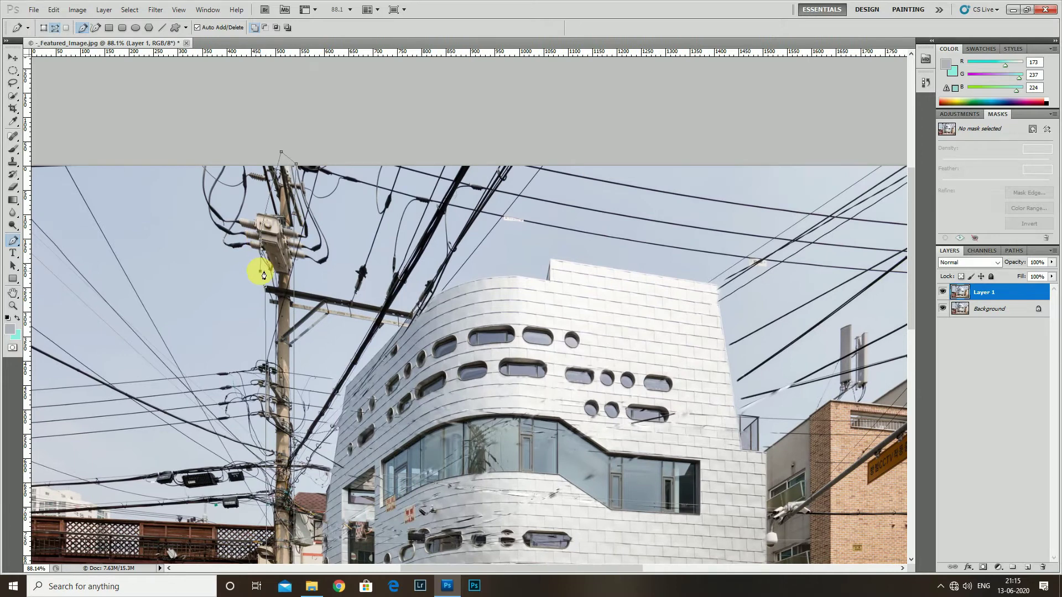
{"action": "key", "text": "ctrl+Return"}
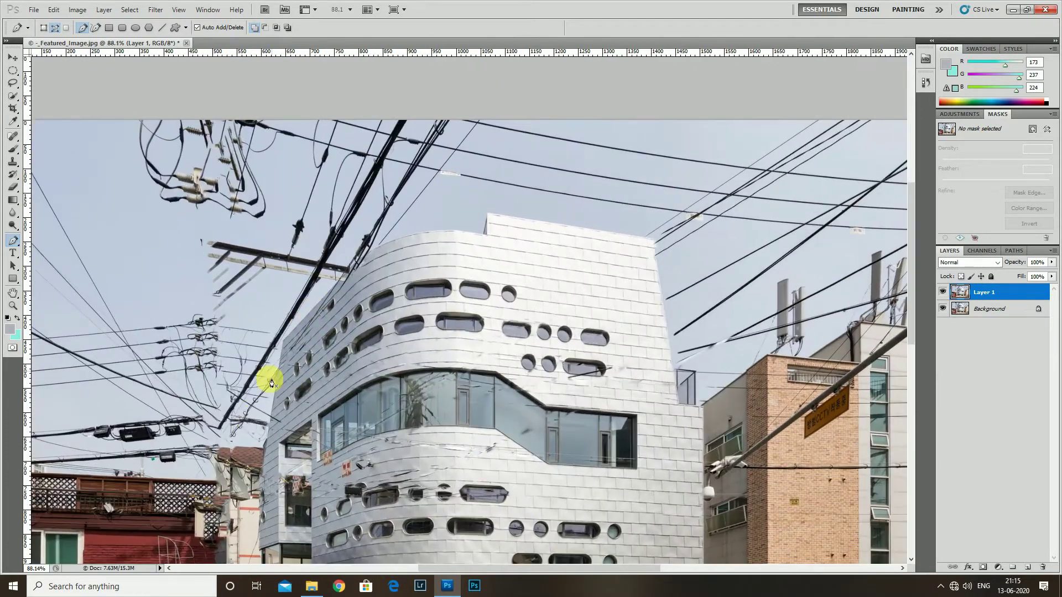
{"action": "scroll", "coordinate": [271, 383], "scroll_direction": "up", "scroll_amount": 2}
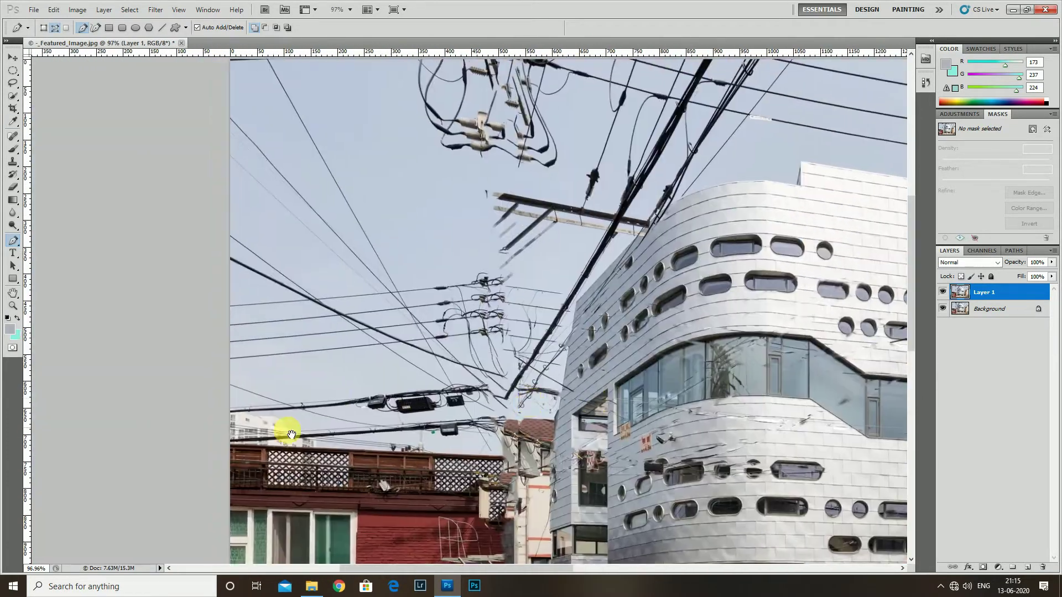
{"action": "scroll", "coordinate": [285, 427], "scroll_direction": "up", "scroll_amount": 1}
{"action": "scroll", "coordinate": [367, 438], "scroll_direction": "up", "scroll_amount": 1}
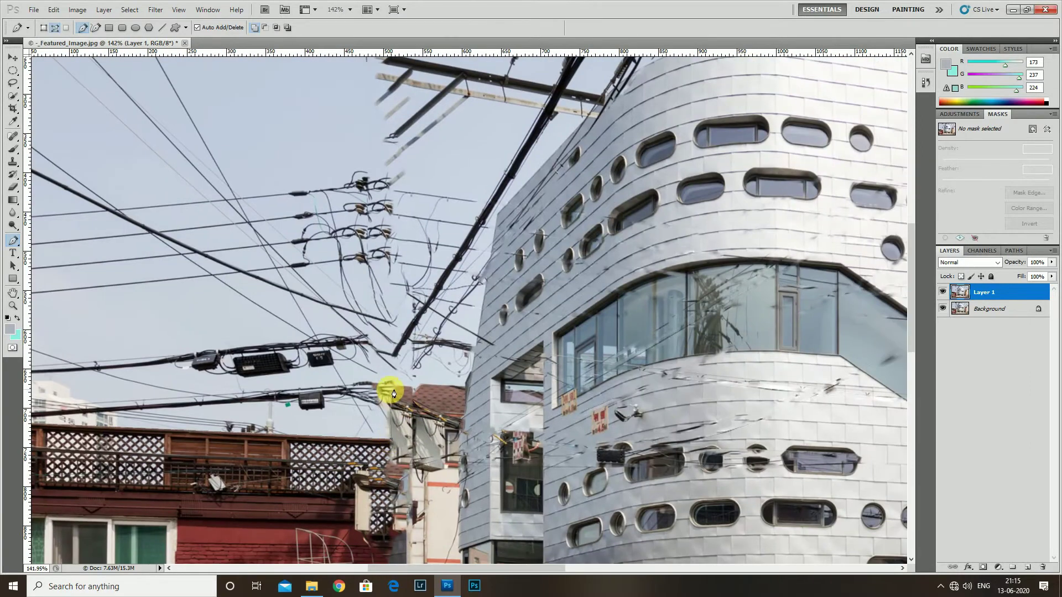
{"action": "left_click", "coordinate": [466, 392]}
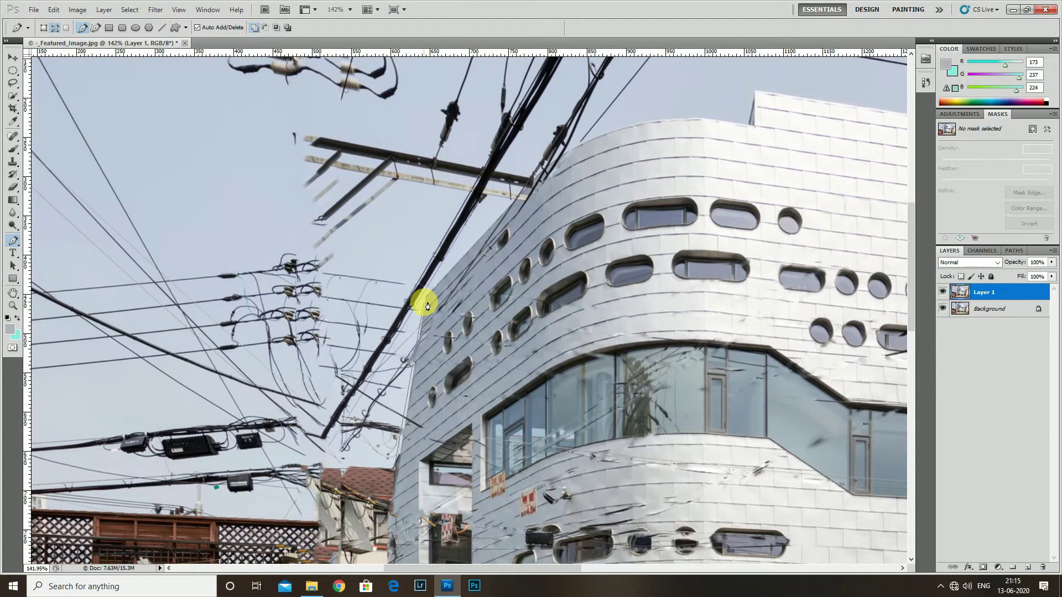
{"action": "scroll", "coordinate": [424, 291], "scroll_direction": "up", "scroll_amount": 1}
{"action": "mouse_move", "coordinate": [438, 249]}
{"action": "left_mouse_down"}
{"action": "mouse_move", "coordinate": [494, 226]}
{"action": "mouse_move", "coordinate": [499, 206]}
{"action": "left_mouse_up"}
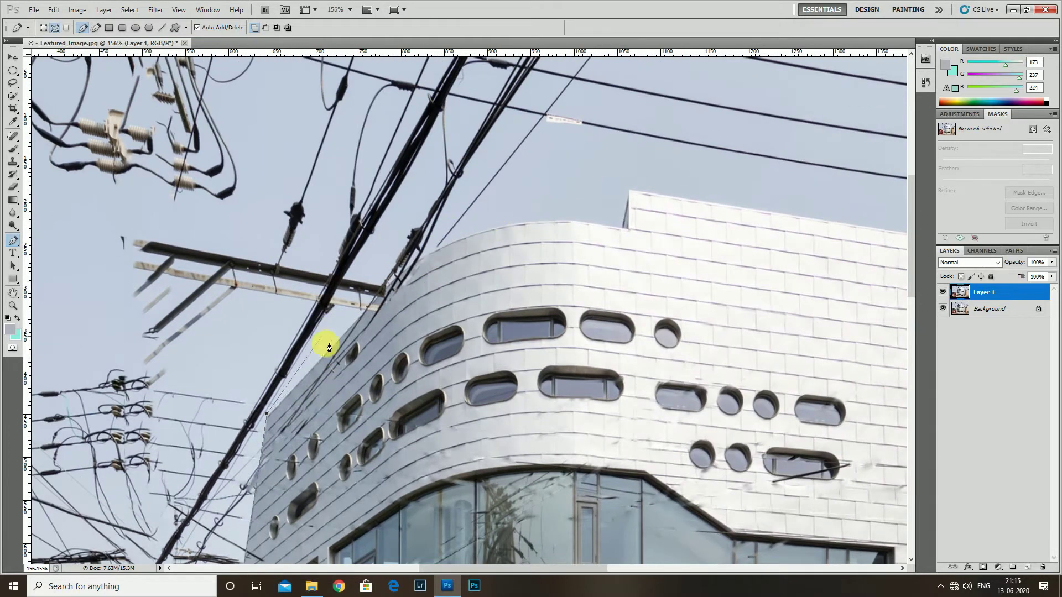
{"action": "scroll", "coordinate": [329, 348], "scroll_direction": "up", "scroll_amount": 2}
{"action": "left_click_drag", "start_coordinate": [485, 213], "coordinate": [552, 188]}
{"action": "left_click_drag", "start_coordinate": [537, 233], "coordinate": [565, 236]}
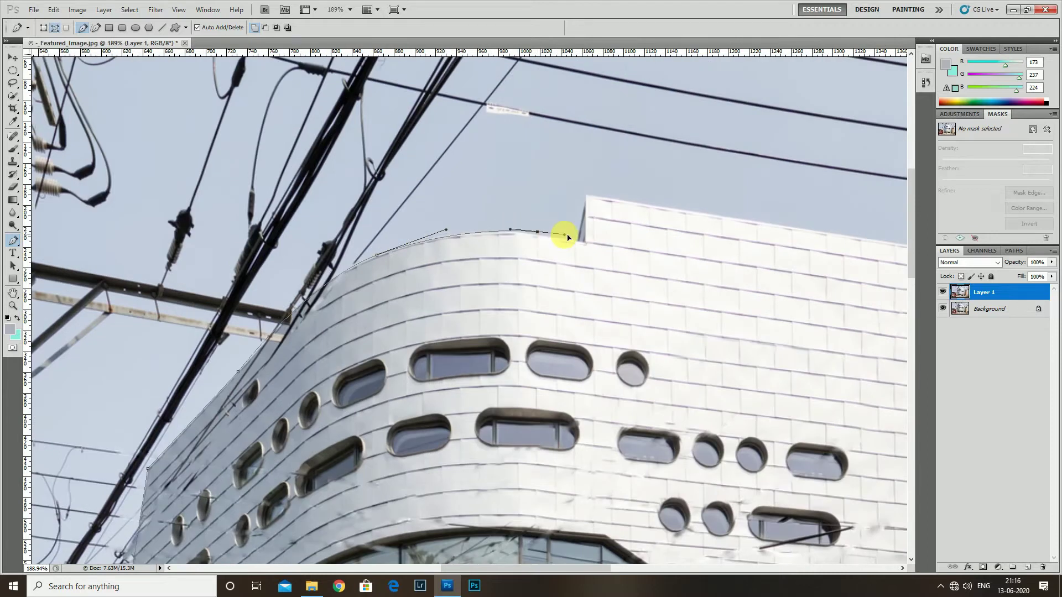
{"action": "left_click", "coordinate": [582, 242]}
{"action": "left_click", "coordinate": [585, 195]}
Continue the path along the top roofline, down the right edge and across neighbouring brick rooflines.
{"action": "scroll", "coordinate": [583, 194], "scroll_direction": "down", "scroll_amount": 2}
{"action": "left_click", "coordinate": [636, 240]}
{"action": "mouse_move", "coordinate": [641, 265]}
{"action": "left_mouse_down"}
{"action": "mouse_move", "coordinate": [571, 199]}
{"action": "mouse_move", "coordinate": [526, 93]}
{"action": "left_mouse_up"}
{"action": "left_click_drag", "start_coordinate": [556, 287], "coordinate": [594, 268]}
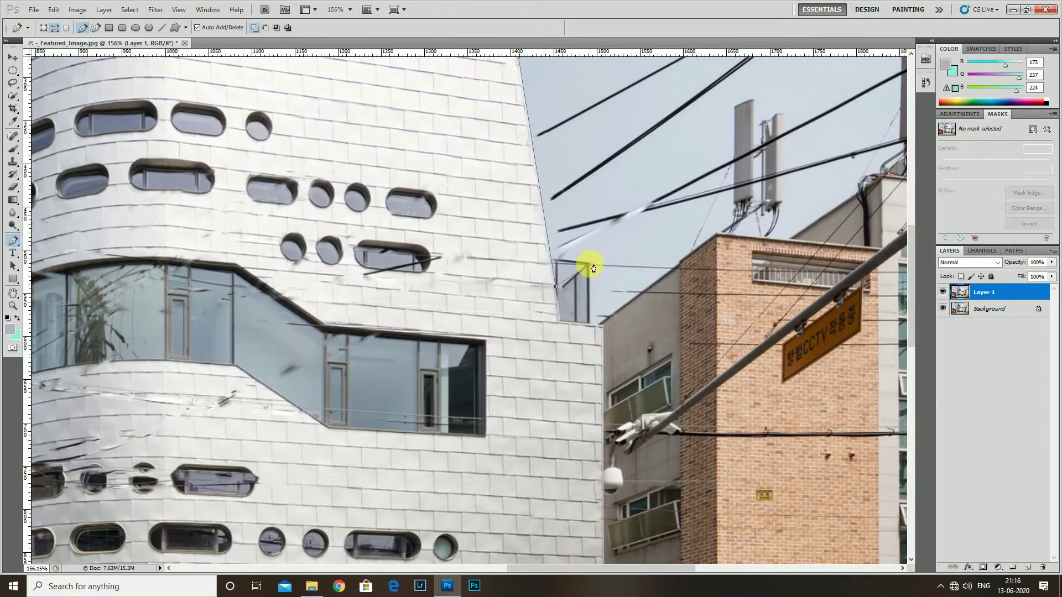
{"action": "left_click", "coordinate": [597, 324]}
{"action": "left_click_drag", "start_coordinate": [593, 323], "coordinate": [451, 422]}
{"action": "left_click", "coordinate": [547, 349]}
{"action": "left_click_drag", "start_coordinate": [548, 349], "coordinate": [458, 398]}
{"action": "left_click", "coordinate": [449, 402]}
{"action": "scroll", "coordinate": [514, 354], "scroll_direction": "right", "scroll_amount": 3}
{"action": "scroll", "coordinate": [560, 375], "scroll_direction": "down", "scroll_amount": 5}
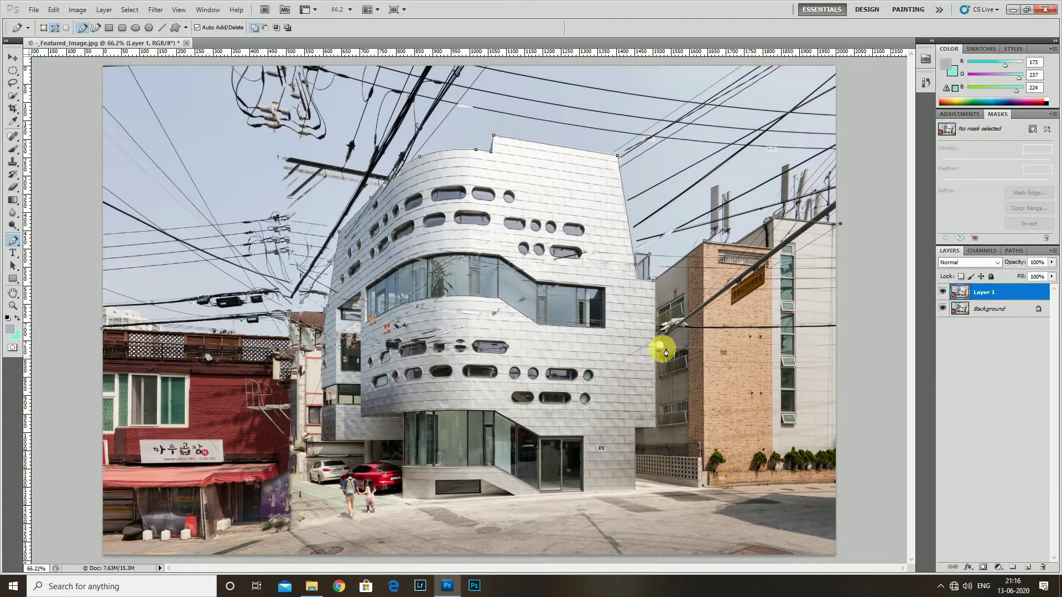
Close the path around the sky via the image edges, then load and feather it as a selection.
{"action": "scroll", "coordinate": [772, 345], "scroll_direction": "up", "scroll_amount": 2}
{"action": "scroll", "coordinate": [775, 304], "scroll_direction": "down", "scroll_amount": 2}
{"action": "left_click", "coordinate": [811, 137]}
{"action": "left_click", "coordinate": [798, 88]}
{"action": "left_click", "coordinate": [707, 74]}
{"action": "left_click", "coordinate": [398, 70]}
{"action": "left_click", "coordinate": [112, 247]}
{"action": "key", "text": "ctrl+Return"}
{"action": "key", "text": "shift+F6"}
{"action": "key", "text": "Return"}
With a large Brush and sampled sky colours, paint out the wires around the building's top.
{"action": "key", "text": "b"}
{"action": "scroll", "coordinate": [111, 261], "scroll_direction": "up", "scroll_amount": 2}
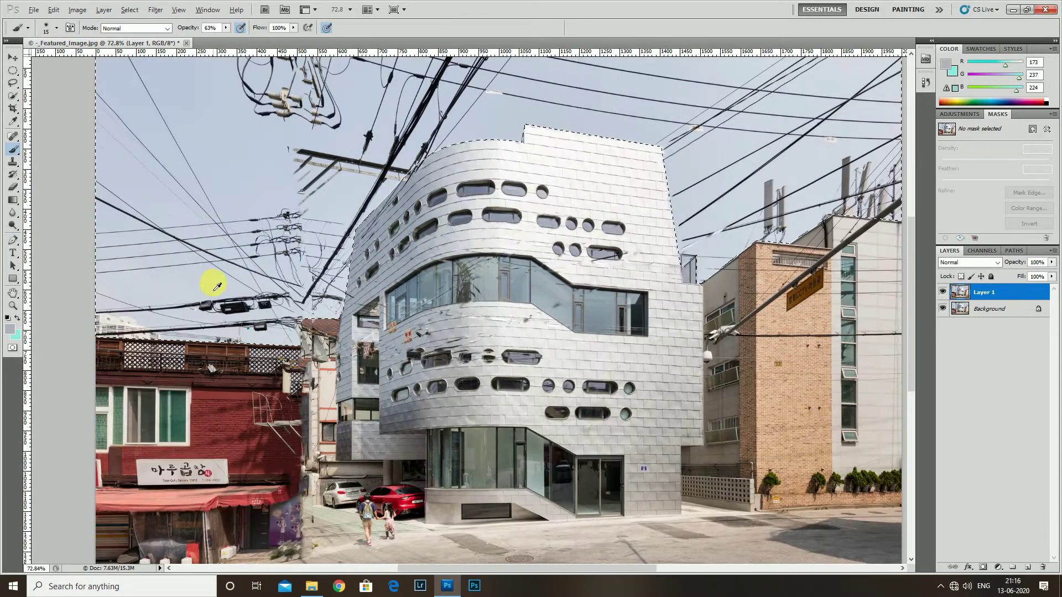
{"action": "key", "text": "bracketright"}
{"action": "left_click", "coordinate": [329, 315], "text": "alt"}
{"action": "scroll", "coordinate": [327, 310], "scroll_direction": "down", "scroll_amount": 1}
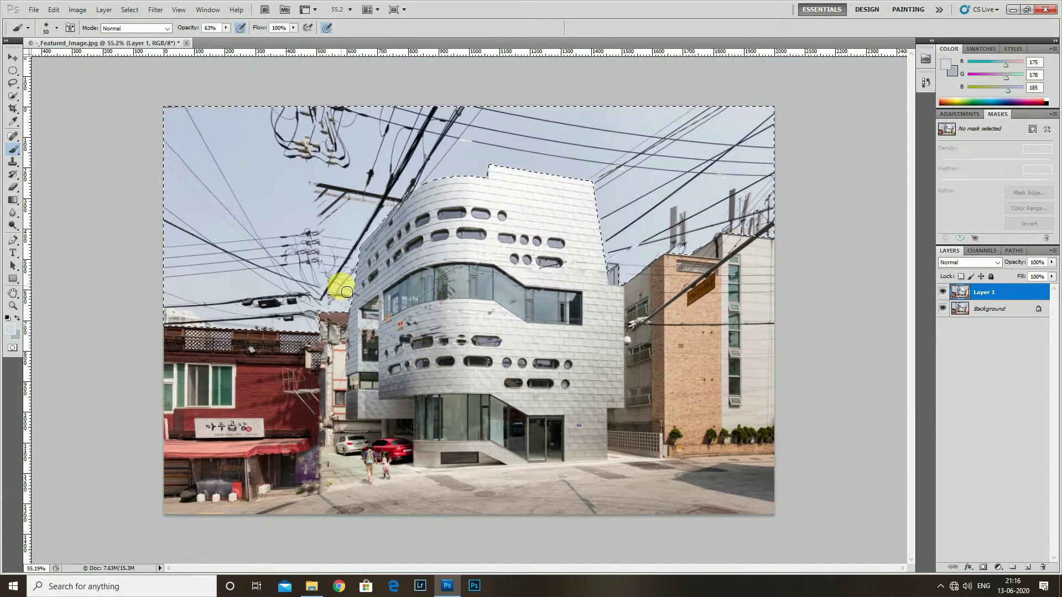
{"action": "left_click_drag", "start_coordinate": [366, 297], "coordinate": [374, 309]}
{"action": "key", "text": "bracketright"}
{"action": "key", "text": "bracketright"}
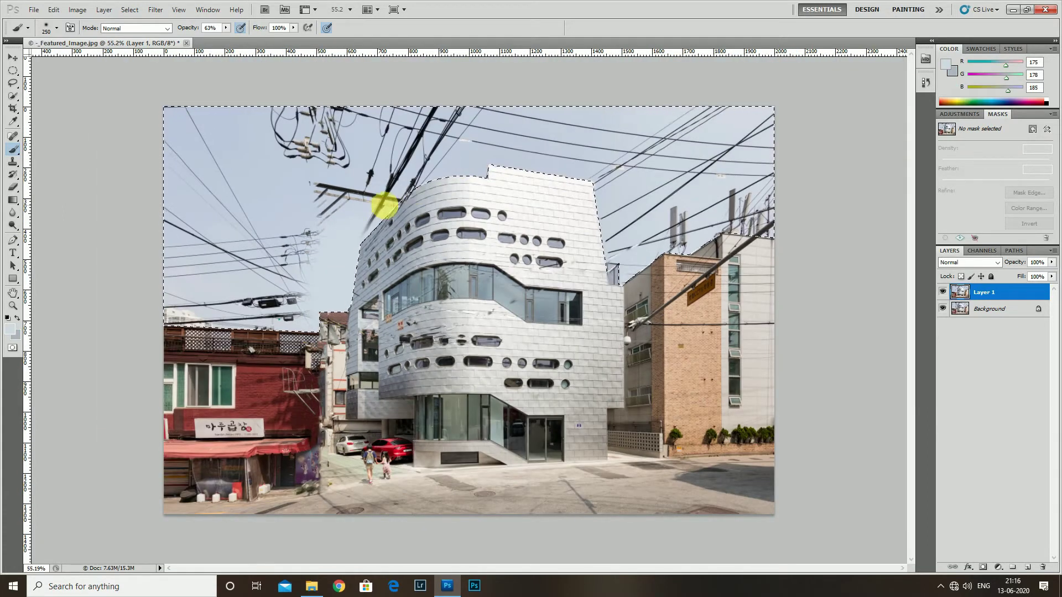
{"action": "left_click_drag", "start_coordinate": [463, 169], "coordinate": [403, 209]}
{"action": "left_click", "coordinate": [567, 166], "text": "alt"}
{"action": "mouse_move", "coordinate": [606, 195]}
{"action": "left_mouse_down"}
{"action": "mouse_move", "coordinate": [669, 247]}
{"action": "mouse_move", "coordinate": [685, 190]}
{"action": "mouse_move", "coordinate": [238, 249]}
{"action": "mouse_move", "coordinate": [209, 380]}
{"action": "mouse_move", "coordinate": [213, 280]}
{"action": "mouse_move", "coordinate": [640, 147]}
{"action": "mouse_move", "coordinate": [280, 142]}
{"action": "left_mouse_up"}
{"action": "key", "text": "bracketright"}
{"action": "key", "text": "bracketright"}
{"action": "key", "text": "bracketright"}
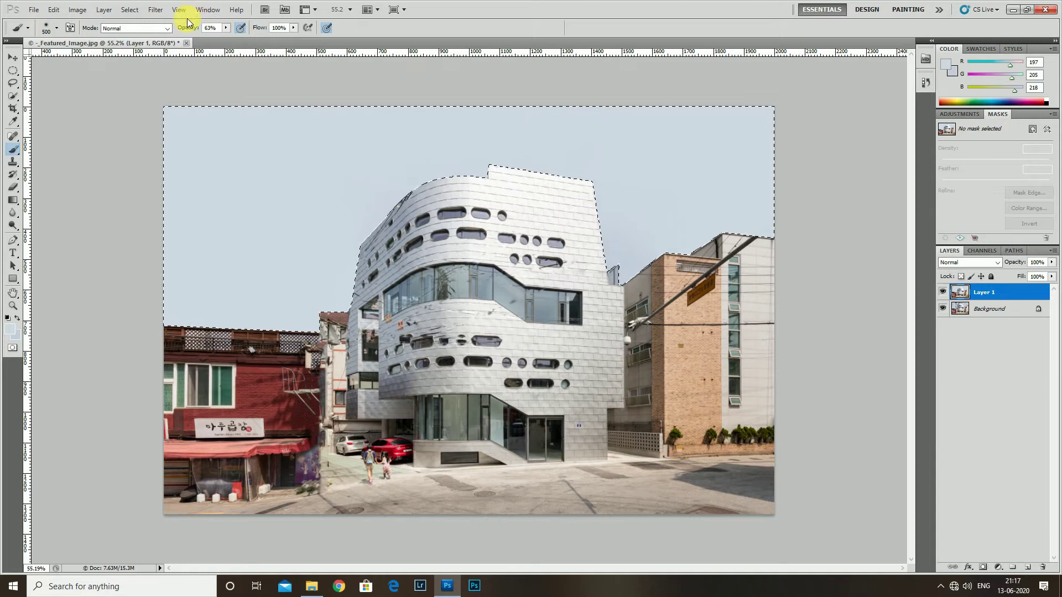
{"action": "key", "text": "ctrl+plus"}
{"action": "left_click", "coordinate": [155, 9]}
Apply Filter > Noise > Add Noise to the repainted sky.
{"action": "left_click", "coordinate": [310, 142]}
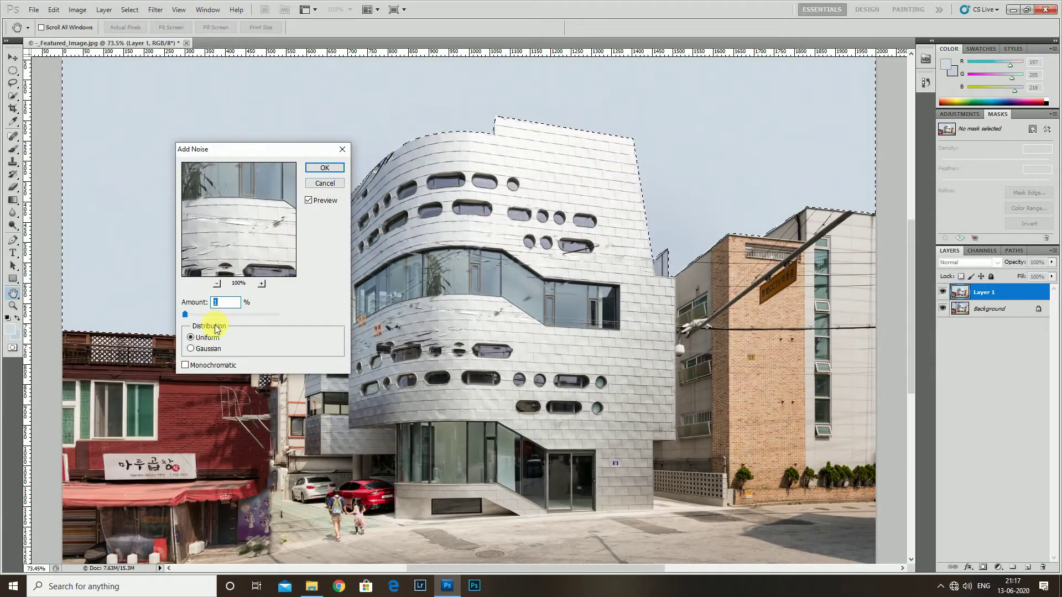
{"action": "left_click", "coordinate": [325, 168]}
{"action": "scroll", "coordinate": [310, 220], "scroll_direction": "up", "scroll_amount": 1}
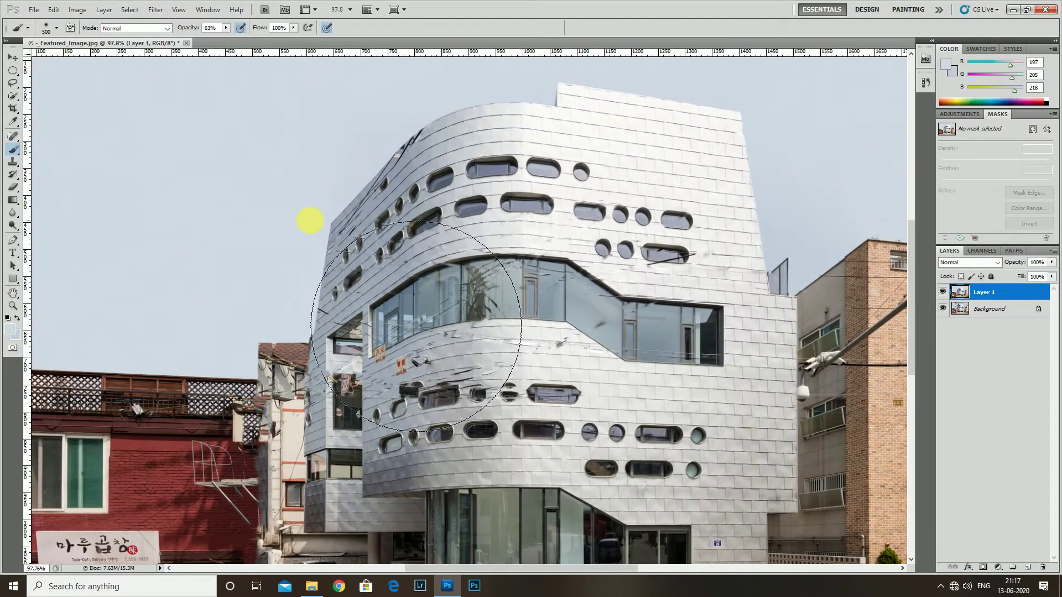
{"action": "scroll", "coordinate": [310, 220], "scroll_direction": "down", "scroll_amount": 1}
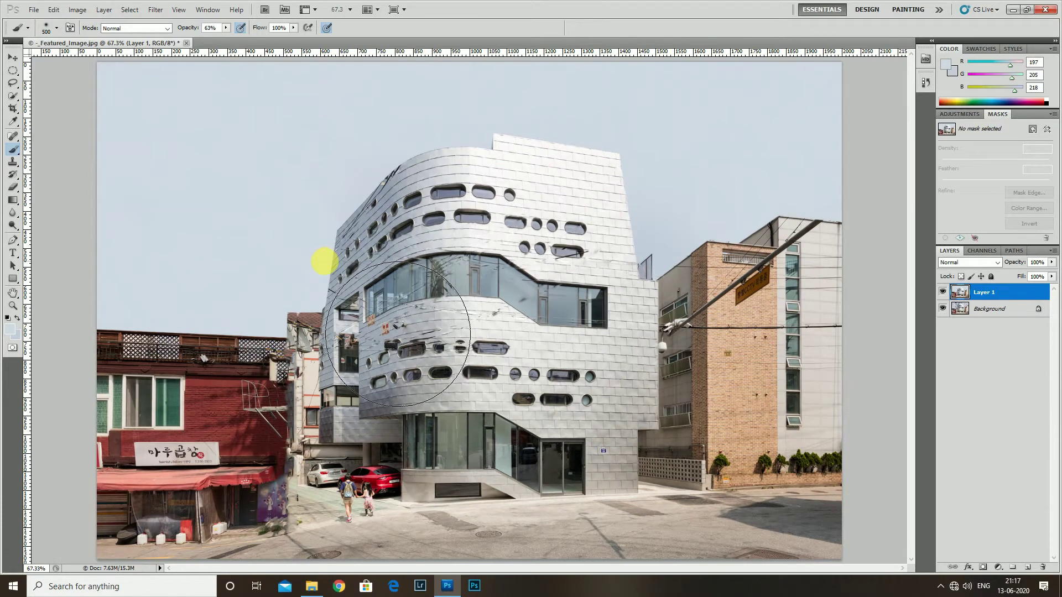
Switch to the Spot Healing Brush and adjust its brush hardness.
{"action": "key", "text": "p"}
{"action": "scroll", "coordinate": [335, 370], "scroll_direction": "up", "scroll_amount": 2}
{"action": "scroll", "coordinate": [252, 298], "scroll_direction": "up", "scroll_amount": 2}
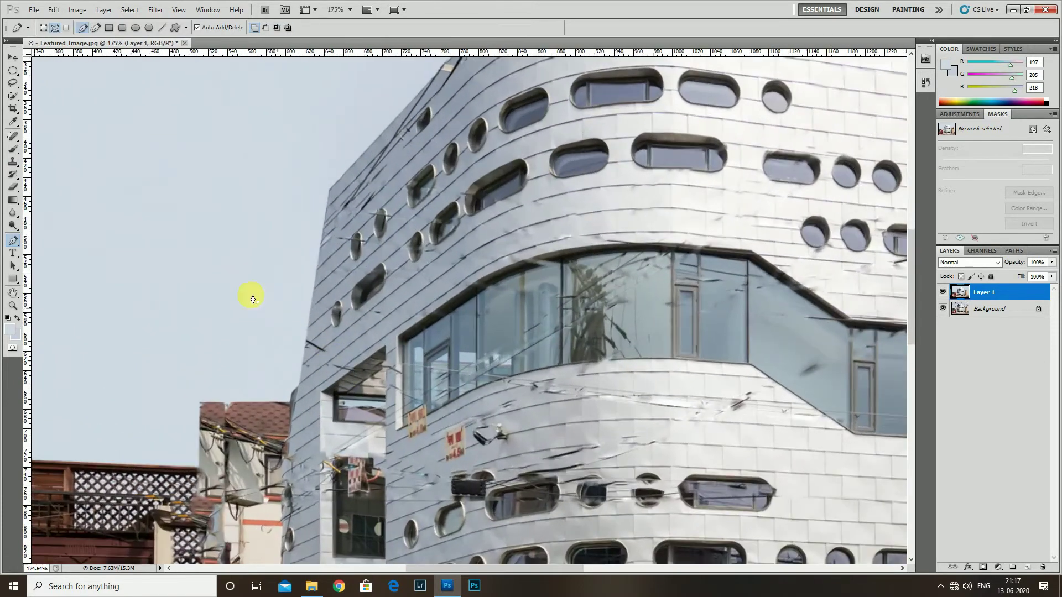
{"action": "left_click", "coordinate": [13, 136]}
{"action": "left_click", "coordinate": [57, 28]}
{"action": "double_click", "coordinate": [113, 67]}
{"action": "scroll", "coordinate": [298, 379], "scroll_direction": "up", "scroll_amount": 2}
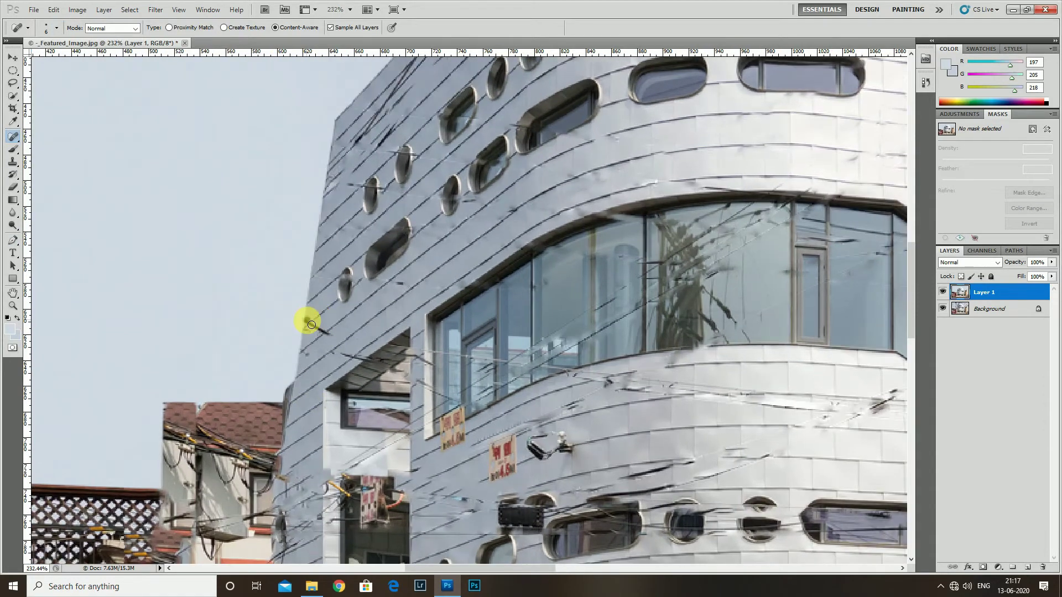
{"action": "scroll", "coordinate": [322, 332], "scroll_direction": "up", "scroll_amount": 1}
{"action": "scroll", "coordinate": [301, 351], "scroll_direction": "up", "scroll_amount": 1}
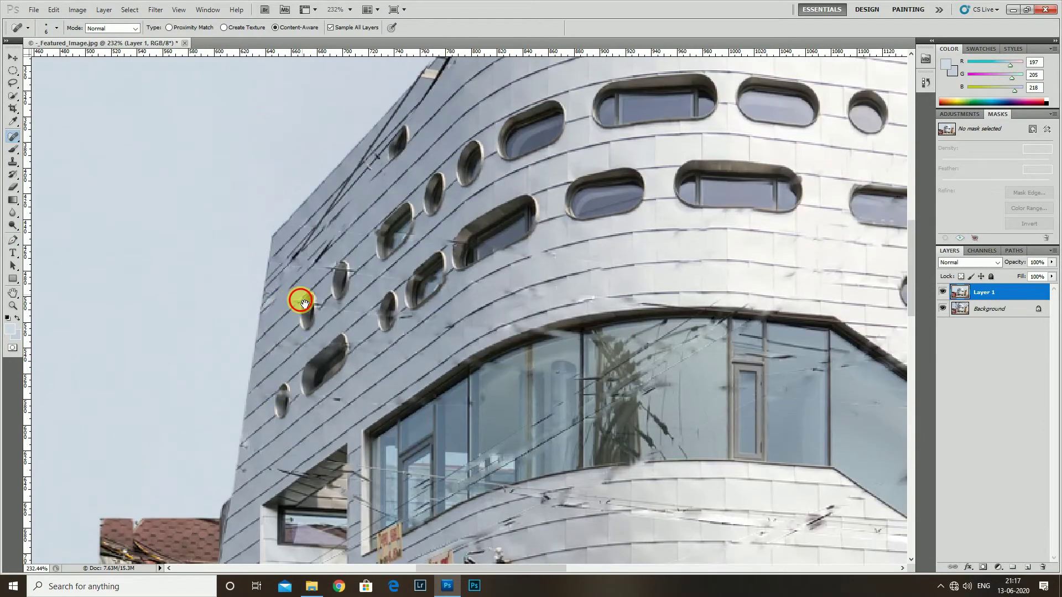
{"action": "scroll", "coordinate": [301, 301], "scroll_direction": "up", "scroll_amount": 1}
With the Clone Stamp, clone clean tiles over the wire along the building's upper-left edge.
{"action": "key", "text": "s"}
{"action": "scroll", "coordinate": [256, 421], "scroll_direction": "up", "scroll_amount": 2}
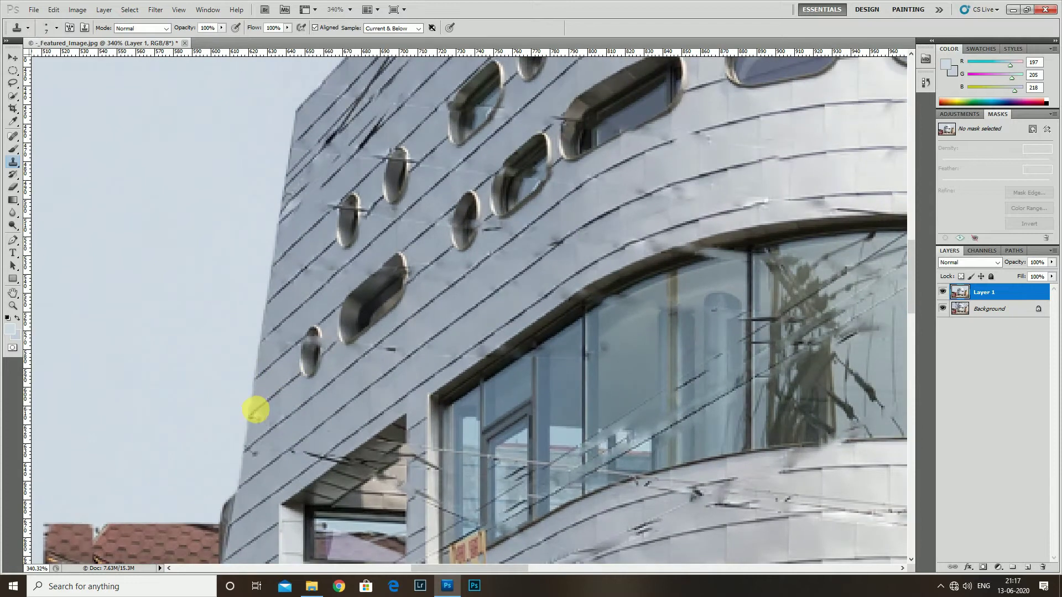
{"action": "scroll", "coordinate": [256, 418], "scroll_direction": "down", "scroll_amount": 1}
{"action": "scroll", "coordinate": [273, 394], "scroll_direction": "down", "scroll_amount": 2}
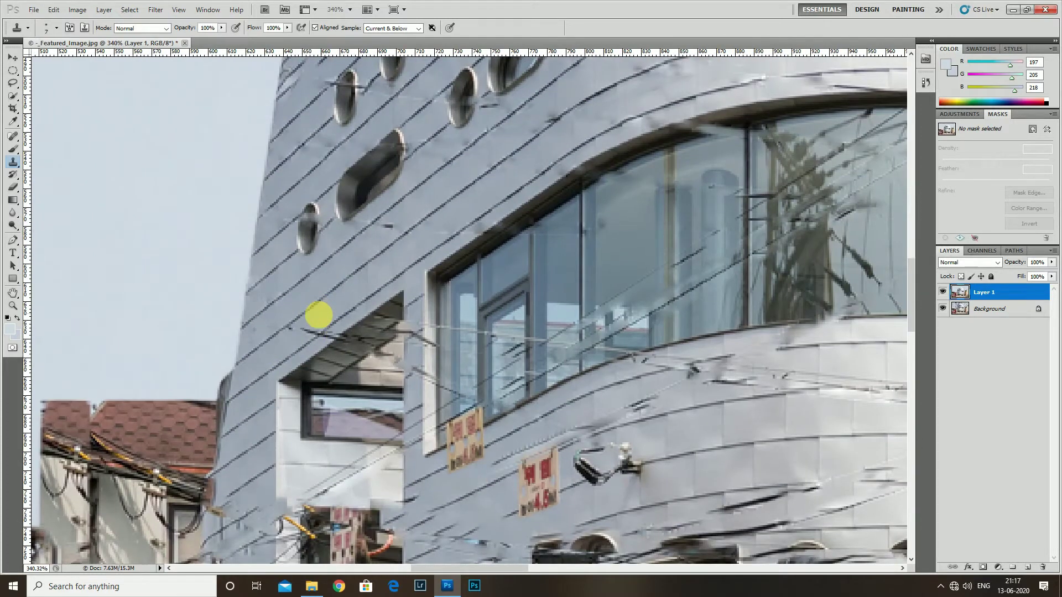
{"action": "scroll", "coordinate": [439, 363], "scroll_direction": "down", "scroll_amount": 2}
{"action": "scroll", "coordinate": [486, 380], "scroll_direction": "down", "scroll_amount": 1}
{"action": "scroll", "coordinate": [332, 426], "scroll_direction": "down", "scroll_amount": 2}
{"action": "scroll", "coordinate": [232, 418], "scroll_direction": "up", "scroll_amount": 4}
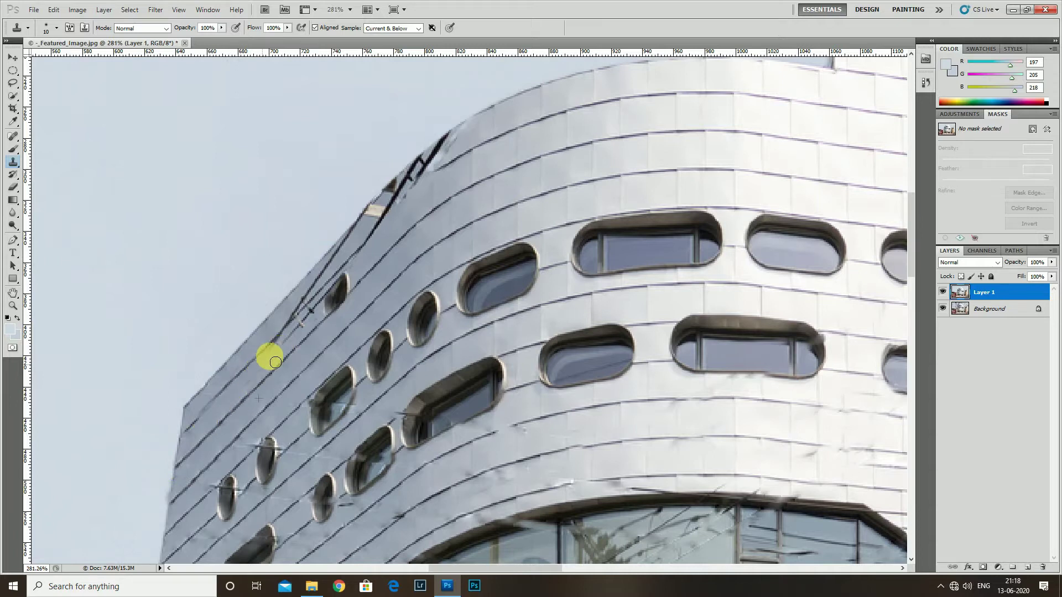
{"action": "scroll", "coordinate": [266, 368], "scroll_direction": "up", "scroll_amount": 1}
{"action": "left_click_drag", "start_coordinate": [272, 370], "coordinate": [248, 386]}
{"action": "scroll", "coordinate": [254, 373], "scroll_direction": "up", "scroll_amount": 1}
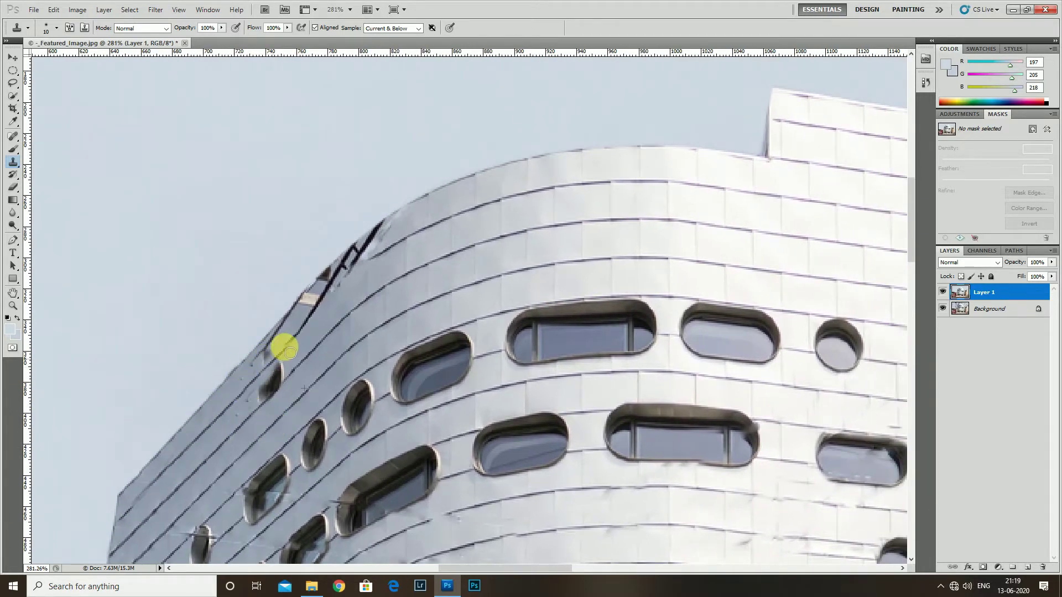
{"action": "scroll", "coordinate": [290, 353], "scroll_direction": "up", "scroll_amount": 1}
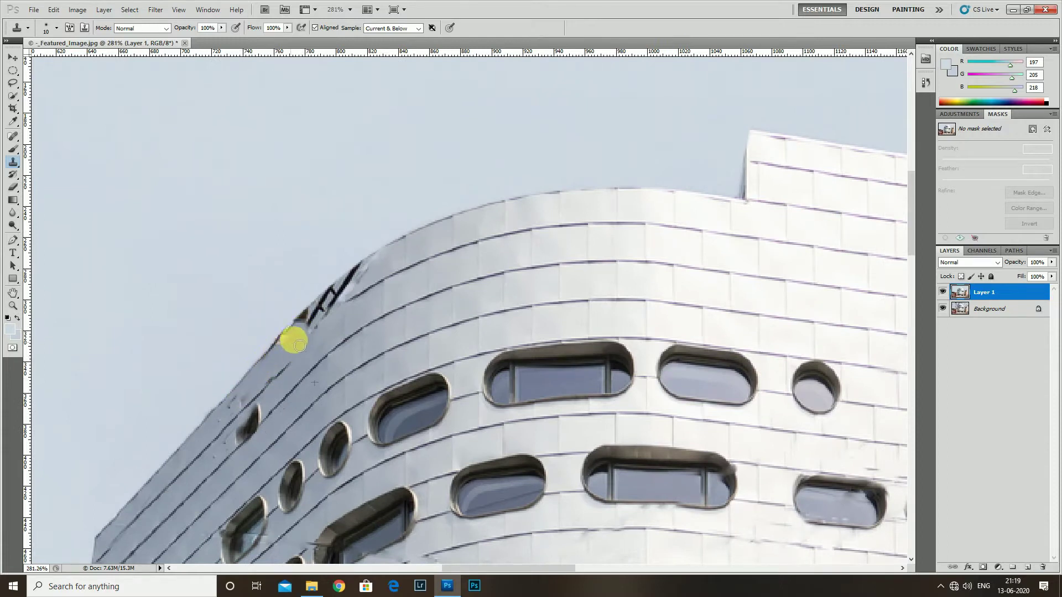
{"action": "scroll", "coordinate": [300, 346], "scroll_direction": "up", "scroll_amount": 1}
{"action": "left_click", "coordinate": [298, 394]}
{"action": "mouse_move", "coordinate": [259, 422]}
{"action": "left_mouse_down"}
{"action": "mouse_move", "coordinate": [308, 325]}
{"action": "mouse_move", "coordinate": [271, 382]}
{"action": "mouse_move", "coordinate": [259, 343]}
{"action": "left_mouse_up"}
Sample clean wall texture to patch beside the small oval window, then zoom out to check.
{"action": "scroll", "coordinate": [303, 336], "scroll_direction": "down", "scroll_amount": 3}
{"action": "scroll", "coordinate": [259, 343], "scroll_direction": "down", "scroll_amount": 2}
{"action": "scroll", "coordinate": [253, 339], "scroll_direction": "up", "scroll_amount": 2}
{"action": "scroll", "coordinate": [253, 339], "scroll_direction": "up", "scroll_amount": 2}
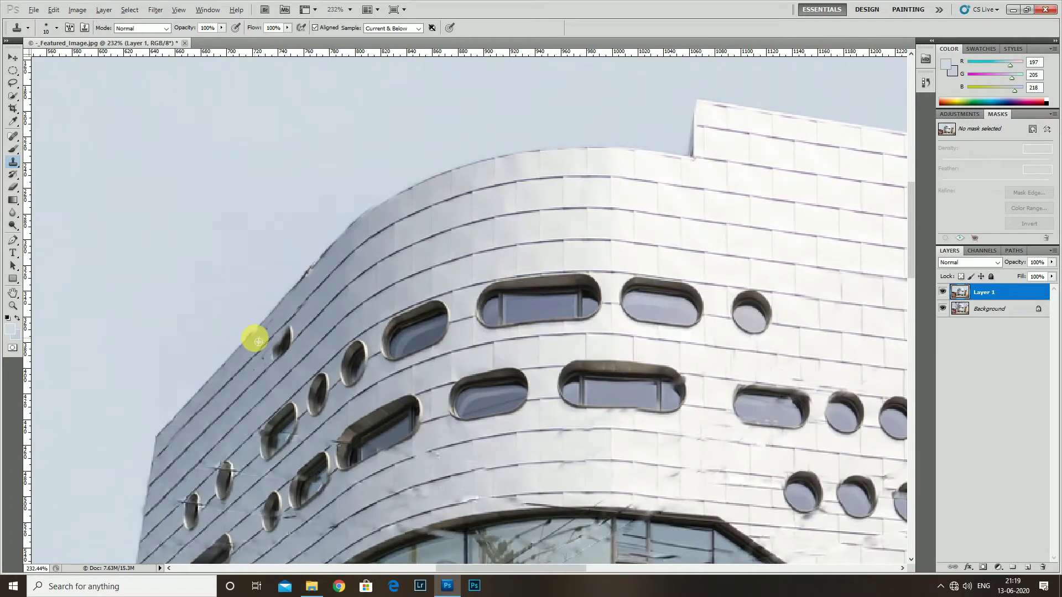
{"action": "scroll", "coordinate": [331, 265], "scroll_direction": "down", "scroll_amount": 2}
{"action": "scroll", "coordinate": [308, 356], "scroll_direction": "up", "scroll_amount": 3}
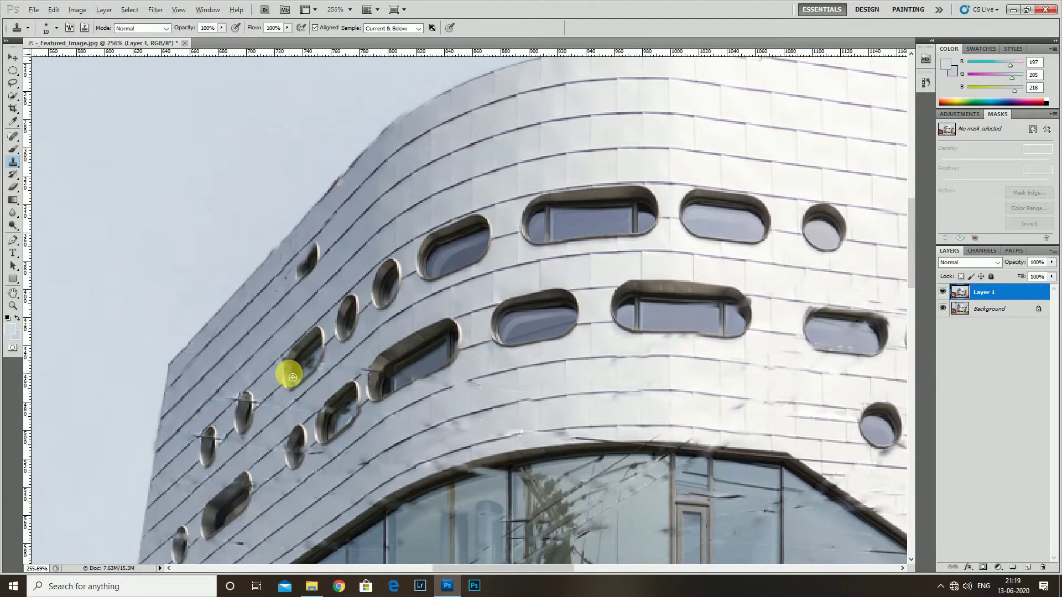
{"action": "scroll", "coordinate": [280, 370], "scroll_direction": "down", "scroll_amount": 1}
{"action": "scroll", "coordinate": [237, 415], "scroll_direction": "up", "scroll_amount": 2}
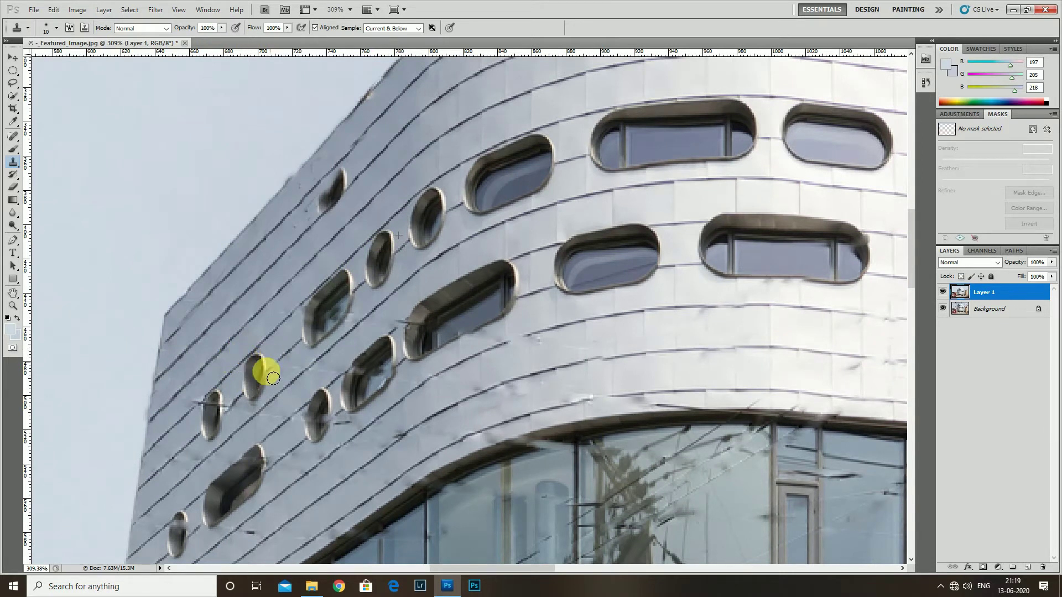
{"action": "scroll", "coordinate": [266, 372], "scroll_direction": "down", "scroll_amount": 1}
{"action": "left_click", "coordinate": [387, 208], "text": "alt"}
{"action": "left_click", "coordinate": [223, 369]}
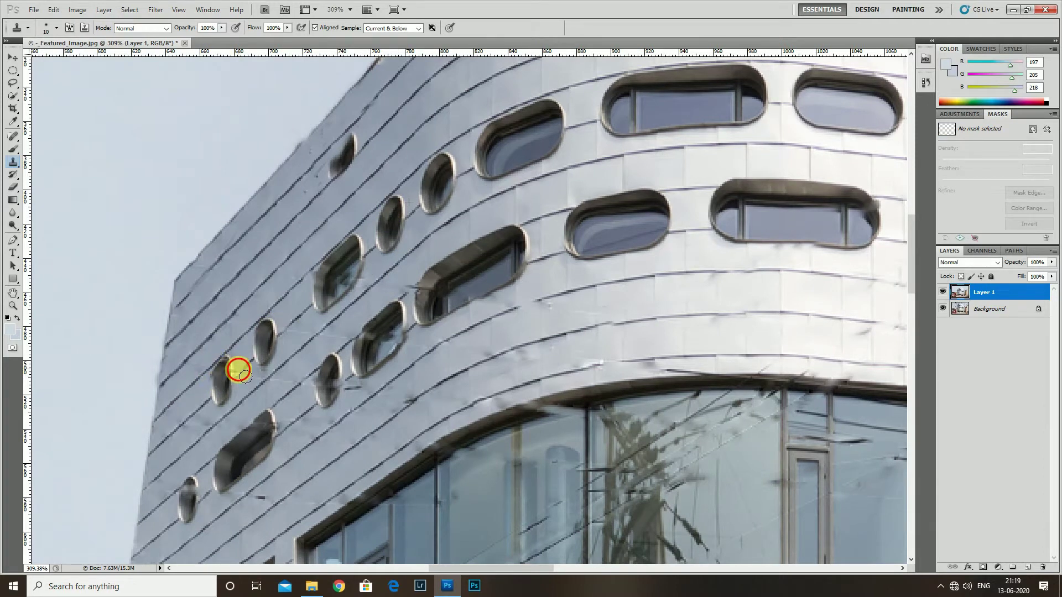
{"action": "scroll", "coordinate": [238, 368], "scroll_direction": "down", "scroll_amount": 2}
{"action": "scroll", "coordinate": [245, 348], "scroll_direction": "up", "scroll_amount": 1}
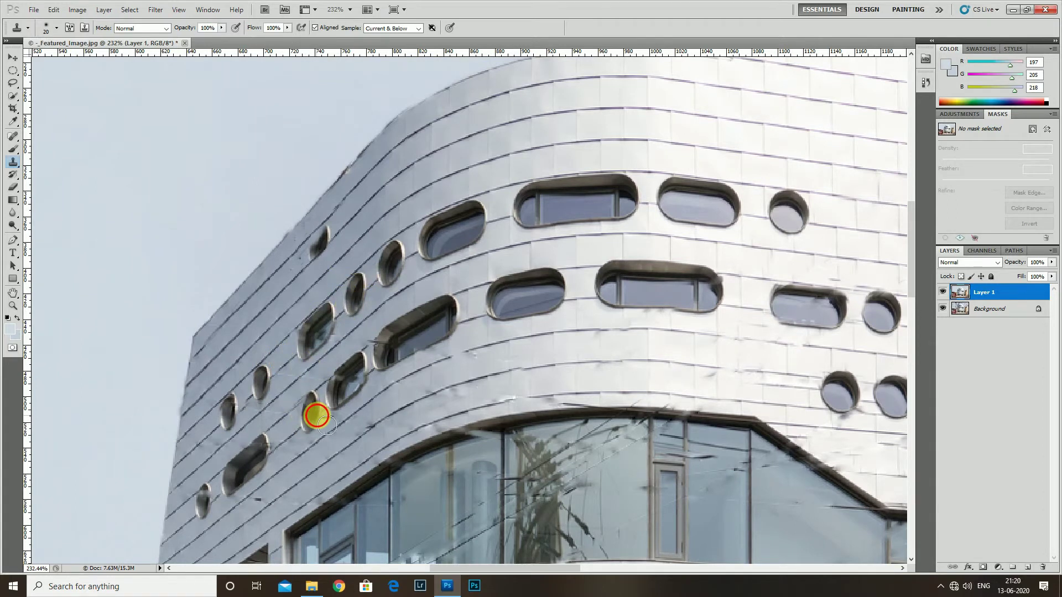
{"action": "scroll", "coordinate": [303, 404], "scroll_direction": "down", "scroll_amount": 1}
{"action": "scroll", "coordinate": [304, 409], "scroll_direction": "down", "scroll_amount": 1}
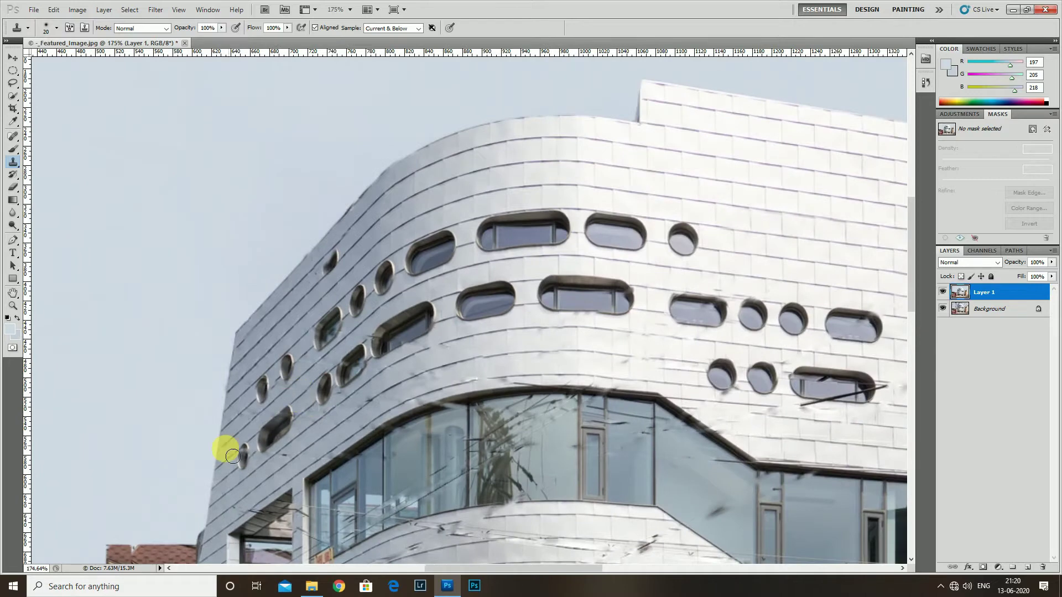
{"action": "scroll", "coordinate": [583, 493], "scroll_direction": "down", "scroll_amount": 2}
{"action": "scroll", "coordinate": [521, 372], "scroll_direction": "down", "scroll_amount": 1}
Sample clean wall tiles and clone them over the wire on the lower-left wall, enlarging the brush.
{"action": "scroll", "coordinate": [344, 407], "scroll_direction": "up", "scroll_amount": 2}
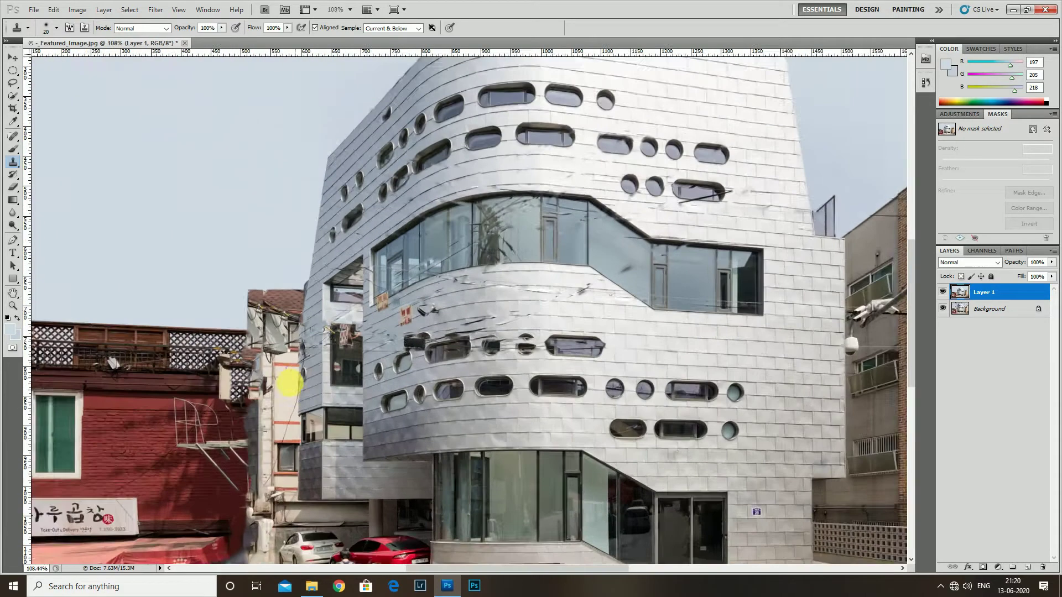
{"action": "scroll", "coordinate": [288, 384], "scroll_direction": "up", "scroll_amount": 1}
{"action": "scroll", "coordinate": [311, 480], "scroll_direction": "up", "scroll_amount": 1}
{"action": "scroll", "coordinate": [308, 462], "scroll_direction": "up", "scroll_amount": 1}
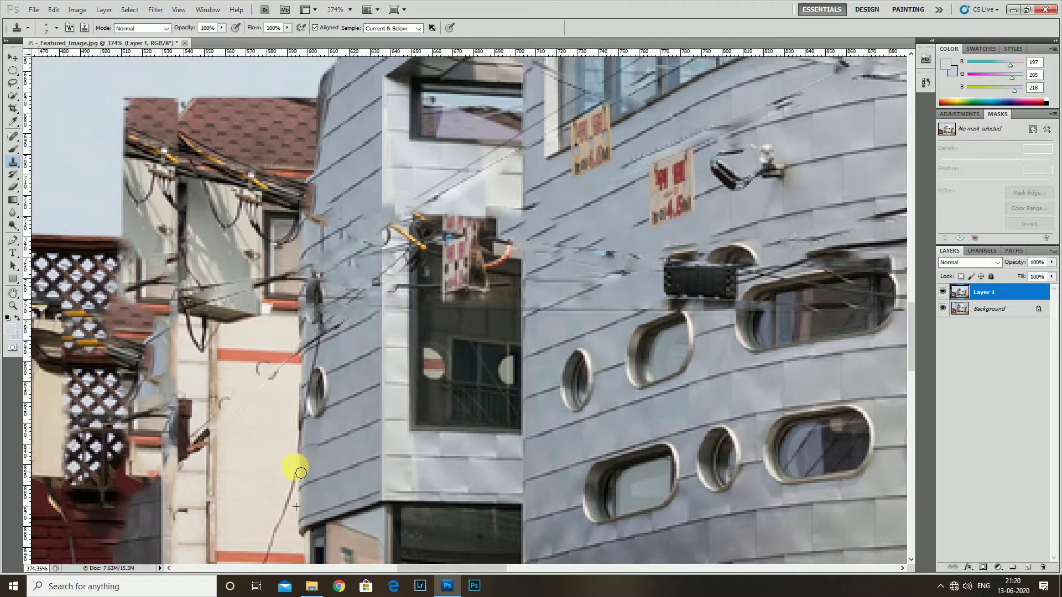
{"action": "scroll", "coordinate": [308, 460], "scroll_direction": "up", "scroll_amount": 2}
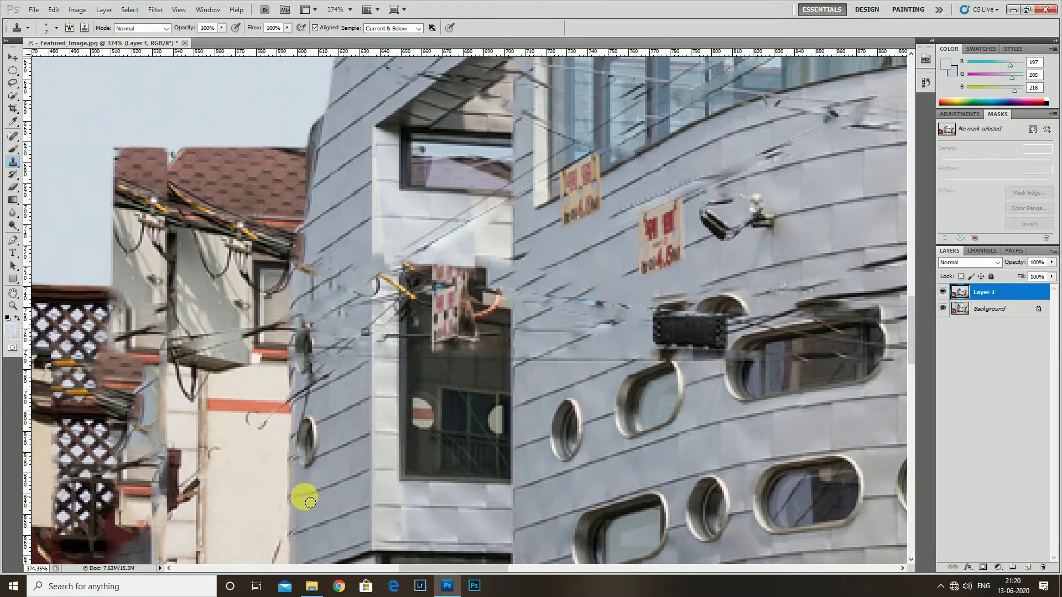
{"action": "scroll", "coordinate": [299, 508], "scroll_direction": "down", "scroll_amount": 1}
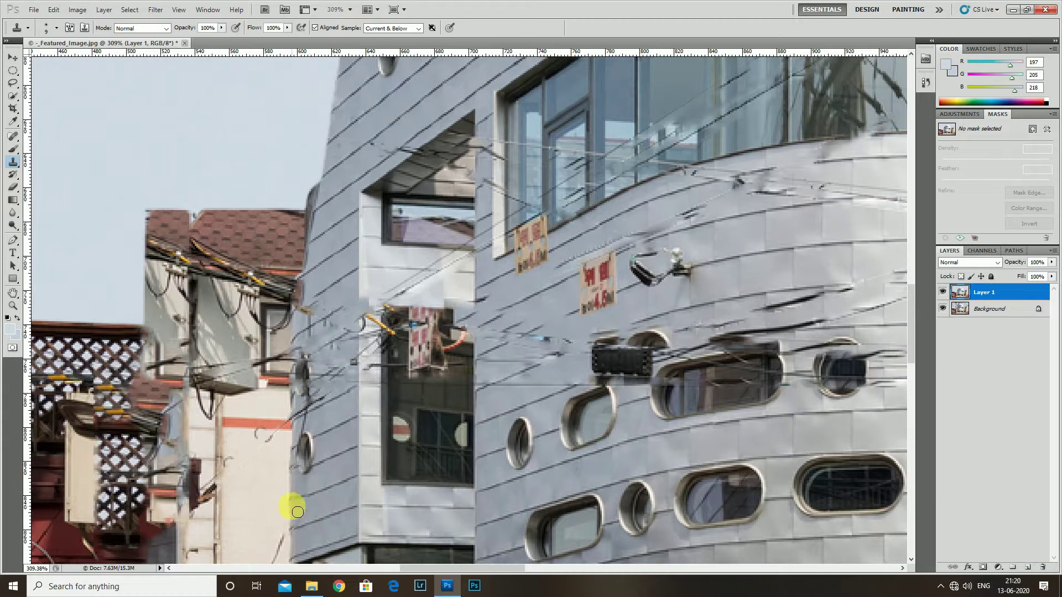
{"action": "scroll", "coordinate": [310, 524], "scroll_direction": "up", "scroll_amount": 1}
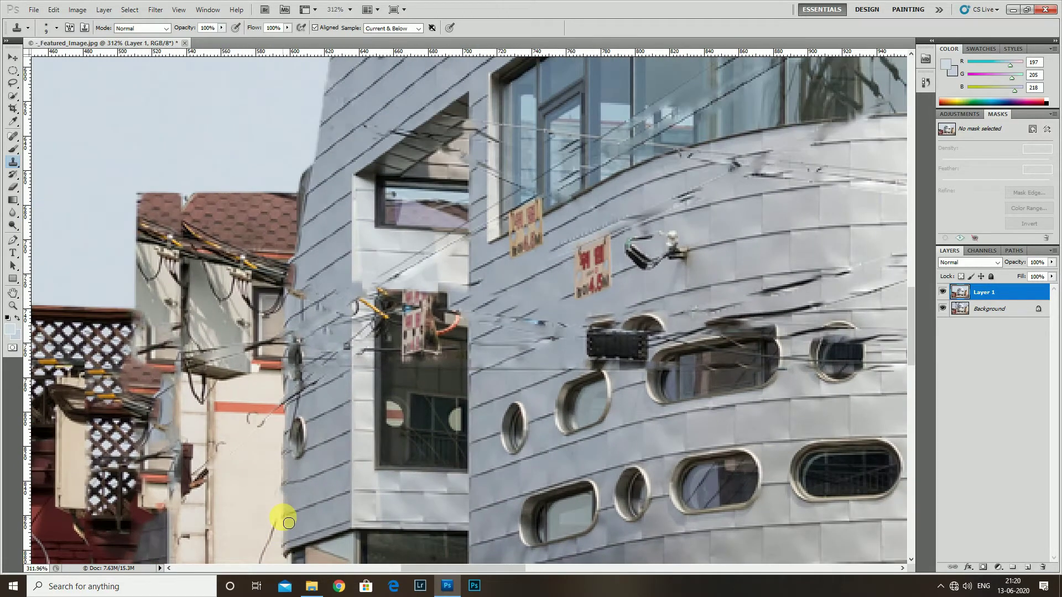
{"action": "left_click", "coordinate": [306, 520], "text": "alt"}
{"action": "scroll", "coordinate": [308, 492], "scroll_direction": "up", "scroll_amount": 2}
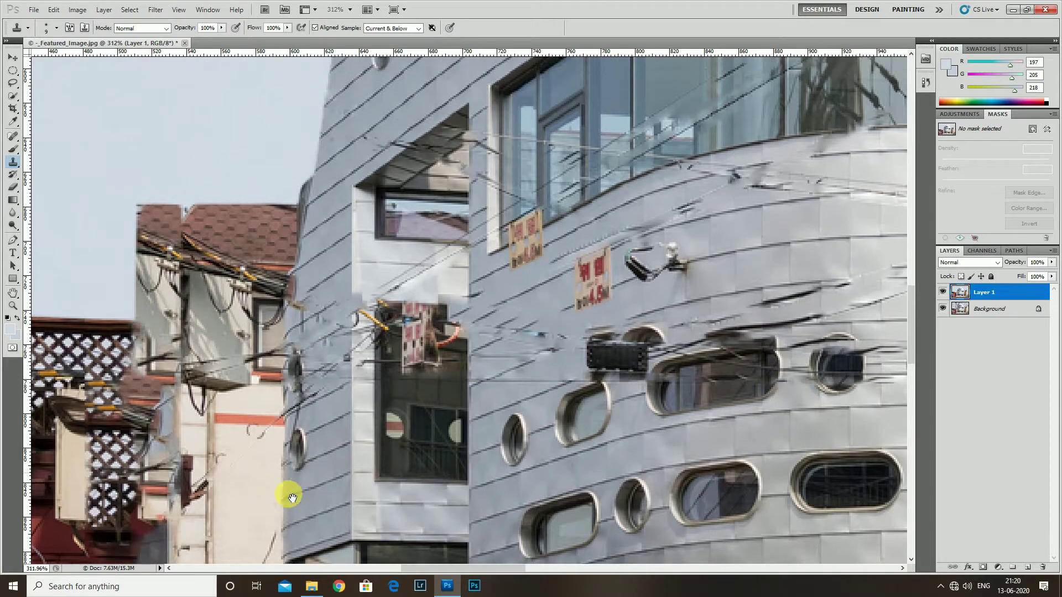
{"action": "left_click_drag", "start_coordinate": [294, 489], "coordinate": [300, 477]}
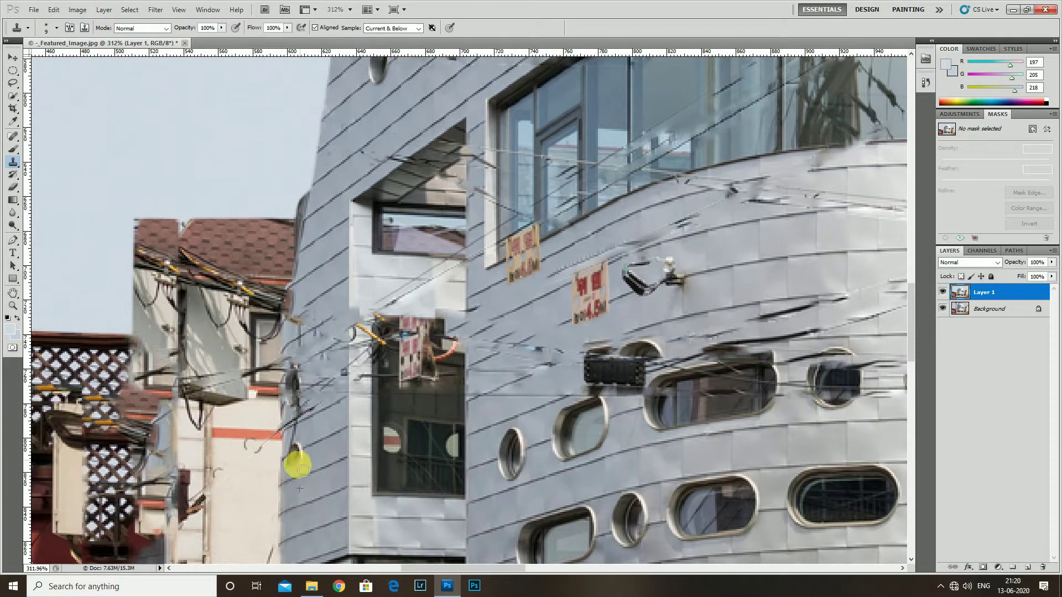
{"action": "key", "text": "bracketright"}
{"action": "key", "text": "bracketright"}
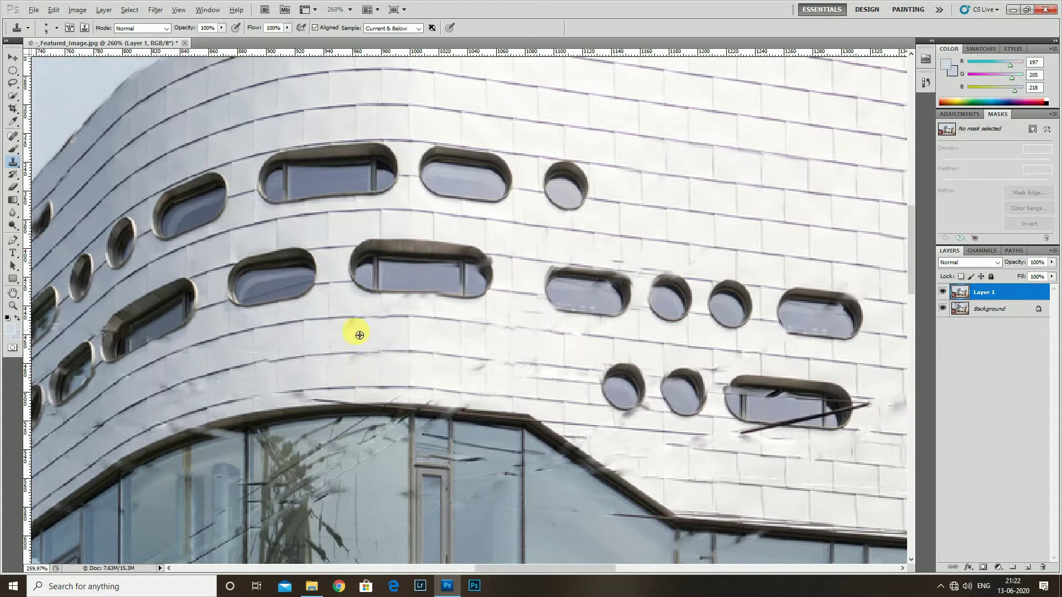
Move the view along the window rows toward the large curved window and enlarge the clone brush.
{"action": "scroll", "coordinate": [418, 381], "scroll_direction": "down", "scroll_amount": 1}
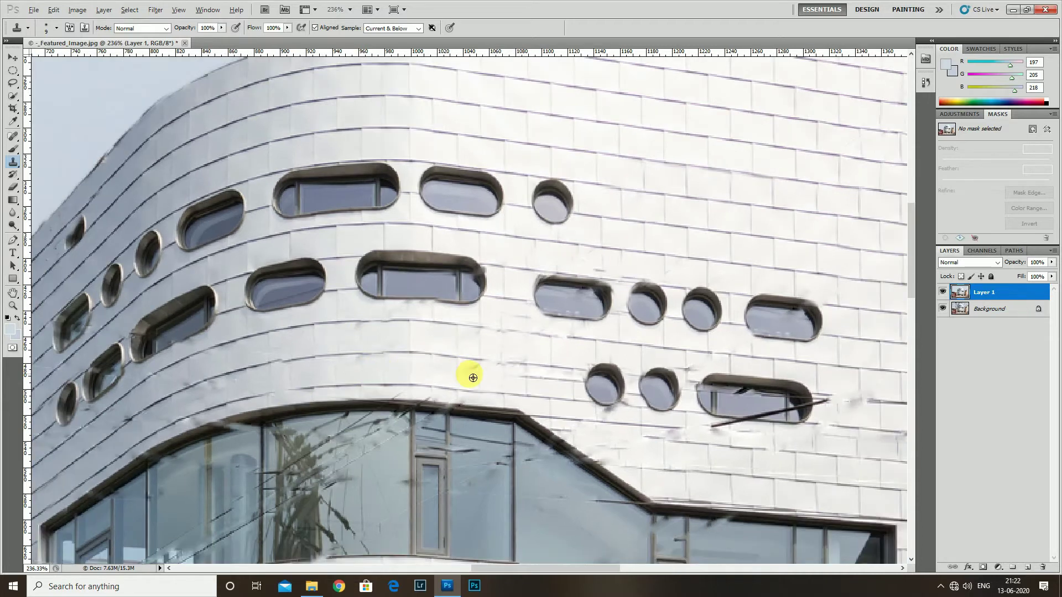
{"action": "scroll", "coordinate": [221, 371], "scroll_direction": "up", "scroll_amount": 1}
{"action": "scroll", "coordinate": [232, 387], "scroll_direction": "up", "scroll_amount": 1}
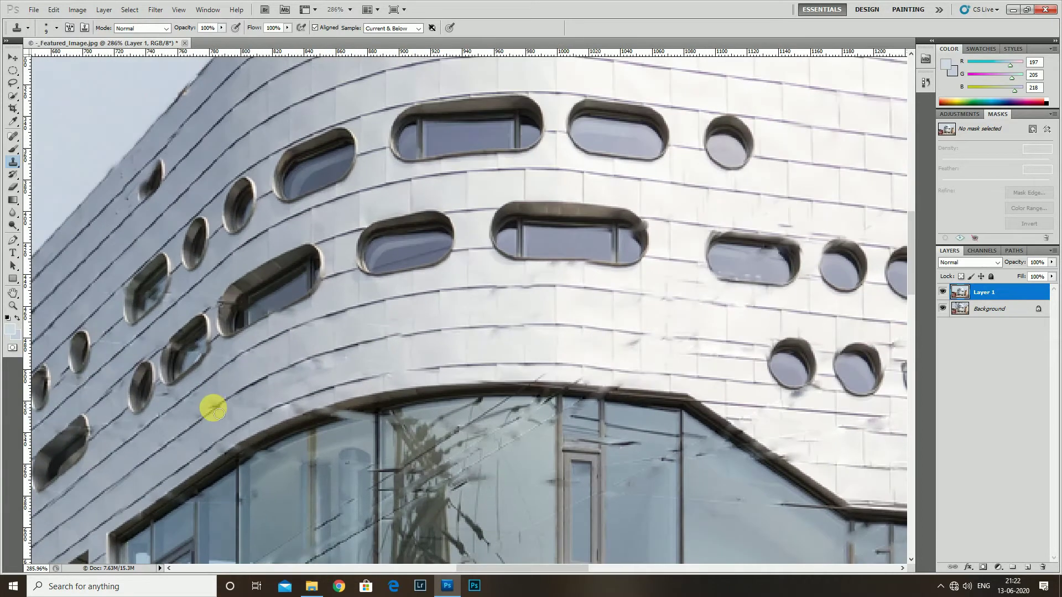
{"action": "left_click_drag", "start_coordinate": [187, 422], "coordinate": [201, 386]}
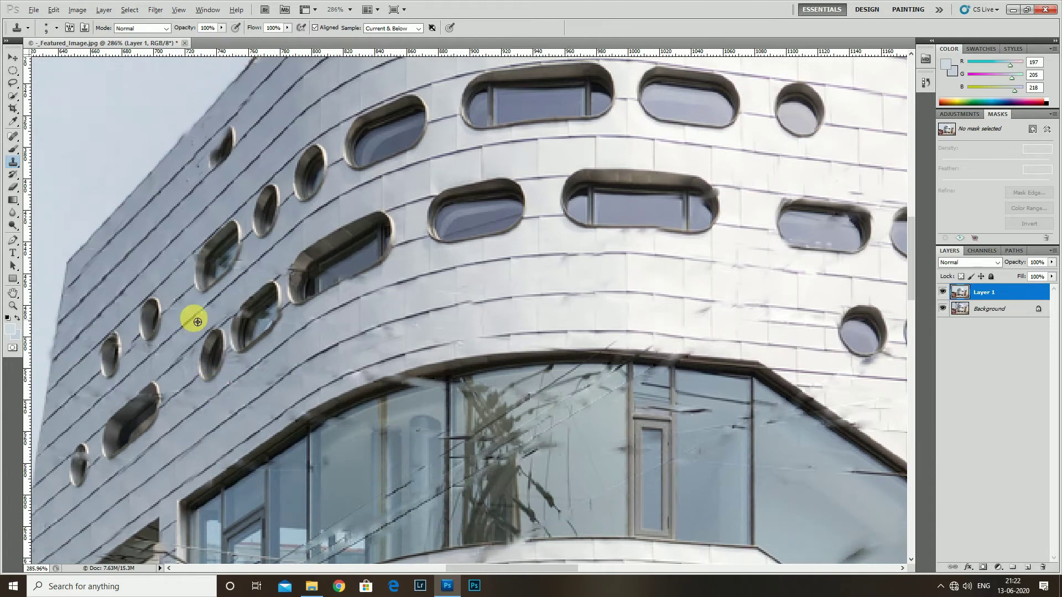
{"action": "left_click_drag", "start_coordinate": [194, 315], "coordinate": [207, 317]}
{"action": "scroll", "coordinate": [206, 367], "scroll_direction": "down", "scroll_amount": 2}
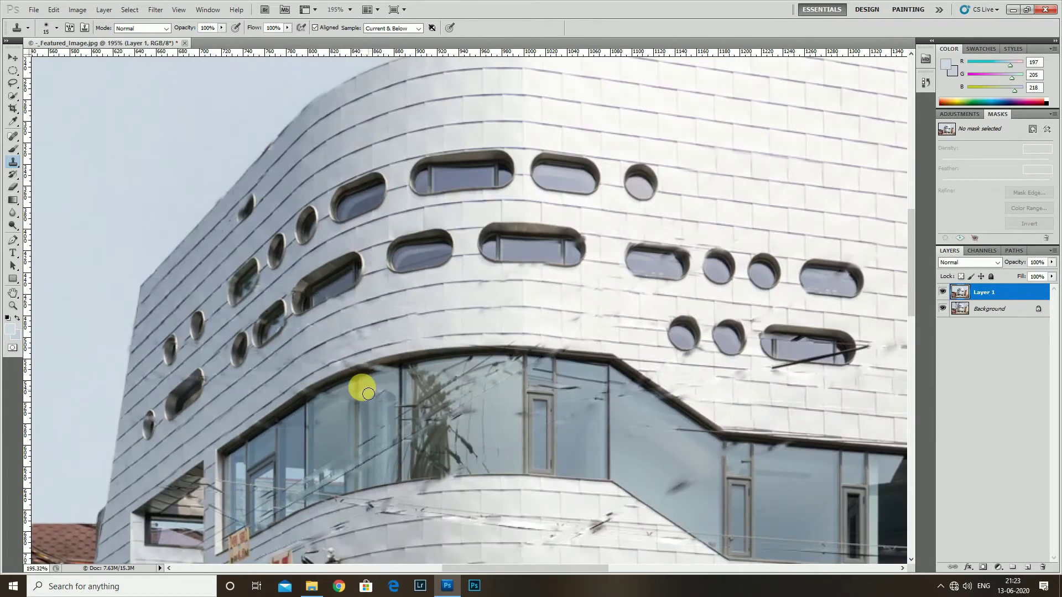
{"action": "scroll", "coordinate": [381, 372], "scroll_direction": "up", "scroll_amount": 3}
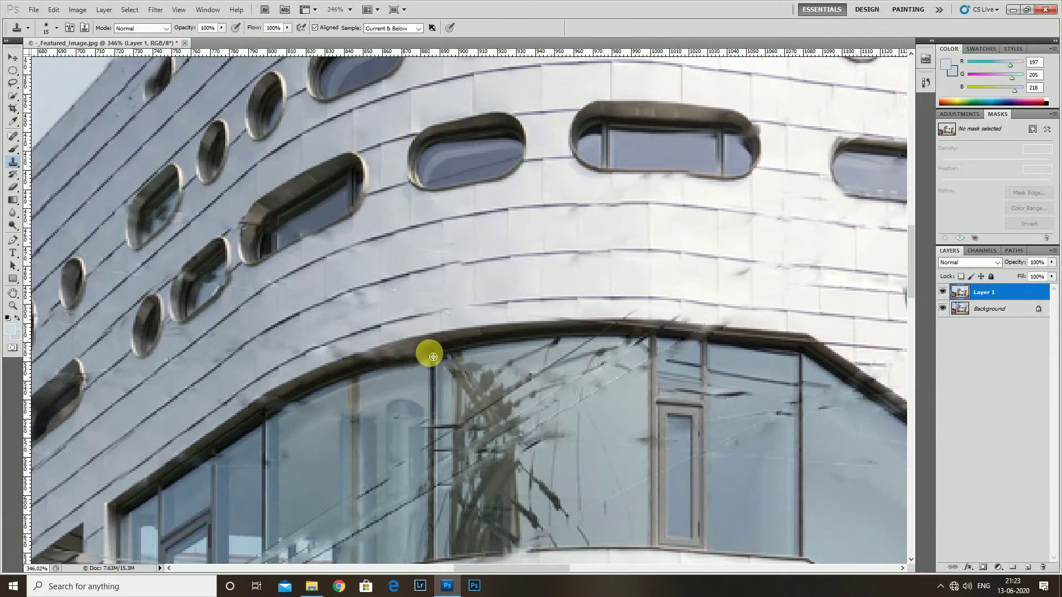
{"action": "scroll", "coordinate": [421, 365], "scroll_direction": "down", "scroll_amount": 1}
{"action": "scroll", "coordinate": [360, 396], "scroll_direction": "down", "scroll_amount": 1}
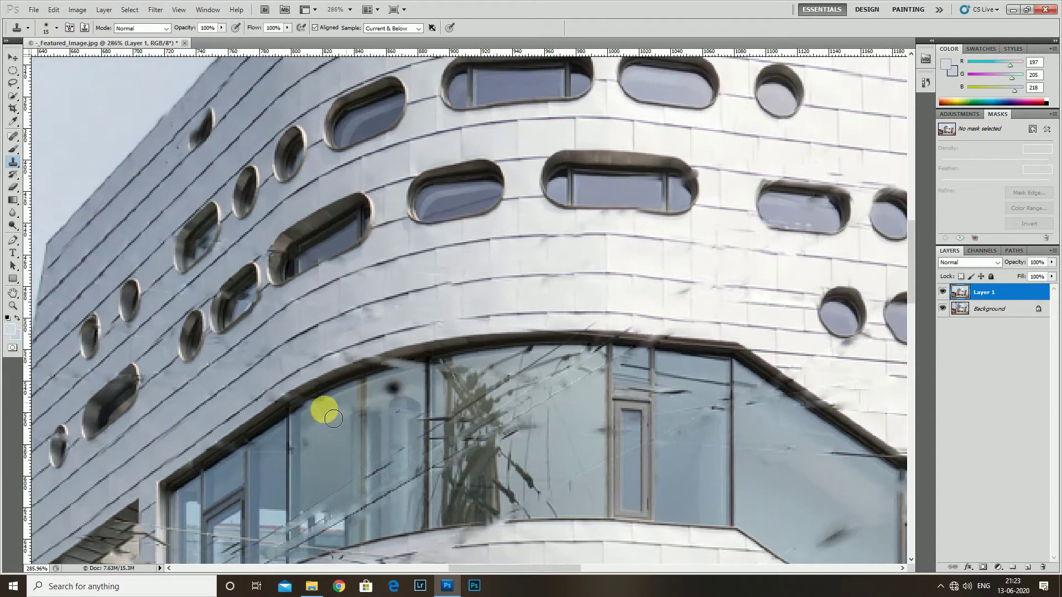
{"action": "scroll", "coordinate": [282, 423], "scroll_direction": "up", "scroll_amount": 2}
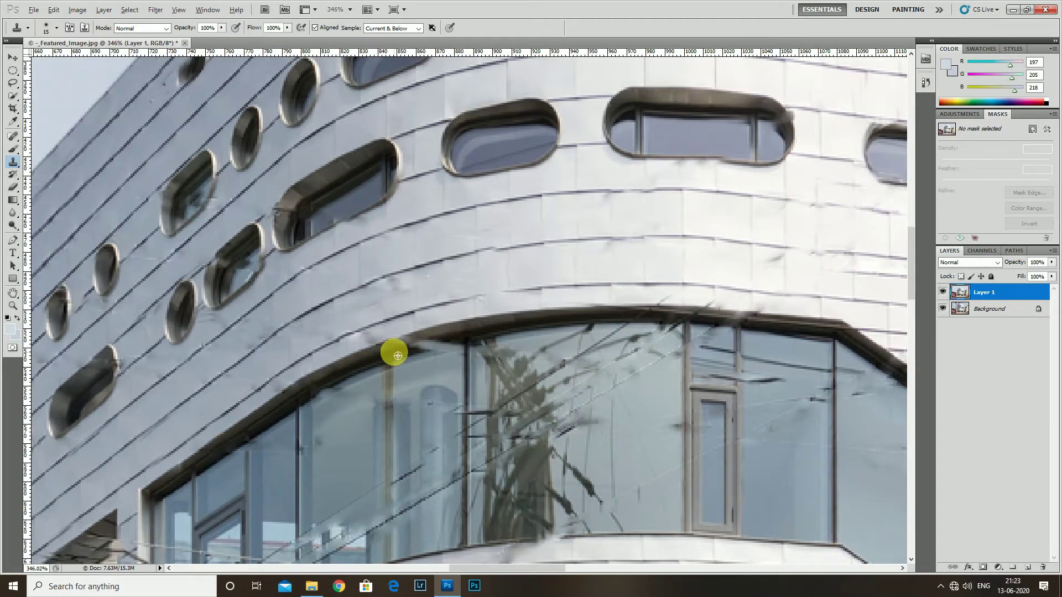
{"action": "key", "text": "bracketright"}
{"action": "scroll", "coordinate": [451, 351], "scroll_direction": "down", "scroll_amount": 1}
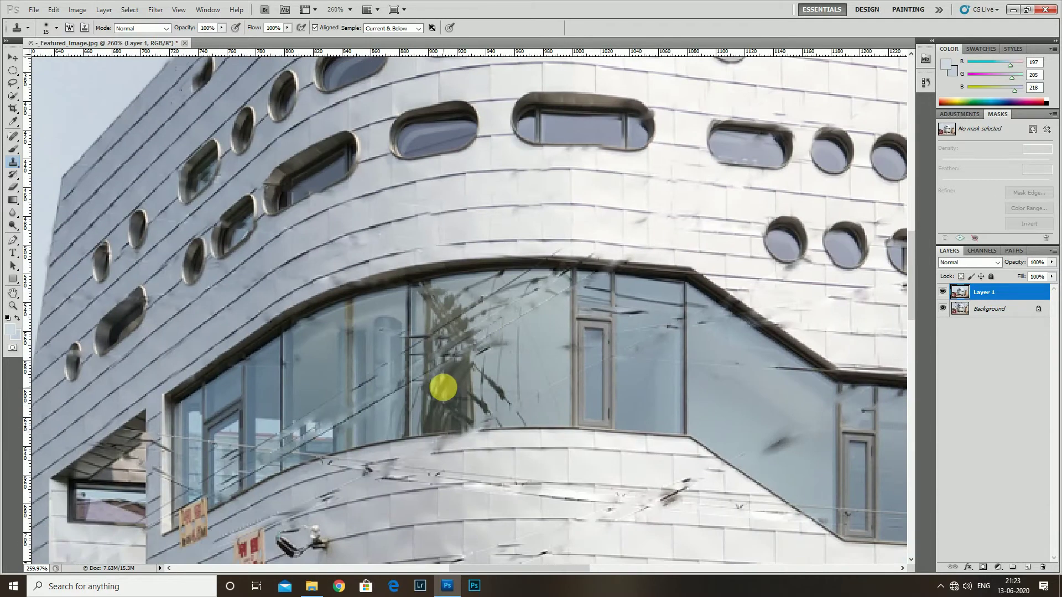
With a larger brush, clone over the wires crossing the large curved window and lower window.
{"action": "key", "text": "bracketright"}
{"action": "mouse_move", "coordinate": [363, 369]}
{"action": "left_mouse_down"}
{"action": "mouse_move", "coordinate": [397, 407]}
{"action": "mouse_move", "coordinate": [373, 414]}
{"action": "left_mouse_up"}
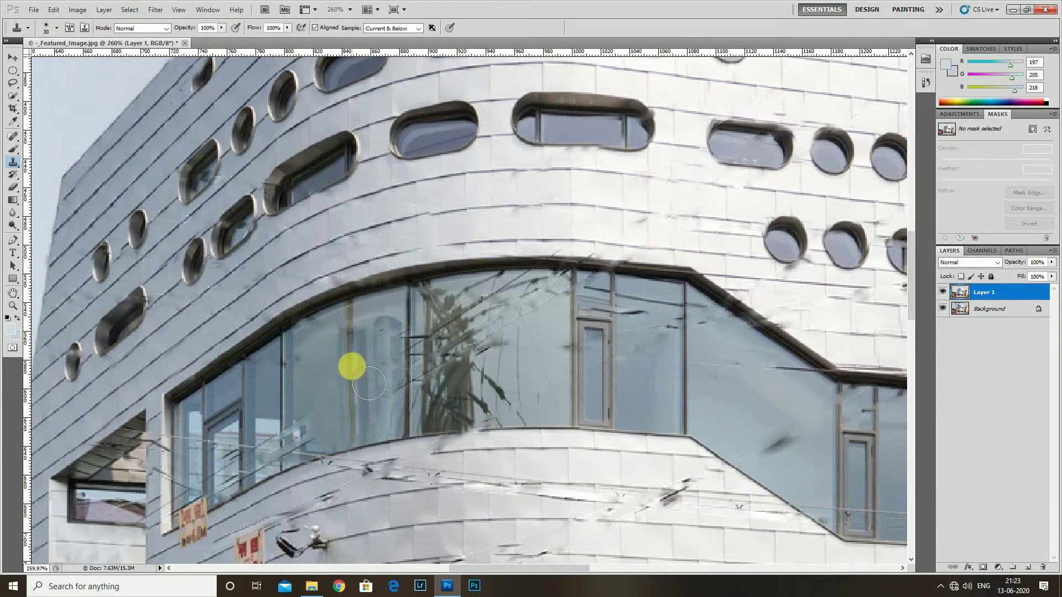
{"action": "left_click", "coordinate": [285, 406], "text": "alt"}
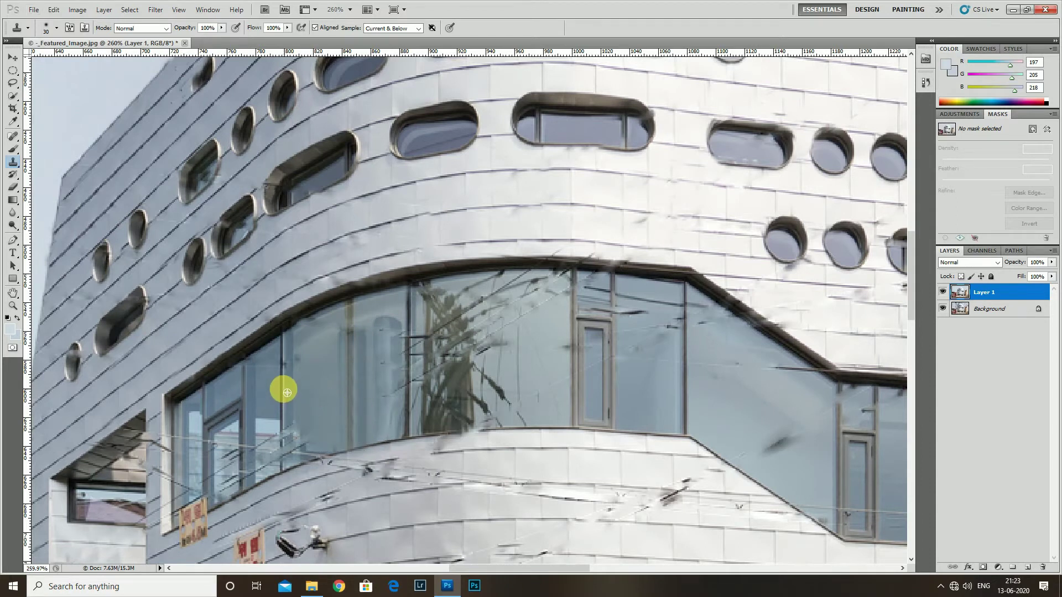
{"action": "left_click_drag", "start_coordinate": [284, 434], "coordinate": [301, 451]}
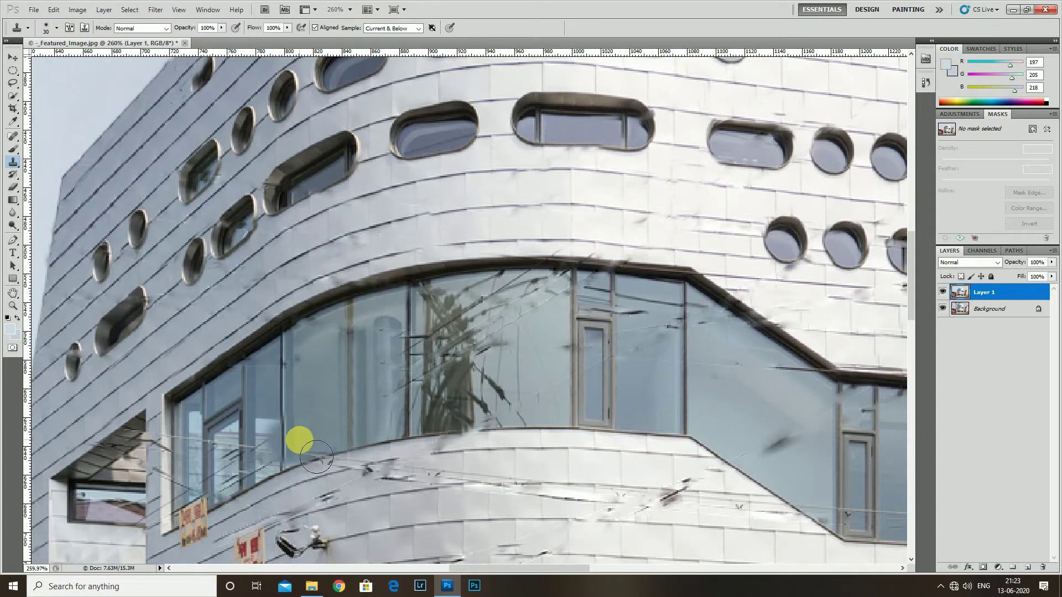
Using a smaller brush, clone tile texture over wires at the window's left edge and the overhang.
{"action": "left_click_drag", "start_coordinate": [265, 443], "coordinate": [307, 433]}
{"action": "key", "text": "bracketleft"}
{"action": "key", "text": "bracketleft"}
{"action": "key", "text": "bracketleft"}
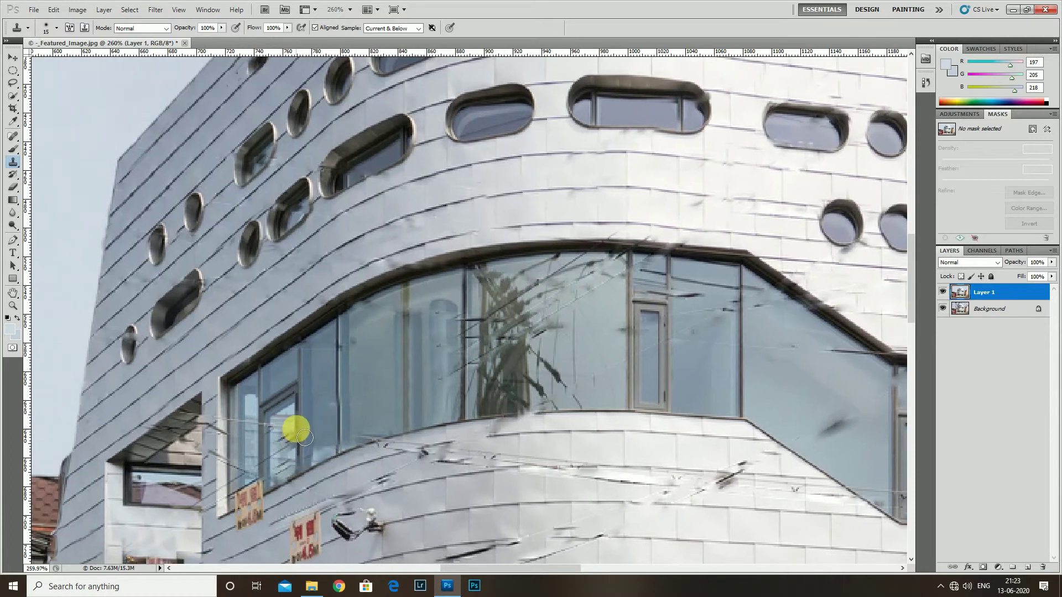
{"action": "left_click_drag", "start_coordinate": [275, 474], "coordinate": [311, 443]}
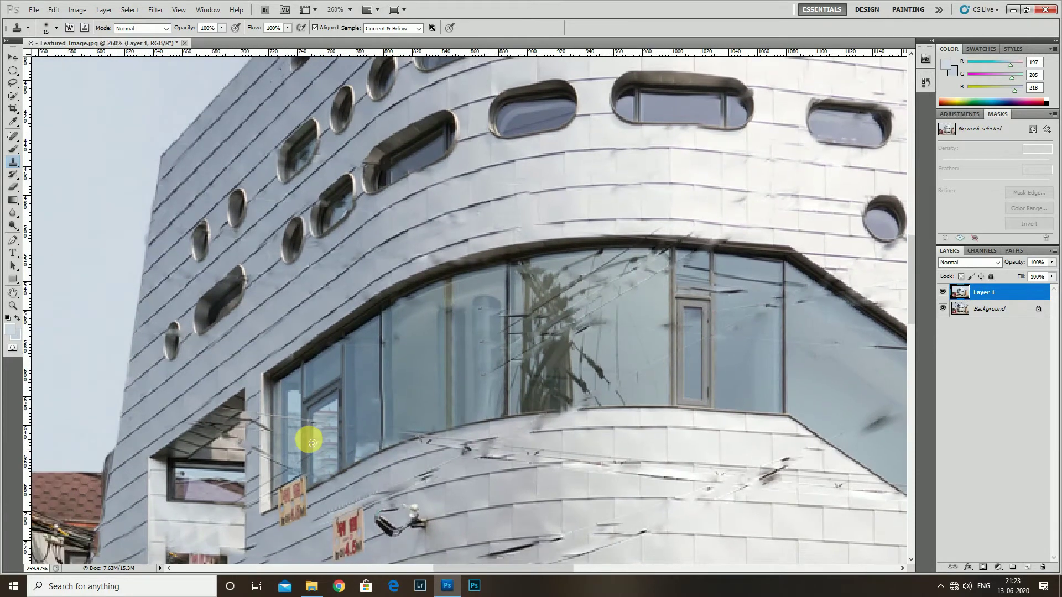
{"action": "scroll", "coordinate": [313, 445], "scroll_direction": "up", "scroll_amount": 1}
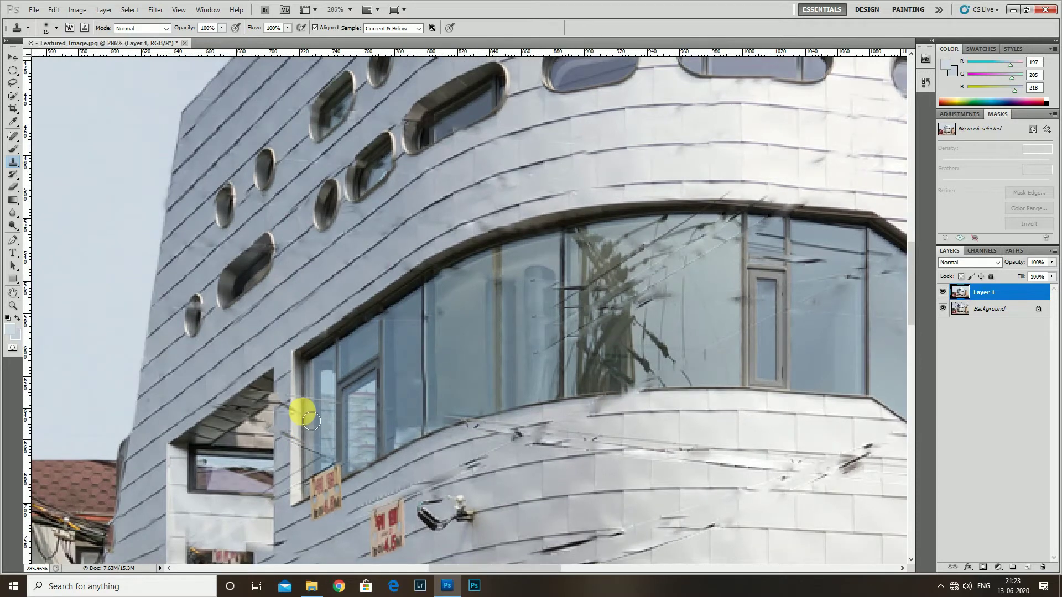
{"action": "left_click_drag", "start_coordinate": [321, 410], "coordinate": [291, 410]}
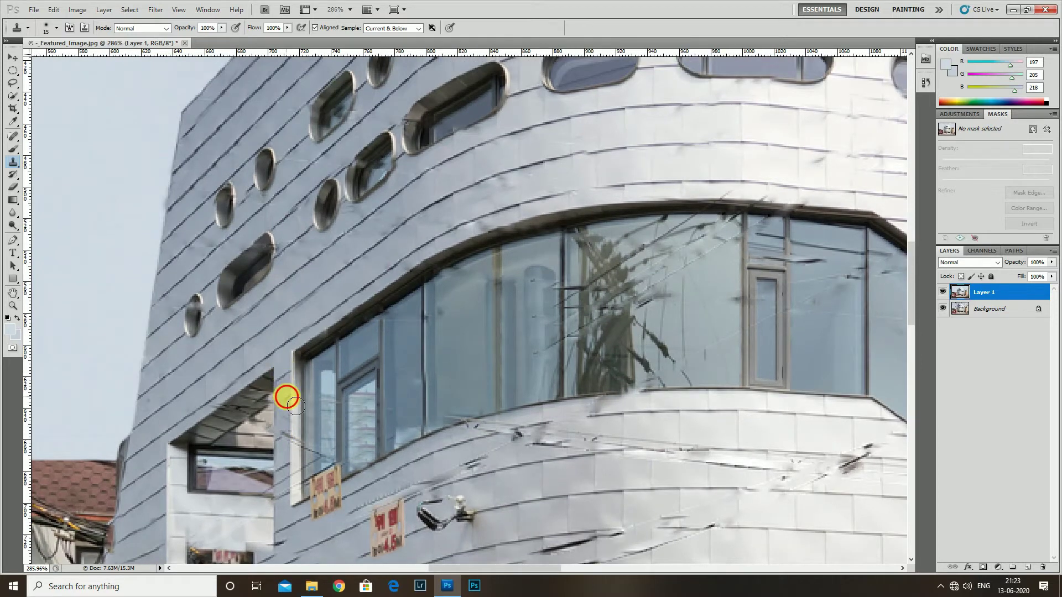
{"action": "left_click_drag", "start_coordinate": [280, 487], "coordinate": [306, 420]}
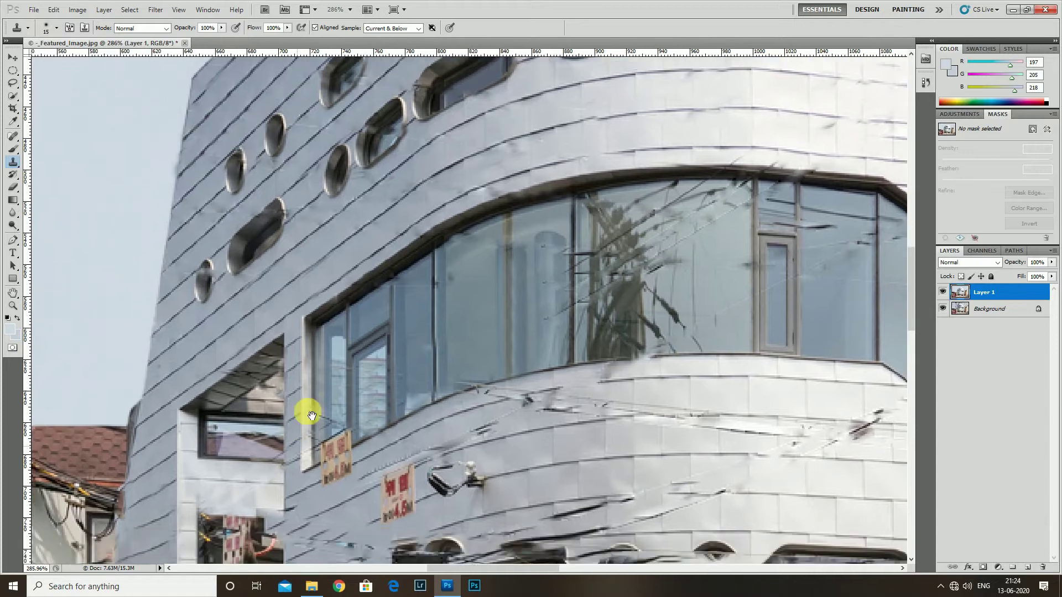
{"action": "scroll", "coordinate": [332, 416], "scroll_direction": "down", "scroll_amount": 3}
{"action": "scroll", "coordinate": [301, 401], "scroll_direction": "up", "scroll_amount": 1}
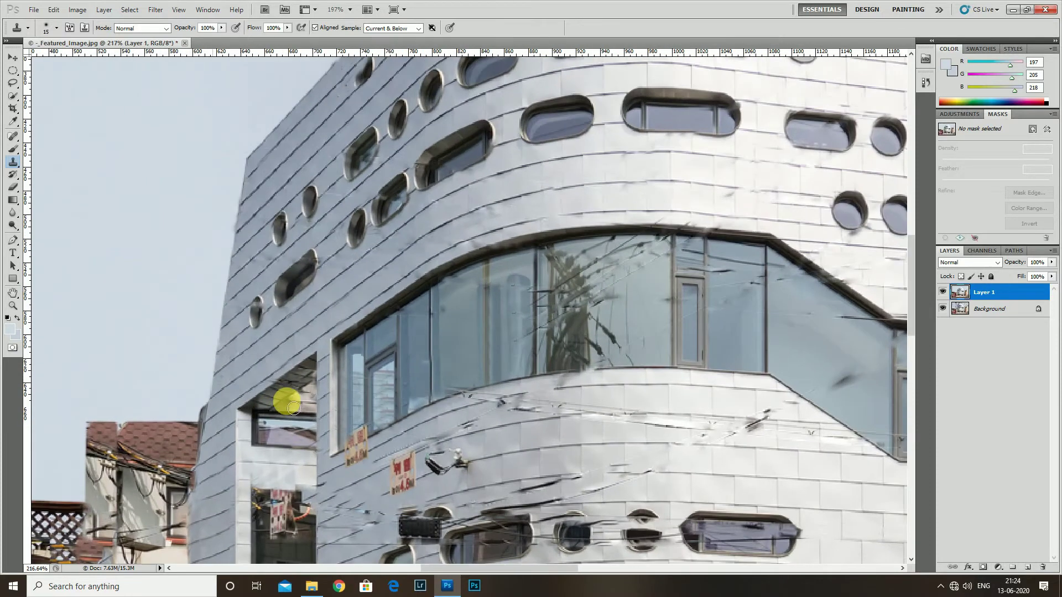
{"action": "left_click_drag", "start_coordinate": [289, 386], "coordinate": [307, 394]}
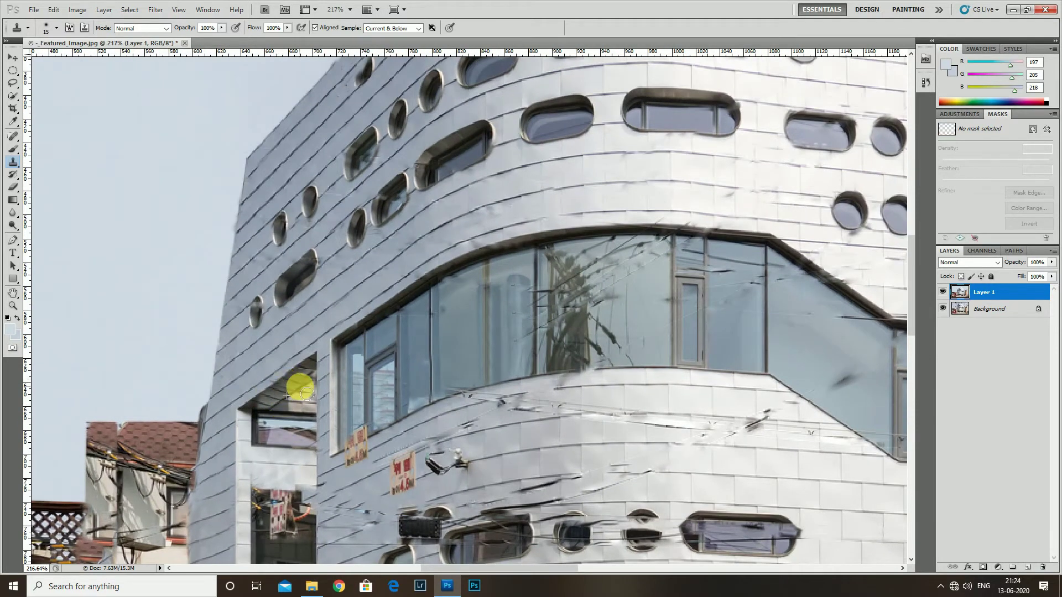
{"action": "scroll", "coordinate": [225, 339], "scroll_direction": "down", "scroll_amount": 1}
{"action": "scroll", "coordinate": [225, 340], "scroll_direction": "down", "scroll_amount": 1}
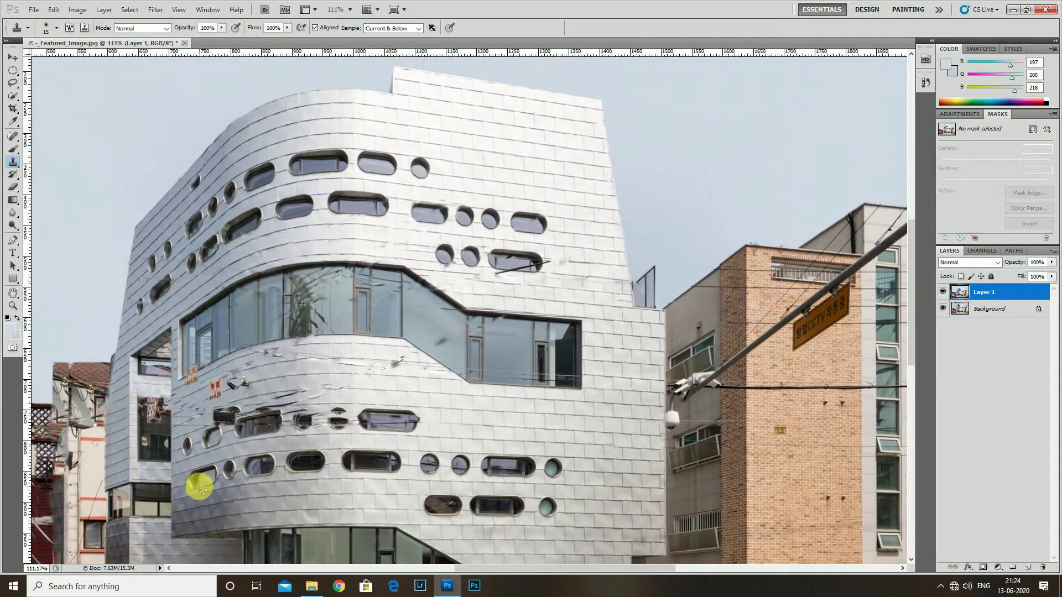
Clone wall texture over the wires along the window row and across the wall.
{"action": "scroll", "coordinate": [272, 463], "scroll_direction": "up", "scroll_amount": 1}
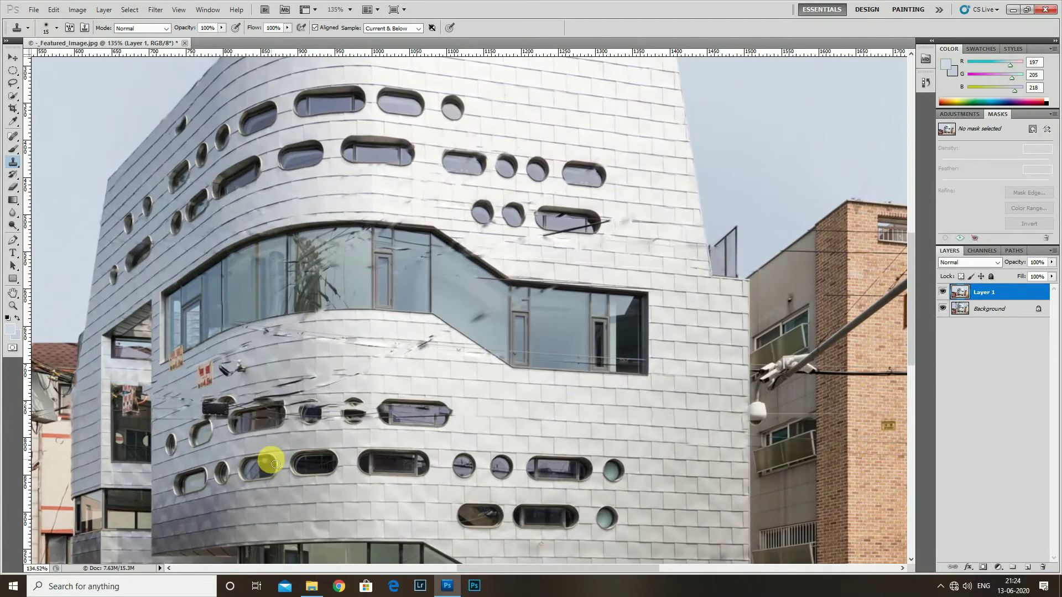
{"action": "left_click_drag", "start_coordinate": [276, 464], "coordinate": [349, 467]}
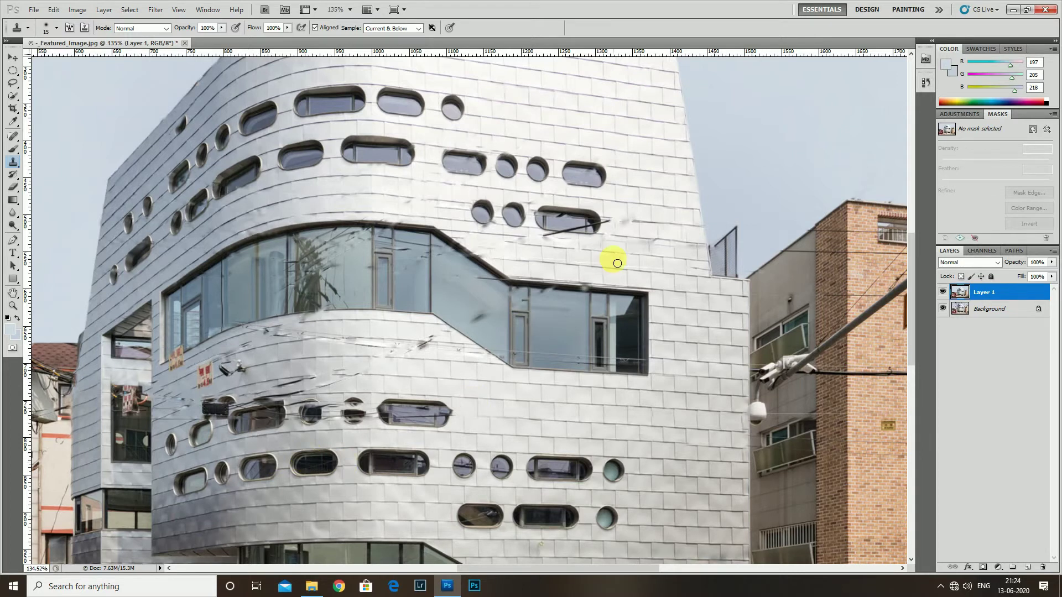
{"action": "scroll", "coordinate": [481, 403], "scroll_direction": "down", "scroll_amount": 3}
{"action": "scroll", "coordinate": [434, 320], "scroll_direction": "up", "scroll_amount": 2}
{"action": "scroll", "coordinate": [351, 325], "scroll_direction": "up", "scroll_amount": 2}
{"action": "mouse_move", "coordinate": [337, 334]}
{"action": "left_mouse_down"}
{"action": "mouse_move", "coordinate": [320, 342]}
{"action": "mouse_move", "coordinate": [325, 310]}
{"action": "mouse_move", "coordinate": [275, 353]}
{"action": "mouse_move", "coordinate": [343, 325]}
{"action": "mouse_move", "coordinate": [271, 365]}
{"action": "mouse_move", "coordinate": [238, 367]}
{"action": "mouse_move", "coordinate": [308, 334]}
{"action": "mouse_move", "coordinate": [360, 332]}
{"action": "left_mouse_up"}
Resample clean tiles and clone over the remaining wires below the curved window band.
{"action": "scroll", "coordinate": [325, 310], "scroll_direction": "up", "scroll_amount": 2}
{"action": "scroll", "coordinate": [360, 332], "scroll_direction": "up", "scroll_amount": 1}
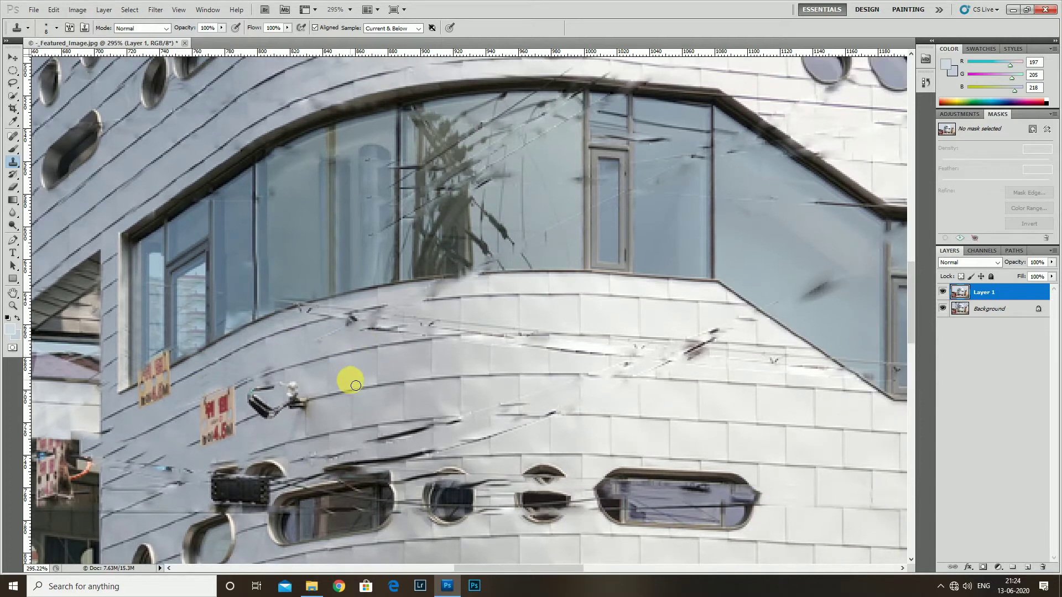
{"action": "mouse_move", "coordinate": [345, 371]}
{"action": "left_mouse_down"}
{"action": "mouse_move", "coordinate": [331, 380]}
{"action": "mouse_move", "coordinate": [344, 341]}
{"action": "mouse_move", "coordinate": [434, 330]}
{"action": "left_mouse_up"}
{"action": "scroll", "coordinate": [434, 330], "scroll_direction": "down", "scroll_amount": 2}
{"action": "scroll", "coordinate": [421, 349], "scroll_direction": "up", "scroll_amount": 2}
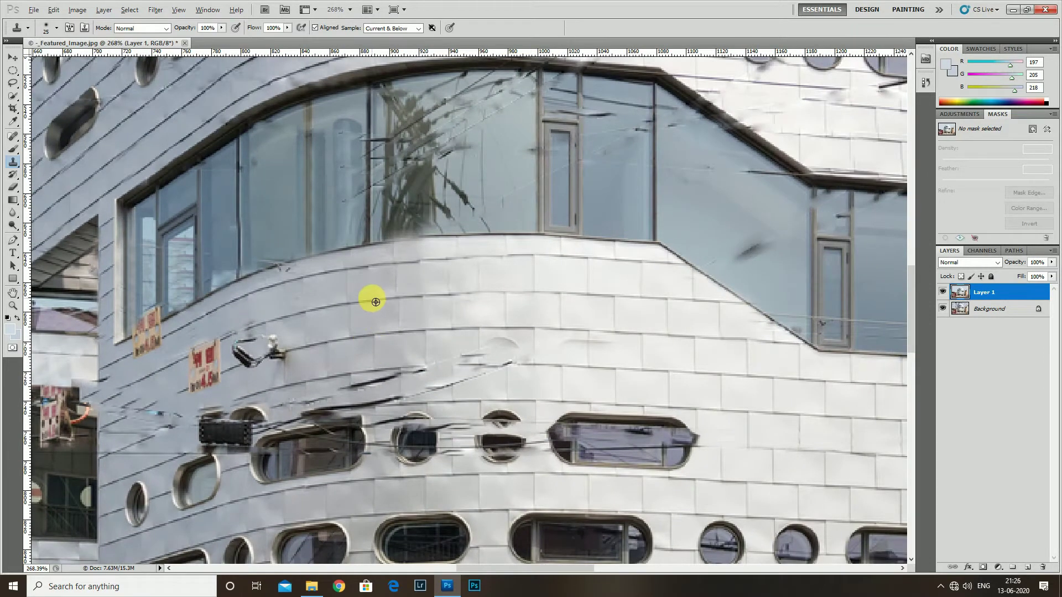
{"action": "left_click", "coordinate": [350, 301], "text": "alt"}
{"action": "mouse_move", "coordinate": [367, 386]}
{"action": "left_mouse_down"}
{"action": "mouse_move", "coordinate": [365, 399]}
{"action": "mouse_move", "coordinate": [312, 417]}
{"action": "mouse_move", "coordinate": [366, 412]}
{"action": "mouse_move", "coordinate": [427, 370]}
{"action": "mouse_move", "coordinate": [567, 383]}
{"action": "left_mouse_up"}
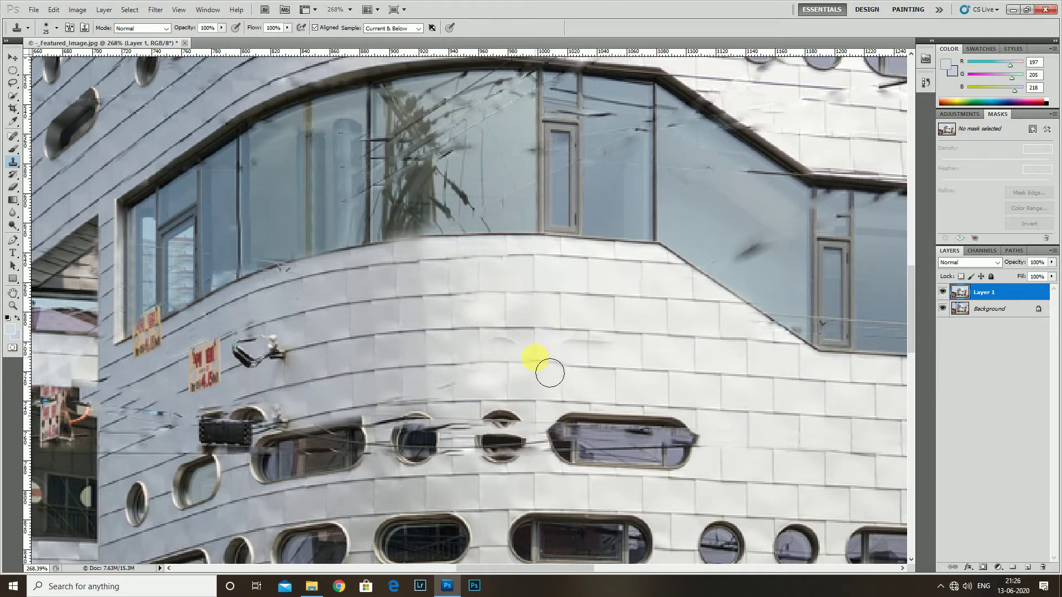
Clone over the small objects and blue wire beside the dark box.
{"action": "scroll", "coordinate": [482, 375], "scroll_direction": "down", "scroll_amount": 5}
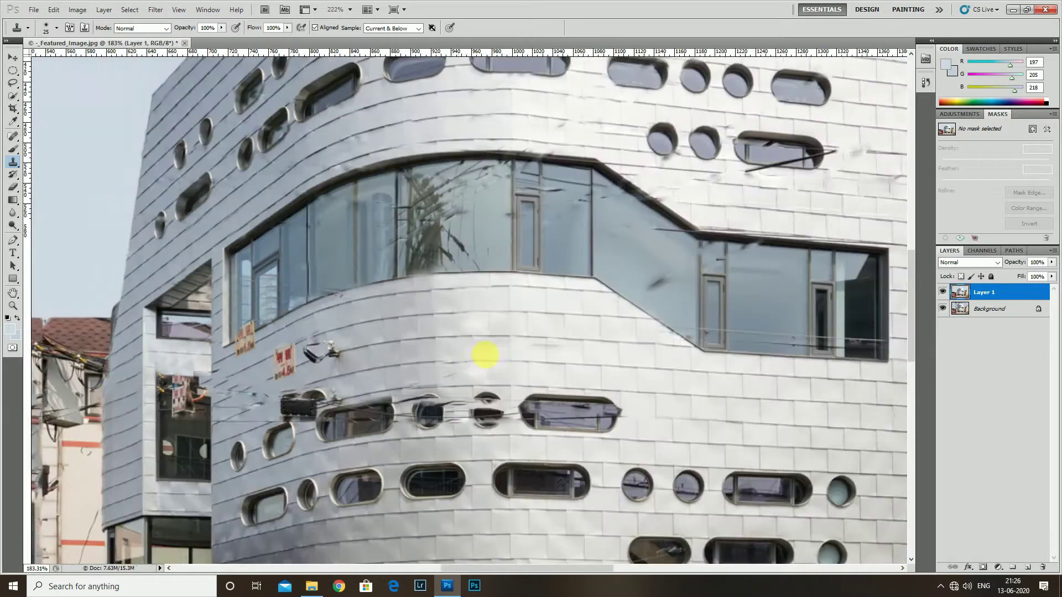
{"action": "scroll", "coordinate": [486, 350], "scroll_direction": "up", "scroll_amount": 4}
{"action": "scroll", "coordinate": [569, 375], "scroll_direction": "down", "scroll_amount": 1}
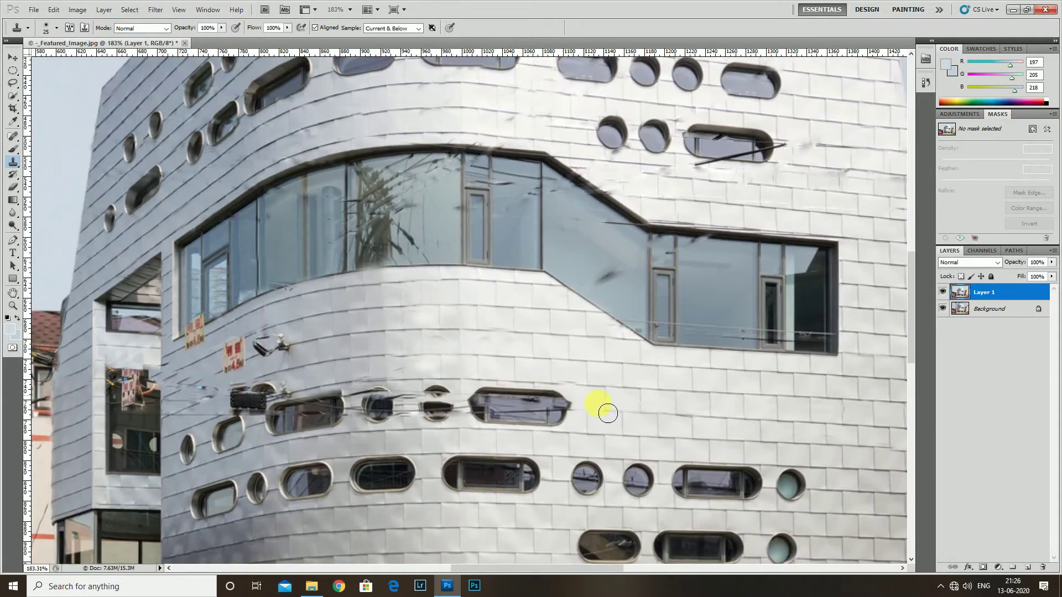
{"action": "scroll", "coordinate": [605, 408], "scroll_direction": "down", "scroll_amount": 1}
{"action": "scroll", "coordinate": [617, 422], "scroll_direction": "down", "scroll_amount": 1}
{"action": "scroll", "coordinate": [569, 408], "scroll_direction": "down", "scroll_amount": 2}
{"action": "scroll", "coordinate": [297, 450], "scroll_direction": "up", "scroll_amount": 3}
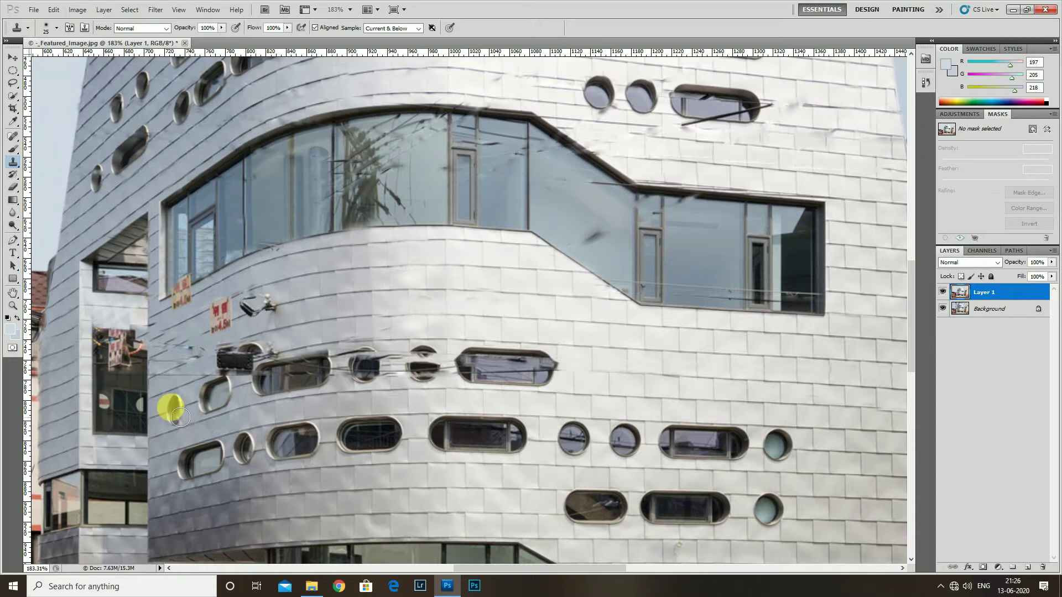
{"action": "scroll", "coordinate": [161, 426], "scroll_direction": "up", "scroll_amount": 4}
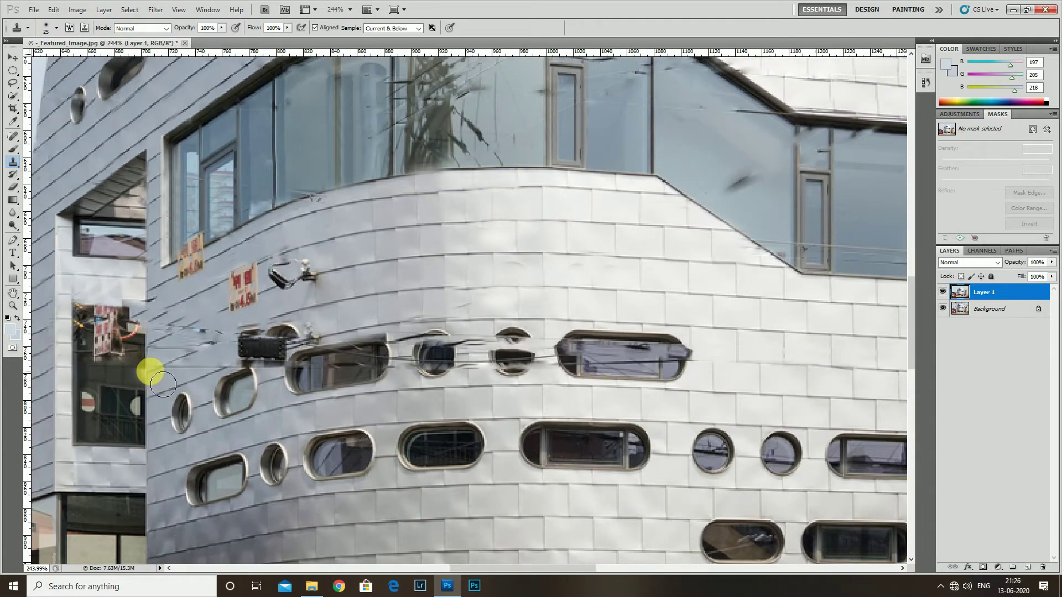
{"action": "scroll", "coordinate": [161, 380], "scroll_direction": "up", "scroll_amount": 1}
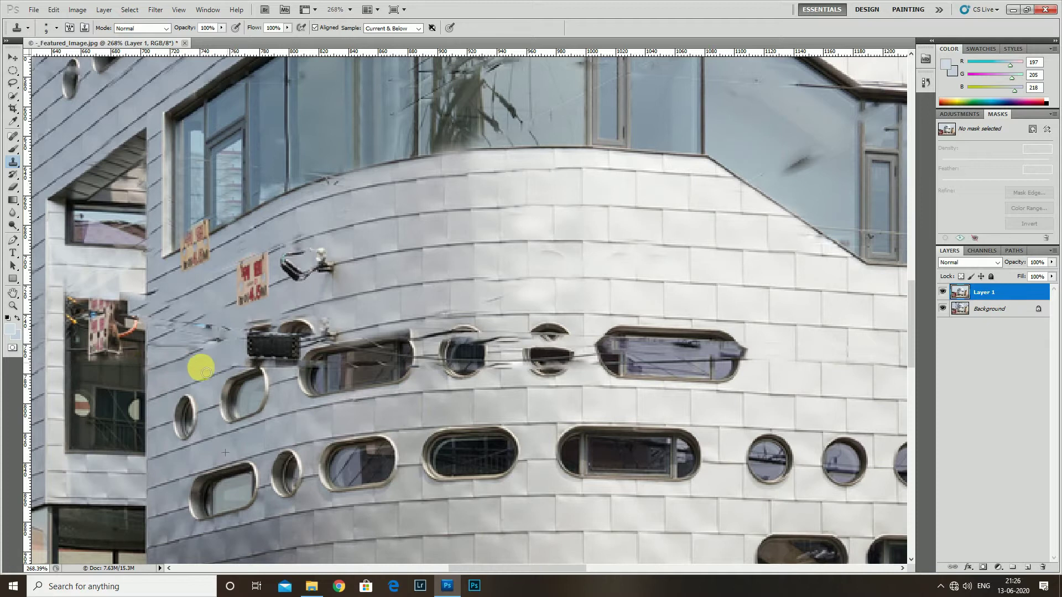
{"action": "scroll", "coordinate": [216, 410], "scroll_direction": "up", "scroll_amount": 1}
{"action": "scroll", "coordinate": [213, 387], "scroll_direction": "up", "scroll_amount": 1}
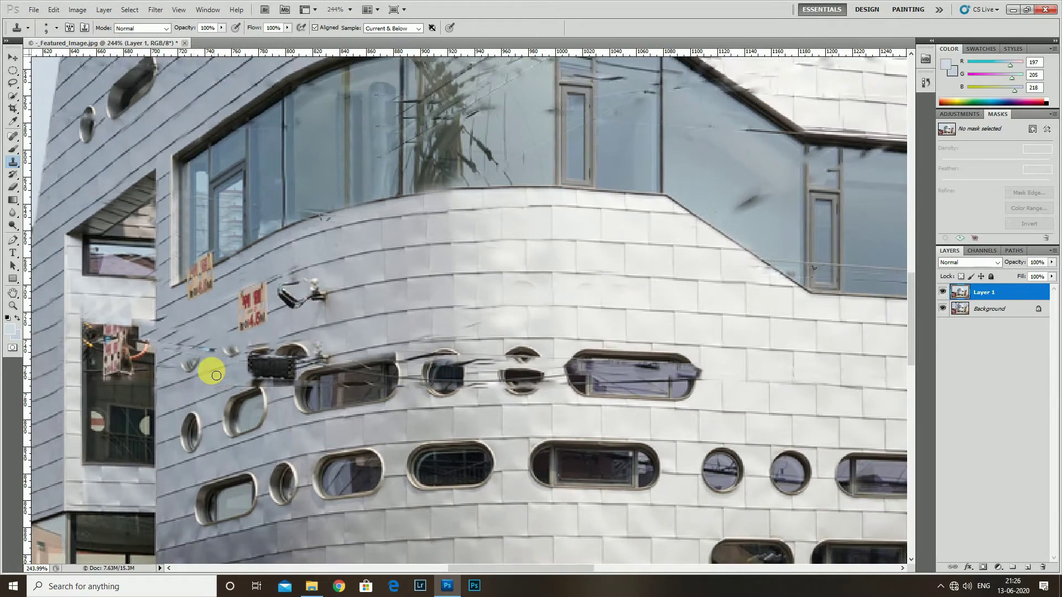
{"action": "scroll", "coordinate": [205, 327], "scroll_direction": "up", "scroll_amount": 1}
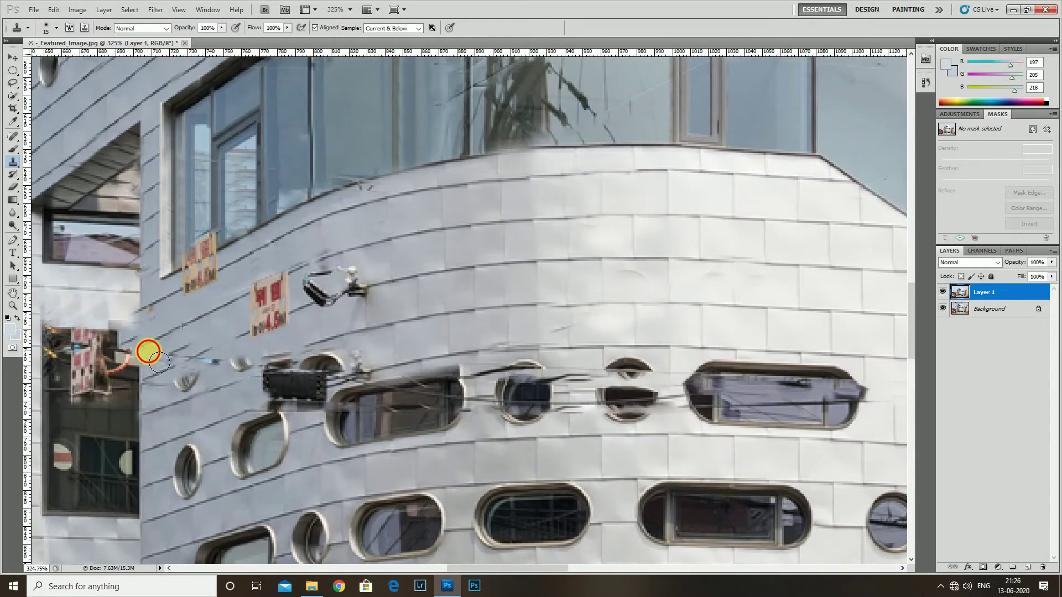
{"action": "scroll", "coordinate": [189, 370], "scroll_direction": "left", "scroll_amount": 3}
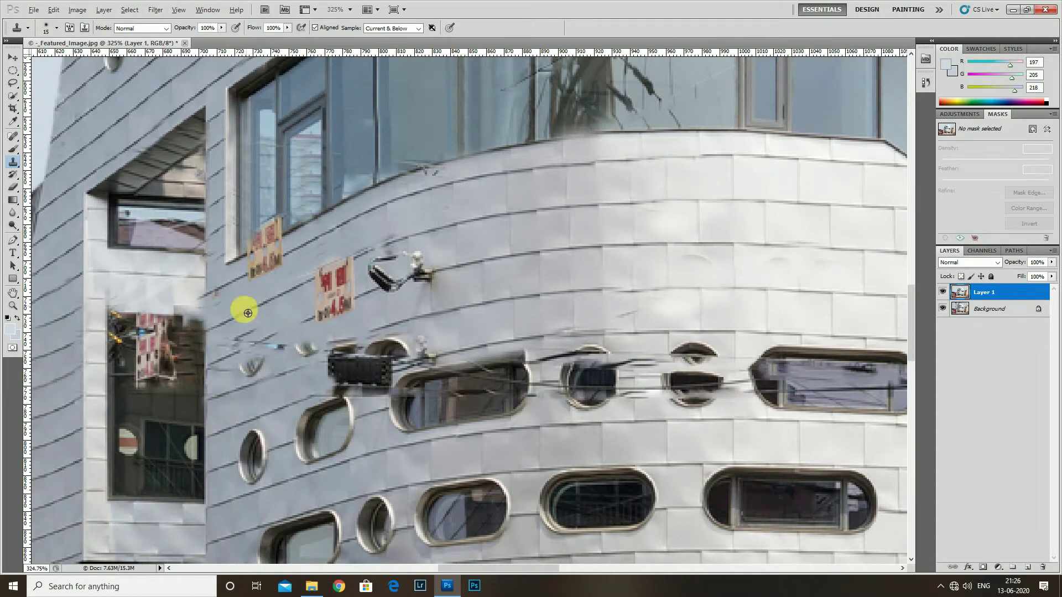
{"action": "mouse_move", "coordinate": [233, 369]}
{"action": "left_mouse_down"}
{"action": "mouse_move", "coordinate": [271, 337]}
{"action": "mouse_move", "coordinate": [309, 326]}
{"action": "mouse_move", "coordinate": [309, 357]}
{"action": "left_mouse_up"}
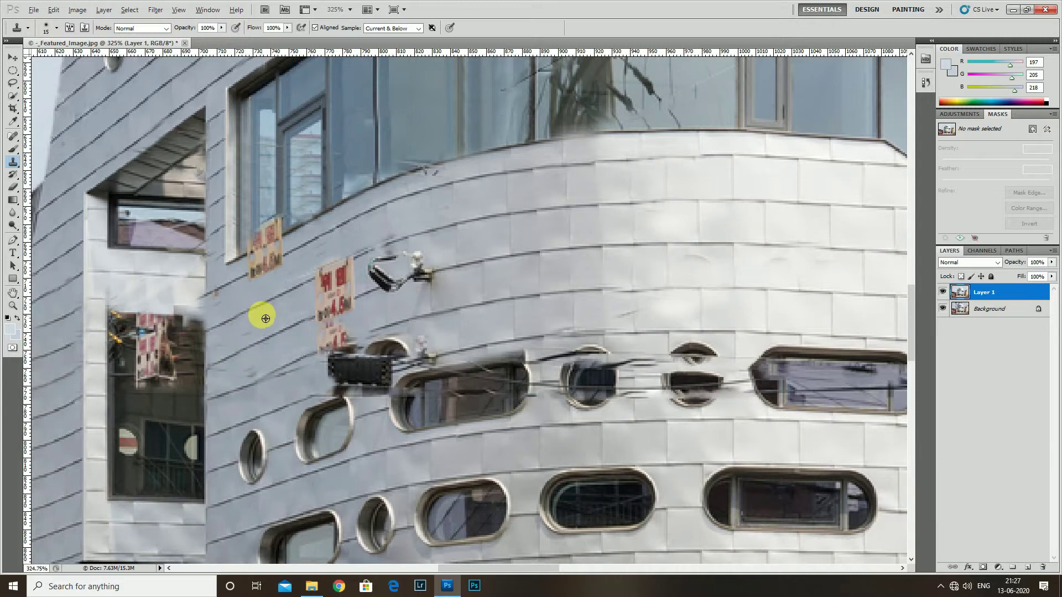
Clone tile texture over the lower red sign using an enlarged brush, then shrink it.
{"action": "scroll", "coordinate": [265, 332], "scroll_direction": "down", "scroll_amount": 2}
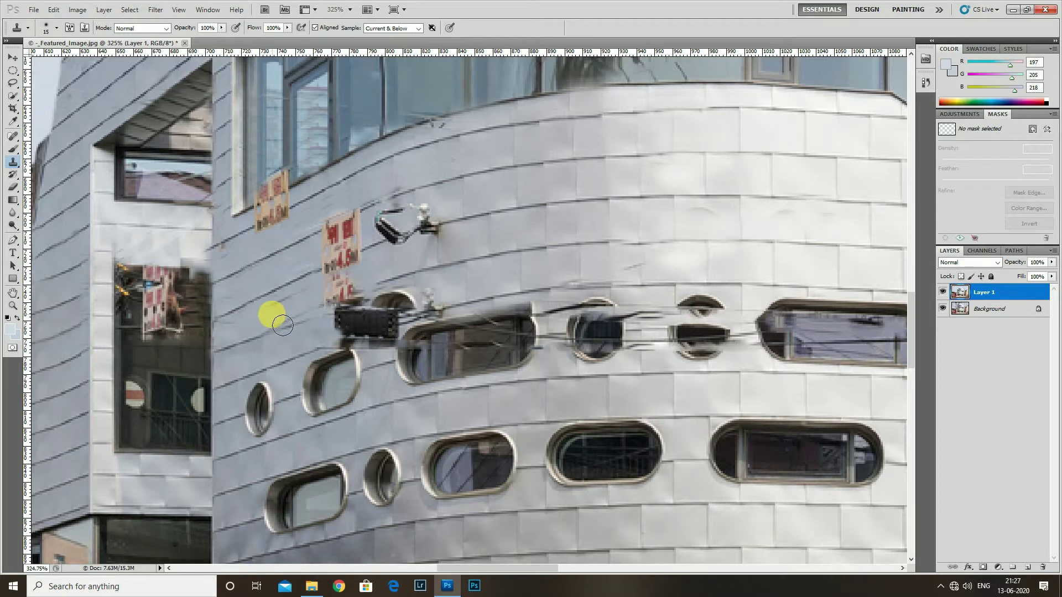
{"action": "scroll", "coordinate": [271, 324], "scroll_direction": "down", "scroll_amount": 2}
{"action": "scroll", "coordinate": [277, 332], "scroll_direction": "down", "scroll_amount": 2}
{"action": "scroll", "coordinate": [280, 340], "scroll_direction": "up", "scroll_amount": 3}
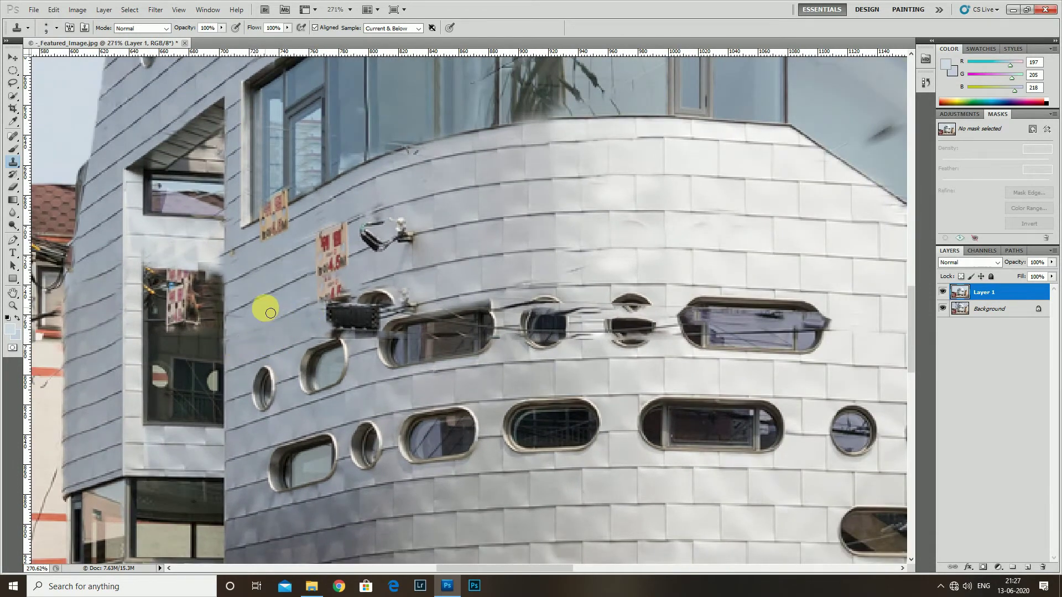
{"action": "scroll", "coordinate": [270, 313], "scroll_direction": "up", "scroll_amount": 2}
{"action": "scroll", "coordinate": [310, 330], "scroll_direction": "down", "scroll_amount": 2}
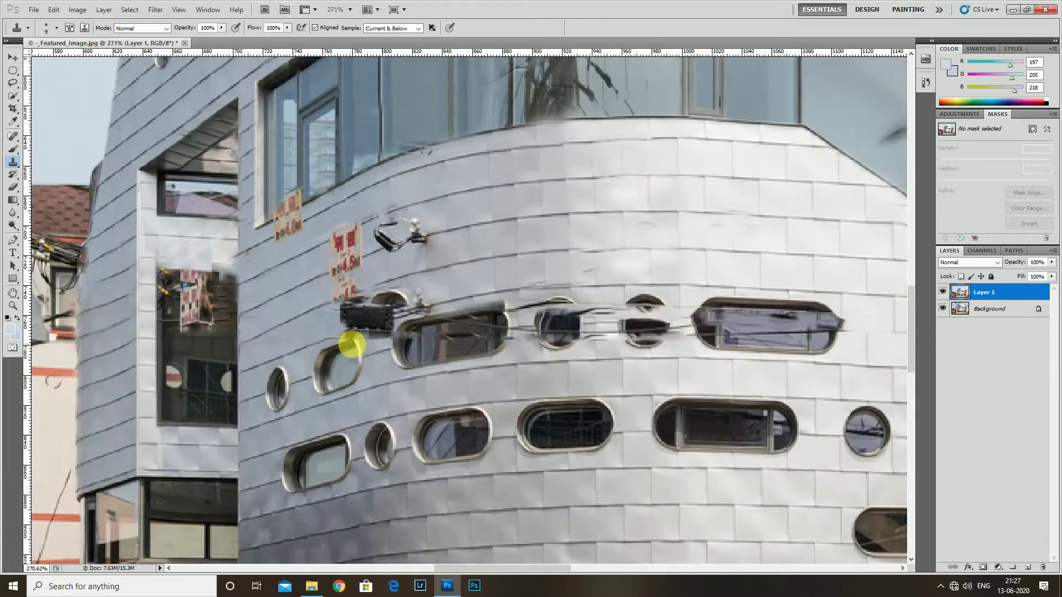
{"action": "scroll", "coordinate": [331, 321], "scroll_direction": "up", "scroll_amount": 1}
{"action": "key", "text": "bracketright"}
{"action": "key", "text": "bracketright"}
{"action": "key", "text": "bracketright"}
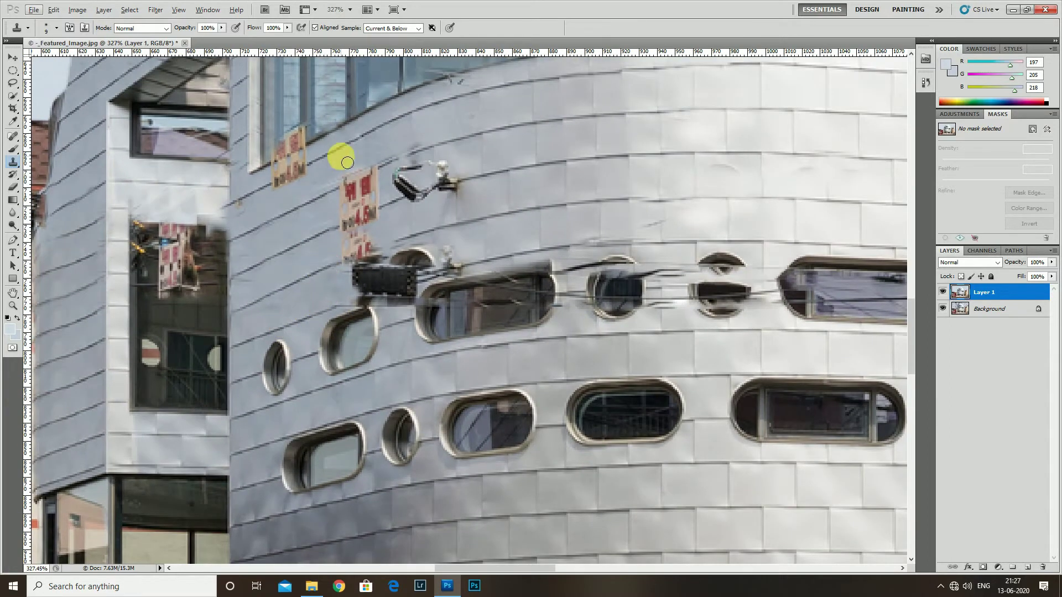
{"action": "mouse_move", "coordinate": [368, 166]}
{"action": "left_mouse_down"}
{"action": "mouse_move", "coordinate": [359, 236]}
{"action": "mouse_move", "coordinate": [346, 213]}
{"action": "mouse_move", "coordinate": [333, 239]}
{"action": "mouse_move", "coordinate": [362, 229]}
{"action": "mouse_move", "coordinate": [374, 261]}
{"action": "mouse_move", "coordinate": [379, 237]}
{"action": "mouse_move", "coordinate": [362, 280]}
{"action": "mouse_move", "coordinate": [393, 260]}
{"action": "left_mouse_up"}
{"action": "key", "text": "bracketleft"}
Paint wall texture around the top and side of the oval window.
{"action": "scroll", "coordinate": [354, 174], "scroll_direction": "up", "scroll_amount": 1}
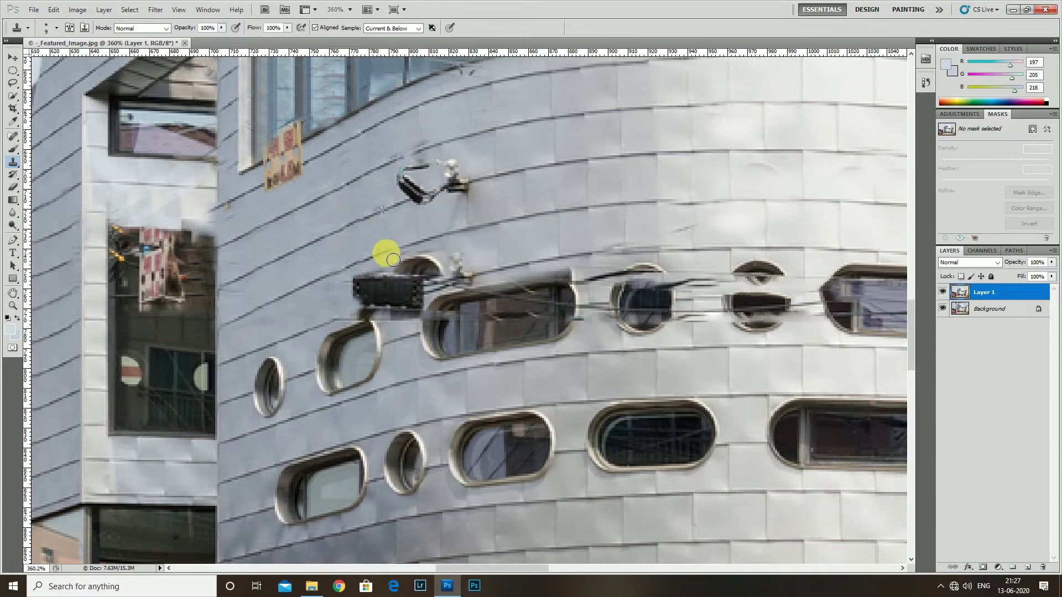
{"action": "scroll", "coordinate": [382, 232], "scroll_direction": "down", "scroll_amount": 2}
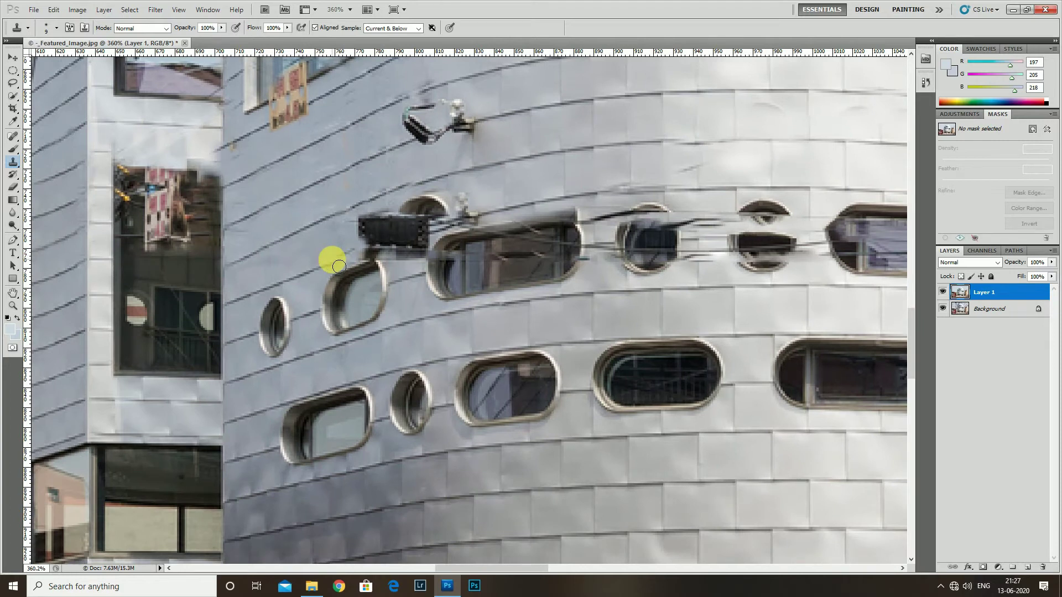
{"action": "mouse_move", "coordinate": [351, 275]}
{"action": "left_mouse_down"}
{"action": "mouse_move", "coordinate": [406, 259]}
{"action": "mouse_move", "coordinate": [380, 242]}
{"action": "mouse_move", "coordinate": [391, 228]}
{"action": "mouse_move", "coordinate": [404, 255]}
{"action": "left_mouse_up"}
{"action": "scroll", "coordinate": [404, 255], "scroll_direction": "down", "scroll_amount": 5, "text": "alt"}
{"action": "scroll", "coordinate": [375, 230], "scroll_direction": "up", "scroll_amount": 4, "text": "alt"}
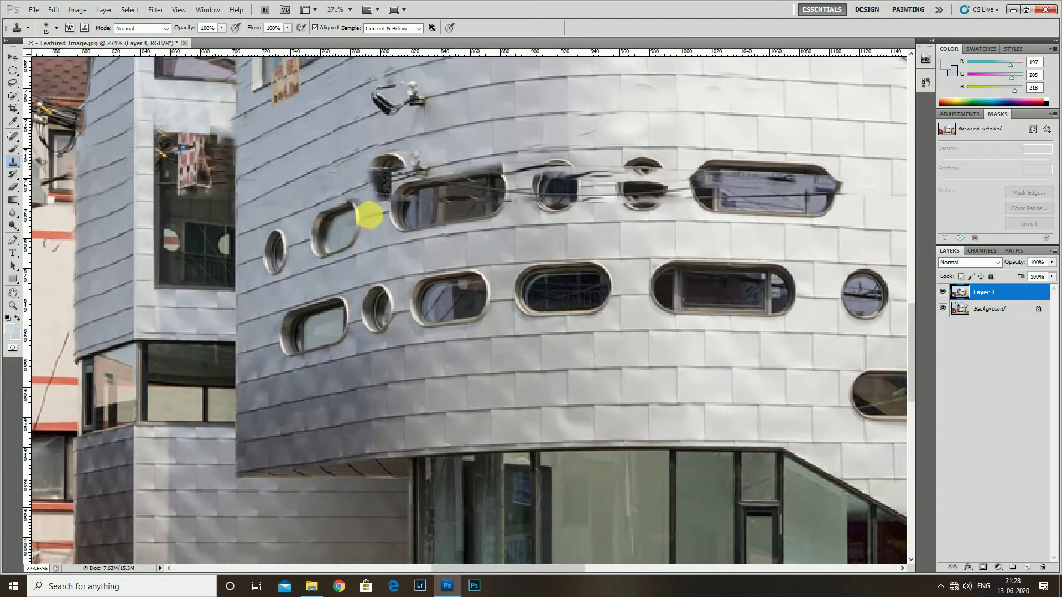
{"action": "scroll", "coordinate": [369, 215], "scroll_direction": "down", "scroll_amount": 3, "text": "alt"}
{"action": "scroll", "coordinate": [339, 230], "scroll_direction": "up", "scroll_amount": 4, "text": "alt"}
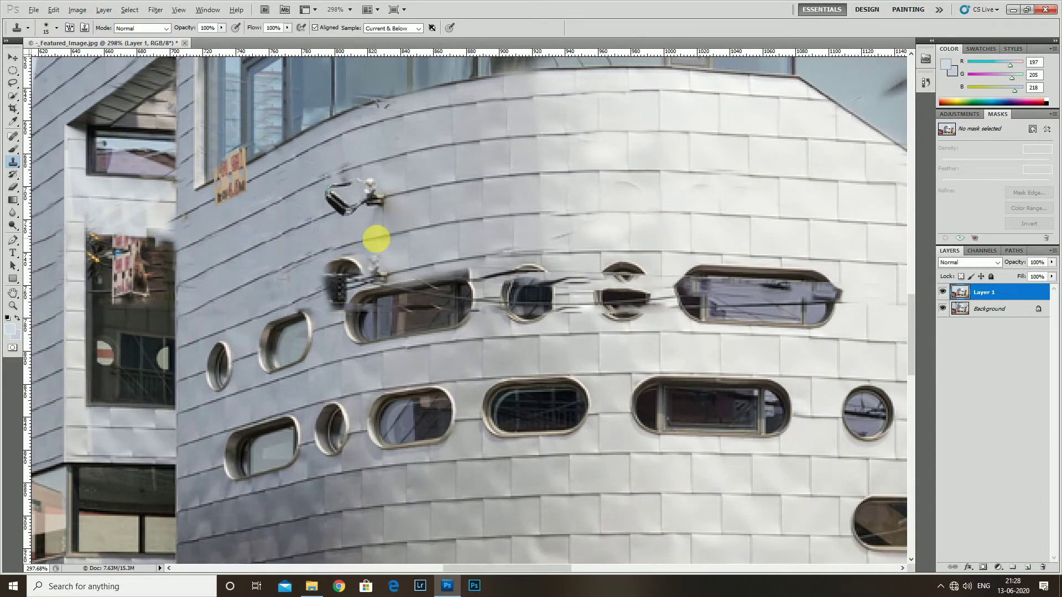
{"action": "left_click", "coordinate": [307, 271]}
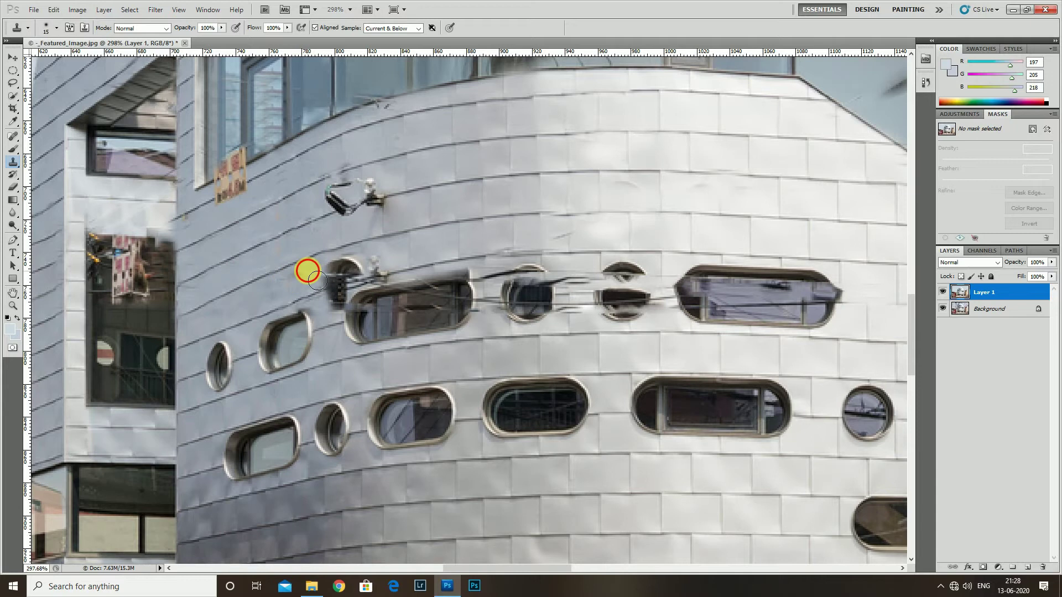
Switch to the Pen tool and toggle Layer 1's visibility to compare before and after.
{"action": "scroll", "coordinate": [294, 276], "scroll_direction": "down", "scroll_amount": 3, "text": "alt"}
{"action": "scroll", "coordinate": [310, 249], "scroll_direction": "down", "scroll_amount": 1, "text": "alt"}
{"action": "scroll", "coordinate": [269, 268], "scroll_direction": "up", "scroll_amount": 3, "text": "alt"}
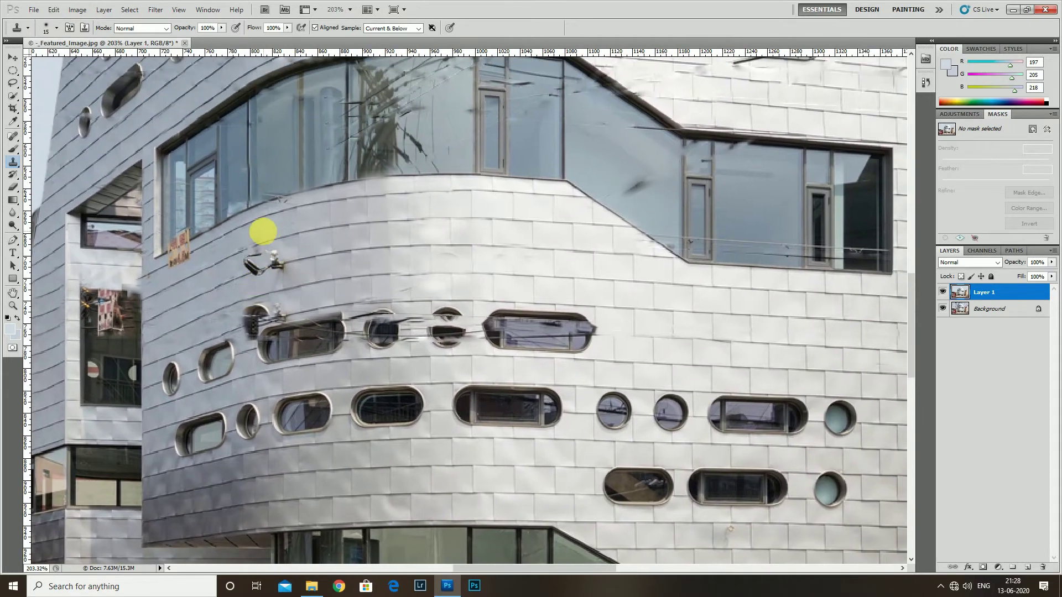
{"action": "scroll", "coordinate": [288, 255], "scroll_direction": "down", "scroll_amount": 3, "text": "alt"}
{"action": "scroll", "coordinate": [213, 415], "scroll_direction": "up", "scroll_amount": 2, "text": "alt"}
{"action": "scroll", "coordinate": [217, 409], "scroll_direction": "up", "scroll_amount": 1, "text": "alt"}
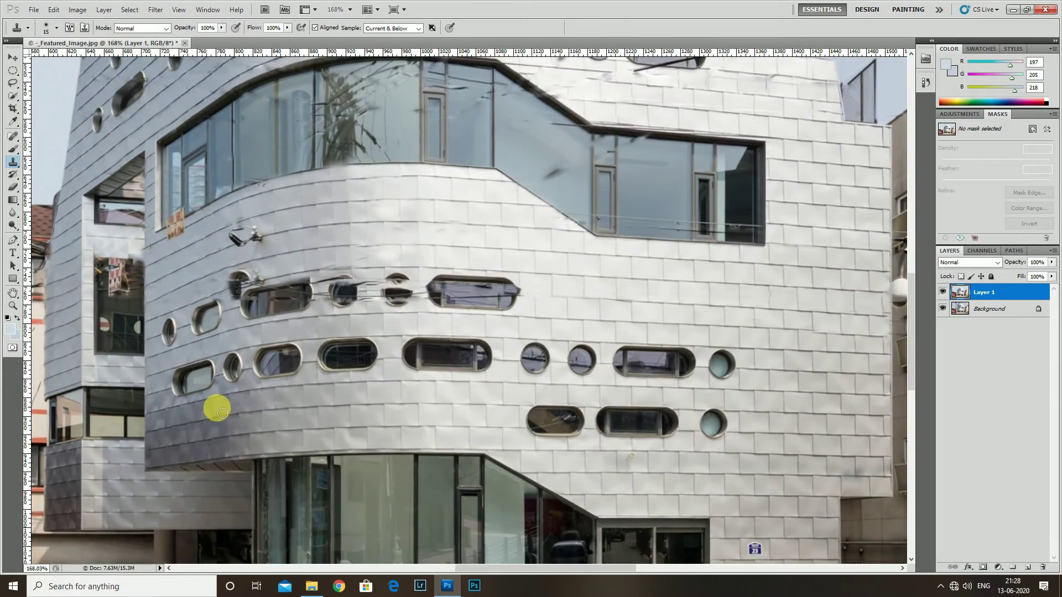
{"action": "scroll", "coordinate": [222, 414], "scroll_direction": "up", "scroll_amount": 1, "text": "alt"}
{"action": "key", "text": "p"}
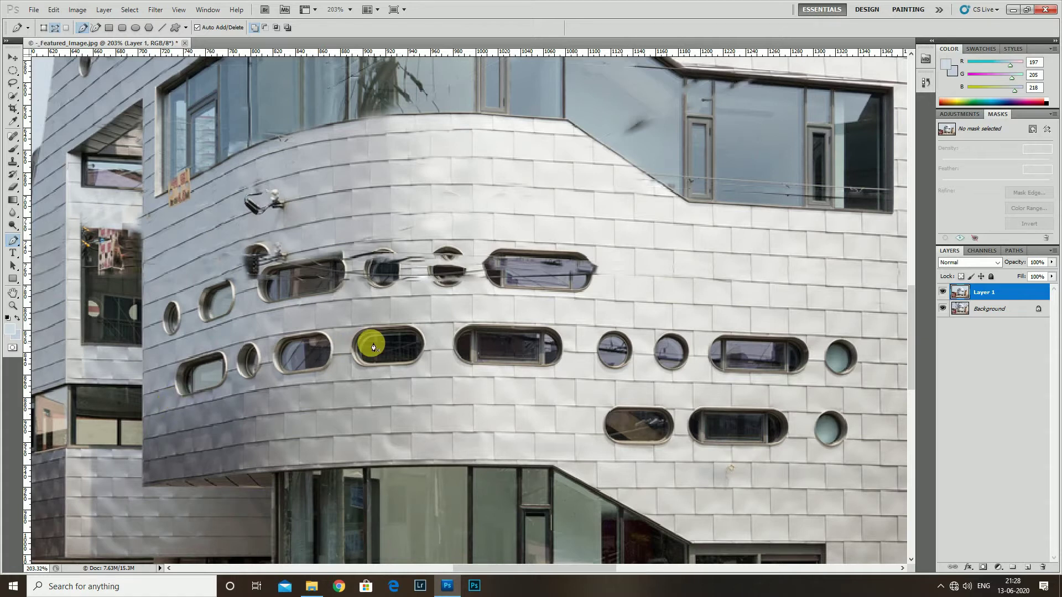
{"action": "scroll", "coordinate": [332, 327], "scroll_direction": "up", "scroll_amount": 1, "text": "alt"}
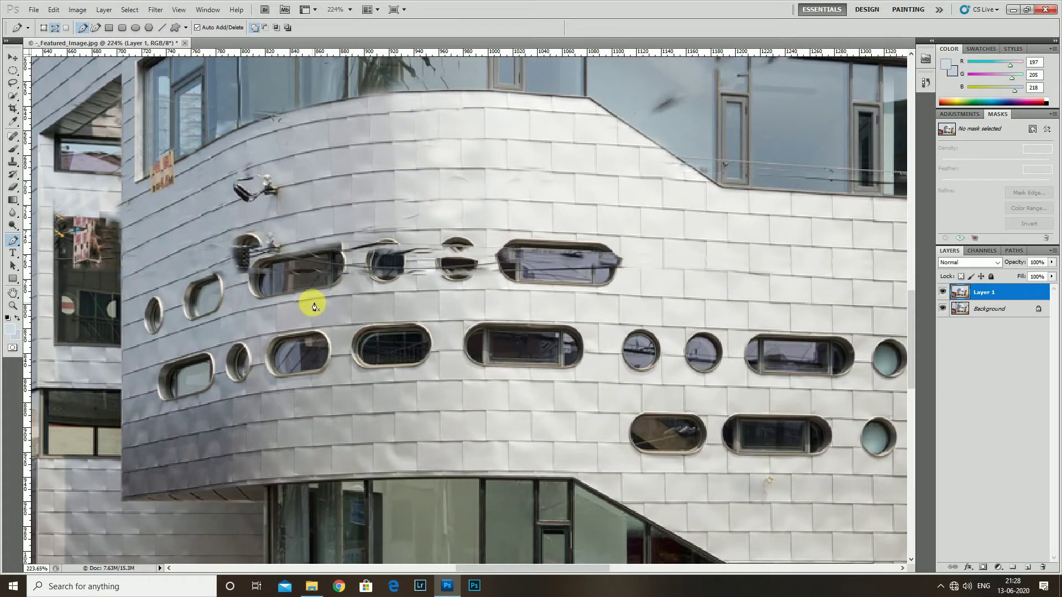
{"action": "left_click", "coordinate": [944, 292]}
{"action": "left_click", "coordinate": [944, 292]}
{"action": "left_click", "coordinate": [944, 292]}
{"action": "left_click", "coordinate": [944, 292]}
{"action": "left_click", "coordinate": [944, 292]}
{"action": "scroll", "coordinate": [524, 301], "scroll_direction": "down", "scroll_amount": 5, "text": "alt"}
Close the pen path along the wire and convert it to a selection.
{"action": "scroll", "coordinate": [693, 304], "scroll_direction": "up", "scroll_amount": 2, "text": "alt"}
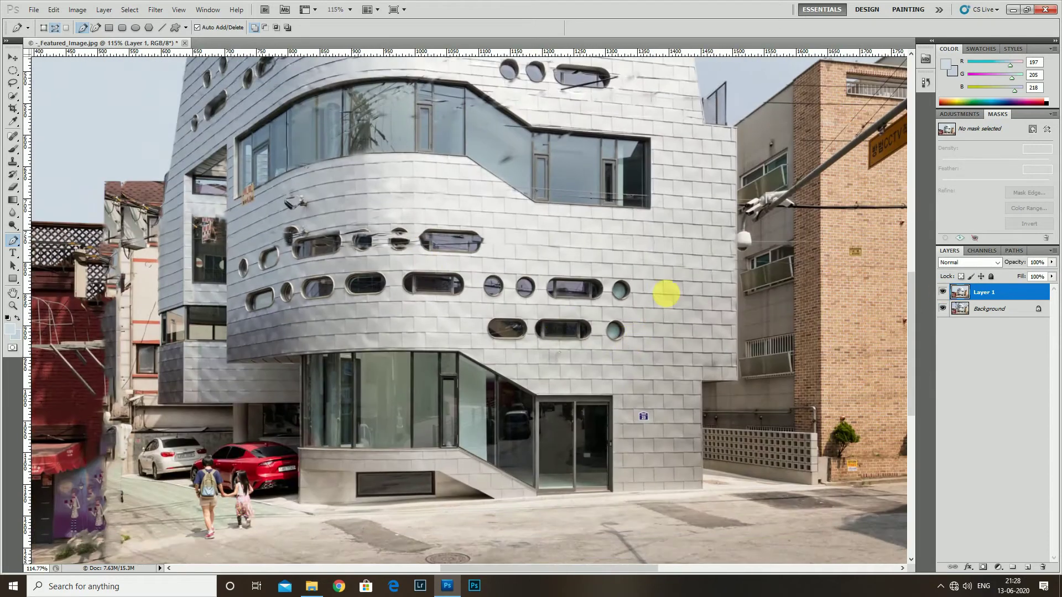
{"action": "scroll", "coordinate": [538, 329], "scroll_direction": "up", "scroll_amount": 2, "text": "alt"}
{"action": "scroll", "coordinate": [498, 325], "scroll_direction": "up", "scroll_amount": 1, "text": "alt"}
{"action": "scroll", "coordinate": [470, 353], "scroll_direction": "right", "scroll_amount": 5}
{"action": "left_click", "coordinate": [181, 320]}
{"action": "key", "text": "ctrl+Return"}
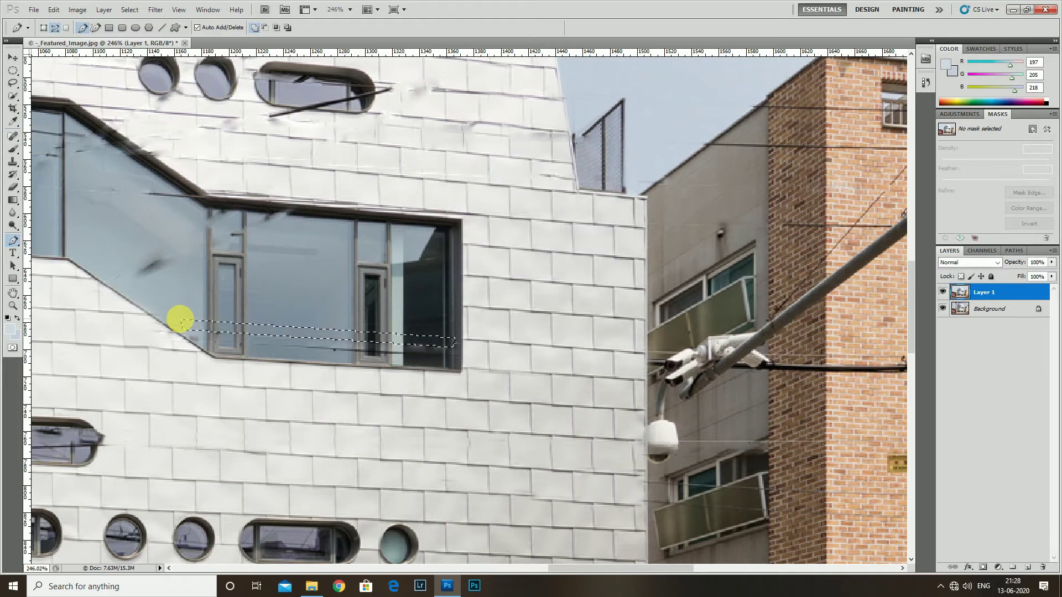
Clone clean tiles over the wire along the window sill inside the hidden selection.
{"action": "key", "text": "s"}
{"action": "key", "text": "ctrl+h"}
{"action": "mouse_move", "coordinate": [221, 349]}
{"action": "left_mouse_down"}
{"action": "mouse_move", "coordinate": [430, 355]}
{"action": "mouse_move", "coordinate": [355, 339]}
{"action": "left_mouse_up"}
{"action": "scroll", "coordinate": [396, 342], "scroll_direction": "up", "scroll_amount": 1}
{"action": "left_click", "coordinate": [404, 387]}
{"action": "scroll", "coordinate": [394, 377], "scroll_direction": "down", "scroll_amount": 1}
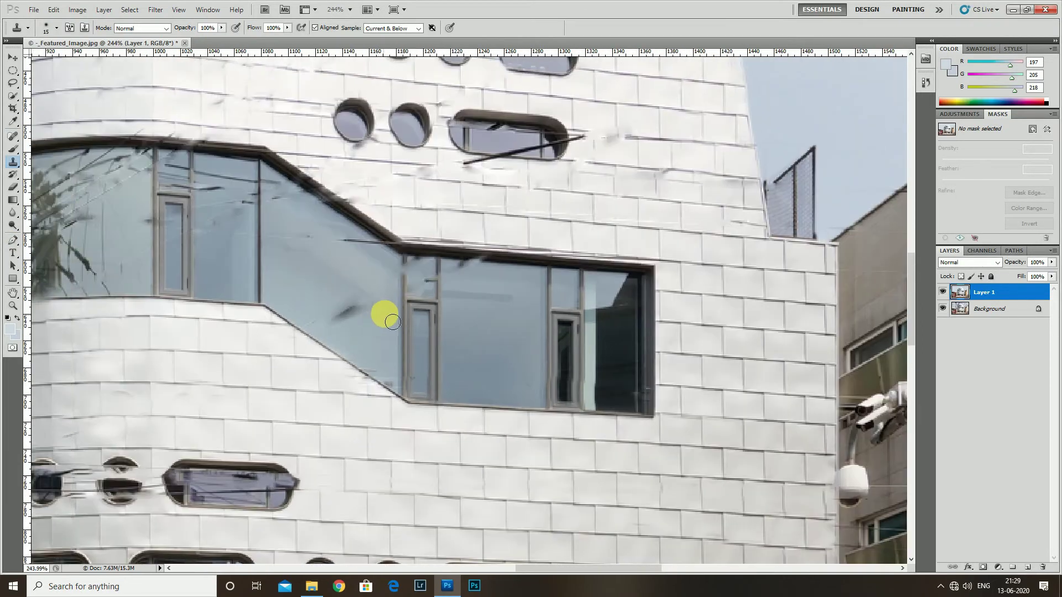
{"action": "scroll", "coordinate": [379, 311], "scroll_direction": "down", "scroll_amount": 1}
Enlarge the brush and move onto the large curved window's glass.
{"action": "key", "text": "bracketright"}
{"action": "left_click_drag", "start_coordinate": [379, 270], "coordinate": [482, 281]}
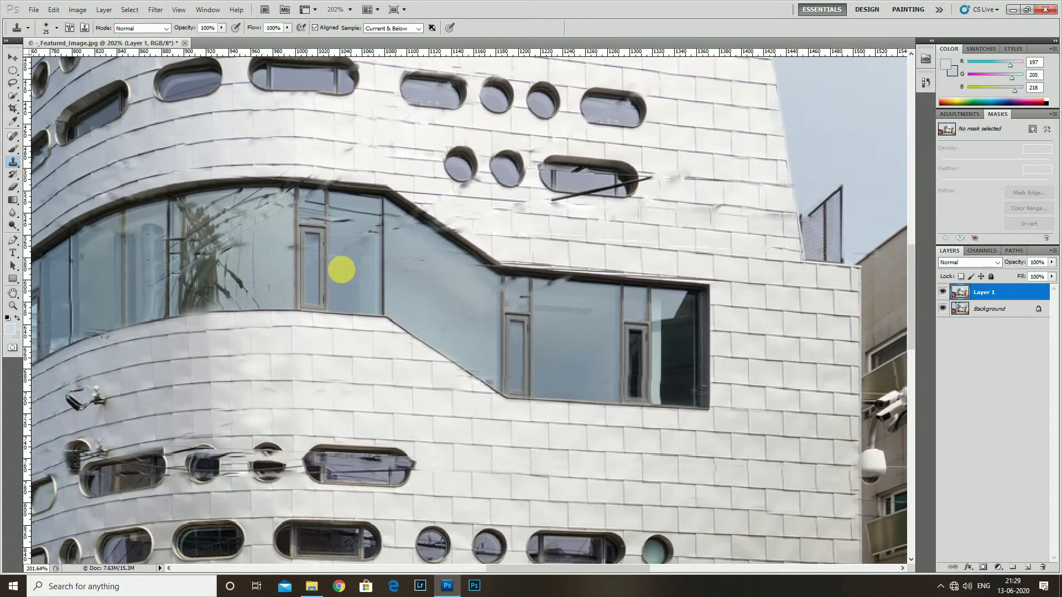
{"action": "left_click", "coordinate": [342, 245], "text": "alt"}
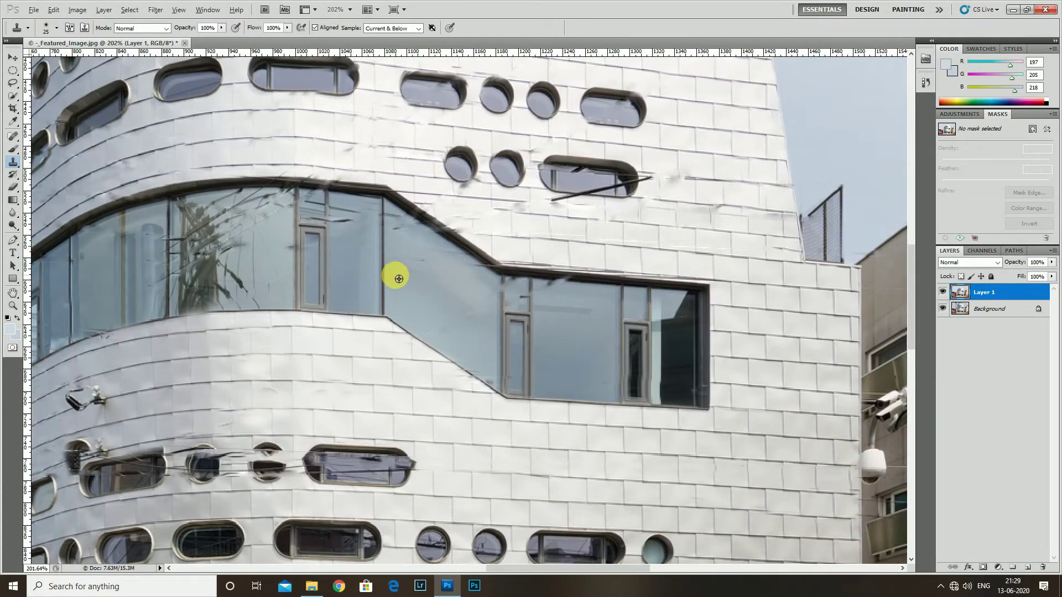
{"action": "scroll", "coordinate": [411, 290], "scroll_direction": "up", "scroll_amount": 3}
{"action": "scroll", "coordinate": [311, 330], "scroll_direction": "down", "scroll_amount": 1}
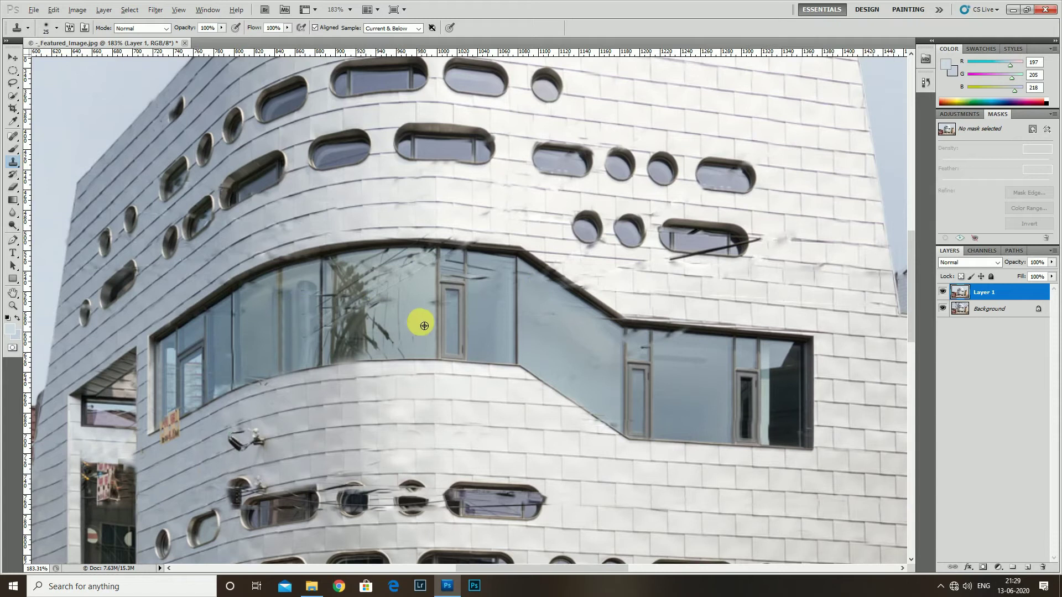
{"action": "left_click", "coordinate": [545, 308], "text": "alt"}
{"action": "scroll", "coordinate": [321, 338], "scroll_direction": "up", "scroll_amount": 2}
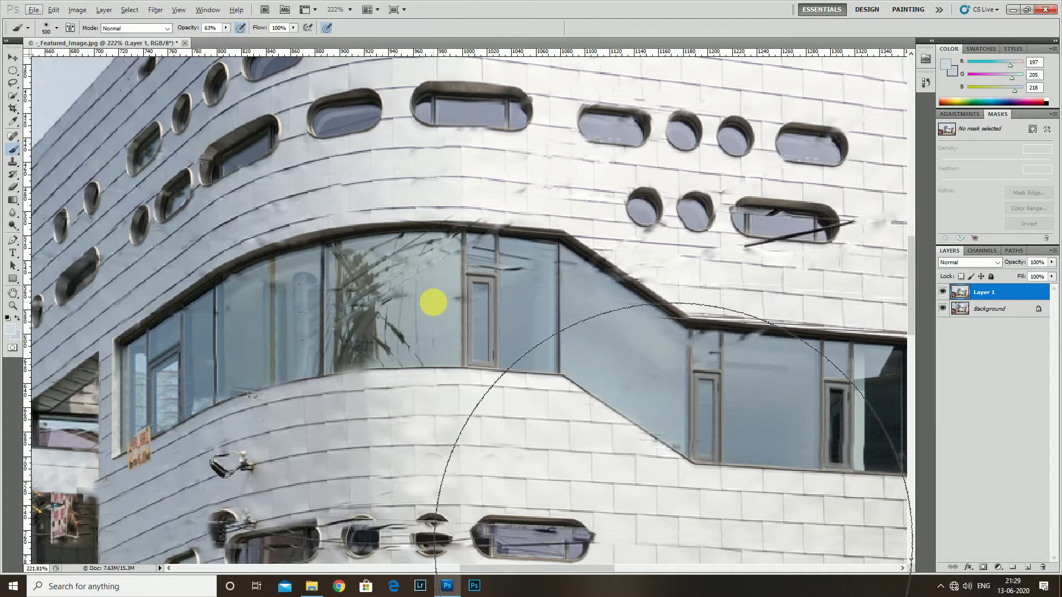
Shrink the brush and outline the scratched window pane with a Pen path.
{"action": "scroll", "coordinate": [433, 302], "scroll_direction": "down", "scroll_amount": 3}
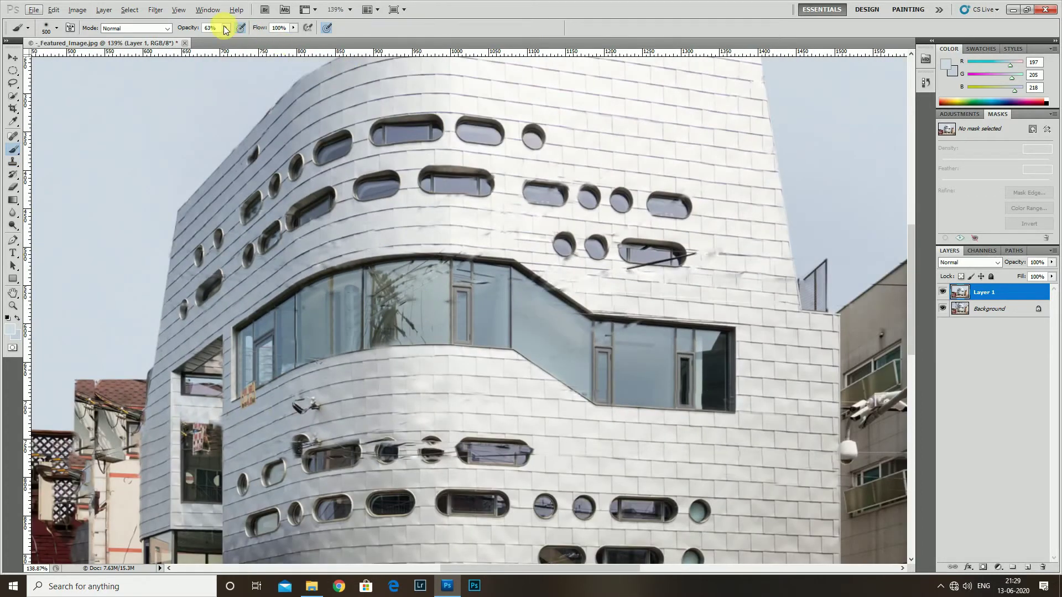
{"action": "scroll", "coordinate": [372, 280], "scroll_direction": "up", "scroll_amount": 1}
{"action": "key", "text": "bracketleft"}
{"action": "key", "text": "bracketleft"}
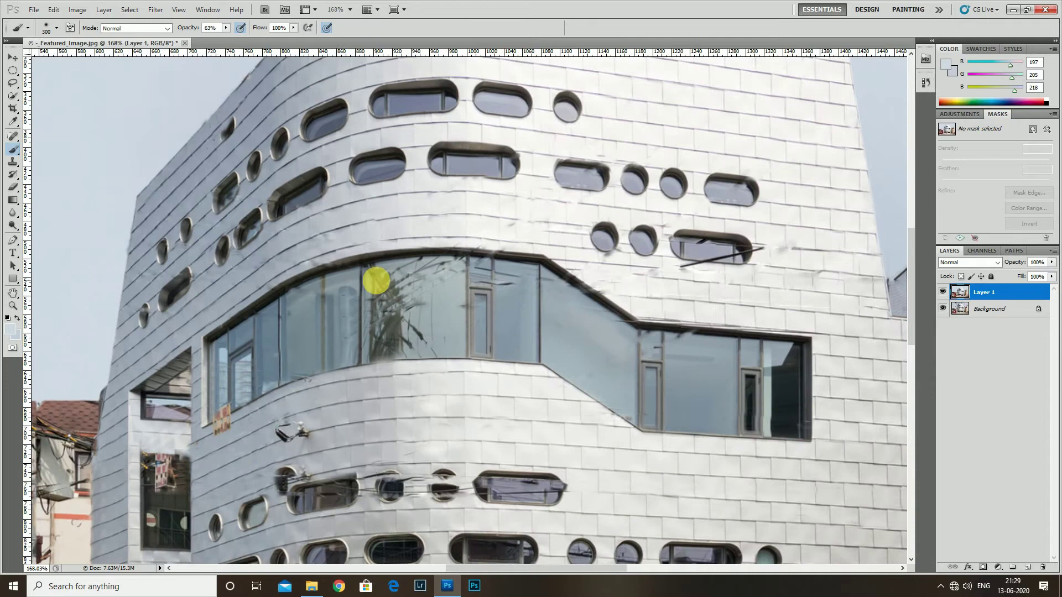
{"action": "scroll", "coordinate": [374, 279], "scroll_direction": "up", "scroll_amount": 1}
{"action": "key", "text": "bracketleft"}
{"action": "key", "text": "bracketleft"}
{"action": "key", "text": "bracketleft"}
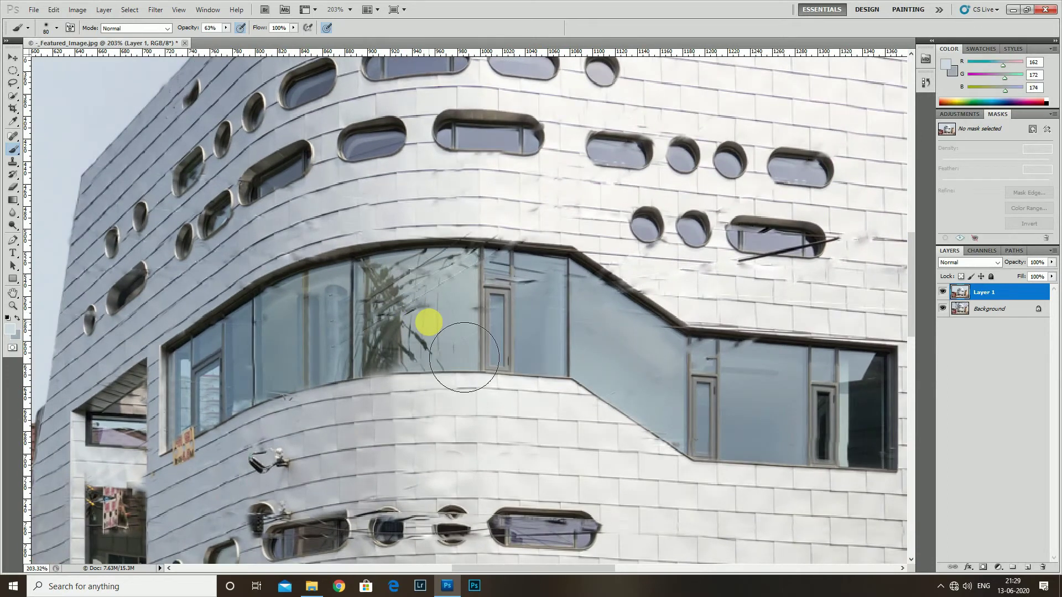
{"action": "key", "text": "p"}
{"action": "scroll", "coordinate": [356, 263], "scroll_direction": "up", "scroll_amount": 1}
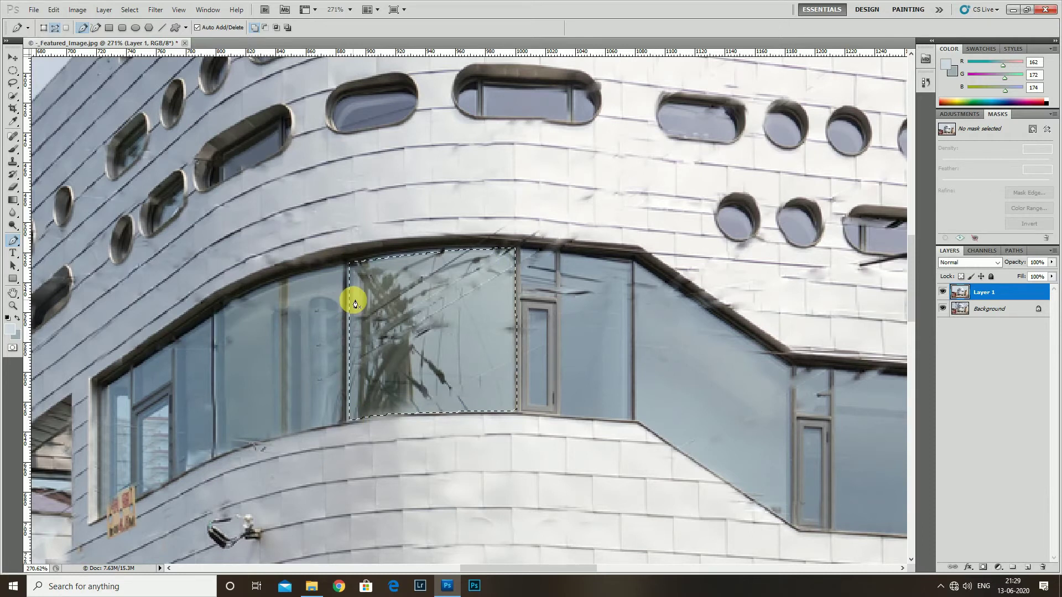
{"action": "scroll", "coordinate": [433, 339], "scroll_direction": "down", "scroll_amount": 1}
Paint the pane with sampled greys, blending smoothly from dark to light.
{"action": "key", "text": "b"}
{"action": "left_click", "coordinate": [457, 345], "text": "alt"}
{"action": "key", "text": "bracketright"}
{"action": "key", "text": "bracketright"}
{"action": "key", "text": "bracketright"}
{"action": "mouse_move", "coordinate": [467, 355]}
{"action": "left_mouse_down"}
{"action": "mouse_move", "coordinate": [485, 395]}
{"action": "mouse_move", "coordinate": [474, 402]}
{"action": "left_mouse_up"}
{"action": "left_click", "coordinate": [381, 398], "text": "alt"}
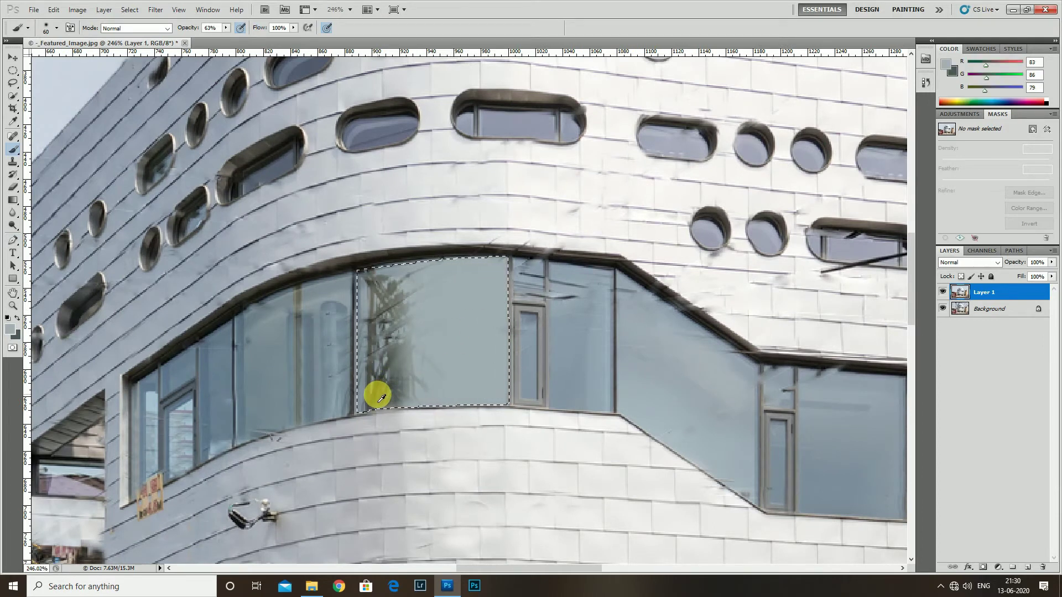
{"action": "mouse_move", "coordinate": [377, 394]}
{"action": "left_mouse_down"}
{"action": "mouse_move", "coordinate": [374, 339]}
{"action": "mouse_move", "coordinate": [380, 408]}
{"action": "mouse_move", "coordinate": [380, 277]}
{"action": "left_mouse_up"}
{"action": "left_click", "coordinate": [352, 346], "text": "alt"}
{"action": "mouse_move", "coordinate": [352, 346]}
{"action": "left_mouse_down"}
{"action": "mouse_move", "coordinate": [394, 268]}
{"action": "mouse_move", "coordinate": [455, 297]}
{"action": "mouse_move", "coordinate": [448, 399]}
{"action": "left_mouse_up"}
Deselect the pane and return to the Clone Stamp with a slightly larger brush.
{"action": "key", "text": "x"}
{"action": "scroll", "coordinate": [487, 299], "scroll_direction": "down", "scroll_amount": 2}
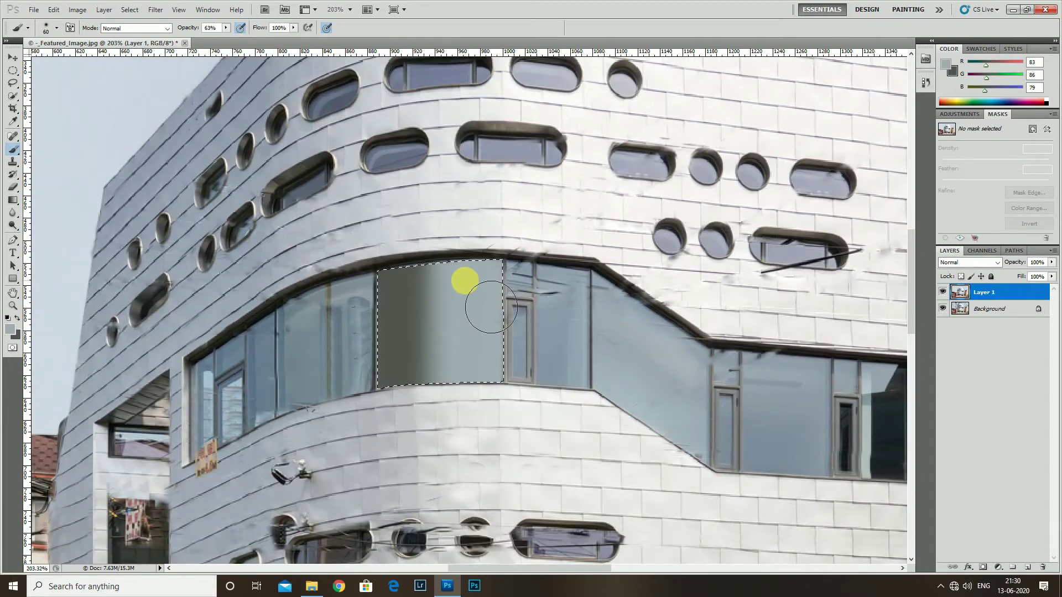
{"action": "key", "text": "ctrl+d"}
{"action": "scroll", "coordinate": [487, 319], "scroll_direction": "up", "scroll_amount": 5}
{"action": "scroll", "coordinate": [470, 376], "scroll_direction": "right", "scroll_amount": 5}
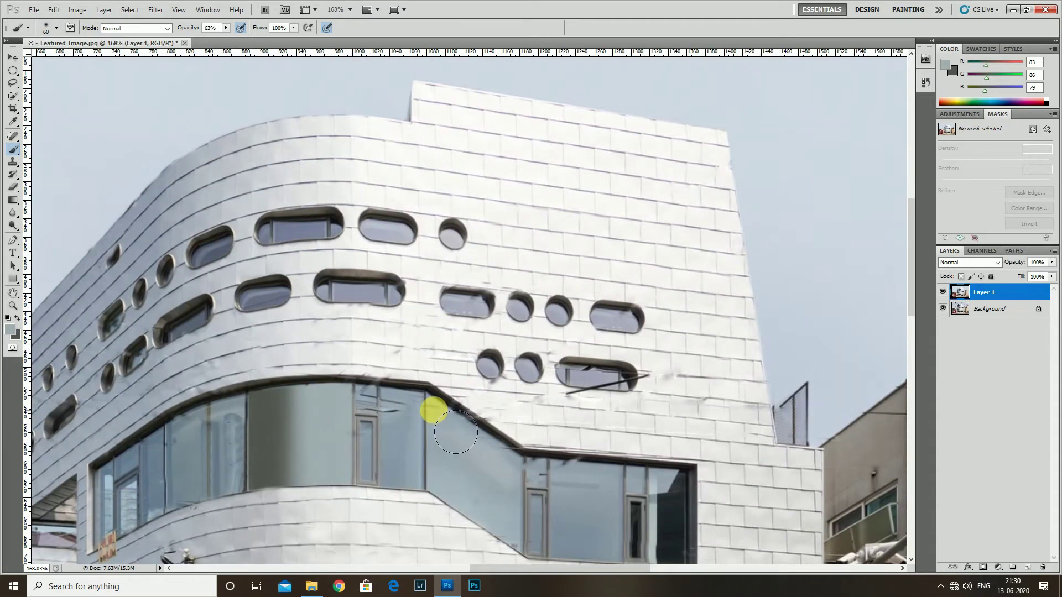
{"action": "key", "text": "s"}
{"action": "scroll", "coordinate": [403, 369], "scroll_direction": "up", "scroll_amount": 2}
{"action": "key", "text": "bracketright"}
{"action": "scroll", "coordinate": [378, 337], "scroll_direction": "up", "scroll_amount": 1}
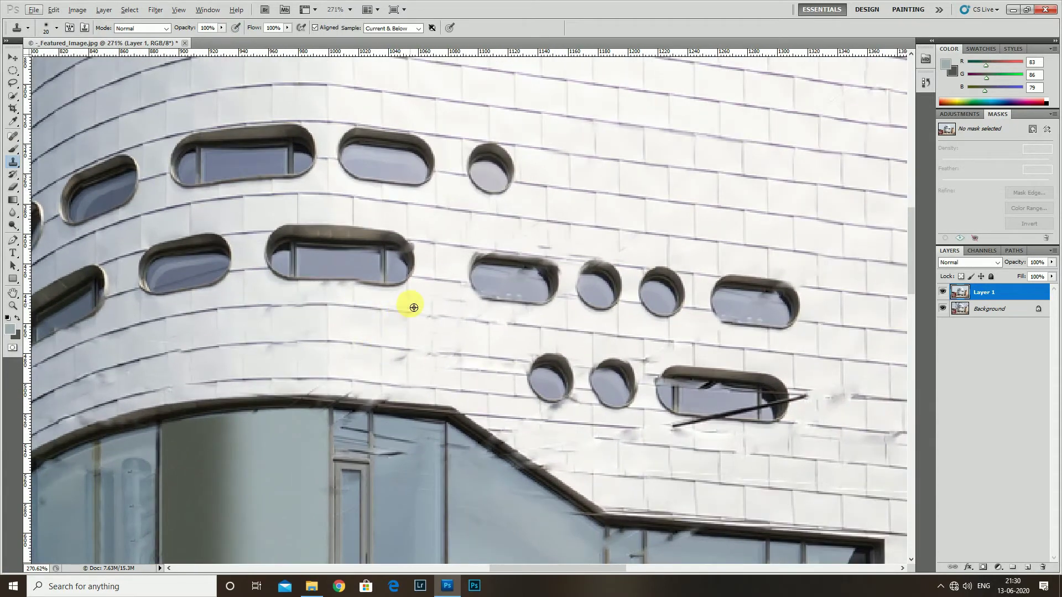
Clone clean white tiles over the wall streaks near the window.
{"action": "scroll", "coordinate": [426, 260], "scroll_direction": "down", "scroll_amount": 1}
{"action": "scroll", "coordinate": [391, 372], "scroll_direction": "up", "scroll_amount": 1}
{"action": "scroll", "coordinate": [414, 362], "scroll_direction": "up", "scroll_amount": 1}
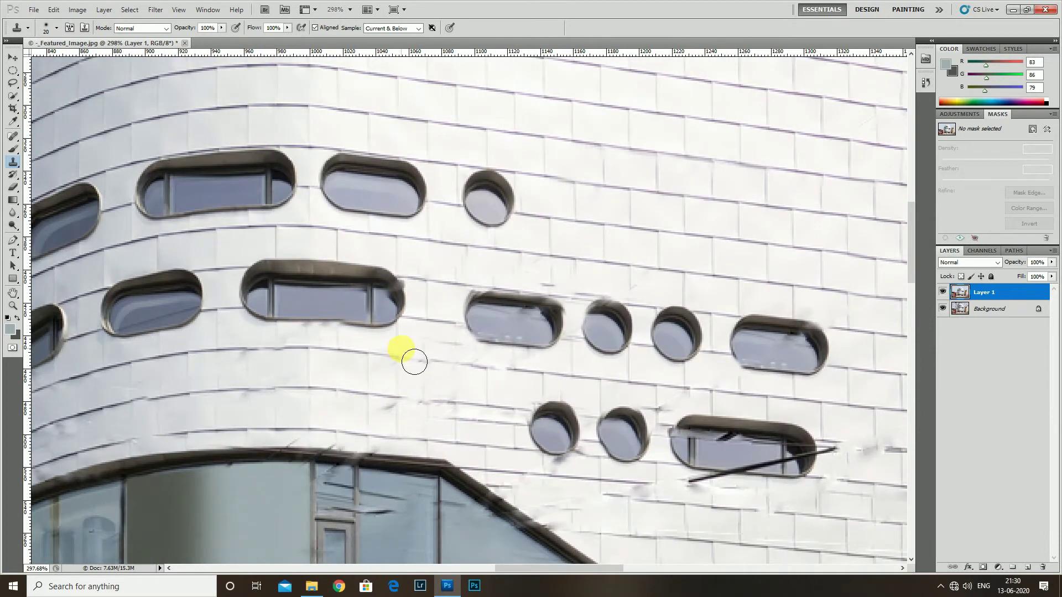
{"action": "scroll", "coordinate": [391, 404], "scroll_direction": "down", "scroll_amount": 1}
{"action": "left_click_drag", "start_coordinate": [401, 404], "coordinate": [404, 405]}
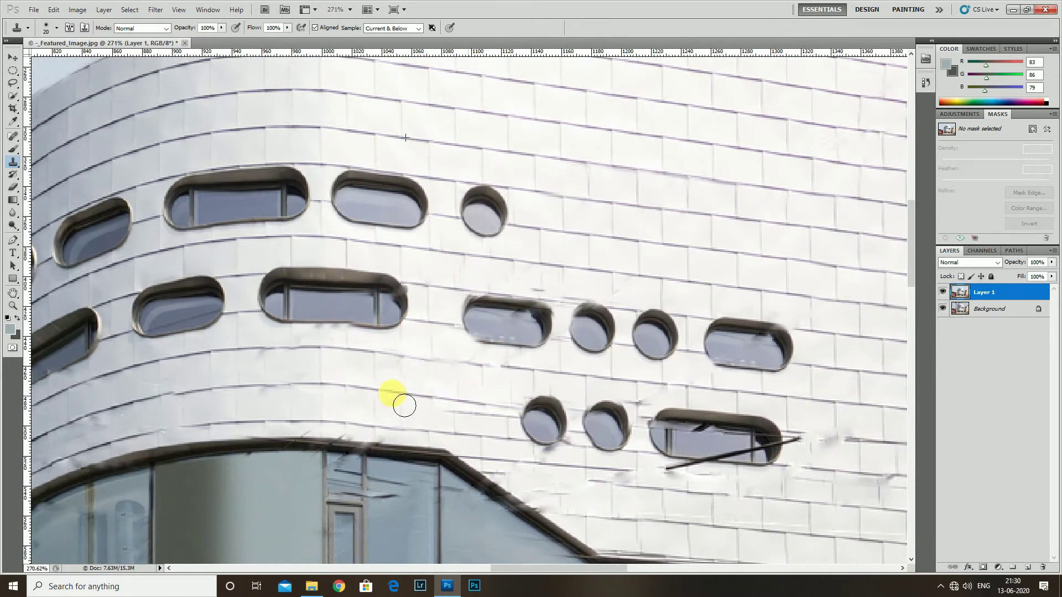
{"action": "scroll", "coordinate": [434, 398], "scroll_direction": "down", "scroll_amount": 2}
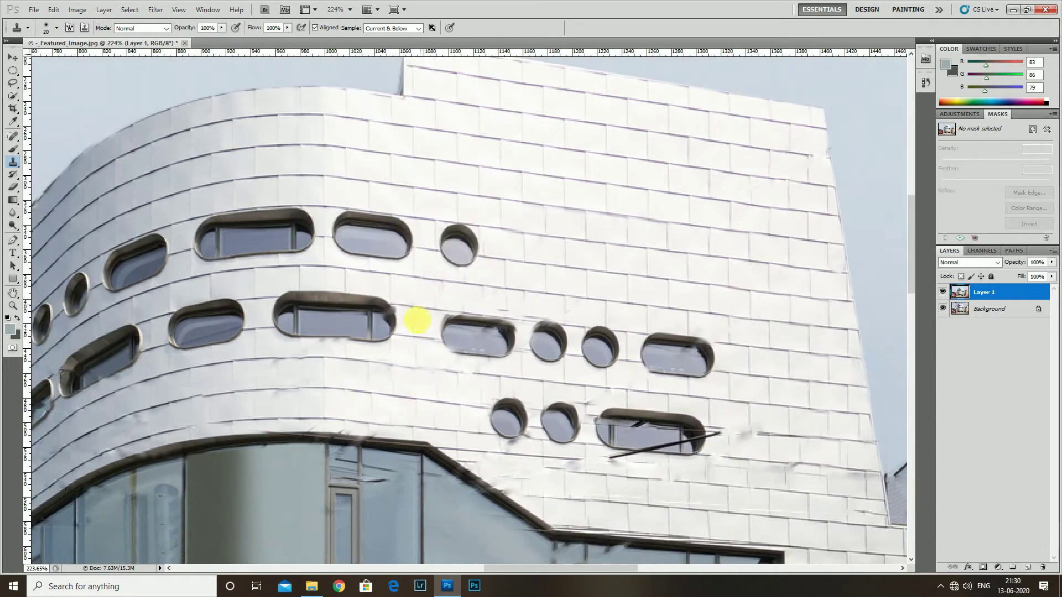
{"action": "left_click_drag", "start_coordinate": [455, 376], "coordinate": [405, 367]}
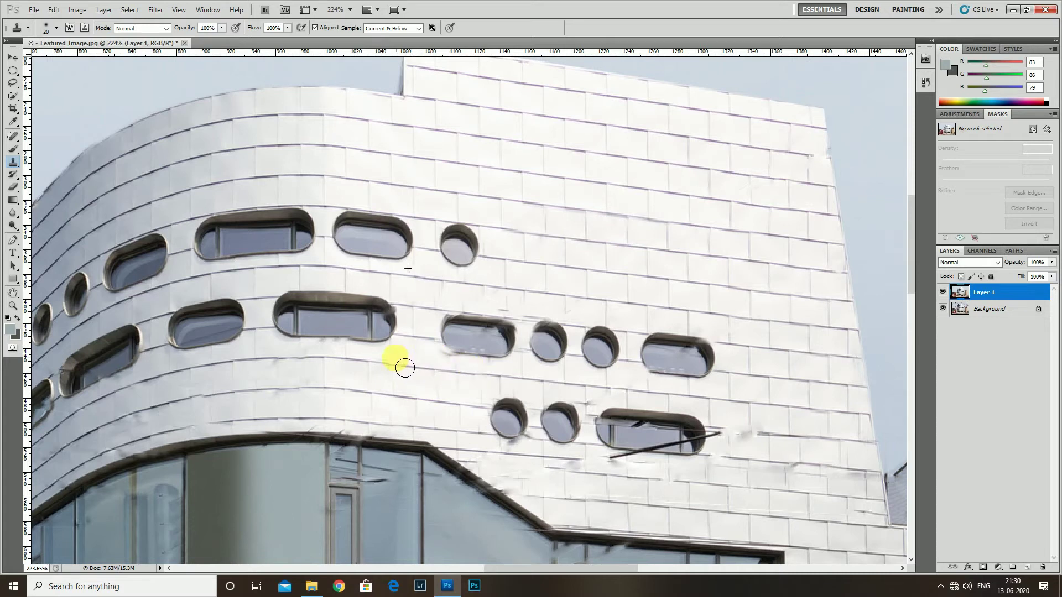
Set new clone sources on clean wall tiles and review the retouched wall.
{"action": "left_click", "coordinate": [422, 280], "text": "alt"}
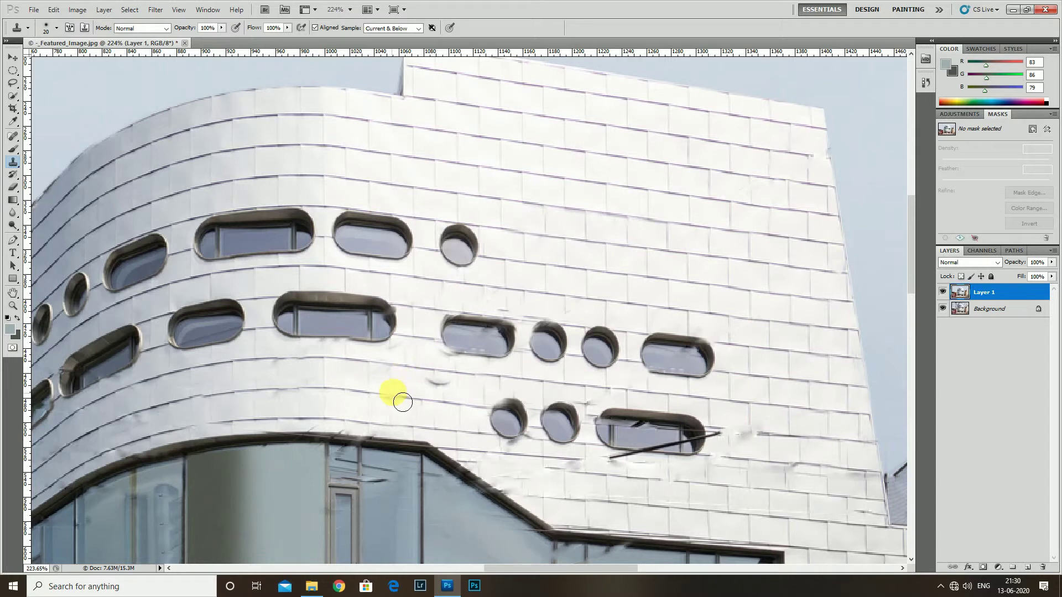
{"action": "left_click", "coordinate": [481, 402]}
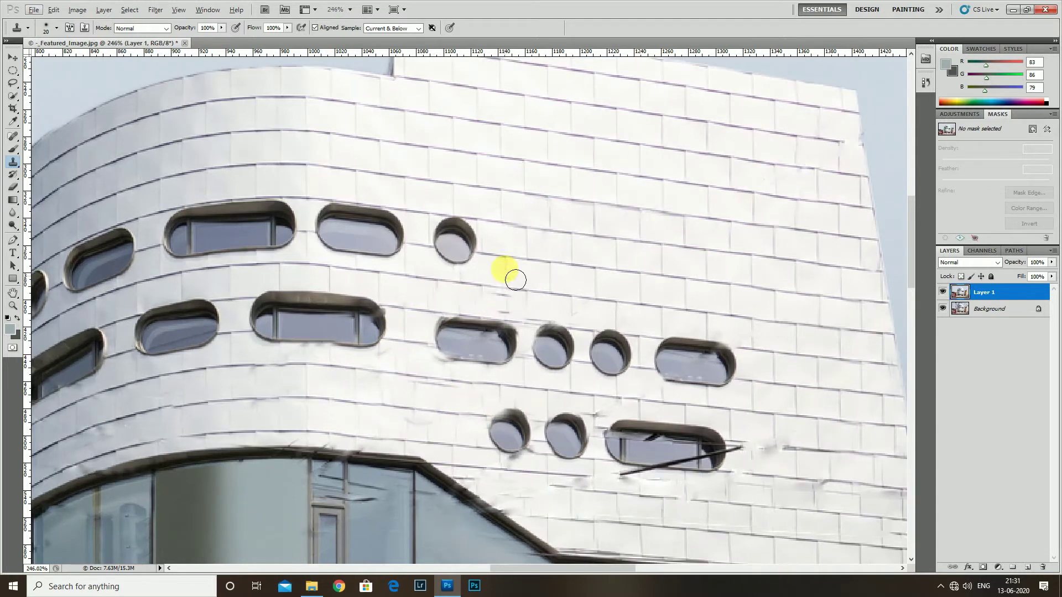
{"action": "scroll", "coordinate": [498, 279], "scroll_direction": "down", "scroll_amount": 1}
{"action": "scroll", "coordinate": [508, 205], "scroll_direction": "down", "scroll_amount": 1}
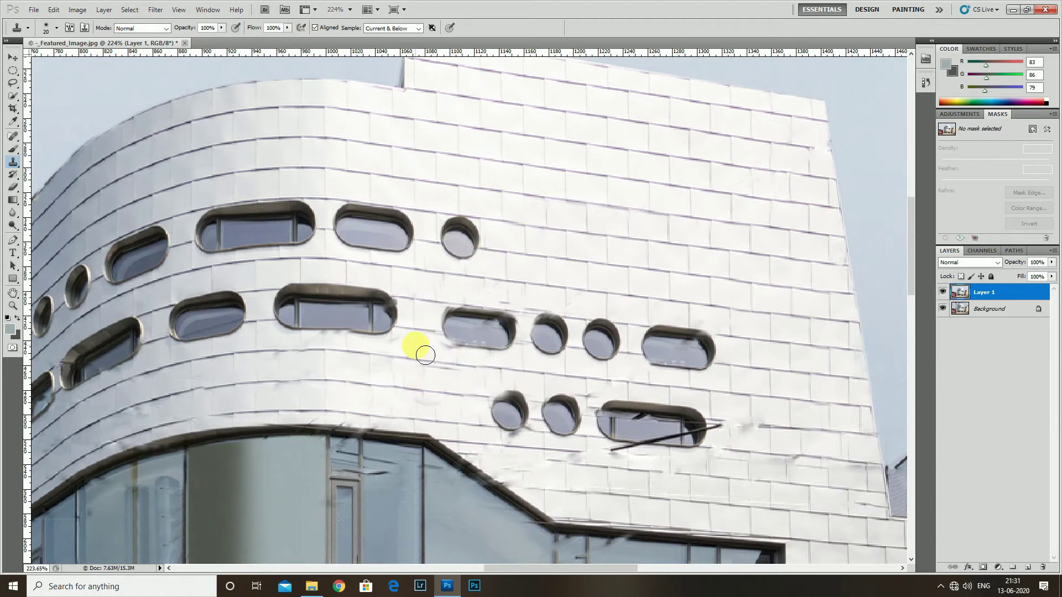
{"action": "scroll", "coordinate": [452, 416], "scroll_direction": "down", "scroll_amount": 5}
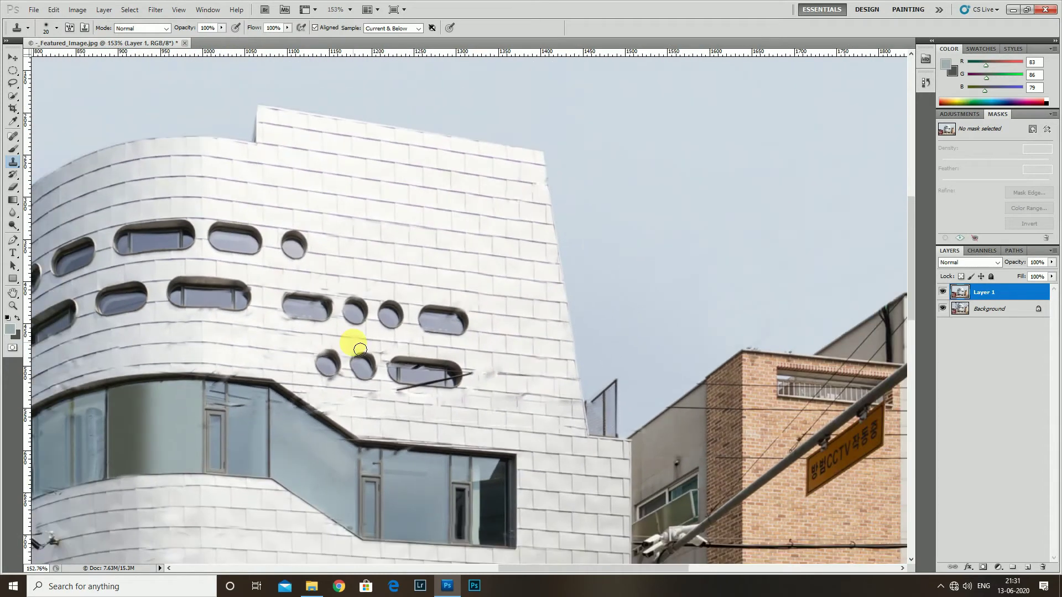
{"action": "scroll", "coordinate": [301, 349], "scroll_direction": "up", "scroll_amount": 3}
{"action": "scroll", "coordinate": [305, 365], "scroll_direction": "up", "scroll_amount": 1}
Toggle the retouch layer off and on to compare the facade before and after.
{"action": "left_click", "coordinate": [943, 292]}
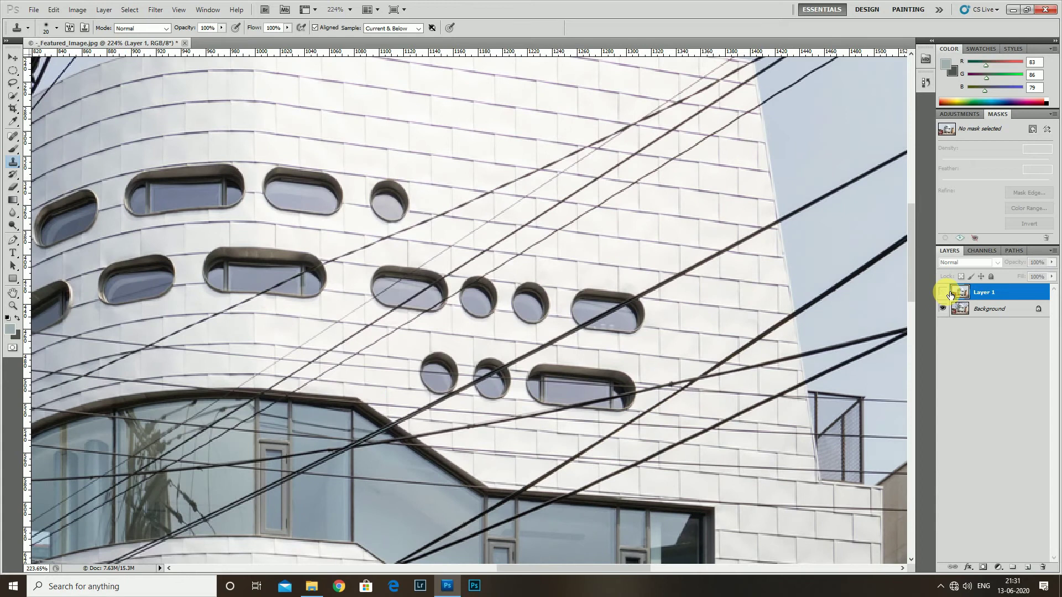
{"action": "left_click", "coordinate": [943, 292]}
{"action": "left_click", "coordinate": [943, 293]}
{"action": "left_click", "coordinate": [943, 292]}
{"action": "left_click", "coordinate": [944, 292]}
{"action": "scroll", "coordinate": [482, 387], "scroll_direction": "down", "scroll_amount": 1}
{"action": "scroll", "coordinate": [455, 417], "scroll_direction": "up", "scroll_amount": 1}
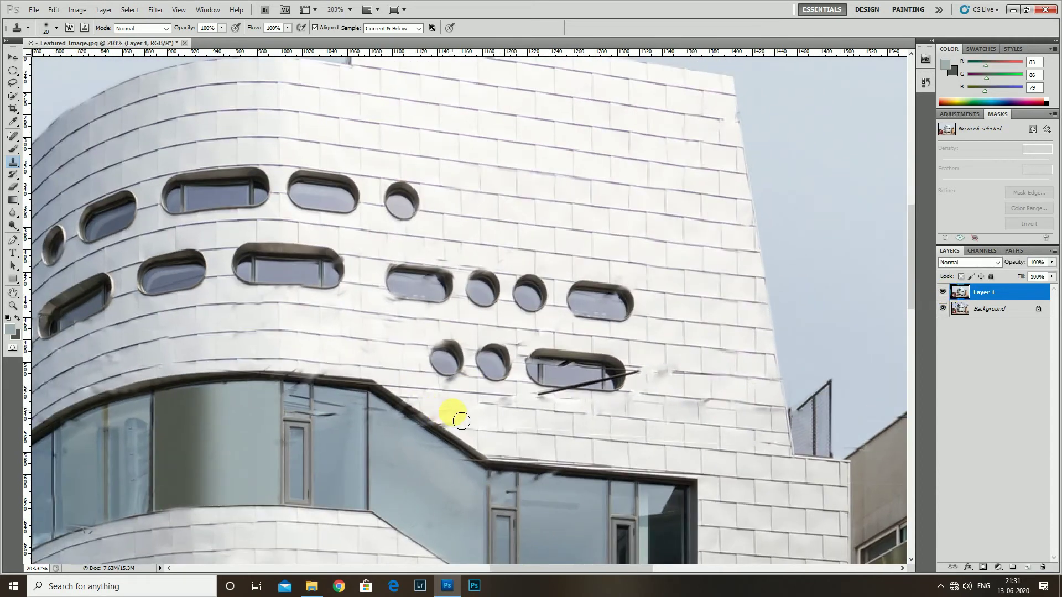
Outline the leftover wire with a Pen path, make it a selection, fill it, and deselect.
{"action": "key", "text": "p"}
{"action": "scroll", "coordinate": [361, 389], "scroll_direction": "up", "scroll_amount": 1}
{"action": "left_click", "coordinate": [358, 385]}
{"action": "left_click", "coordinate": [359, 384]}
{"action": "key", "text": "ctrl+Return"}
{"action": "key", "text": "shift+F5"}
{"action": "key", "text": "Return"}
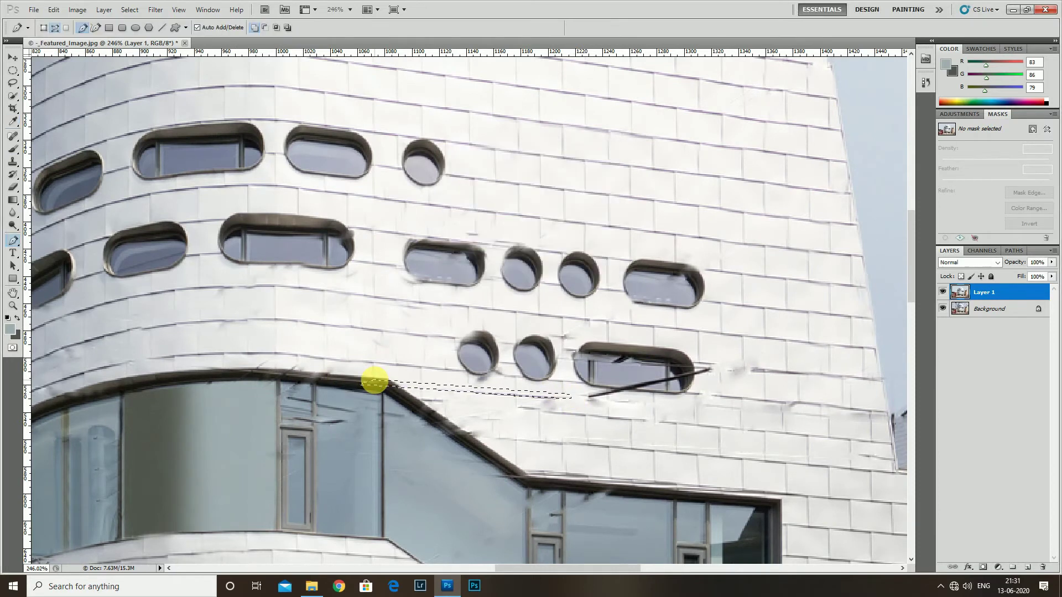
{"action": "key", "text": "ctrl+d"}
{"action": "scroll", "coordinate": [374, 382], "scroll_direction": "down", "scroll_amount": 1}
{"action": "scroll", "coordinate": [403, 431], "scroll_direction": "up", "scroll_amount": 1}
With a smaller Clone Stamp brush, clone tiles over the diagonal wire line below the window.
{"action": "key", "text": "s"}
{"action": "scroll", "coordinate": [378, 418], "scroll_direction": "up", "scroll_amount": 1}
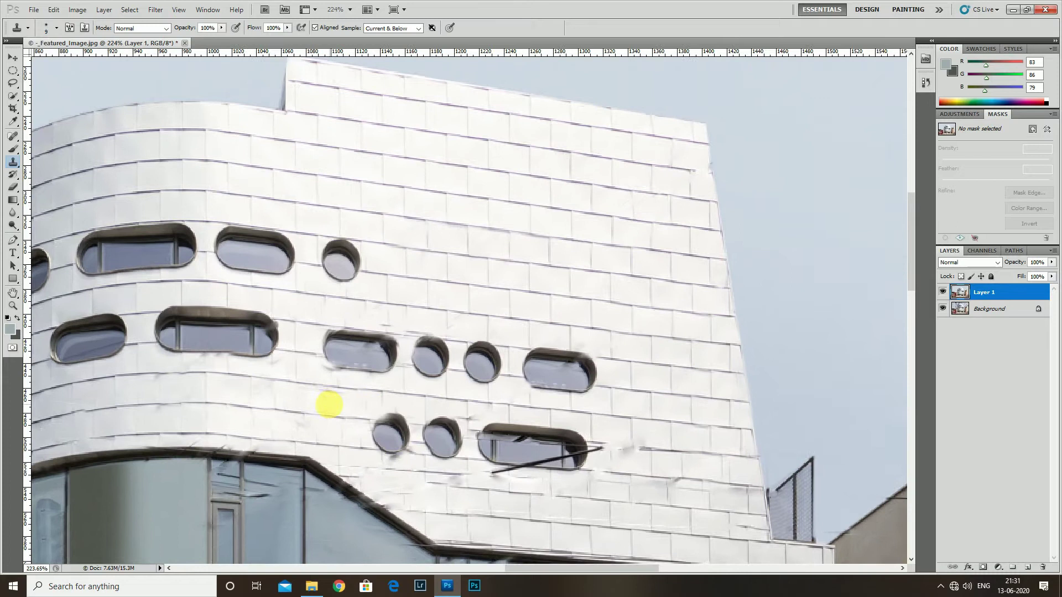
{"action": "key", "text": "bracketleft"}
{"action": "key", "text": "bracketleft"}
{"action": "scroll", "coordinate": [343, 397], "scroll_direction": "right", "scroll_amount": 2}
{"action": "scroll", "coordinate": [470, 466], "scroll_direction": "down", "scroll_amount": 1}
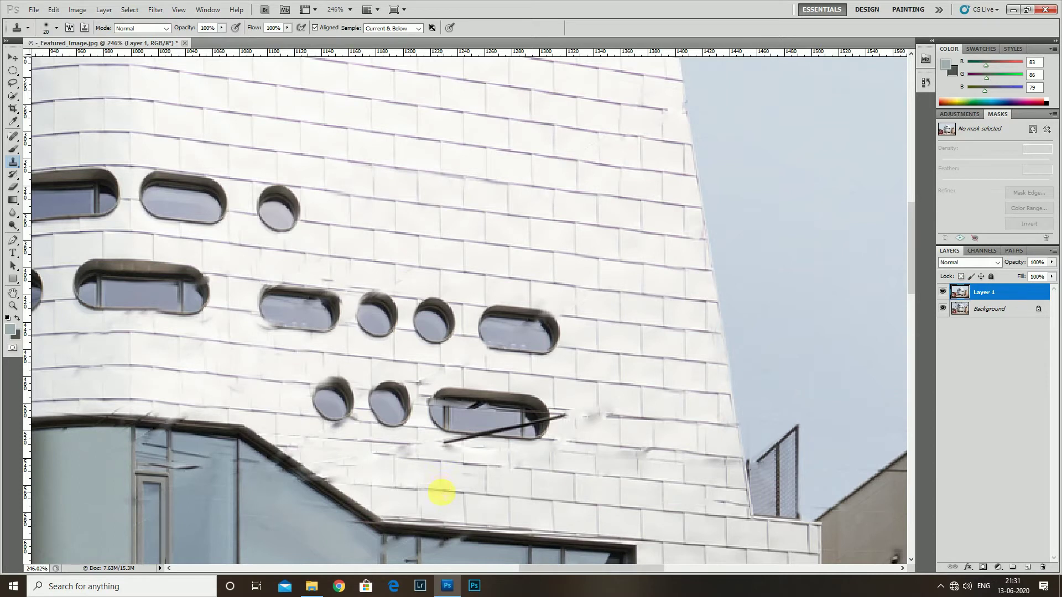
{"action": "left_click_drag", "start_coordinate": [430, 466], "coordinate": [483, 458]}
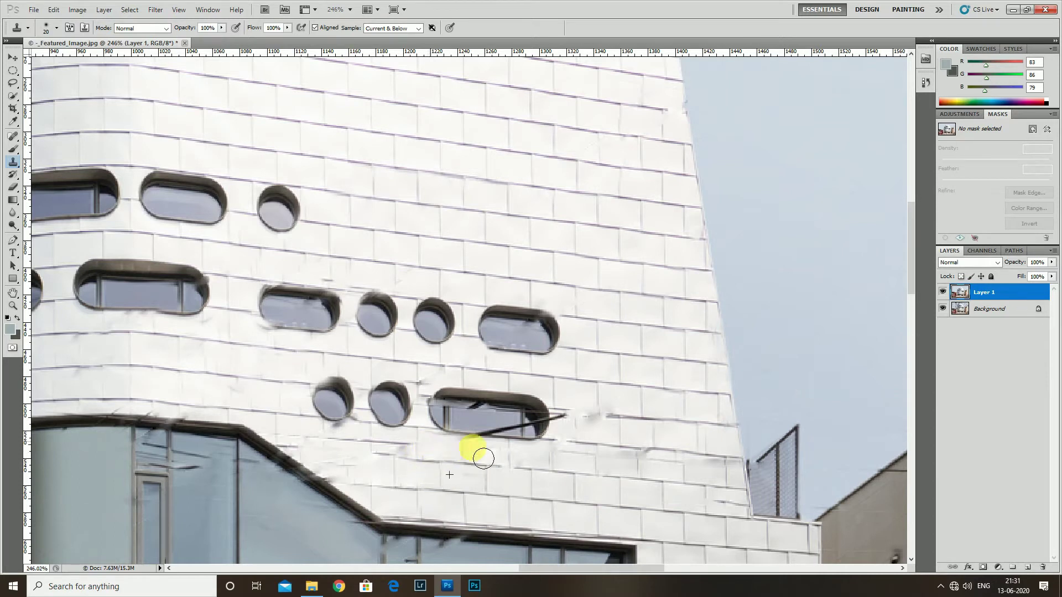
{"action": "scroll", "coordinate": [418, 451], "scroll_direction": "left", "scroll_amount": 3}
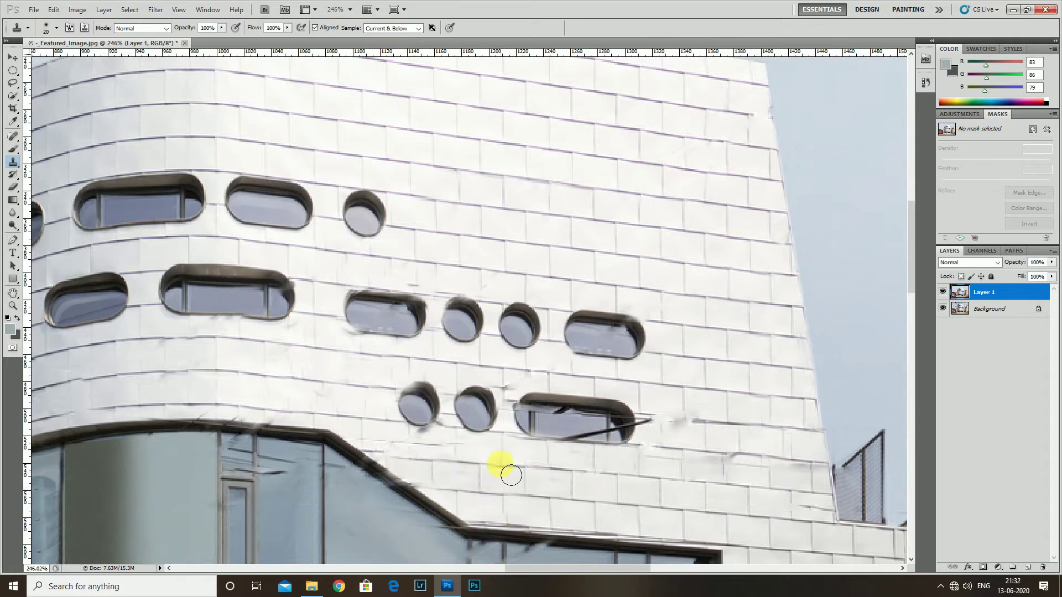
{"action": "left_click_drag", "start_coordinate": [489, 462], "coordinate": [532, 468]}
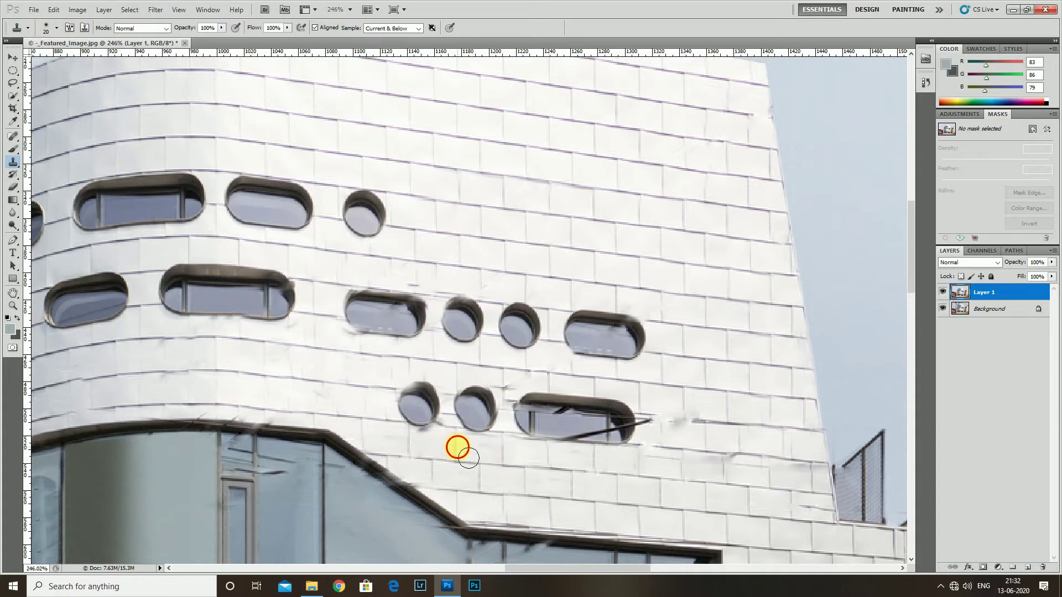
{"action": "scroll", "coordinate": [432, 441], "scroll_direction": "down", "scroll_amount": 1}
{"action": "scroll", "coordinate": [494, 356], "scroll_direction": "up", "scroll_amount": 2}
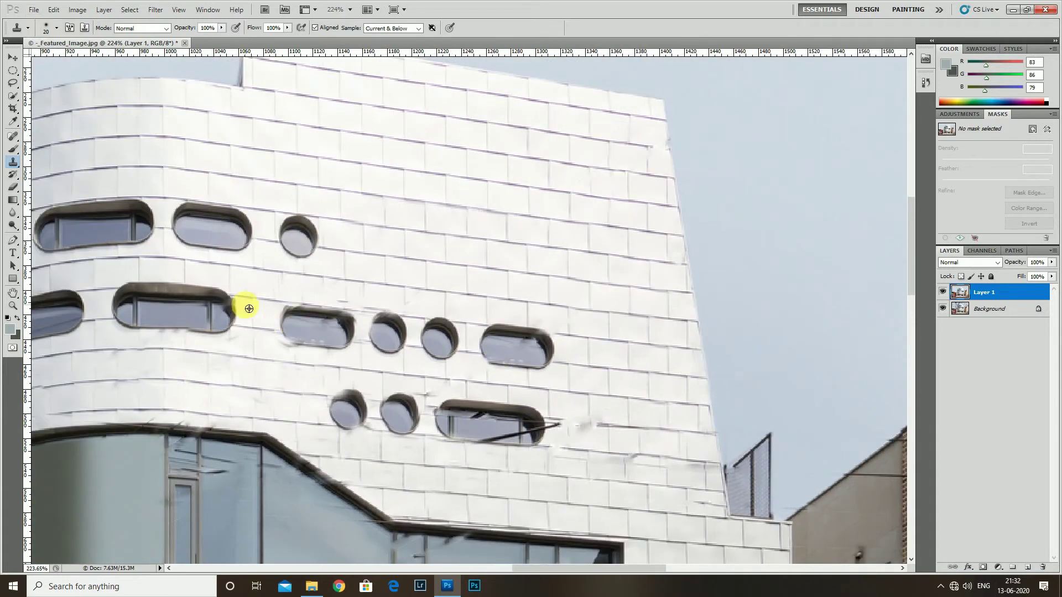
{"action": "scroll", "coordinate": [474, 361], "scroll_direction": "down", "scroll_amount": 1}
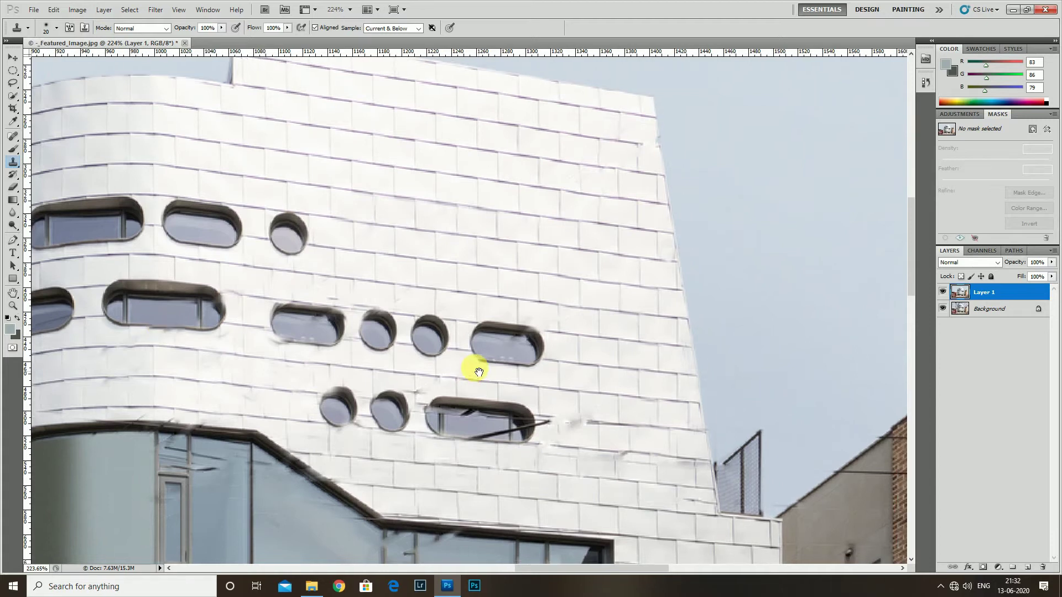
{"action": "scroll", "coordinate": [577, 395], "scroll_direction": "up", "scroll_amount": 1}
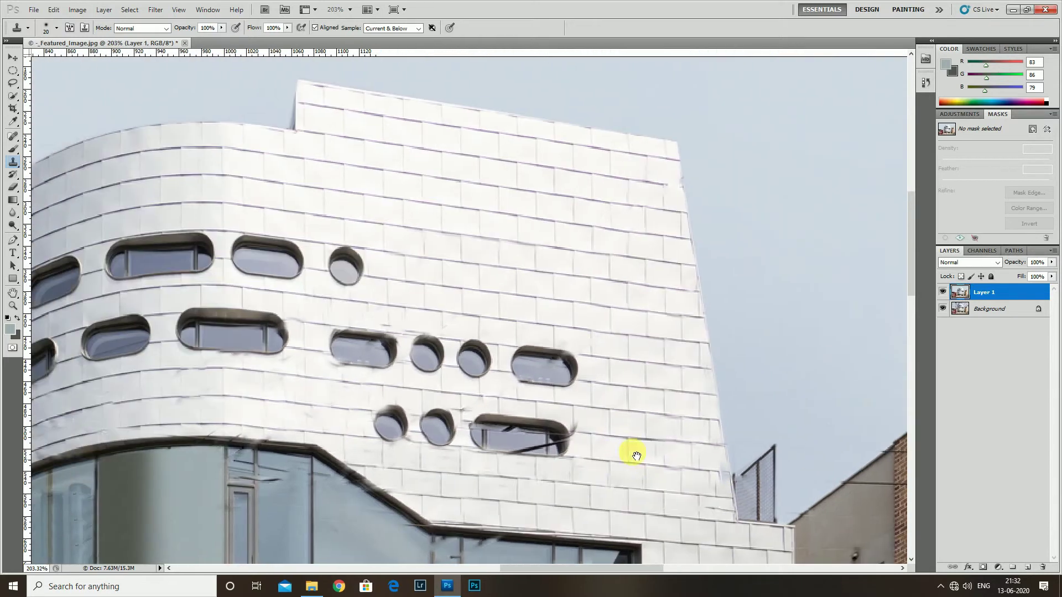
{"action": "scroll", "coordinate": [559, 462], "scroll_direction": "down", "scroll_amount": 2}
Clone over the dark streak beside the lower oval window and the light streak above the ledge.
{"action": "mouse_move", "coordinate": [549, 443]}
{"action": "left_mouse_down"}
{"action": "mouse_move", "coordinate": [534, 439]}
{"action": "mouse_move", "coordinate": [583, 412]}
{"action": "left_mouse_up"}
{"action": "left_click_drag", "start_coordinate": [623, 488], "coordinate": [618, 402]}
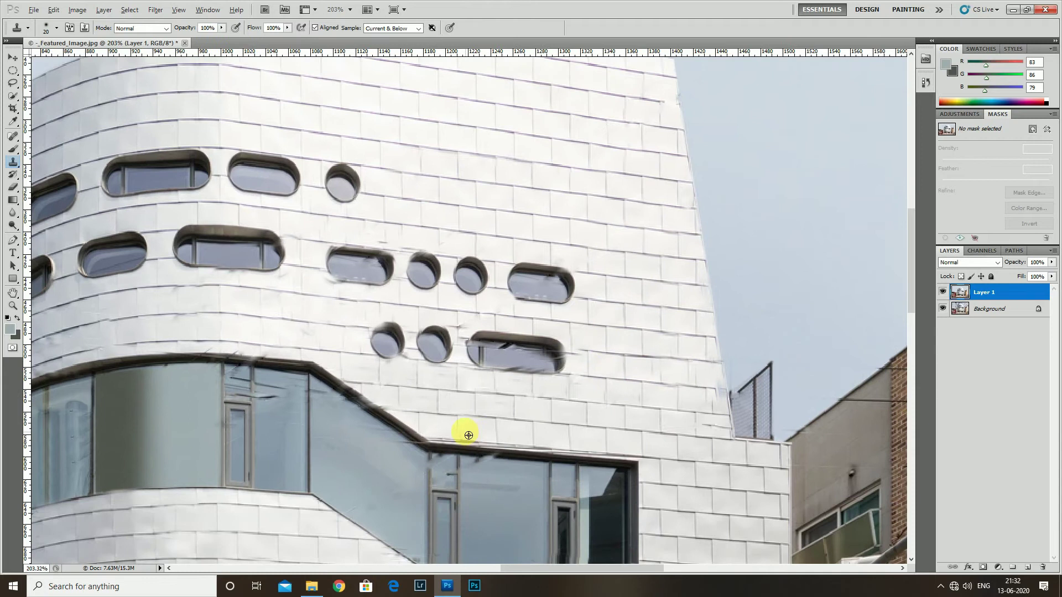
{"action": "scroll", "coordinate": [471, 442], "scroll_direction": "up", "scroll_amount": 1}
{"action": "key", "text": "bracketleft"}
{"action": "key", "text": "bracketleft"}
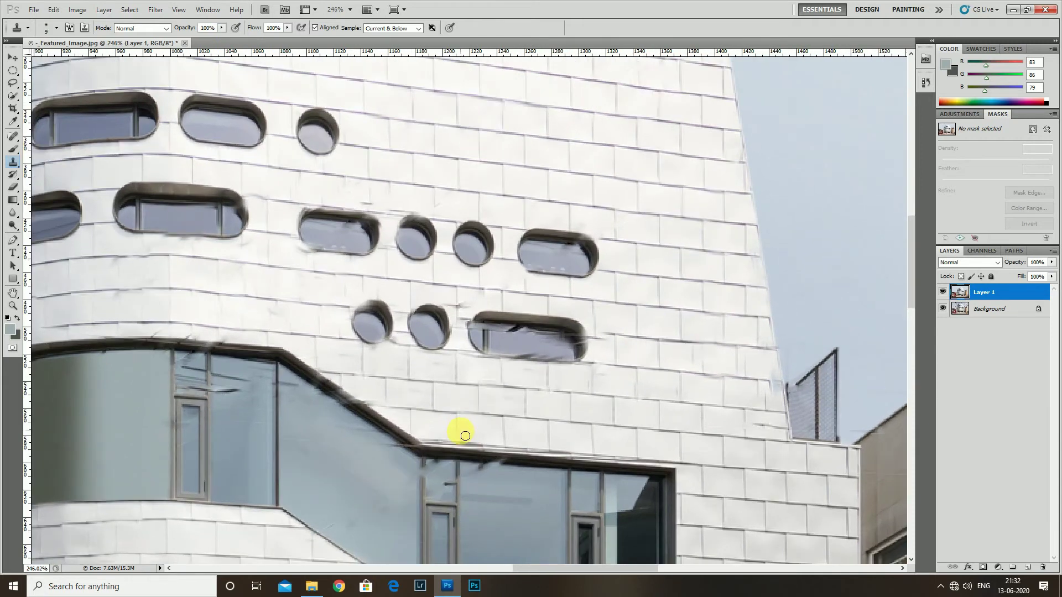
{"action": "left_click_drag", "start_coordinate": [460, 447], "coordinate": [587, 458]}
{"action": "scroll", "coordinate": [704, 465], "scroll_direction": "down", "scroll_amount": 9}
{"action": "scroll", "coordinate": [510, 386], "scroll_direction": "up", "scroll_amount": 2}
With a small Eraser, erase the clone smears covering the round and oval windows.
{"action": "scroll", "coordinate": [517, 404], "scroll_direction": "up", "scroll_amount": 5}
{"action": "scroll", "coordinate": [291, 407], "scroll_direction": "up", "scroll_amount": 1}
{"action": "scroll", "coordinate": [290, 407], "scroll_direction": "up", "scroll_amount": 1}
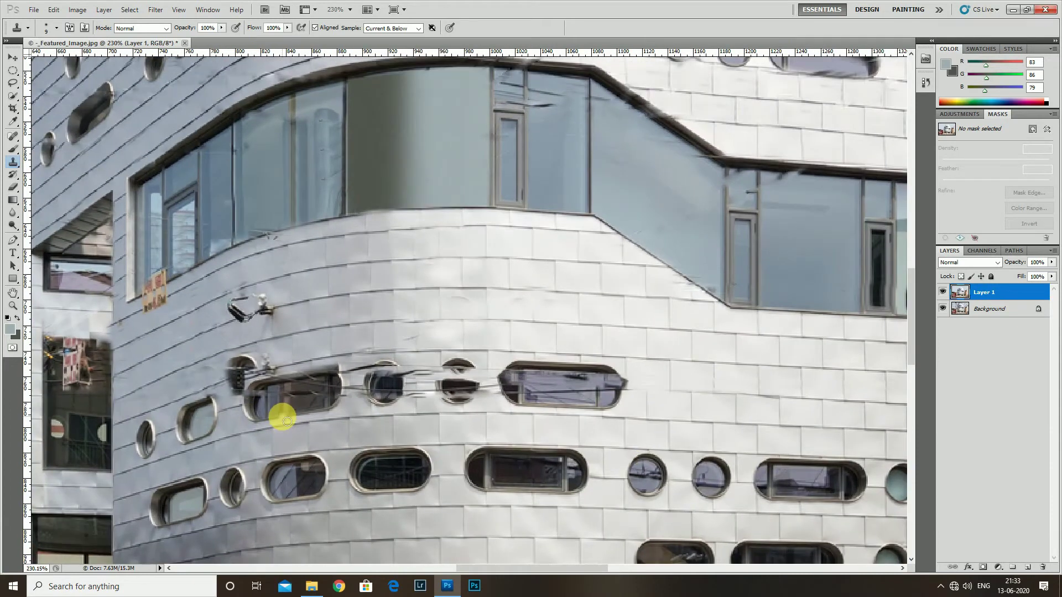
{"action": "key", "text": "e"}
{"action": "key", "text": "bracketleft"}
{"action": "key", "text": "bracketleft"}
{"action": "key", "text": "bracketleft"}
{"action": "mouse_move", "coordinate": [451, 372]}
{"action": "left_mouse_down"}
{"action": "mouse_move", "coordinate": [448, 400]}
{"action": "mouse_move", "coordinate": [478, 382]}
{"action": "mouse_move", "coordinate": [483, 391]}
{"action": "mouse_move", "coordinate": [535, 384]}
{"action": "mouse_move", "coordinate": [517, 398]}
{"action": "mouse_move", "coordinate": [569, 367]}
{"action": "mouse_move", "coordinate": [612, 380]}
{"action": "left_mouse_up"}
{"action": "scroll", "coordinate": [612, 380], "scroll_direction": "left", "scroll_amount": 2}
{"action": "mouse_move", "coordinate": [450, 368]}
{"action": "left_mouse_down"}
{"action": "mouse_move", "coordinate": [428, 380]}
{"action": "mouse_move", "coordinate": [327, 379]}
{"action": "mouse_move", "coordinate": [341, 397]}
{"action": "mouse_move", "coordinate": [360, 373]}
{"action": "mouse_move", "coordinate": [807, 333]}
{"action": "left_mouse_up"}
{"action": "scroll", "coordinate": [403, 372], "scroll_direction": "left", "scroll_amount": 3}
Show the retouched layer again, erase the smear near the left oval window, and view the whole image.
{"action": "left_click", "coordinate": [943, 292]}
{"action": "scroll", "coordinate": [451, 381], "scroll_direction": "up", "scroll_amount": 1}
{"action": "mouse_move", "coordinate": [339, 391]}
{"action": "left_mouse_down"}
{"action": "mouse_move", "coordinate": [325, 399]}
{"action": "mouse_move", "coordinate": [441, 380]}
{"action": "mouse_move", "coordinate": [440, 390]}
{"action": "left_mouse_up"}
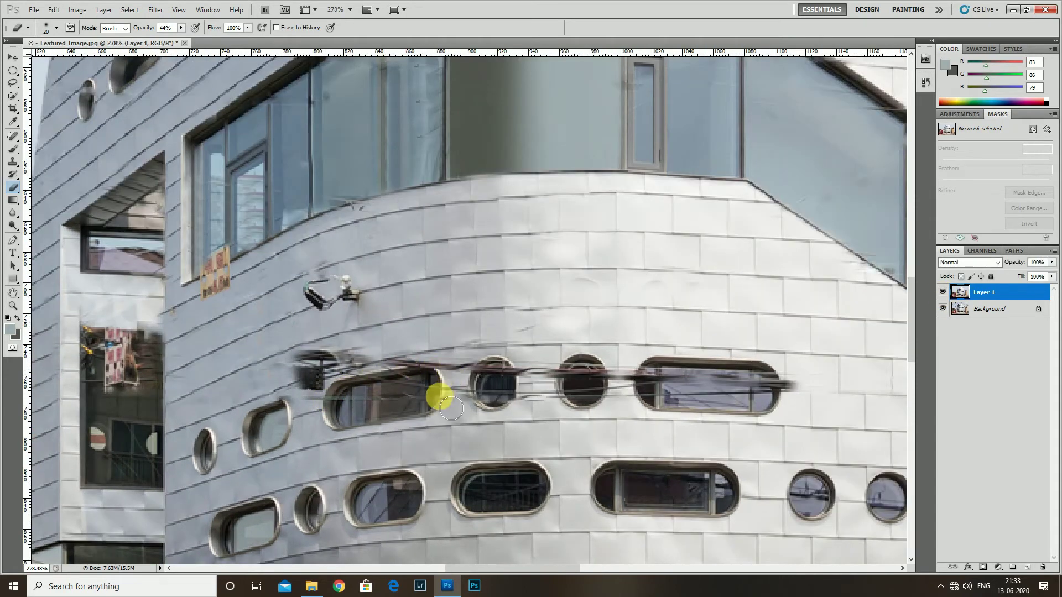
{"action": "key", "text": "ctrl+0"}
{"action": "scroll", "coordinate": [334, 237], "scroll_direction": "up", "scroll_amount": 2}
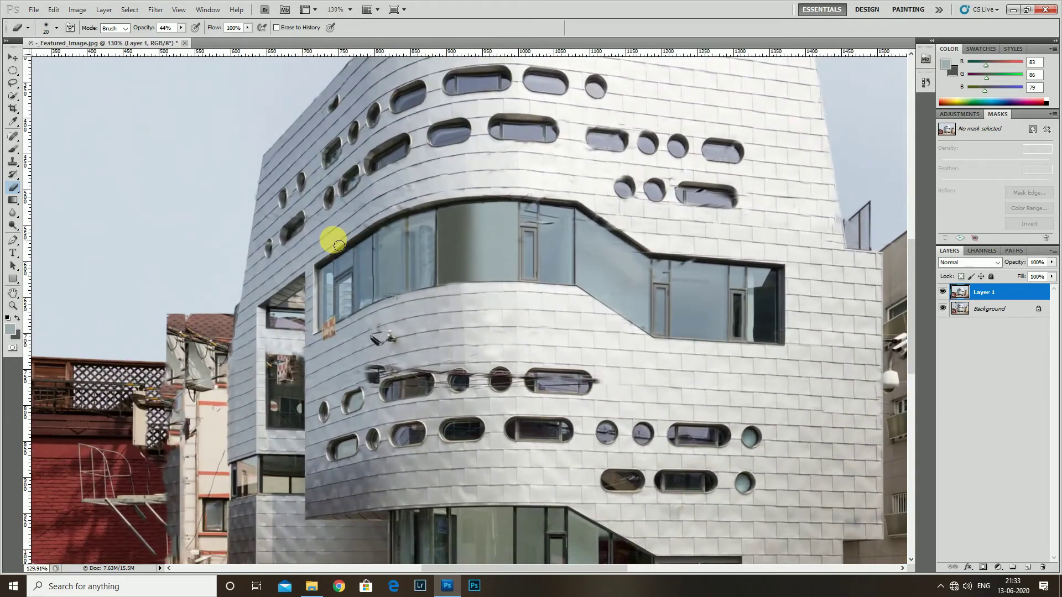
{"action": "scroll", "coordinate": [310, 280], "scroll_direction": "up", "scroll_amount": 2}
{"action": "scroll", "coordinate": [290, 272], "scroll_direction": "up", "scroll_amount": 1}
Erase the smear across the upper oval window, then inspect the right side and upper window rows.
{"action": "mouse_move", "coordinate": [291, 272]}
{"action": "left_mouse_down"}
{"action": "mouse_move", "coordinate": [331, 274]}
{"action": "mouse_move", "coordinate": [308, 289]}
{"action": "mouse_move", "coordinate": [339, 287]}
{"action": "mouse_move", "coordinate": [315, 292]}
{"action": "mouse_move", "coordinate": [310, 322]}
{"action": "left_mouse_up"}
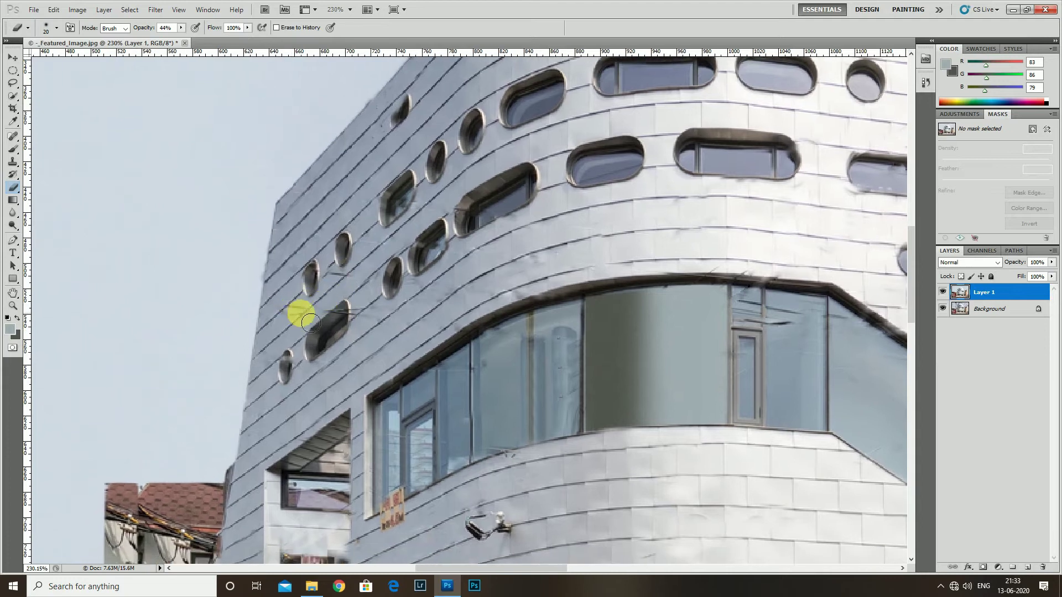
{"action": "scroll", "coordinate": [310, 322], "scroll_direction": "down", "scroll_amount": 1}
{"action": "scroll", "coordinate": [375, 280], "scroll_direction": "down", "scroll_amount": 1}
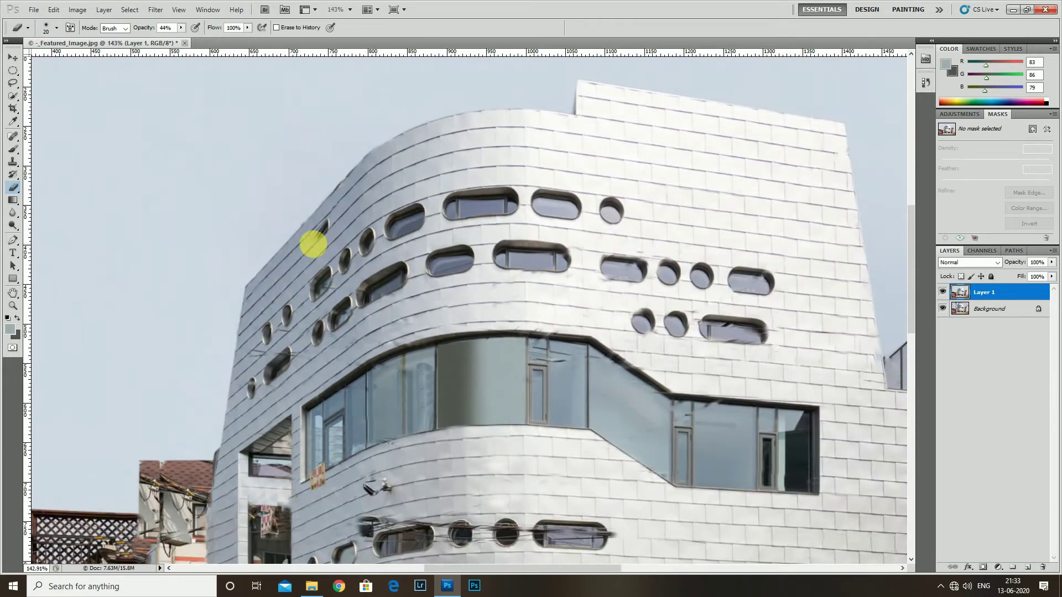
{"action": "mouse_move", "coordinate": [313, 236]}
{"action": "left_mouse_down"}
{"action": "mouse_move", "coordinate": [487, 315]}
{"action": "mouse_move", "coordinate": [576, 247]}
{"action": "mouse_move", "coordinate": [543, 271]}
{"action": "mouse_move", "coordinate": [526, 337]}
{"action": "left_mouse_up"}
{"action": "scroll", "coordinate": [471, 263], "scroll_direction": "up", "scroll_amount": 1}
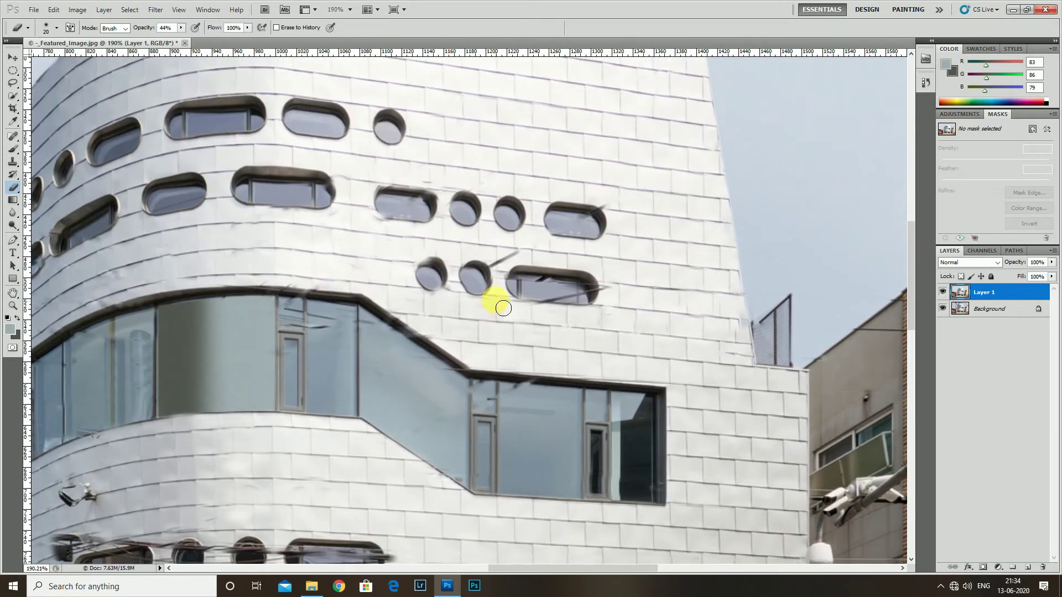
{"action": "left_click_drag", "start_coordinate": [570, 294], "coordinate": [569, 245]}
{"action": "scroll", "coordinate": [570, 246], "scroll_direction": "down", "scroll_amount": 2}
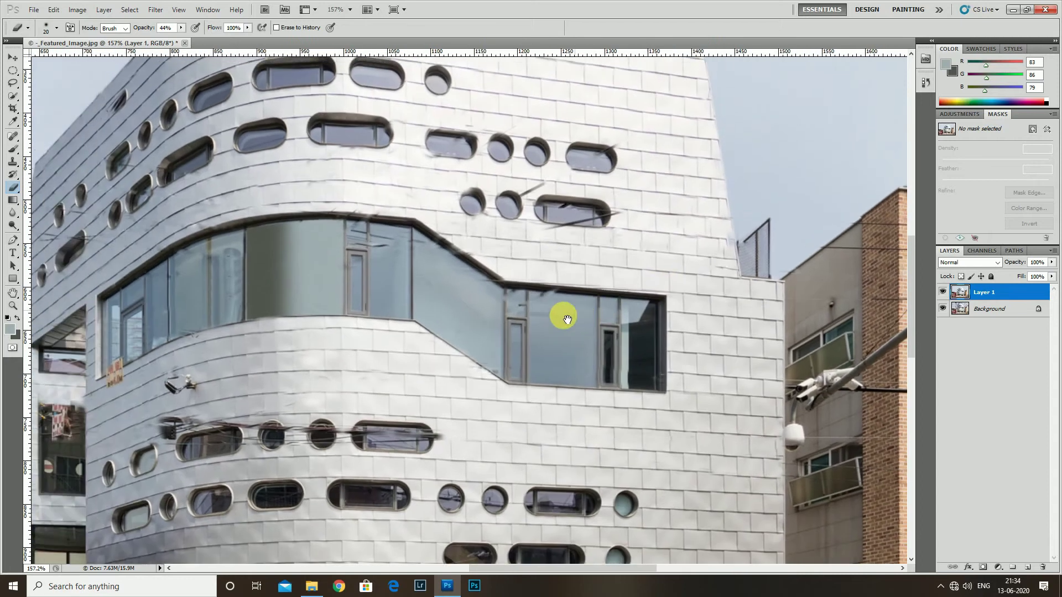
{"action": "scroll", "coordinate": [419, 255], "scroll_direction": "down", "scroll_amount": 2}
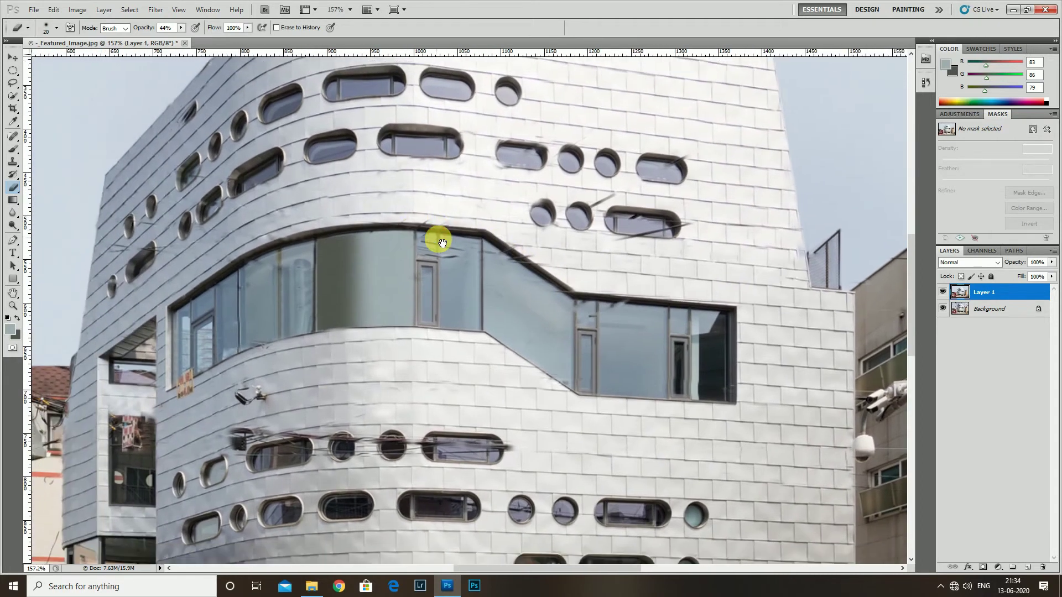
{"action": "scroll", "coordinate": [416, 332], "scroll_direction": "up", "scroll_amount": 1}
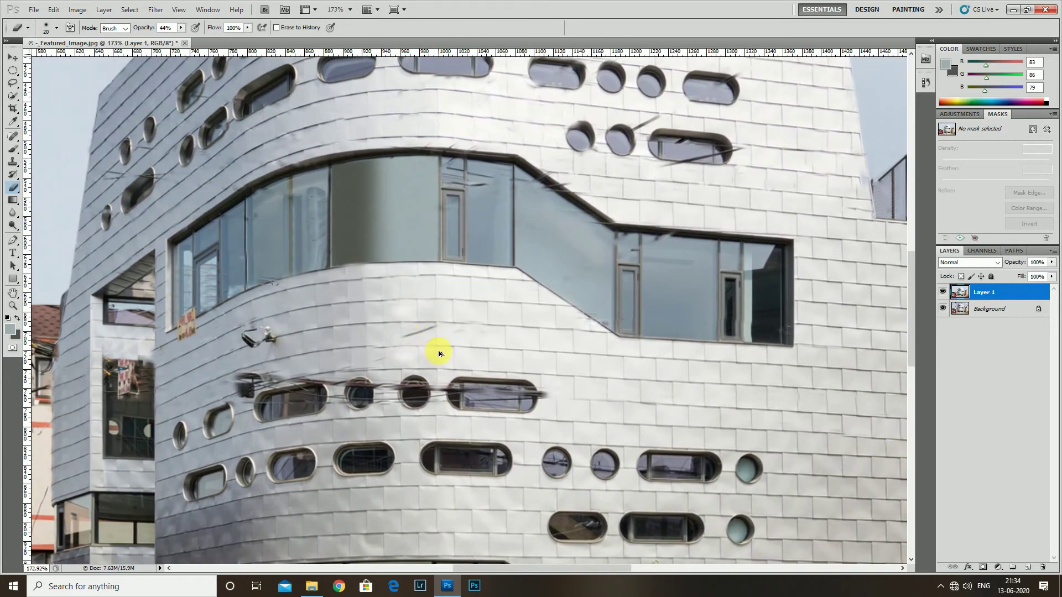
{"action": "scroll", "coordinate": [379, 403], "scroll_direction": "down", "scroll_amount": 3}
{"action": "scroll", "coordinate": [372, 380], "scroll_direction": "down", "scroll_amount": 3}
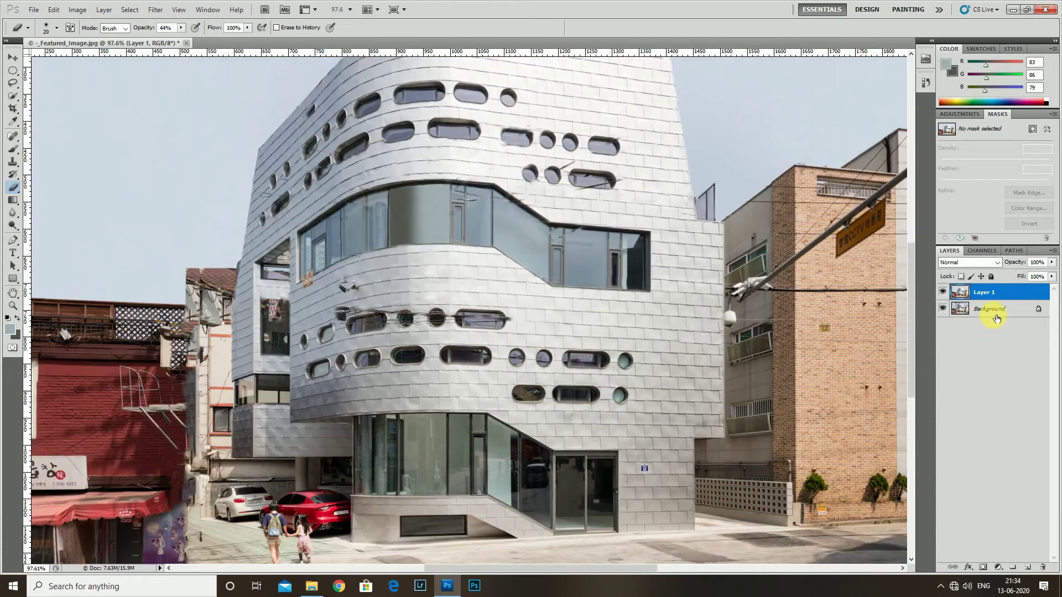
Select the Background layer and toggle the retouched layer to compare with the original.
{"action": "left_click", "coordinate": [996, 316]}
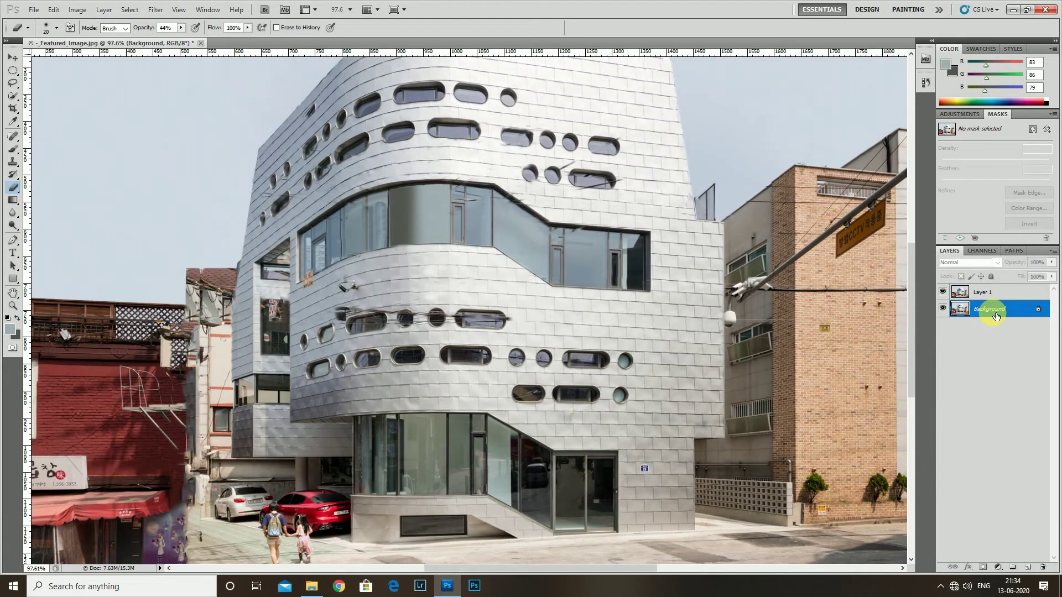
{"action": "left_click", "coordinate": [990, 293]}
{"action": "left_click", "coordinate": [942, 293]}
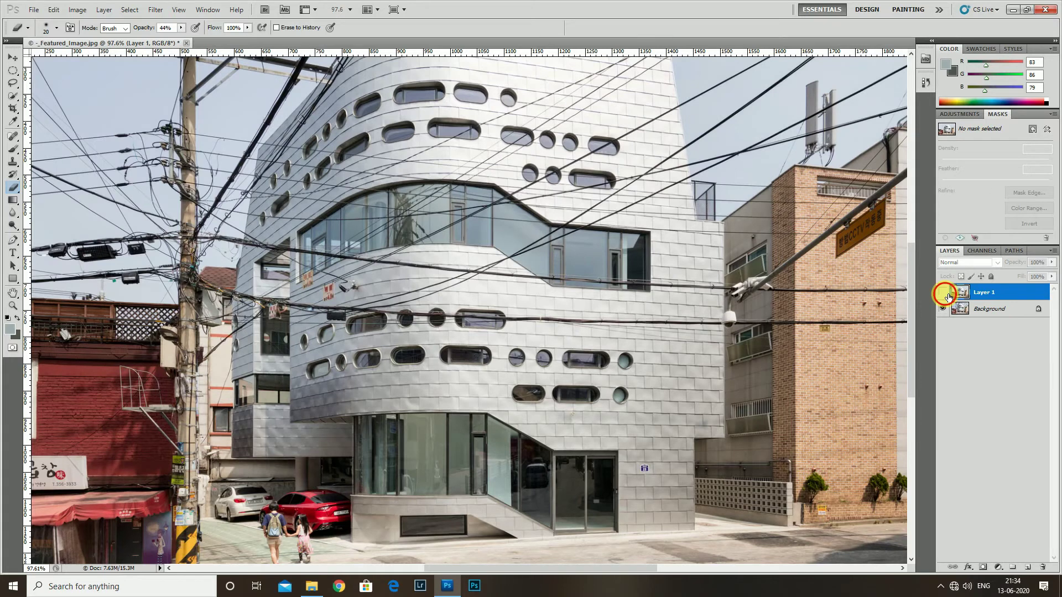
{"action": "scroll", "coordinate": [365, 326], "scroll_direction": "up", "scroll_amount": 3}
{"action": "scroll", "coordinate": [365, 326], "scroll_direction": "up", "scroll_amount": 1}
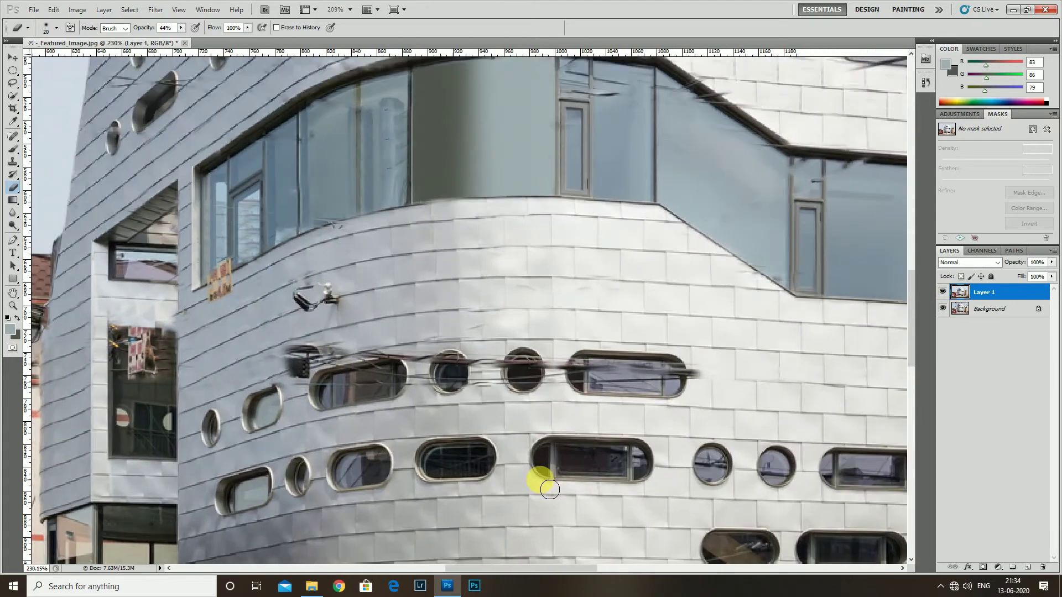
{"action": "scroll", "coordinate": [541, 482], "scroll_direction": "up", "scroll_amount": 2}
{"action": "key", "text": "super"}
{"action": "left_click", "coordinate": [569, 454]}
{"action": "scroll", "coordinate": [564, 457], "scroll_direction": "down", "scroll_amount": 1}
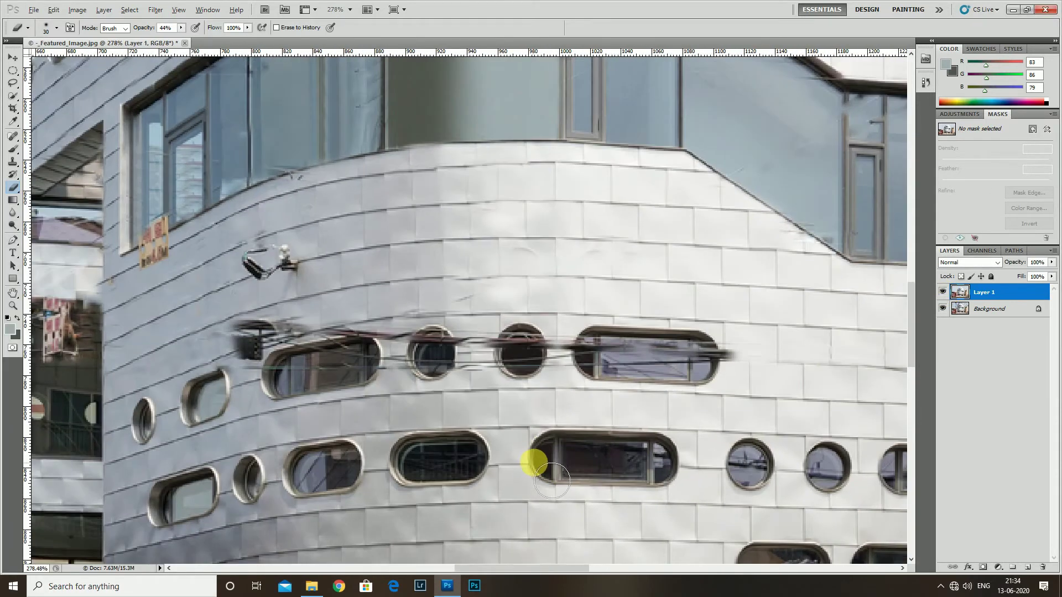
{"action": "scroll", "coordinate": [540, 462], "scroll_direction": "up", "scroll_amount": 1}
Clone clean glass over the blurred wires inside the long oval window.
{"action": "key", "text": "s"}
{"action": "key", "text": "alt+s"}
{"action": "key", "text": "Escape"}
{"action": "key", "text": "b"}
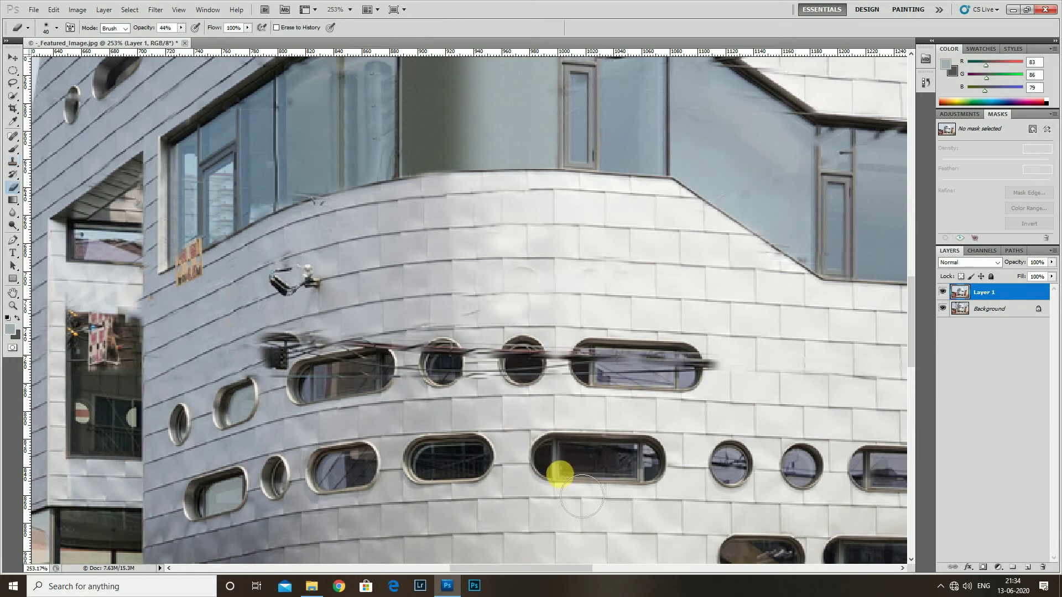
{"action": "left_click", "coordinate": [12, 161]}
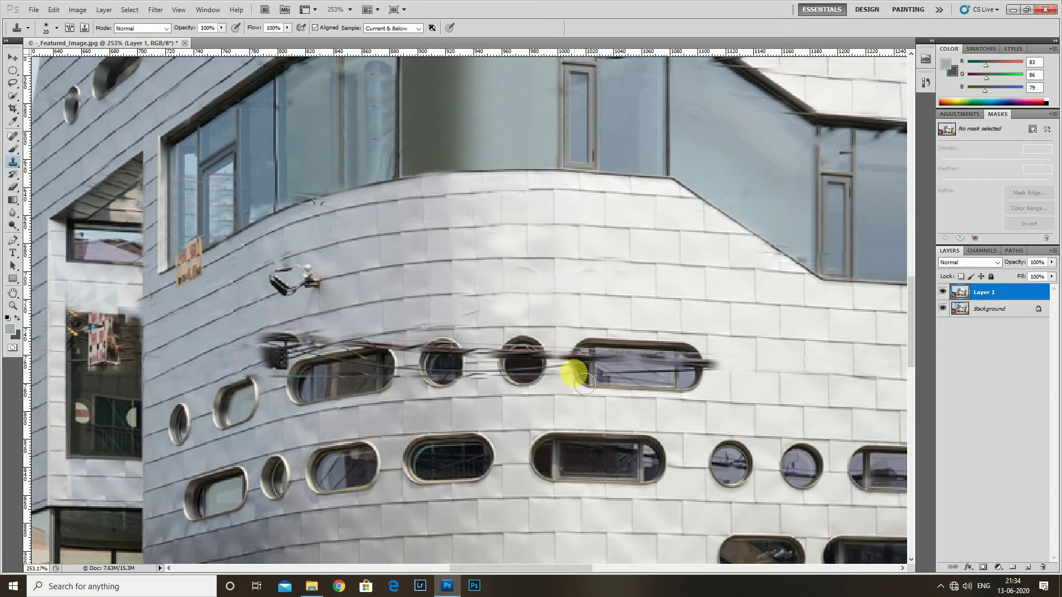
{"action": "mouse_move", "coordinate": [587, 382]}
{"action": "left_mouse_down"}
{"action": "mouse_move", "coordinate": [666, 390]}
{"action": "mouse_move", "coordinate": [697, 367]}
{"action": "mouse_move", "coordinate": [694, 382]}
{"action": "mouse_move", "coordinate": [610, 382]}
{"action": "mouse_move", "coordinate": [612, 368]}
{"action": "mouse_move", "coordinate": [576, 379]}
{"action": "left_mouse_up"}
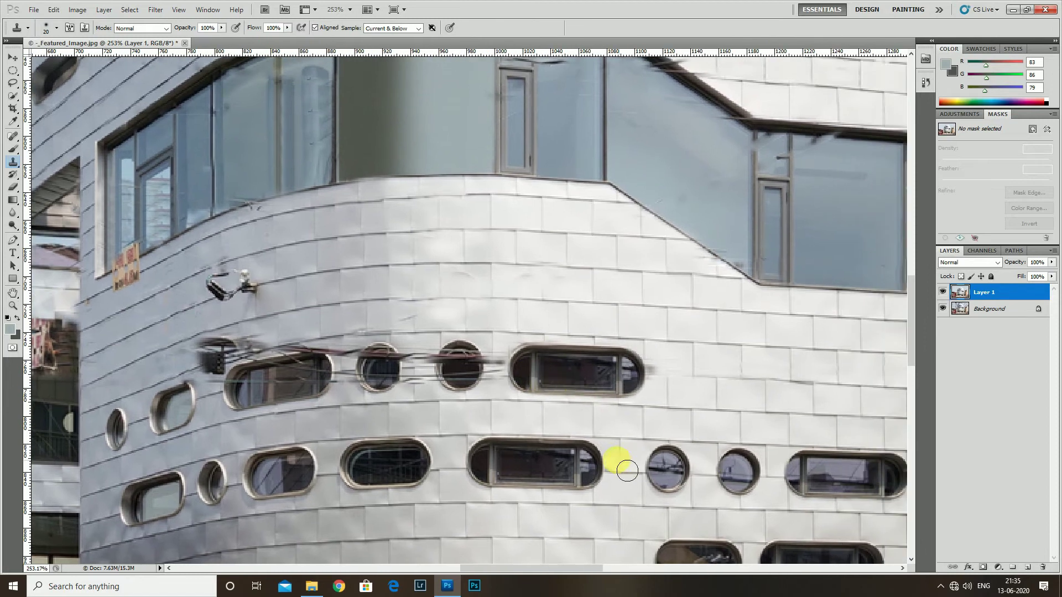
{"action": "scroll", "coordinate": [371, 454], "scroll_direction": "up", "scroll_amount": 1, "text": "alt"}
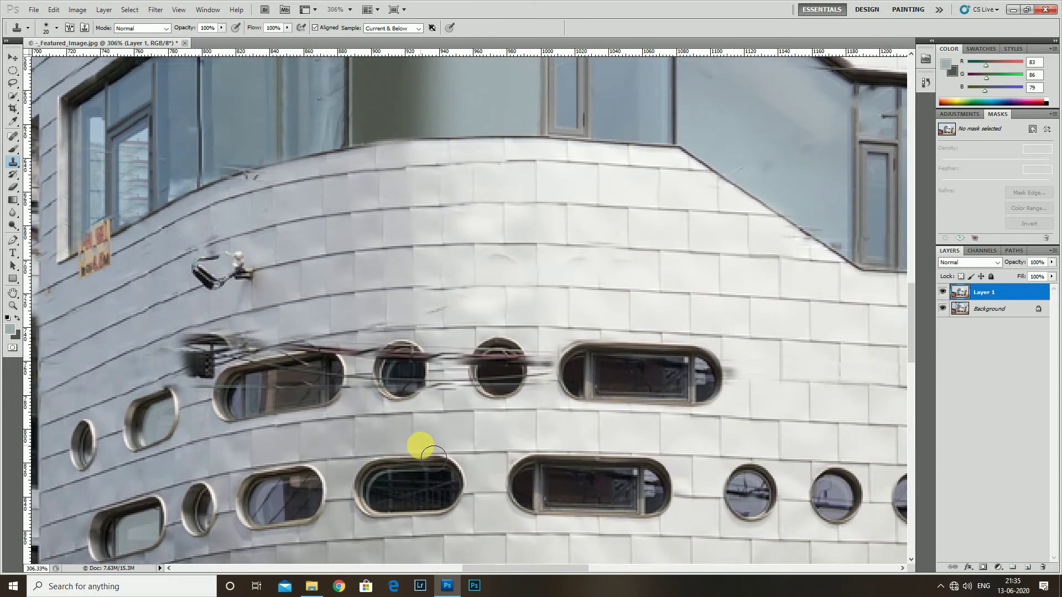
Trace a closed Pen path around the clean lower-left row of oval windows.
{"action": "key", "text": "p"}
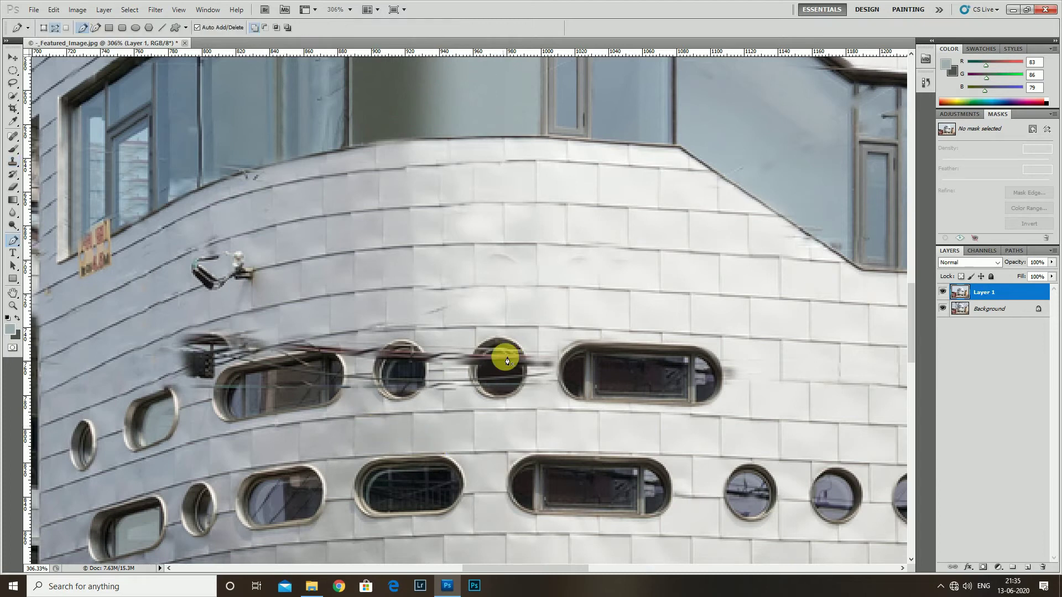
{"action": "scroll", "coordinate": [508, 361], "scroll_direction": "up", "scroll_amount": 1, "text": "alt"}
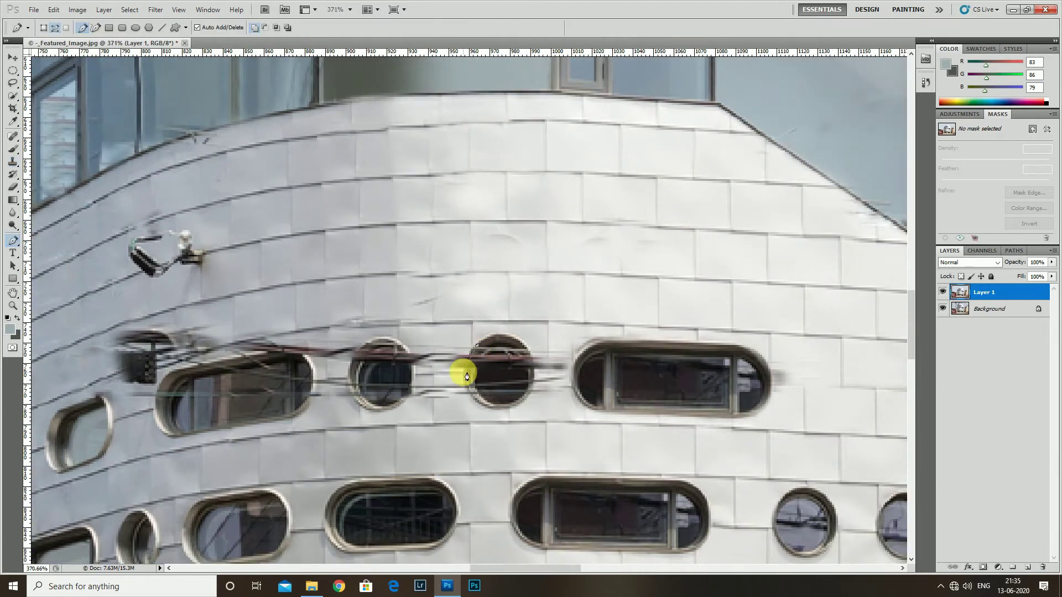
{"action": "left_click", "coordinate": [535, 373]}
{"action": "left_click", "coordinate": [523, 342]}
{"action": "scroll", "coordinate": [493, 337], "scroll_direction": "down", "scroll_amount": 1}
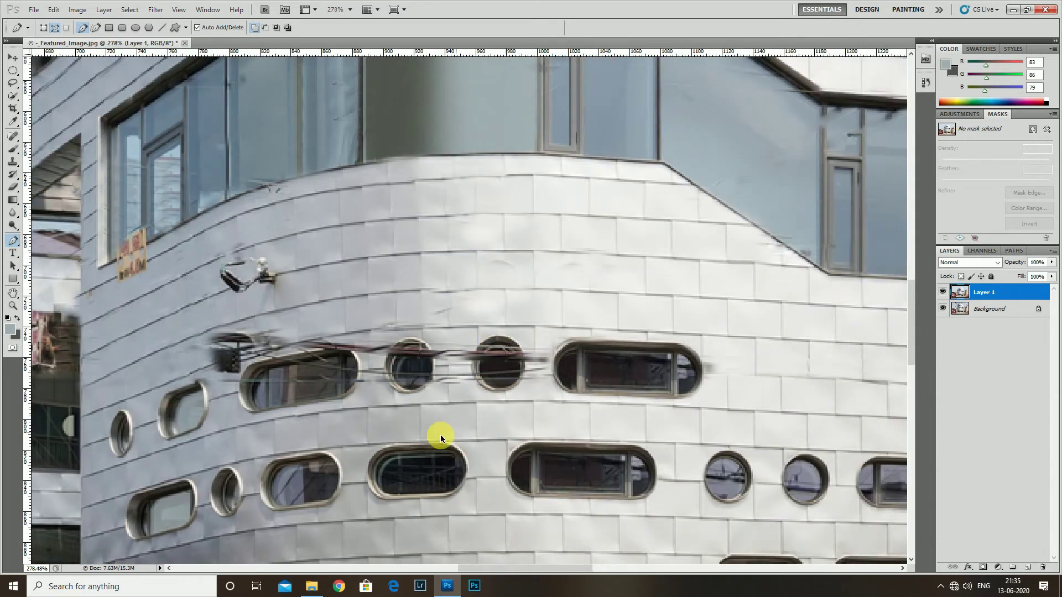
{"action": "scroll", "coordinate": [440, 435], "scroll_direction": "down", "scroll_amount": 1, "text": "alt"}
{"action": "left_click", "coordinate": [133, 498]}
{"action": "mouse_move", "coordinate": [336, 448]}
{"action": "left_mouse_down"}
{"action": "mouse_move", "coordinate": [450, 441]}
{"action": "mouse_move", "coordinate": [478, 380]}
{"action": "left_mouse_up"}
{"action": "left_click", "coordinate": [483, 428]}
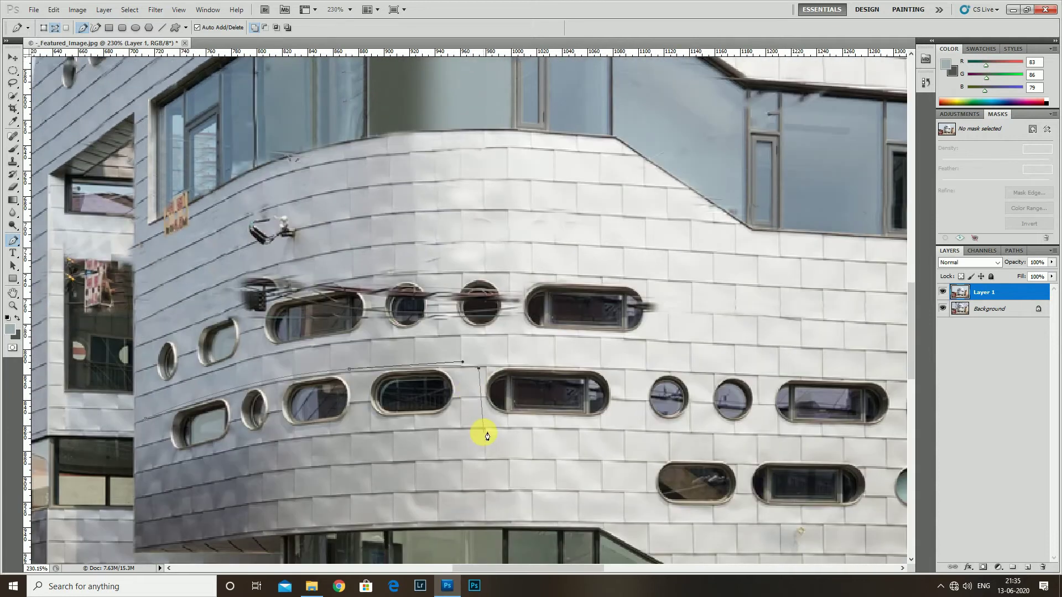
{"action": "left_click_drag", "start_coordinate": [205, 457], "coordinate": [175, 474]}
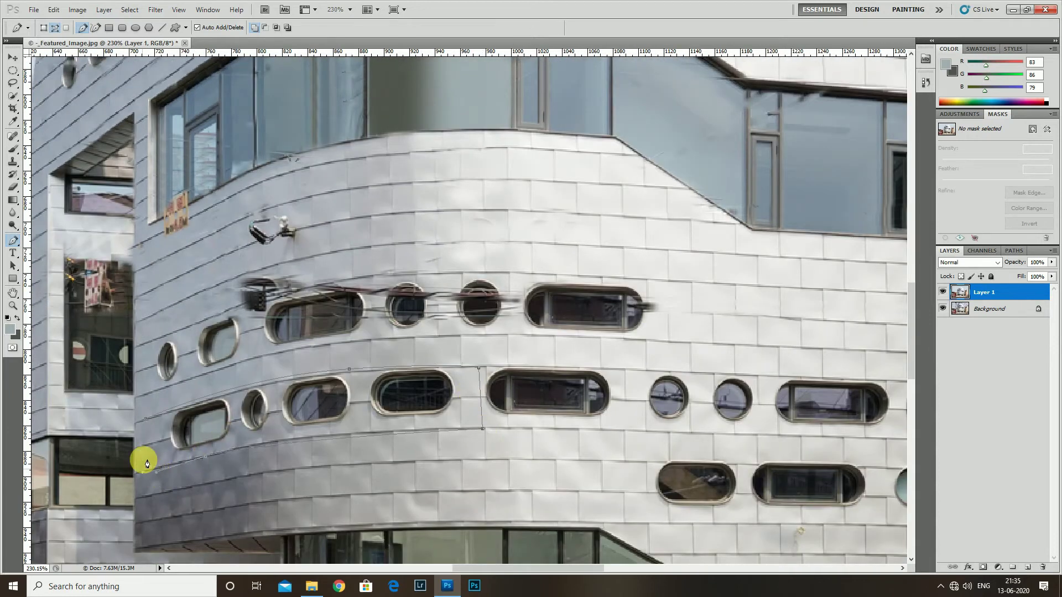
{"action": "scroll", "coordinate": [243, 391], "scroll_direction": "up", "scroll_amount": 1, "text": "alt"}
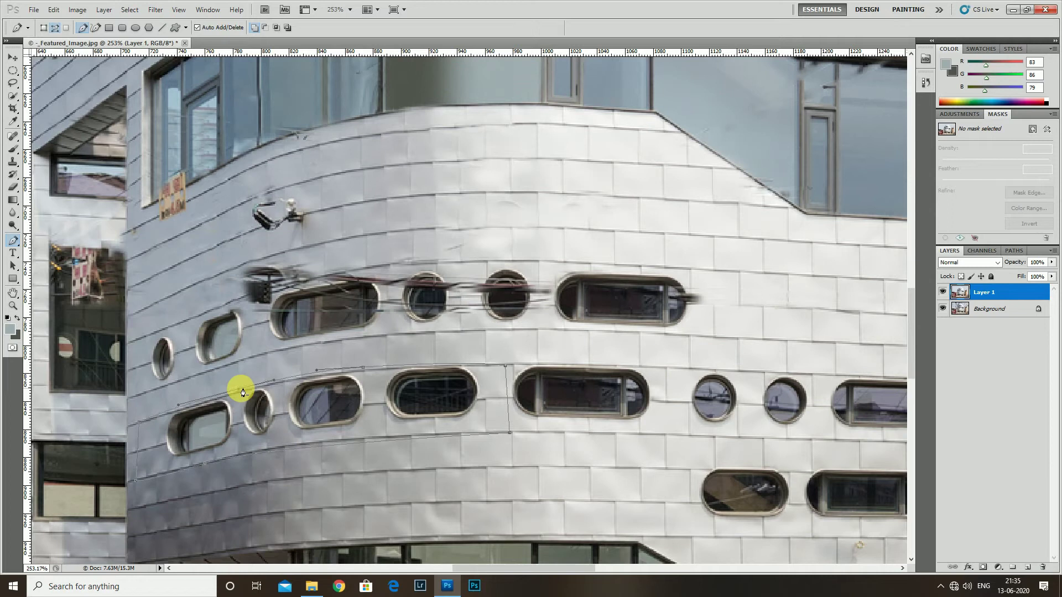
Turn the path into a selection, copy it to a new layer, and move it up the facade.
{"action": "key", "text": "ctrl+Return"}
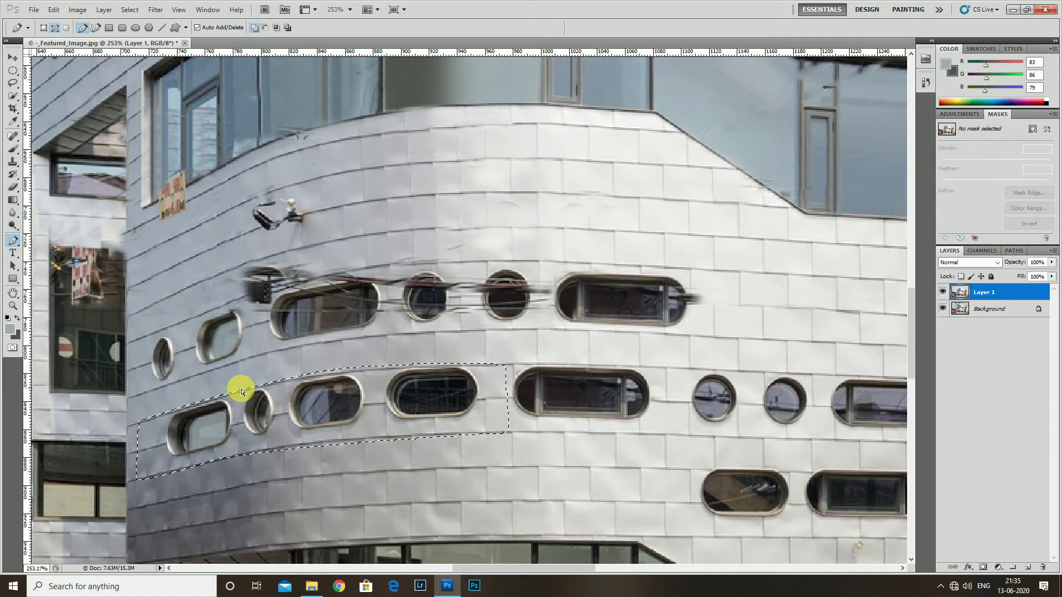
{"action": "key", "text": "ctrl+j"}
{"action": "key", "text": "v"}
{"action": "left_click_drag", "start_coordinate": [348, 400], "coordinate": [351, 304]}
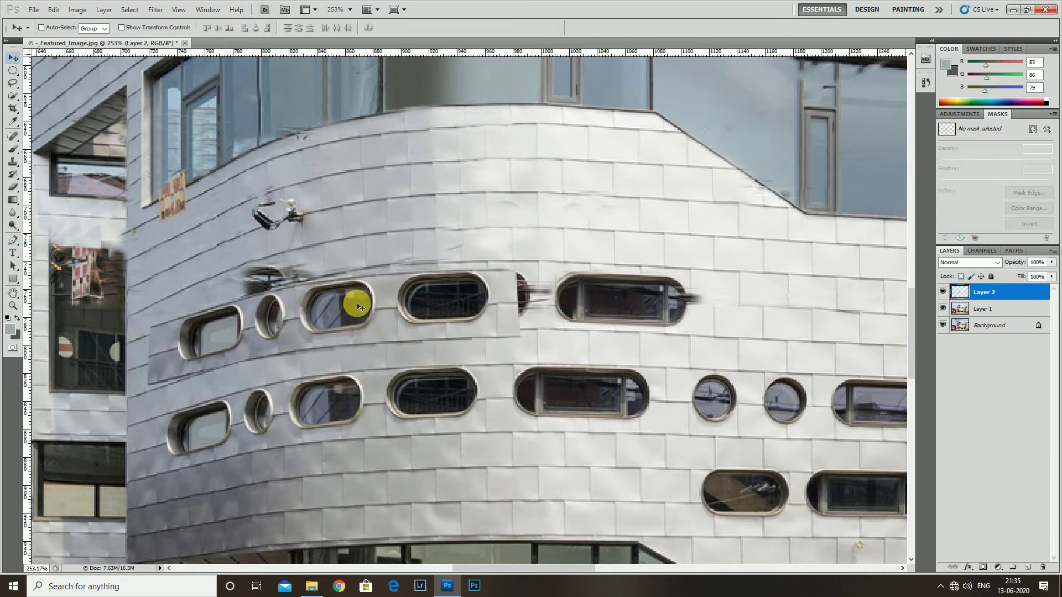
Lower the copied row's opacity and skew its corners to follow the facade's curve.
{"action": "scroll", "coordinate": [351, 304], "scroll_direction": "up", "scroll_amount": 2, "text": "alt"}
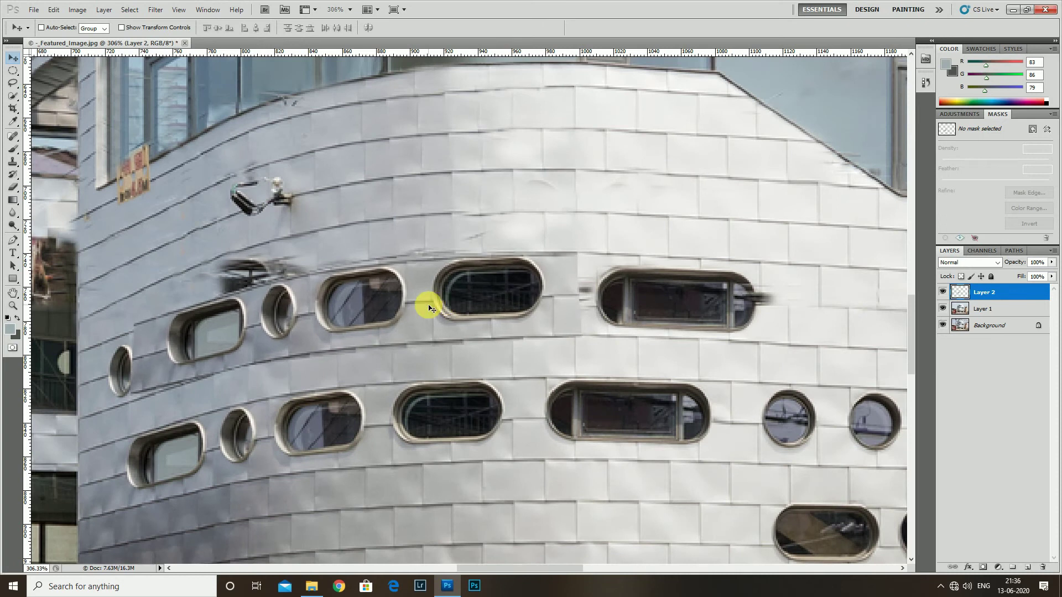
{"action": "left_click", "coordinate": [1052, 262]}
{"action": "mouse_move", "coordinate": [1050, 274]}
{"action": "left_mouse_down"}
{"action": "mouse_move", "coordinate": [1022, 274]}
{"action": "mouse_move", "coordinate": [1037, 270]}
{"action": "left_mouse_up"}
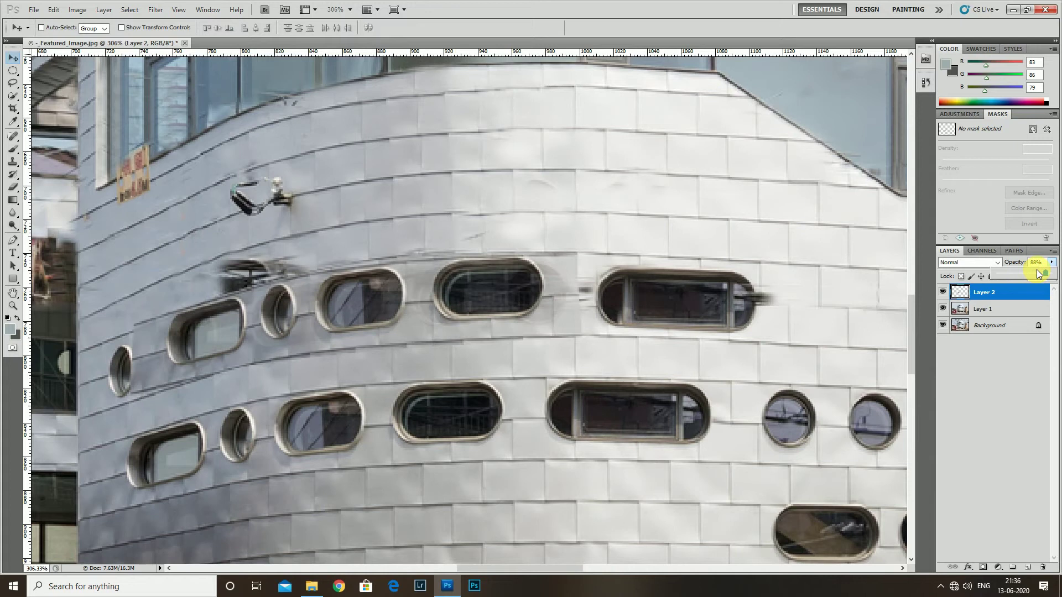
{"action": "key", "text": "ctrl+t"}
{"action": "scroll", "coordinate": [142, 373], "scroll_direction": "up", "scroll_amount": 2}
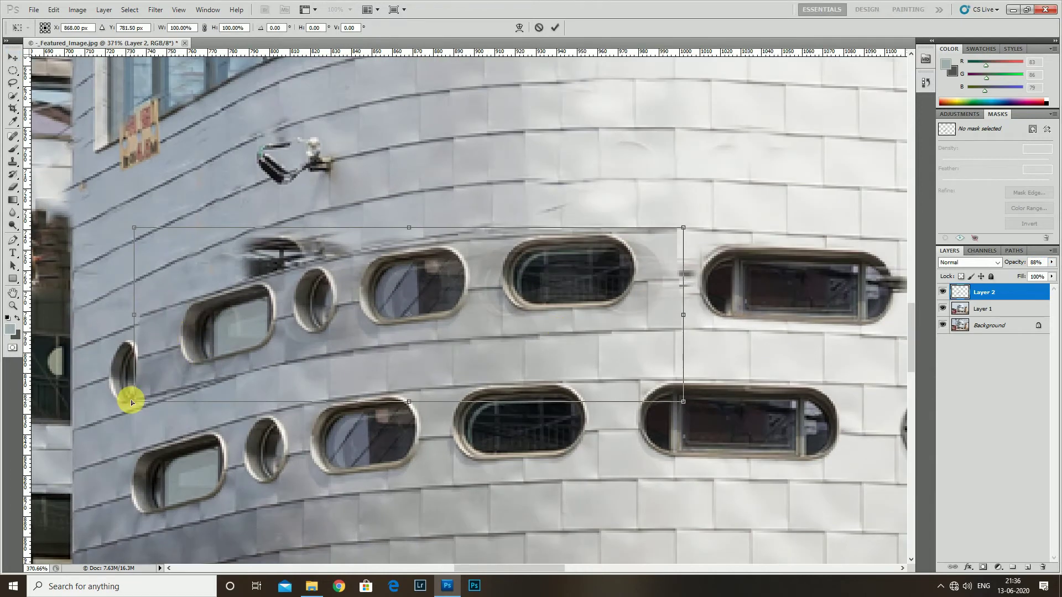
{"action": "left_click_drag", "start_coordinate": [136, 403], "coordinate": [138, 407]}
{"action": "left_click_drag", "start_coordinate": [135, 229], "coordinate": [135, 239]}
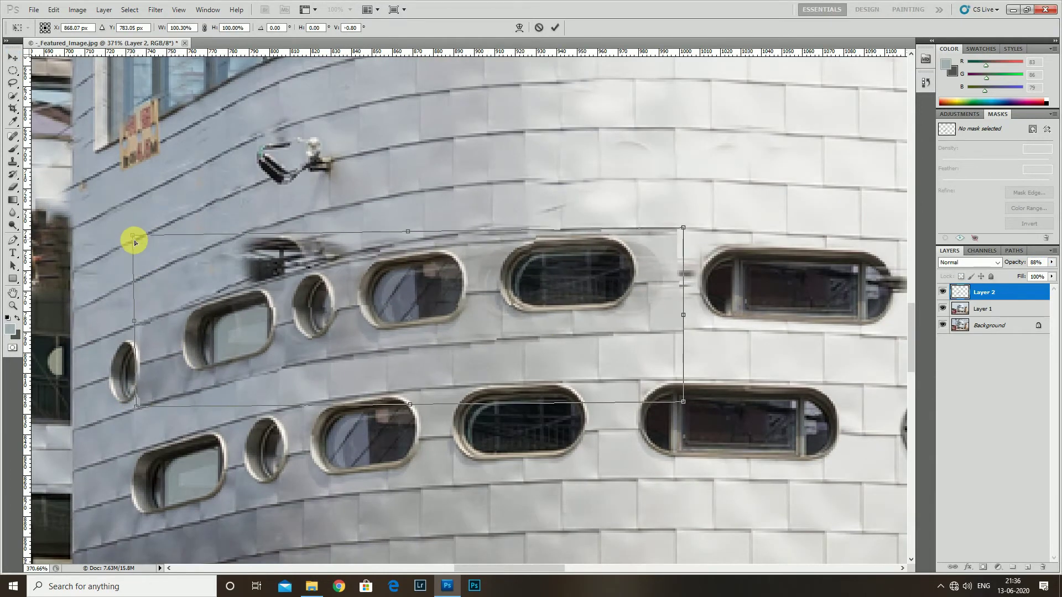
{"action": "left_click_drag", "start_coordinate": [684, 229], "coordinate": [672, 225]}
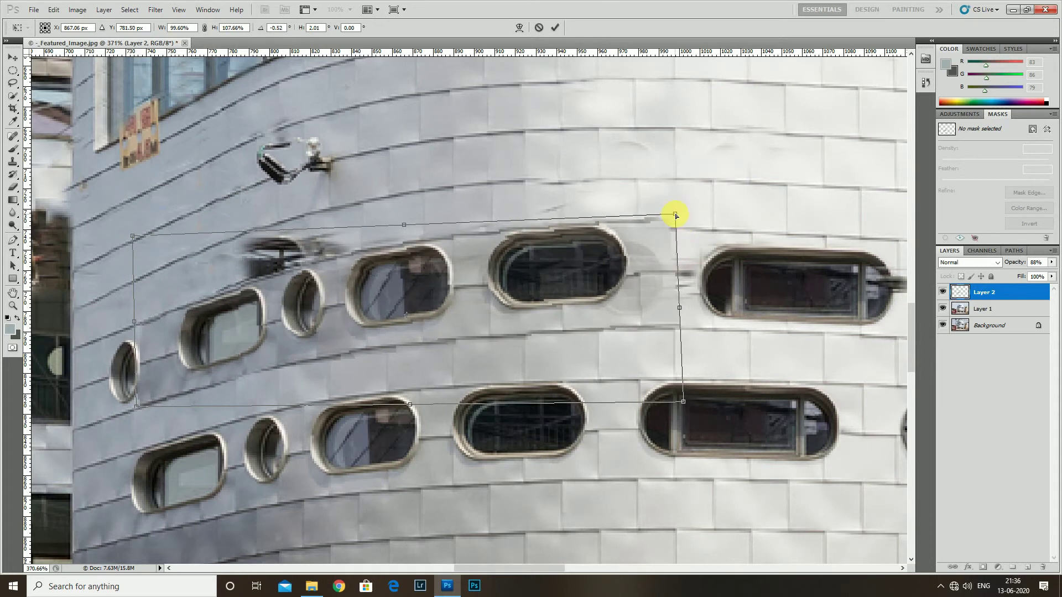
{"action": "key", "text": "Return"}
Erase the hard patch edge beside the wide window and restore the layer to 100% opacity.
{"action": "scroll", "coordinate": [675, 329], "scroll_direction": "down", "scroll_amount": 3}
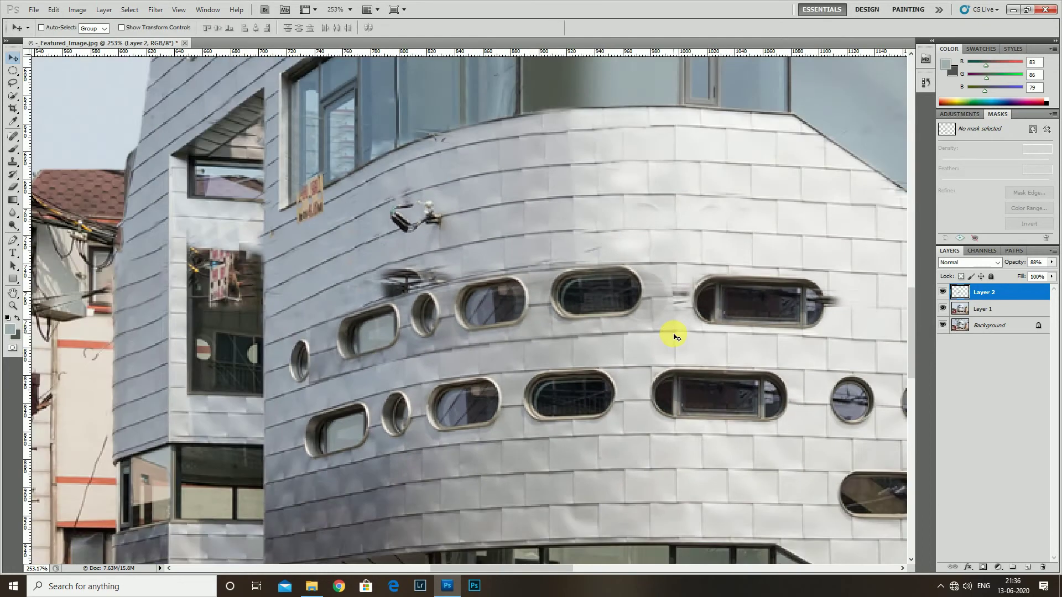
{"action": "scroll", "coordinate": [509, 284], "scroll_direction": "up", "scroll_amount": 3}
{"action": "key", "text": "e"}
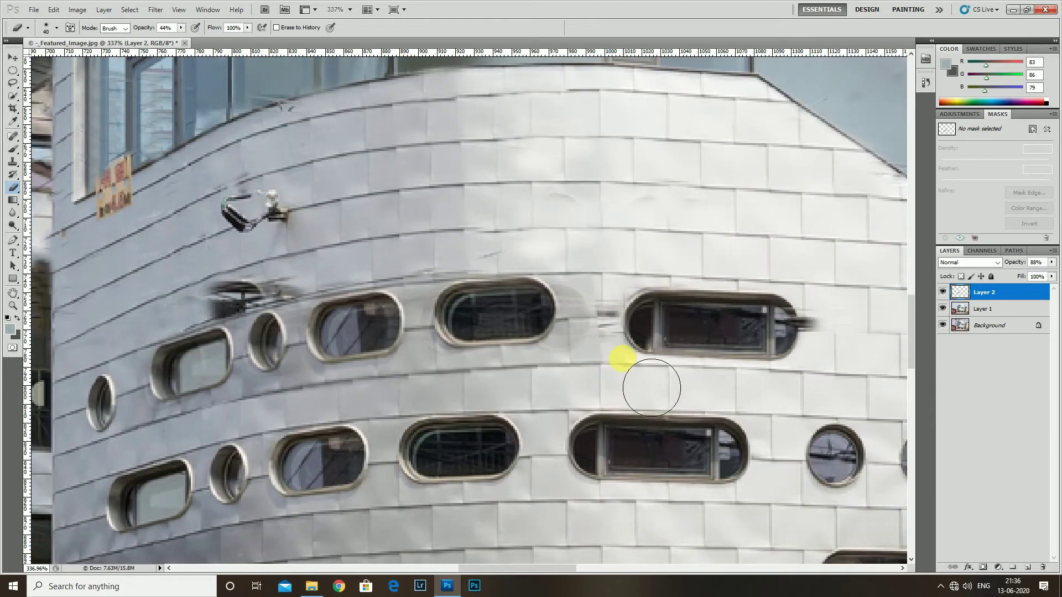
{"action": "left_click_drag", "start_coordinate": [613, 311], "coordinate": [623, 362]}
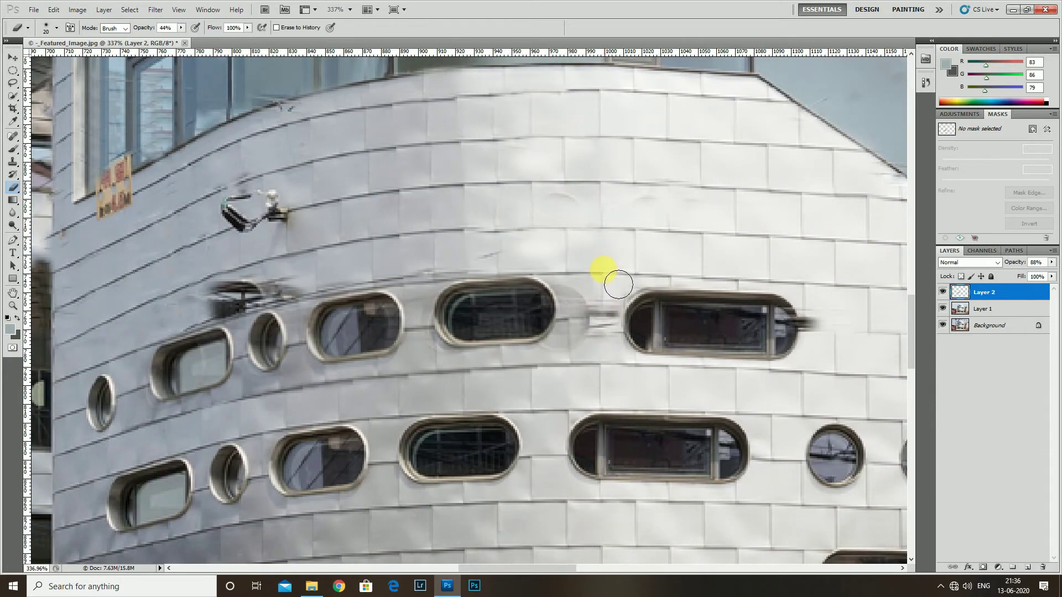
{"action": "key", "text": "ctrl+t"}
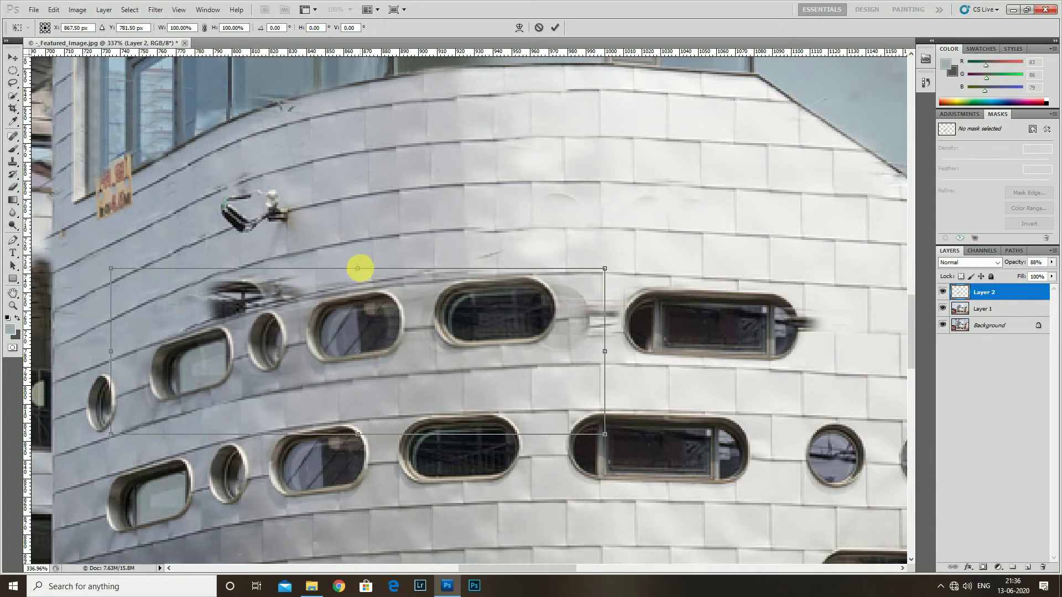
{"action": "double_click", "coordinate": [387, 326]}
{"action": "key", "text": "e"}
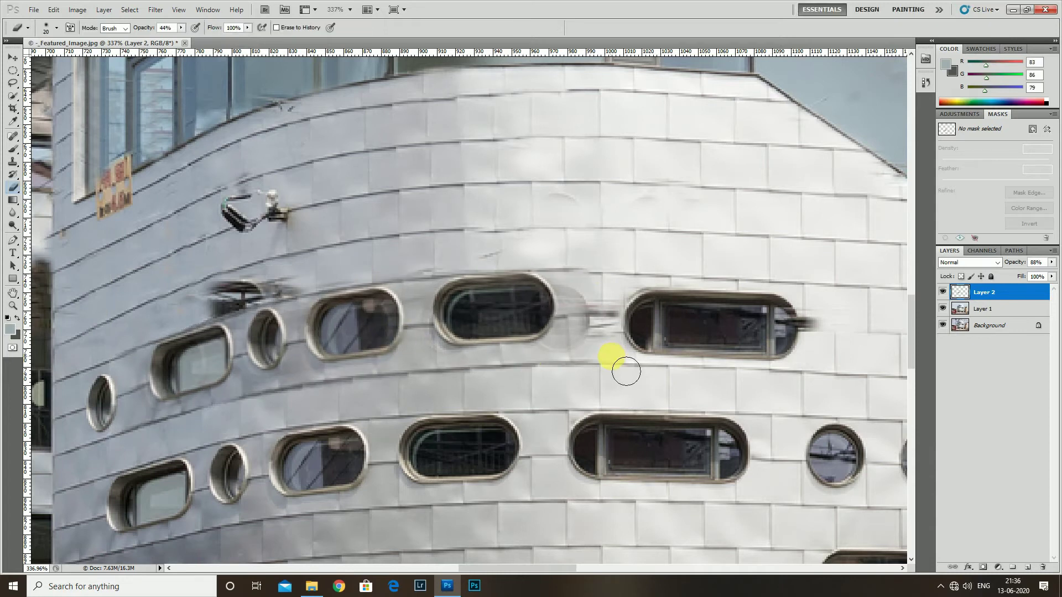
{"action": "left_click_drag", "start_coordinate": [1056, 268], "coordinate": [1055, 273]}
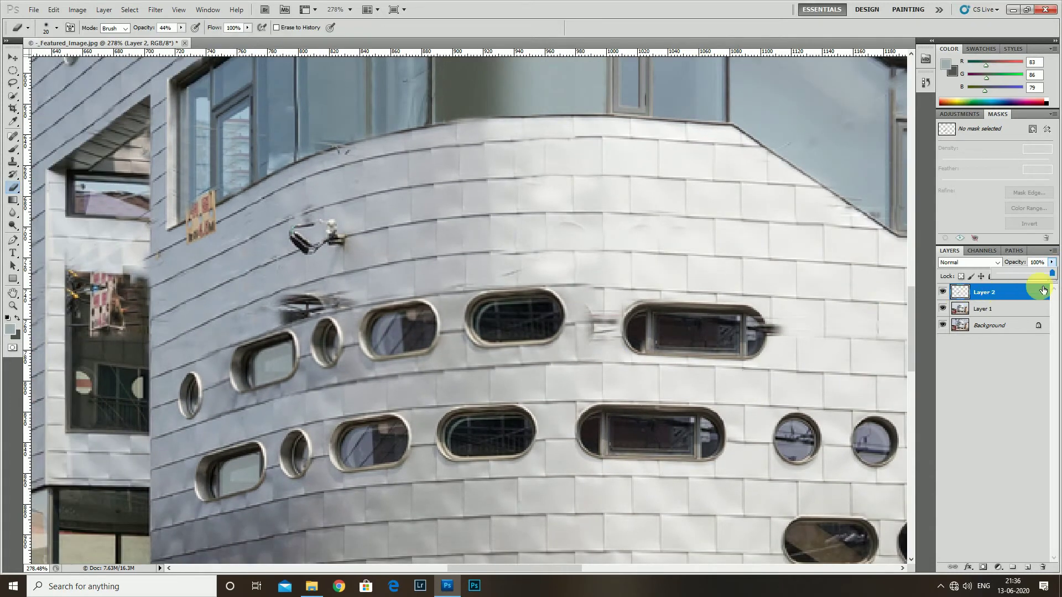
Merge Layer 1 into Layer 2 and switch to the Clone Stamp tool.
{"action": "scroll", "coordinate": [599, 330], "scroll_direction": "down", "scroll_amount": 2}
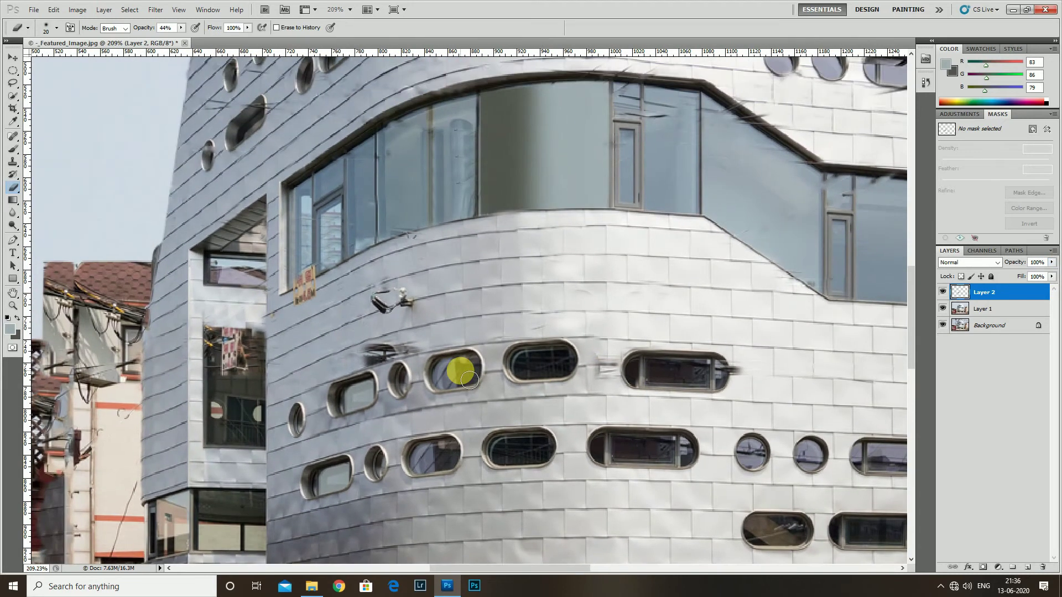
{"action": "left_click", "coordinate": [987, 309], "text": "shift"}
{"action": "key", "text": "ctrl+e"}
{"action": "key", "text": "s"}
{"action": "scroll", "coordinate": [400, 324], "scroll_direction": "up", "scroll_amount": 2}
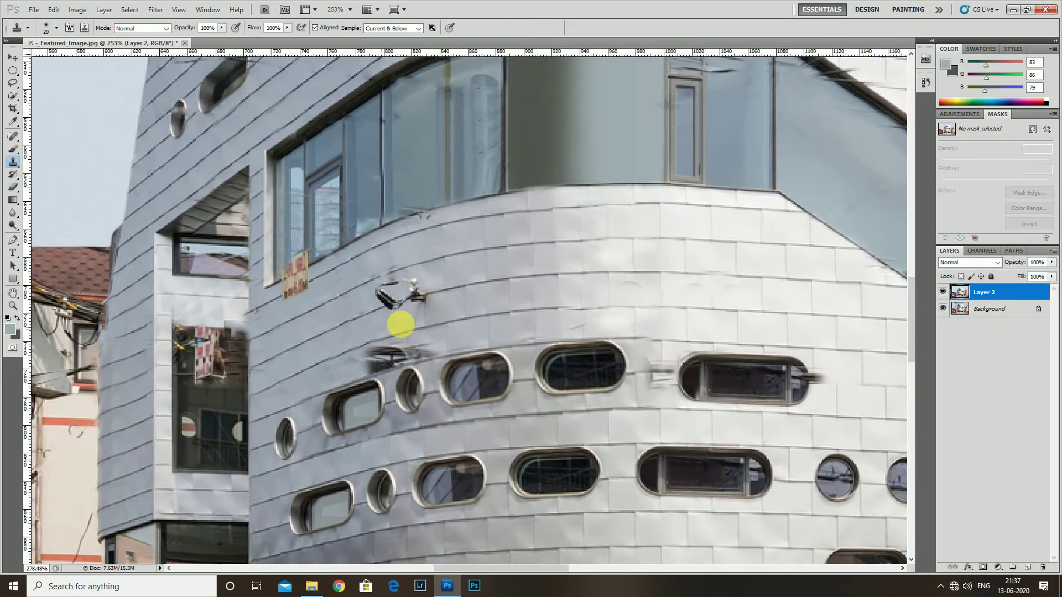
{"action": "scroll", "coordinate": [401, 325], "scroll_direction": "up", "scroll_amount": 1}
Clone wall tiles over the dark wire object beside the upper oval windows.
{"action": "mouse_move", "coordinate": [432, 303]}
{"action": "left_mouse_down"}
{"action": "mouse_move", "coordinate": [388, 321]}
{"action": "mouse_move", "coordinate": [343, 278]}
{"action": "left_mouse_up"}
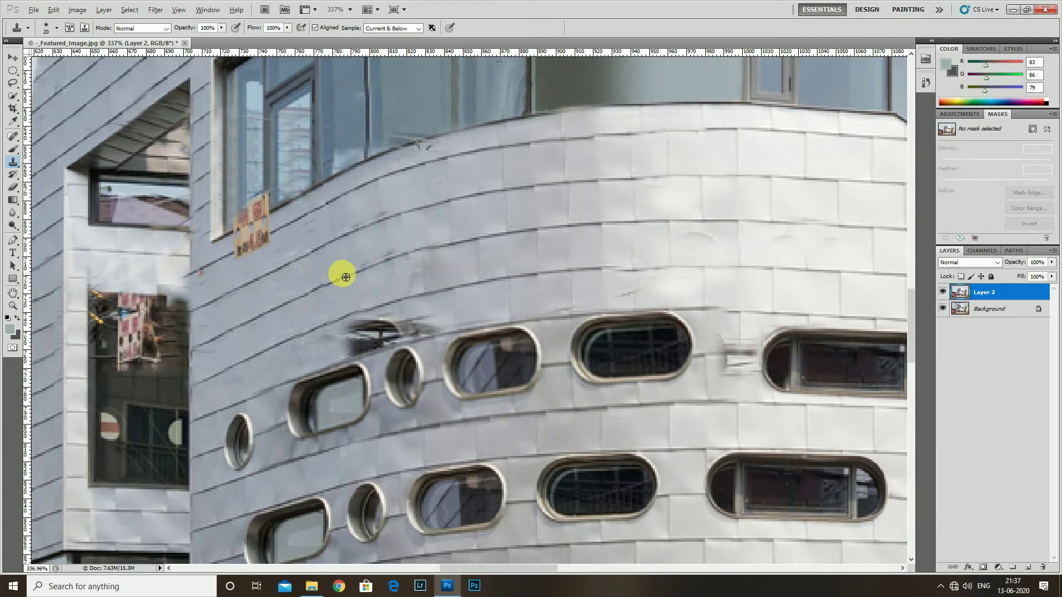
{"action": "scroll", "coordinate": [340, 273], "scroll_direction": "down", "scroll_amount": 1}
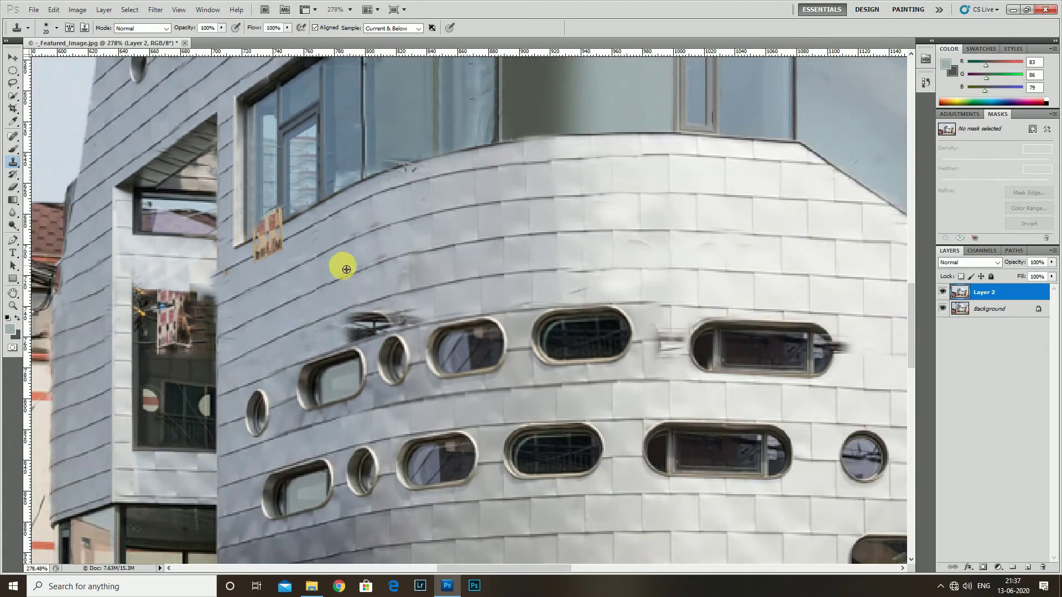
{"action": "scroll", "coordinate": [374, 494], "scroll_direction": "down", "scroll_amount": 1}
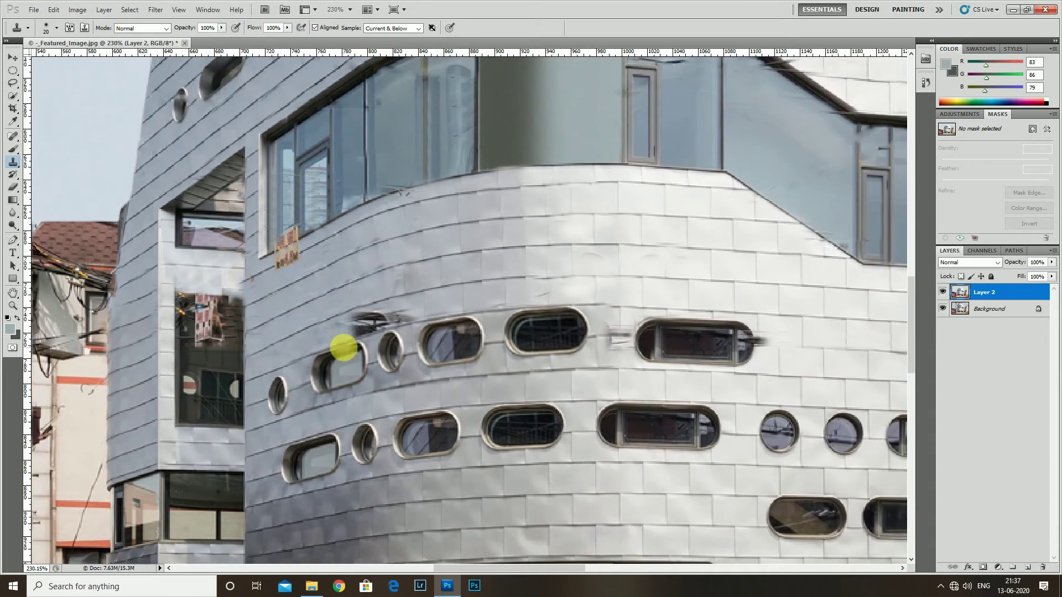
{"action": "scroll", "coordinate": [387, 382], "scroll_direction": "down", "scroll_amount": 1}
{"action": "scroll", "coordinate": [449, 414], "scroll_direction": "up", "scroll_amount": 1}
{"action": "scroll", "coordinate": [387, 459], "scroll_direction": "up", "scroll_amount": 1}
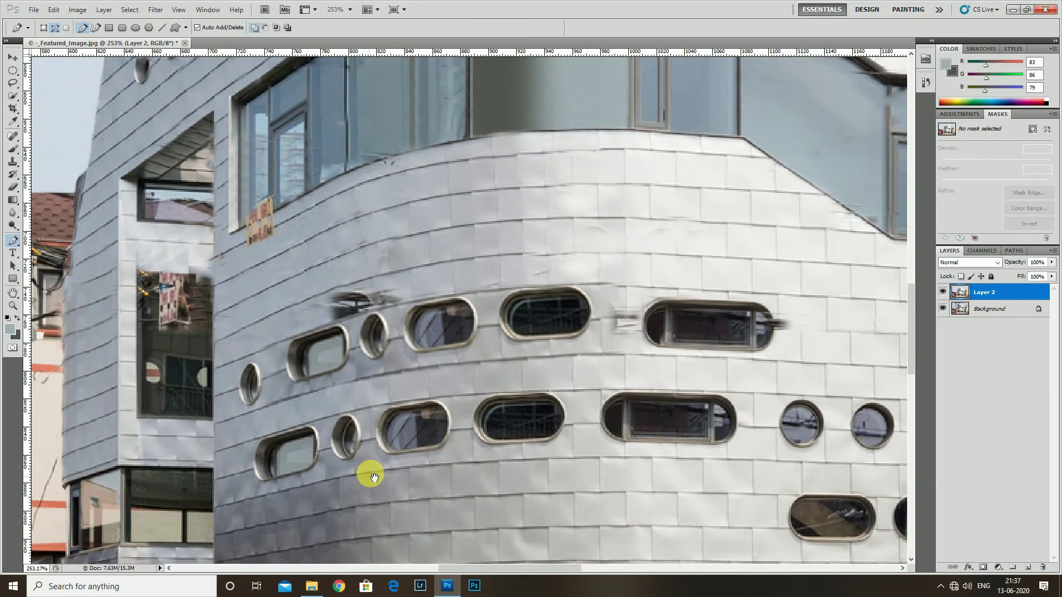
{"action": "scroll", "coordinate": [429, 279], "scroll_direction": "down", "scroll_amount": 1}
{"action": "scroll", "coordinate": [282, 299], "scroll_direction": "up", "scroll_amount": 1}
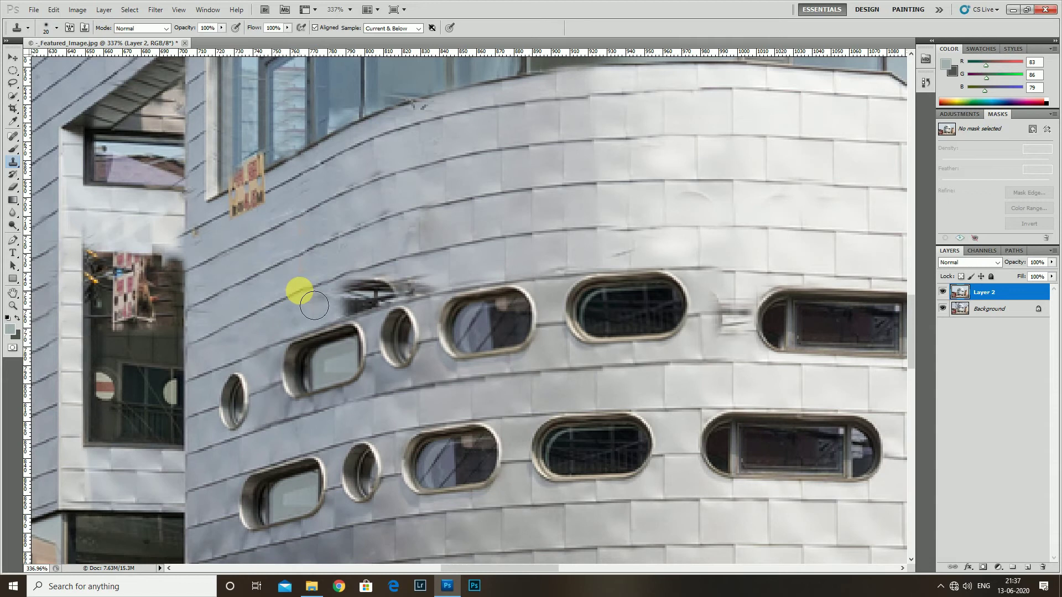
Cover the dark vent smudge with tile texture using a smaller clone brush.
{"action": "mouse_move", "coordinate": [310, 308]}
{"action": "left_mouse_down"}
{"action": "mouse_move", "coordinate": [362, 281]}
{"action": "mouse_move", "coordinate": [338, 313]}
{"action": "mouse_move", "coordinate": [371, 308]}
{"action": "mouse_move", "coordinate": [351, 299]}
{"action": "mouse_move", "coordinate": [362, 294]}
{"action": "left_mouse_up"}
{"action": "key", "text": "bracketleft"}
{"action": "key", "text": "bracketleft"}
{"action": "mouse_move", "coordinate": [433, 286]}
{"action": "left_mouse_down"}
{"action": "mouse_move", "coordinate": [379, 298]}
{"action": "mouse_move", "coordinate": [395, 300]}
{"action": "left_mouse_up"}
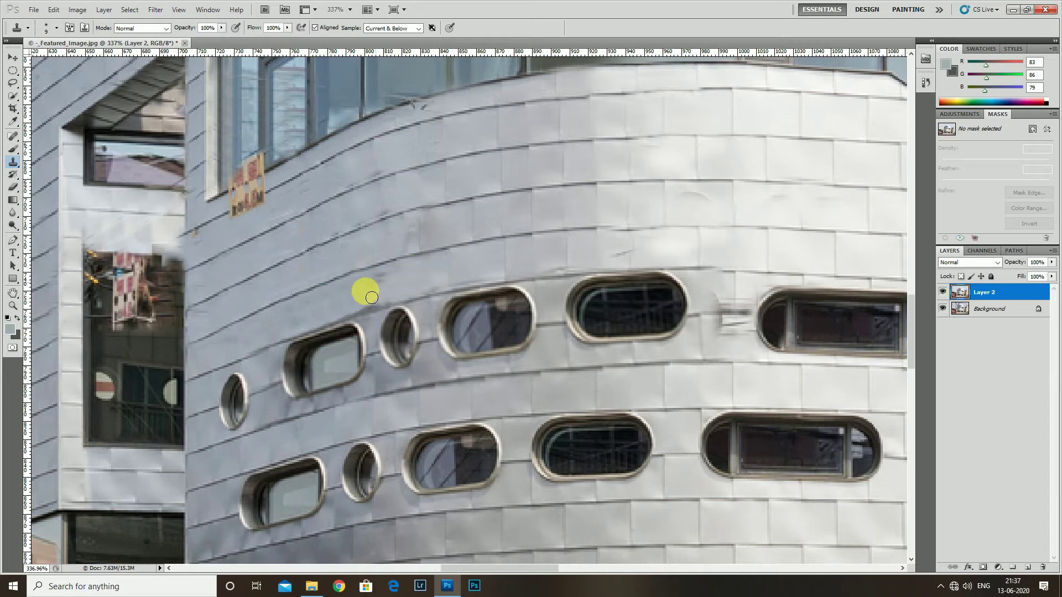
{"action": "scroll", "coordinate": [400, 305], "scroll_direction": "down", "scroll_amount": 1}
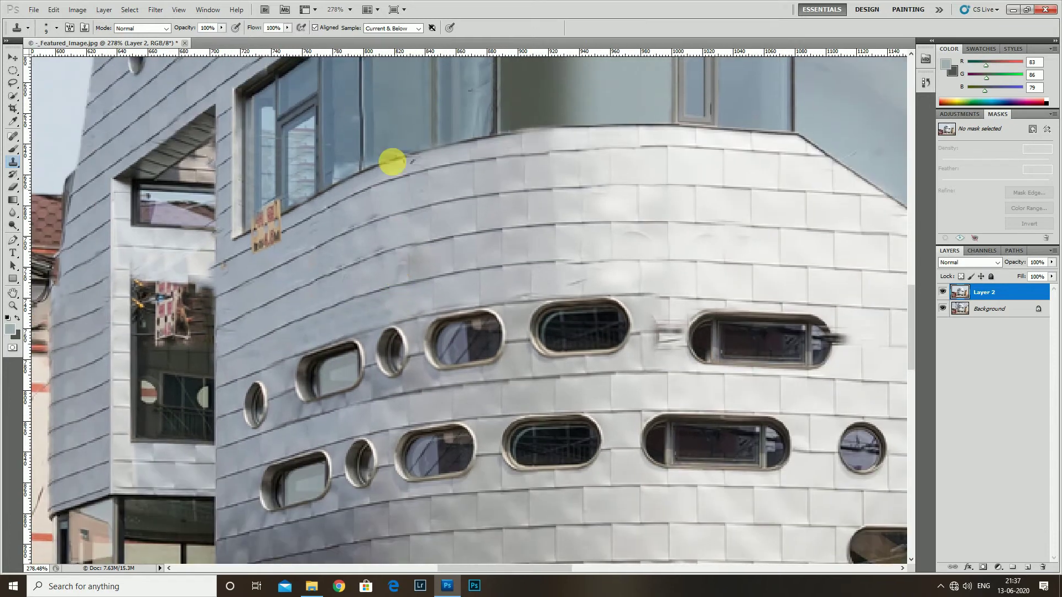
{"action": "scroll", "coordinate": [416, 261], "scroll_direction": "right", "scroll_amount": 5}
{"action": "scroll", "coordinate": [405, 269], "scroll_direction": "up", "scroll_amount": 1}
{"action": "scroll", "coordinate": [430, 297], "scroll_direction": "down", "scroll_amount": 3}
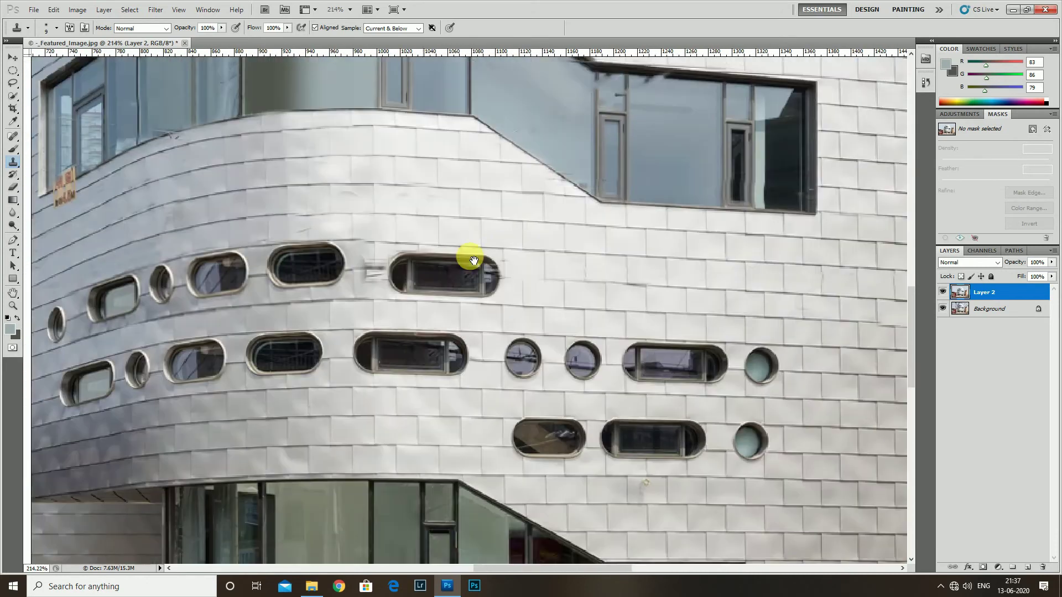
{"action": "scroll", "coordinate": [470, 256], "scroll_direction": "up", "scroll_amount": 2}
{"action": "scroll", "coordinate": [440, 252], "scroll_direction": "up", "scroll_amount": 3}
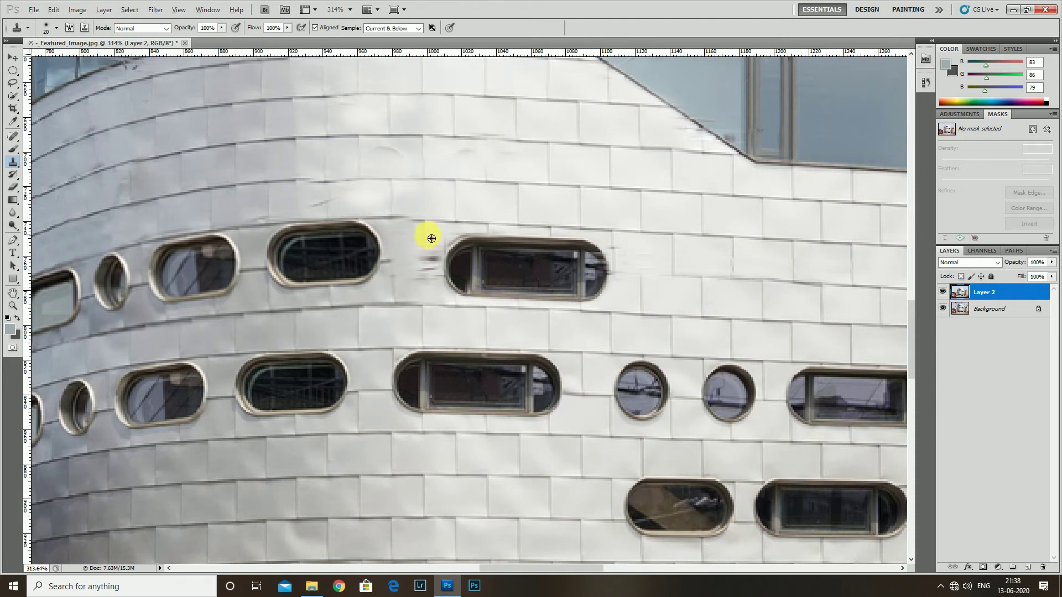
{"action": "scroll", "coordinate": [360, 265], "scroll_direction": "up", "scroll_amount": 1}
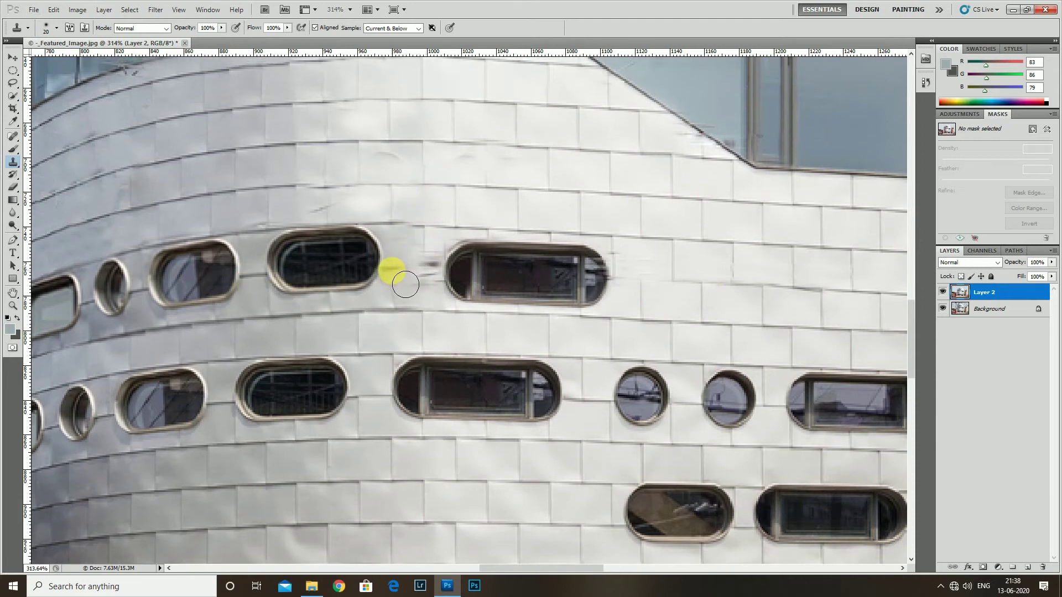
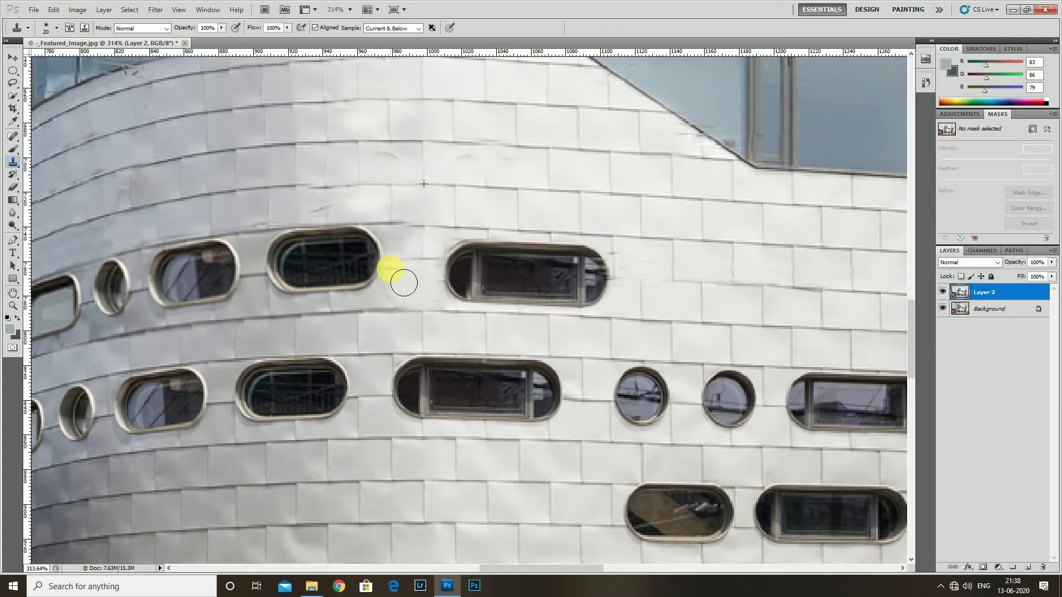
Zoom into the upper oval windows and clone over the first dark streak on the facade.
{"action": "left_click_drag", "start_coordinate": [435, 271], "coordinate": [503, 266]}
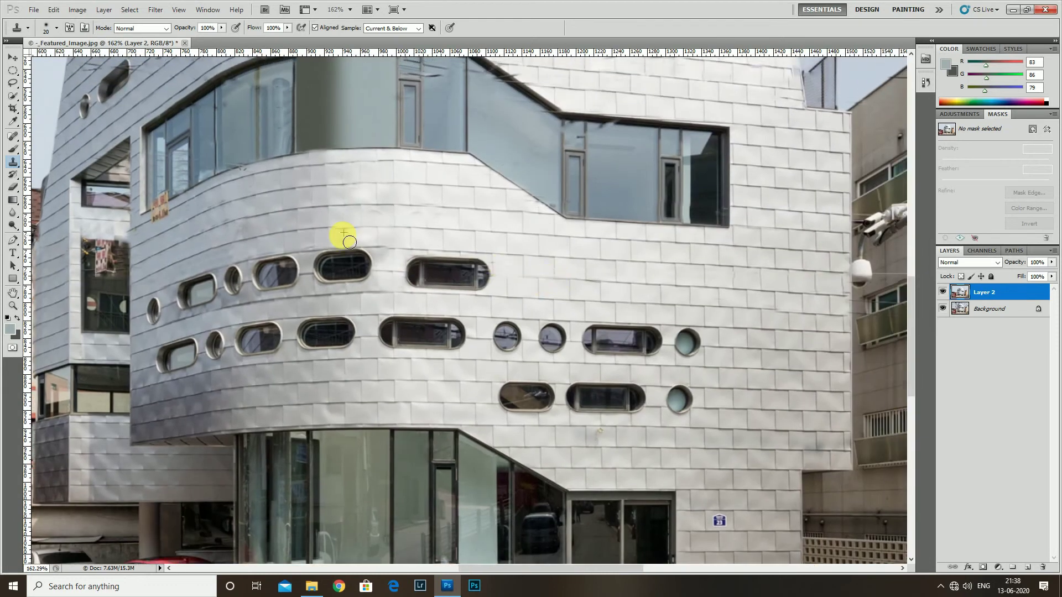
{"action": "left_click_drag", "start_coordinate": [344, 235], "coordinate": [379, 343]}
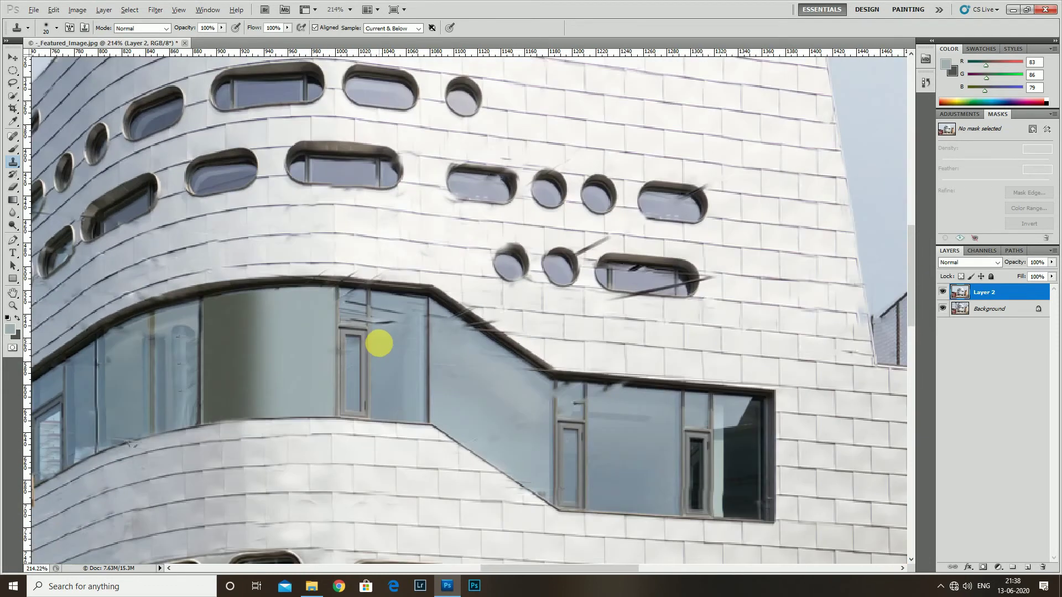
{"action": "scroll", "coordinate": [505, 354], "scroll_direction": "up", "scroll_amount": 1}
{"action": "scroll", "coordinate": [505, 356], "scroll_direction": "up", "scroll_amount": 1}
{"action": "scroll", "coordinate": [495, 345], "scroll_direction": "up", "scroll_amount": 1}
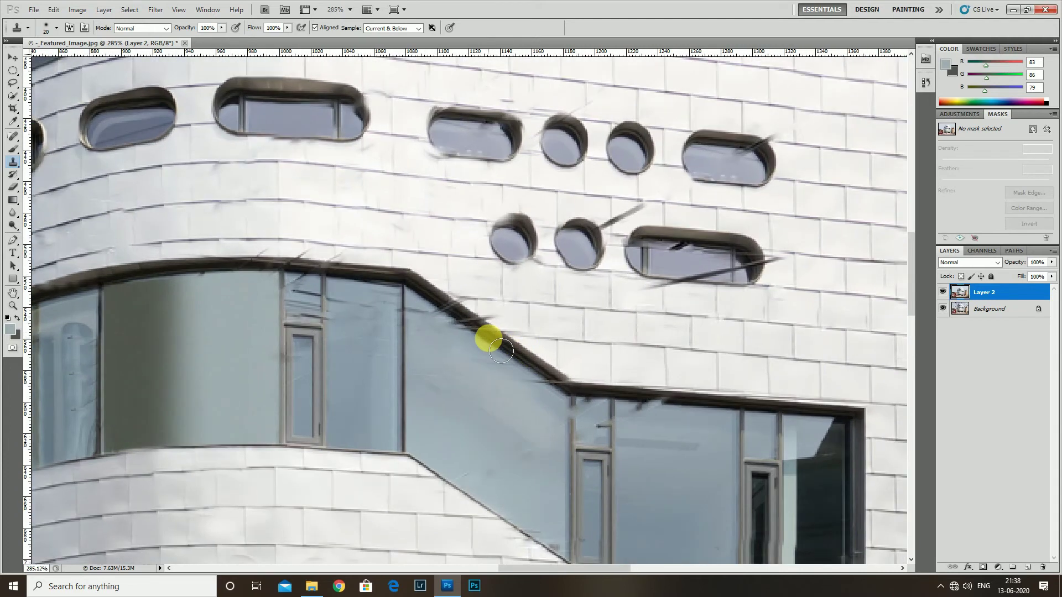
{"action": "scroll", "coordinate": [415, 305], "scroll_direction": "up", "scroll_amount": 1}
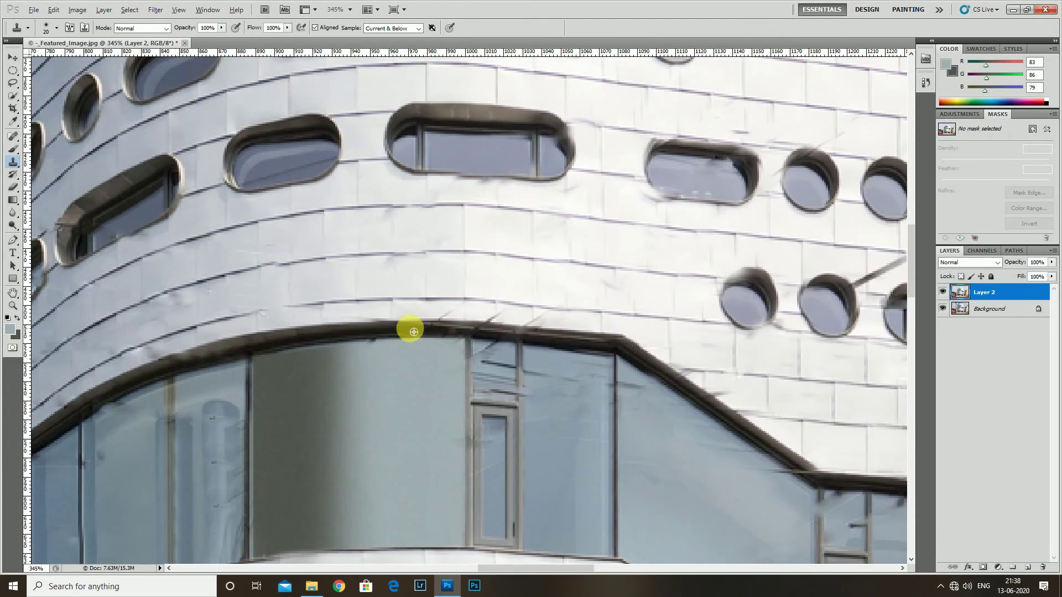
{"action": "scroll", "coordinate": [497, 304], "scroll_direction": "down", "scroll_amount": 1}
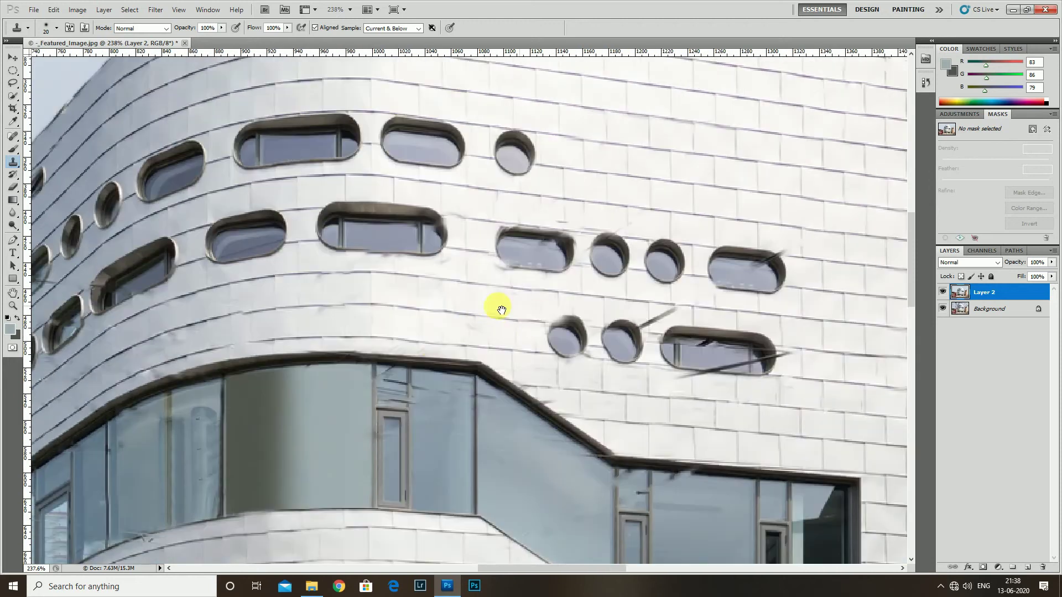
{"action": "scroll", "coordinate": [418, 311], "scroll_direction": "down", "scroll_amount": 1}
{"action": "scroll", "coordinate": [271, 300], "scroll_direction": "up", "scroll_amount": 1}
{"action": "scroll", "coordinate": [304, 288], "scroll_direction": "up", "scroll_amount": 1}
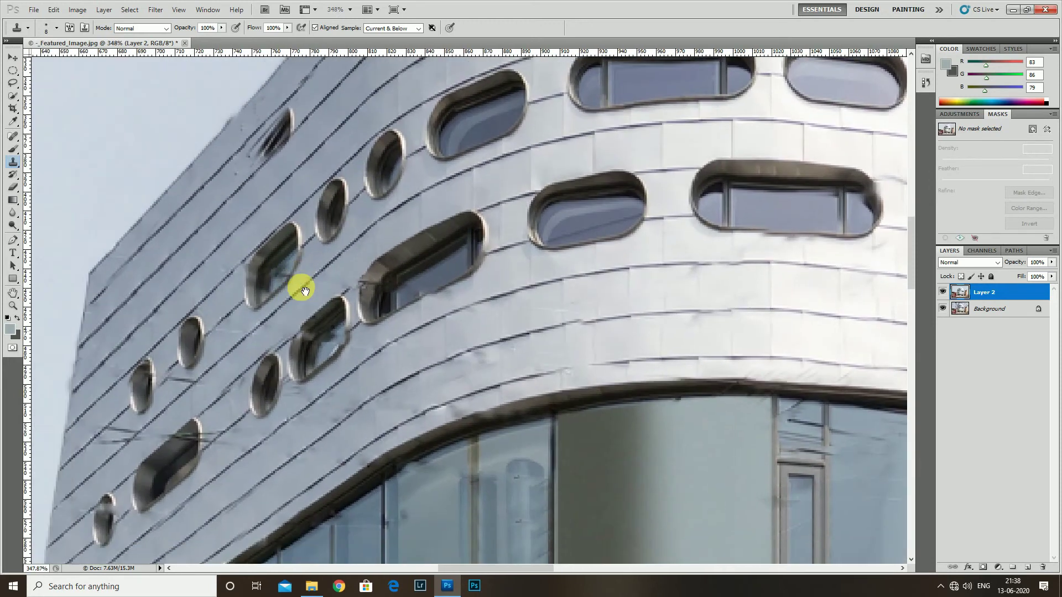
{"action": "scroll", "coordinate": [249, 372], "scroll_direction": "up", "scroll_amount": 1}
{"action": "scroll", "coordinate": [237, 348], "scroll_direction": "down", "scroll_amount": 1}
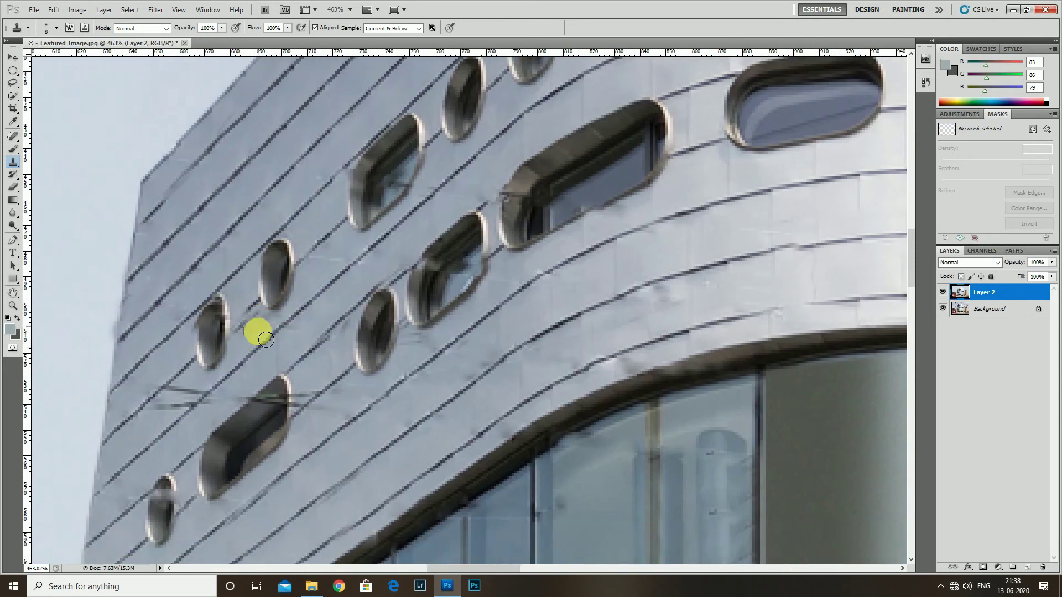
{"action": "scroll", "coordinate": [254, 331], "scroll_direction": "down", "scroll_amount": 1}
{"action": "left_click_drag", "start_coordinate": [216, 351], "coordinate": [178, 356]}
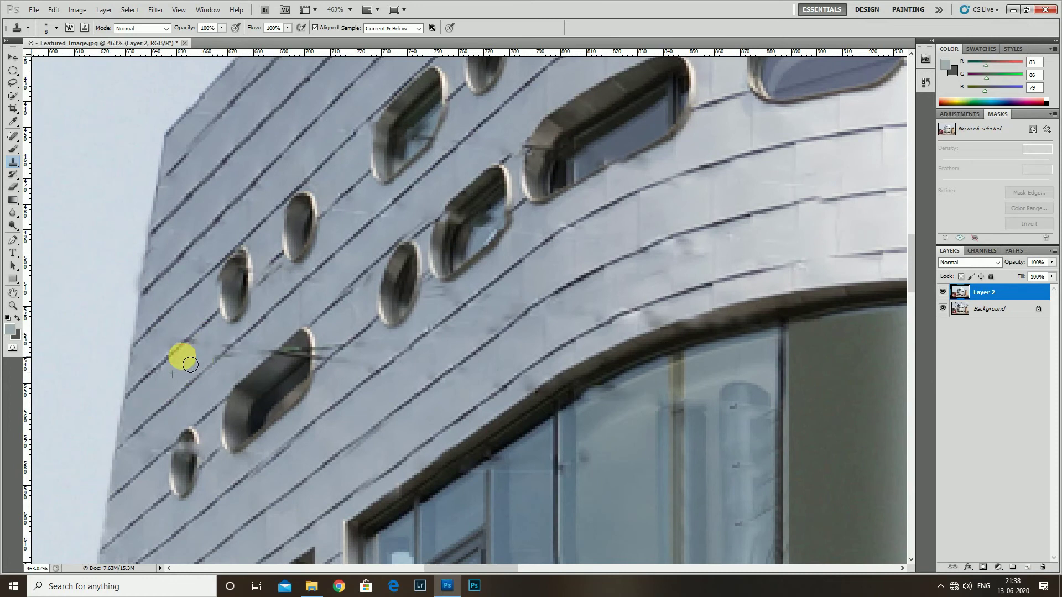
Paint out the stray dark lines above the window with clean wall texture.
{"action": "mouse_move", "coordinate": [284, 369]}
{"action": "left_mouse_down"}
{"action": "mouse_move", "coordinate": [319, 351]}
{"action": "mouse_move", "coordinate": [271, 349]}
{"action": "mouse_move", "coordinate": [236, 367]}
{"action": "left_mouse_up"}
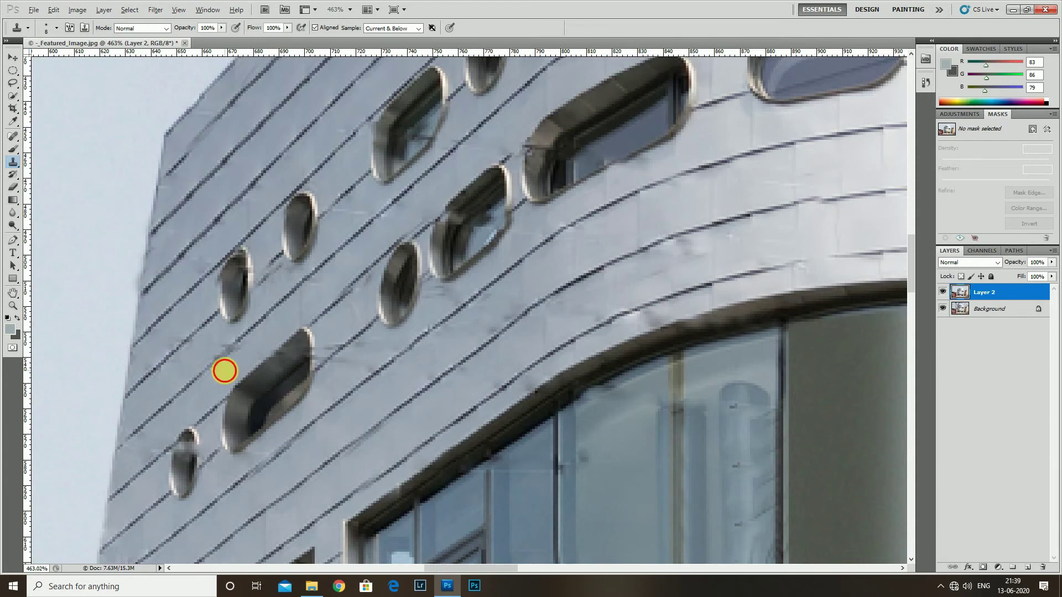
{"action": "scroll", "coordinate": [338, 315], "scroll_direction": "down", "scroll_amount": 2}
{"action": "scroll", "coordinate": [351, 339], "scroll_direction": "up", "scroll_amount": 1}
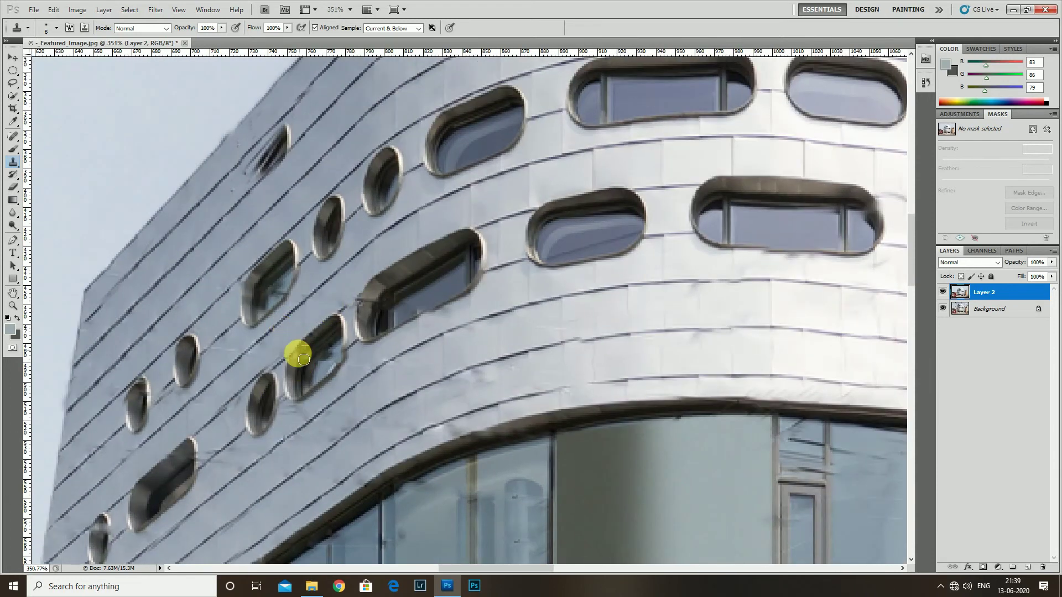
{"action": "scroll", "coordinate": [387, 437], "scroll_direction": "down", "scroll_amount": 3}
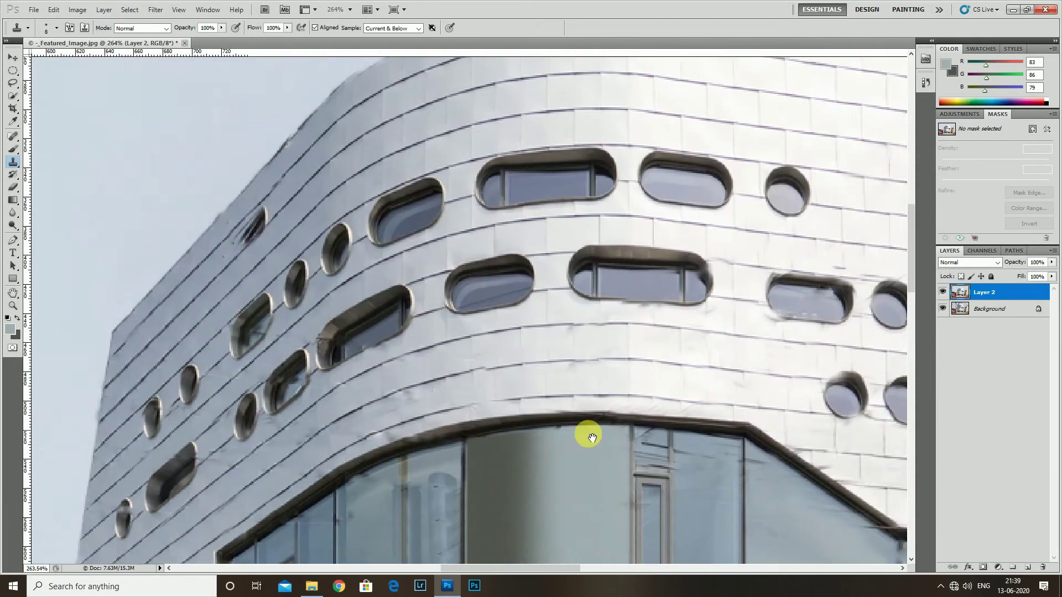
{"action": "scroll", "coordinate": [609, 388], "scroll_direction": "up", "scroll_amount": 2}
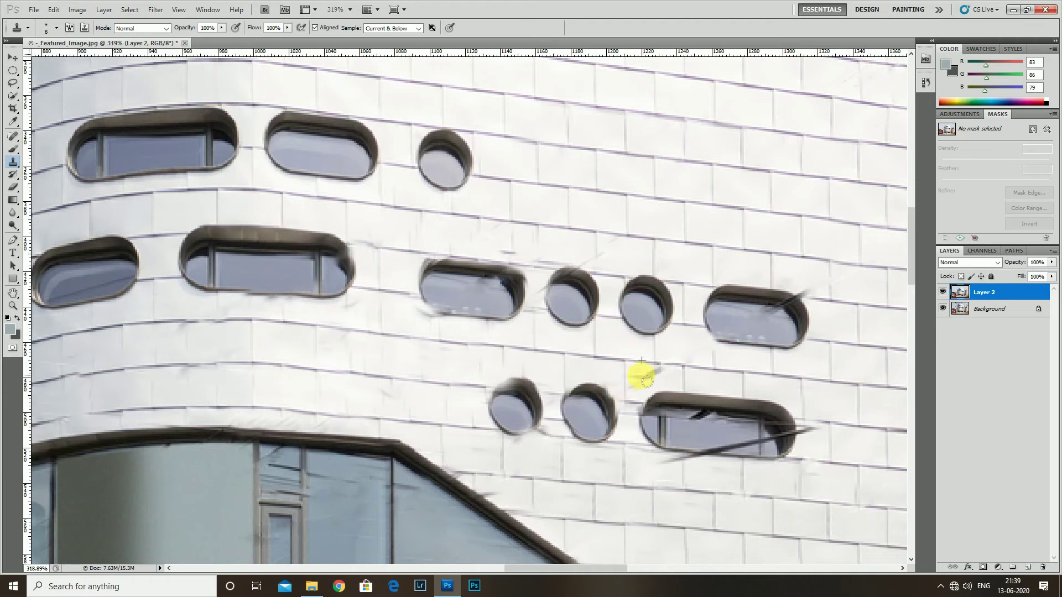
Clone away the streak at the right end of the lower right-hand window.
{"action": "left_click_drag", "start_coordinate": [637, 378], "coordinate": [468, 304]}
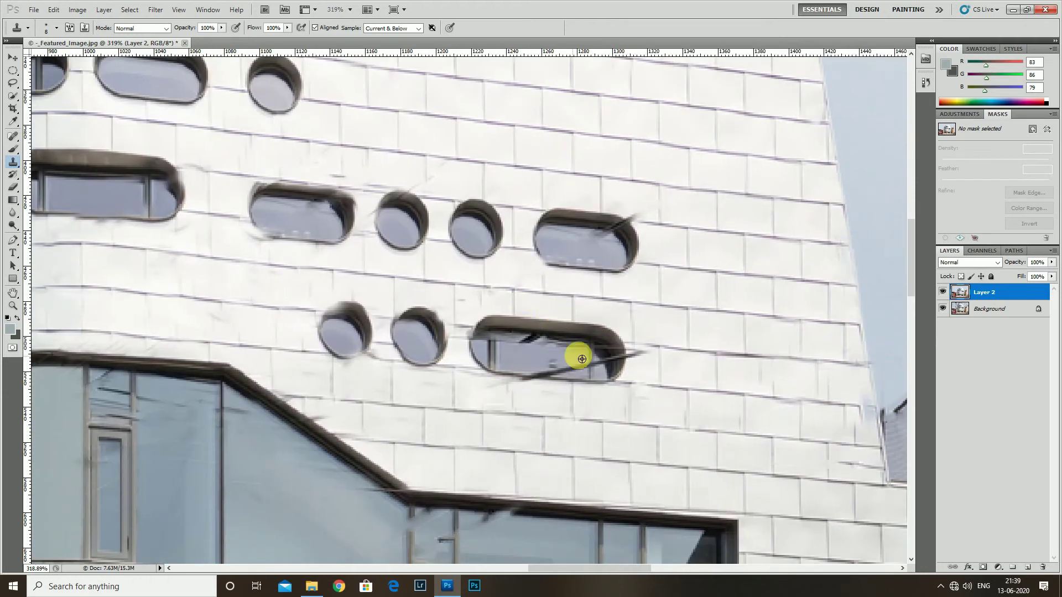
{"action": "left_click_drag", "start_coordinate": [592, 362], "coordinate": [645, 373]}
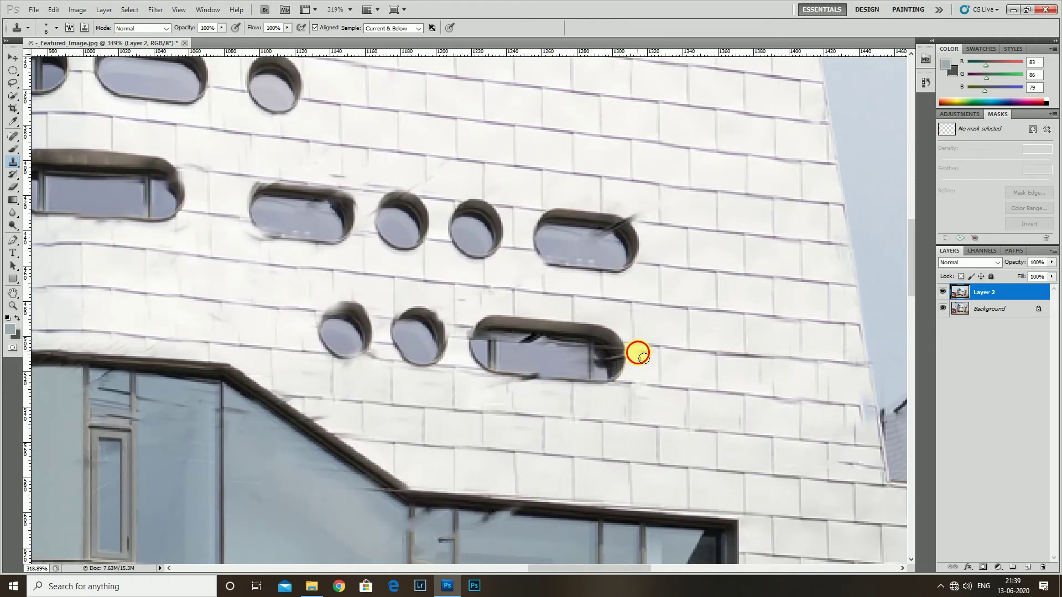
{"action": "scroll", "coordinate": [564, 279], "scroll_direction": "up", "scroll_amount": 1}
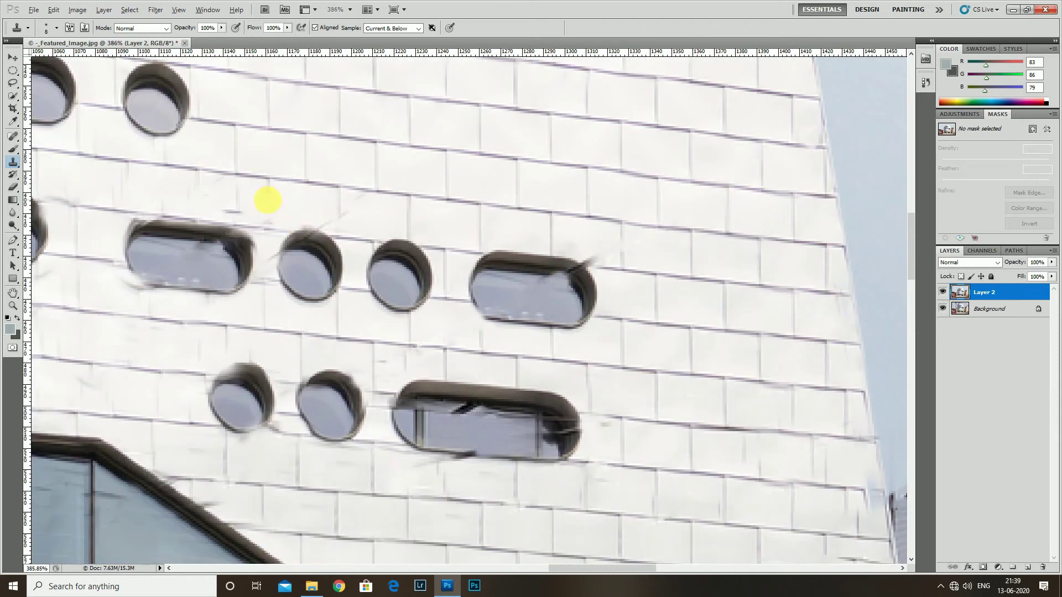
{"action": "scroll", "coordinate": [268, 200], "scroll_direction": "down", "scroll_amount": 1}
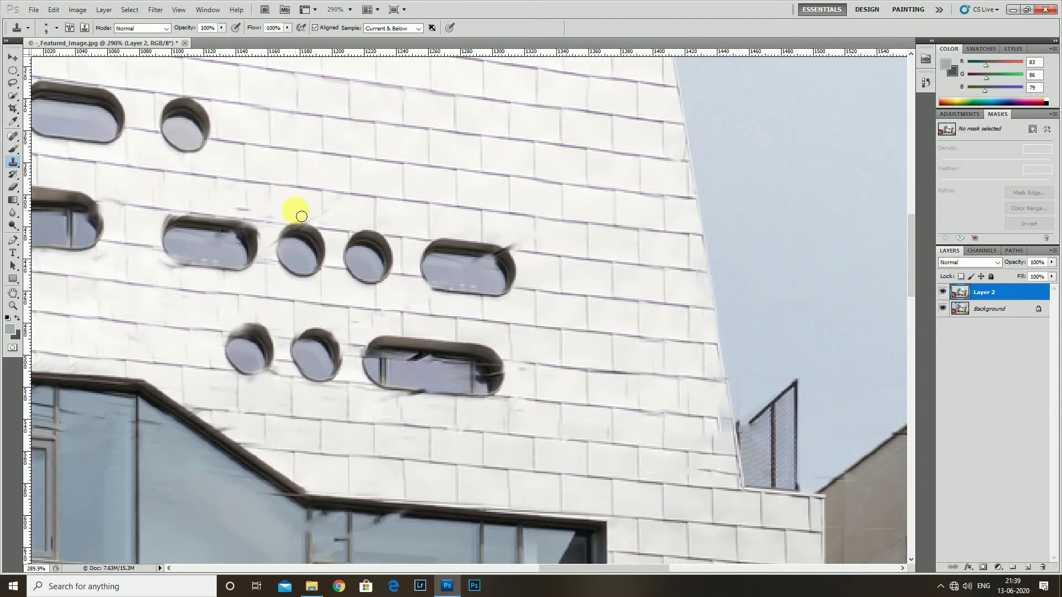
{"action": "scroll", "coordinate": [301, 216], "scroll_direction": "up", "scroll_amount": 1}
Clone clean wall over the smudged seam near the windows, then zoom out to the full image.
{"action": "mouse_move", "coordinate": [293, 216]}
{"action": "left_mouse_down"}
{"action": "mouse_move", "coordinate": [301, 207]}
{"action": "mouse_move", "coordinate": [283, 203]}
{"action": "left_mouse_up"}
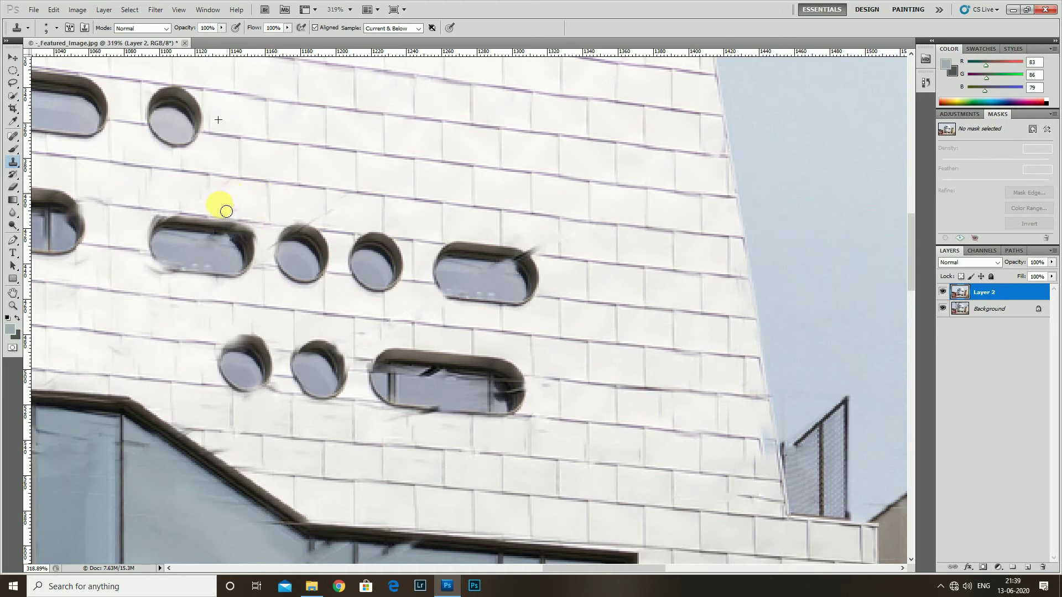
{"action": "scroll", "coordinate": [337, 216], "scroll_direction": "down", "scroll_amount": 2}
{"action": "scroll", "coordinate": [327, 265], "scroll_direction": "up", "scroll_amount": 1}
{"action": "scroll", "coordinate": [408, 251], "scroll_direction": "down", "scroll_amount": 1}
{"action": "scroll", "coordinate": [415, 197], "scroll_direction": "up", "scroll_amount": 2}
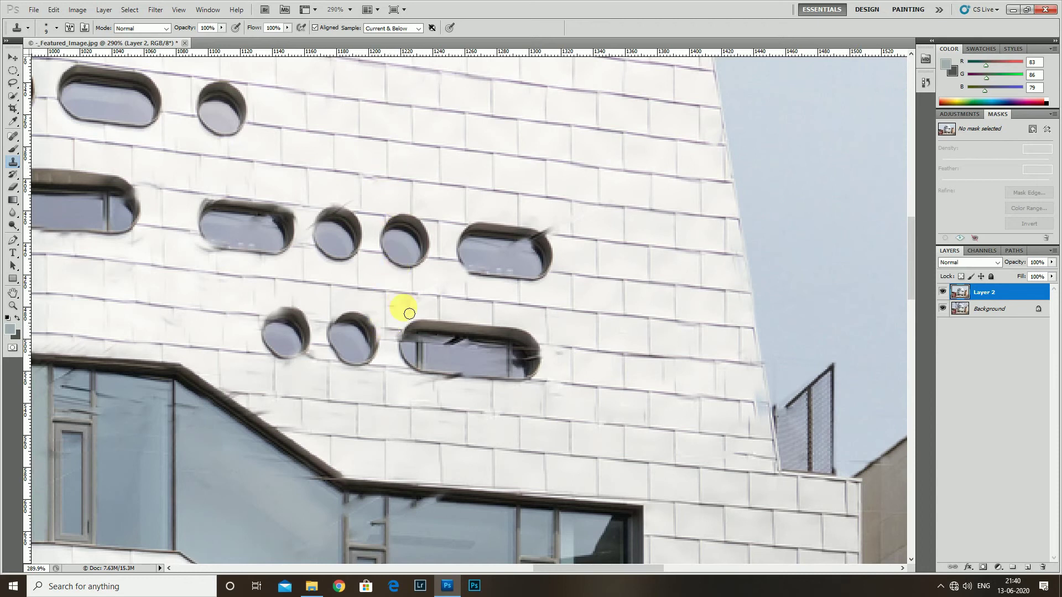
{"action": "scroll", "coordinate": [409, 314], "scroll_direction": "down", "scroll_amount": 1}
{"action": "scroll", "coordinate": [451, 374], "scroll_direction": "down", "scroll_amount": 2}
{"action": "scroll", "coordinate": [394, 351], "scroll_direction": "down", "scroll_amount": 1}
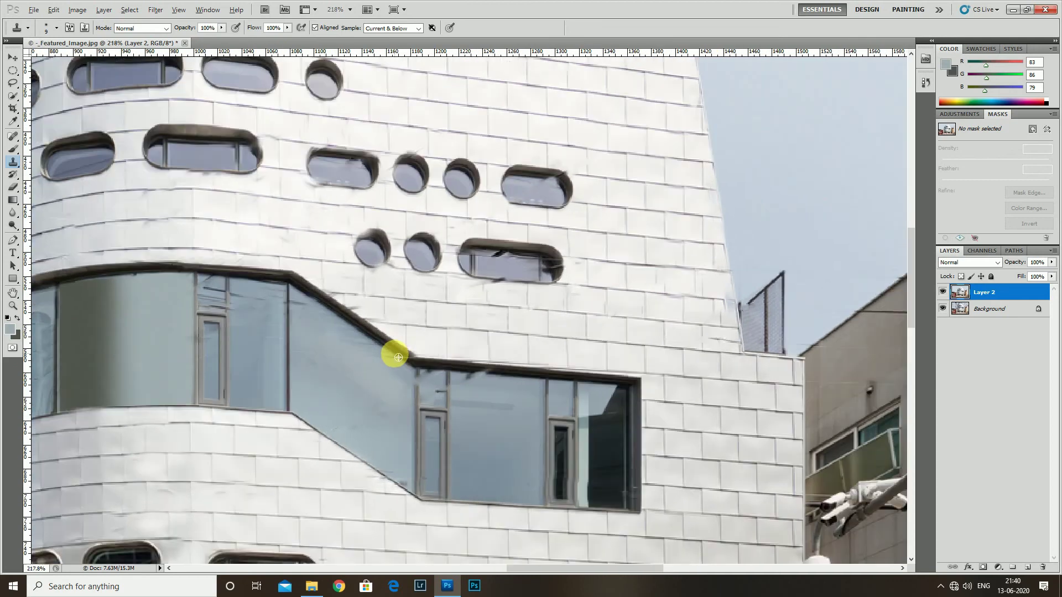
{"action": "scroll", "coordinate": [370, 353], "scroll_direction": "down", "scroll_amount": 1}
{"action": "scroll", "coordinate": [293, 319], "scroll_direction": "down", "scroll_amount": 2}
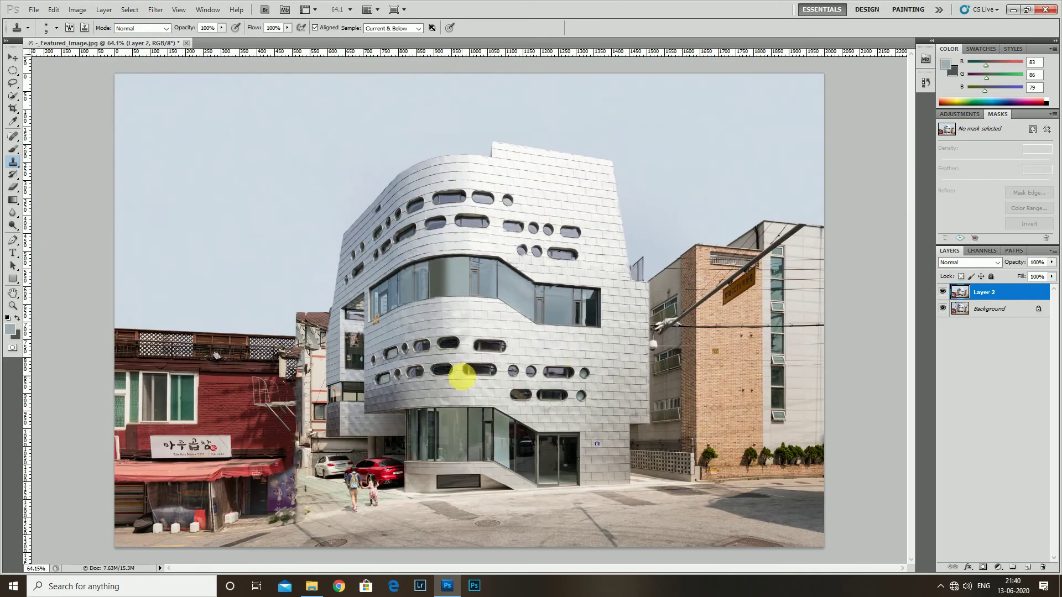
Outline the walking woman with a path and Content-Aware fill her out.
{"action": "key", "text": "p"}
{"action": "scroll", "coordinate": [365, 497], "scroll_direction": "up", "scroll_amount": 1}
{"action": "scroll", "coordinate": [365, 497], "scroll_direction": "up", "scroll_amount": 2}
{"action": "scroll", "coordinate": [352, 426], "scroll_direction": "up", "scroll_amount": 2}
{"action": "left_click", "coordinate": [295, 507]}
{"action": "left_click", "coordinate": [300, 454]}
{"action": "left_click", "coordinate": [301, 432]}
{"action": "left_click", "coordinate": [296, 396]}
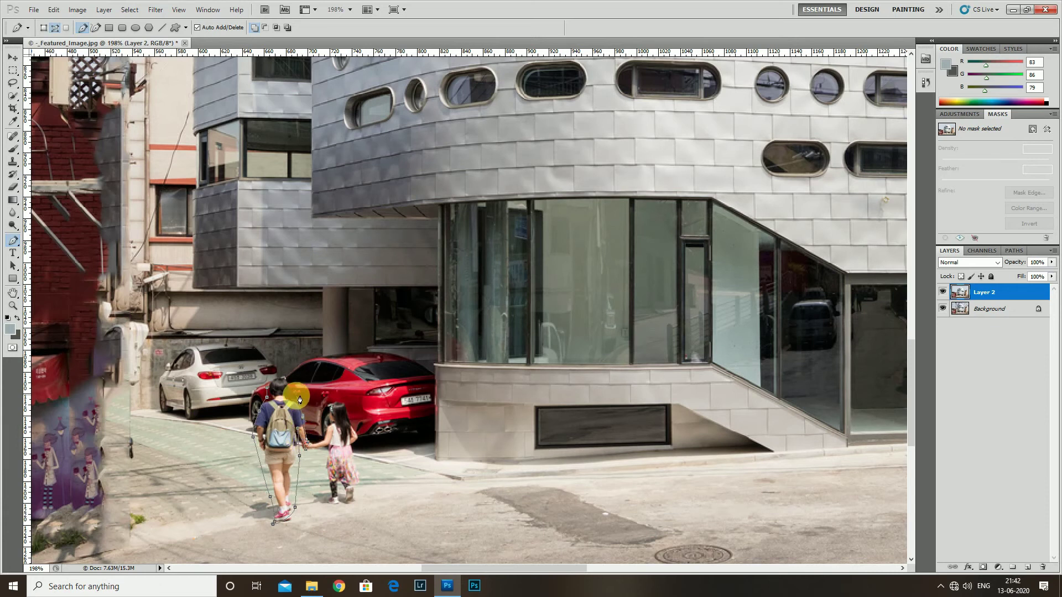
{"action": "key", "text": "shift+BackSpace"}
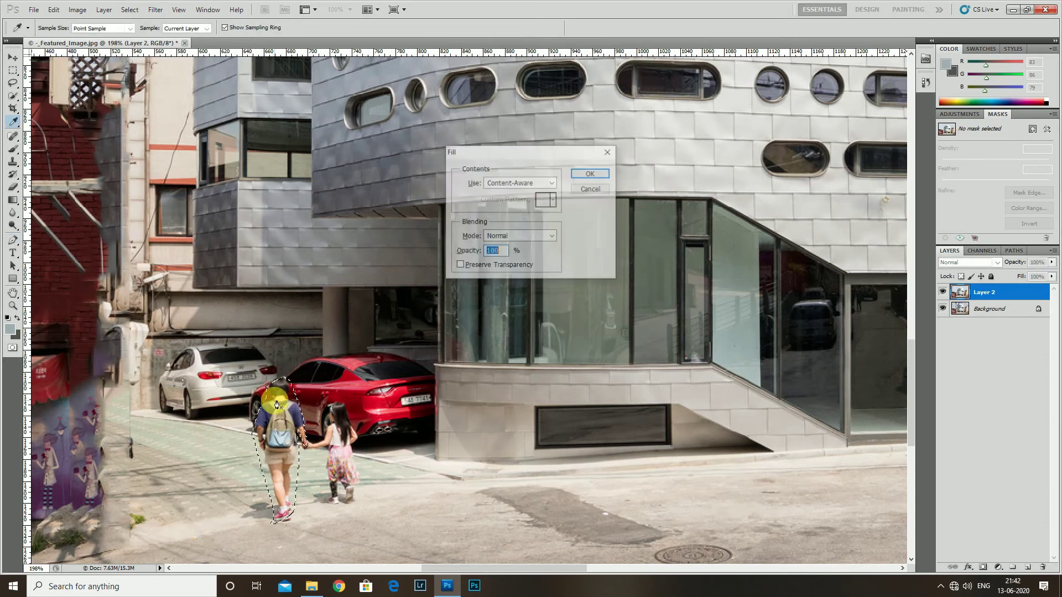
{"action": "key", "text": "Return"}
{"action": "key", "text": "ctrl+d"}
Outline the girl with a path and Content-Aware fill her out, then deselect.
{"action": "left_click", "coordinate": [327, 404]}
{"action": "left_click", "coordinate": [322, 439]}
{"action": "left_click", "coordinate": [332, 501]}
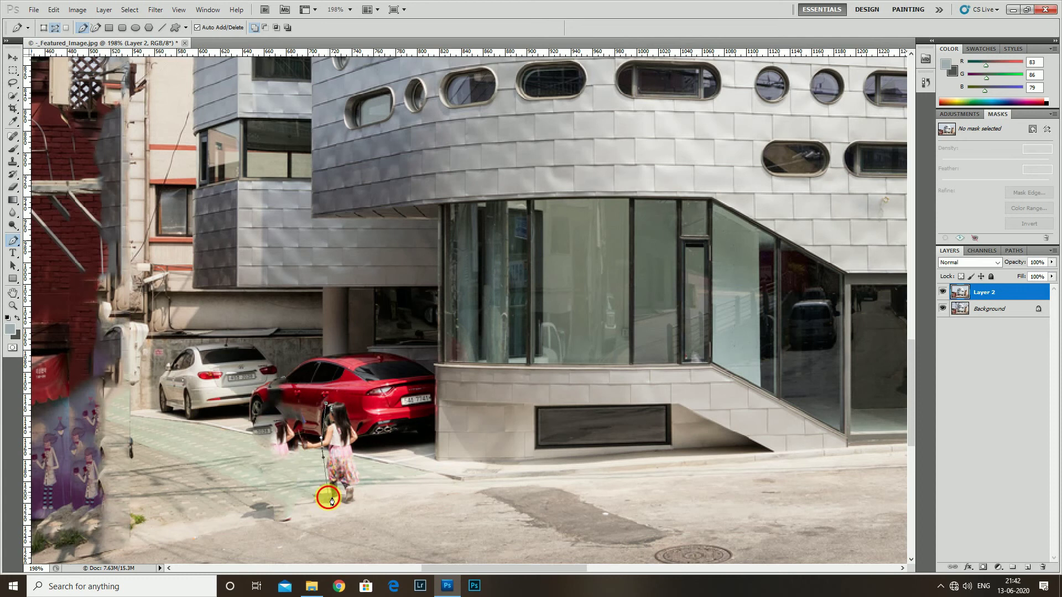
{"action": "left_click", "coordinate": [357, 440]}
{"action": "left_click", "coordinate": [347, 403]}
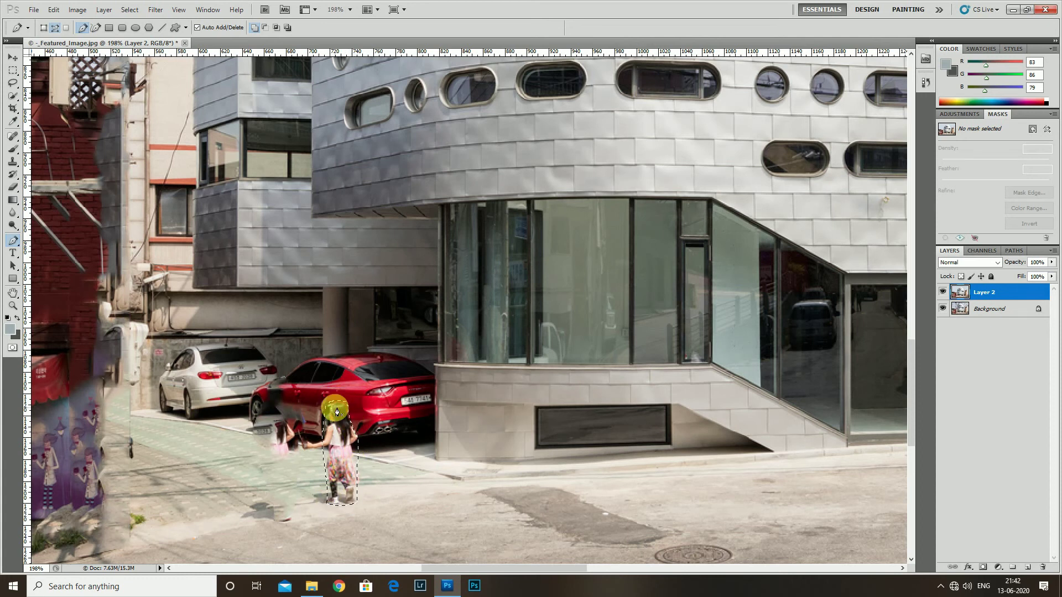
{"action": "key", "text": "shift+BackSpace"}
{"action": "key", "text": "Return"}
{"action": "key", "text": "ctrl+d"}
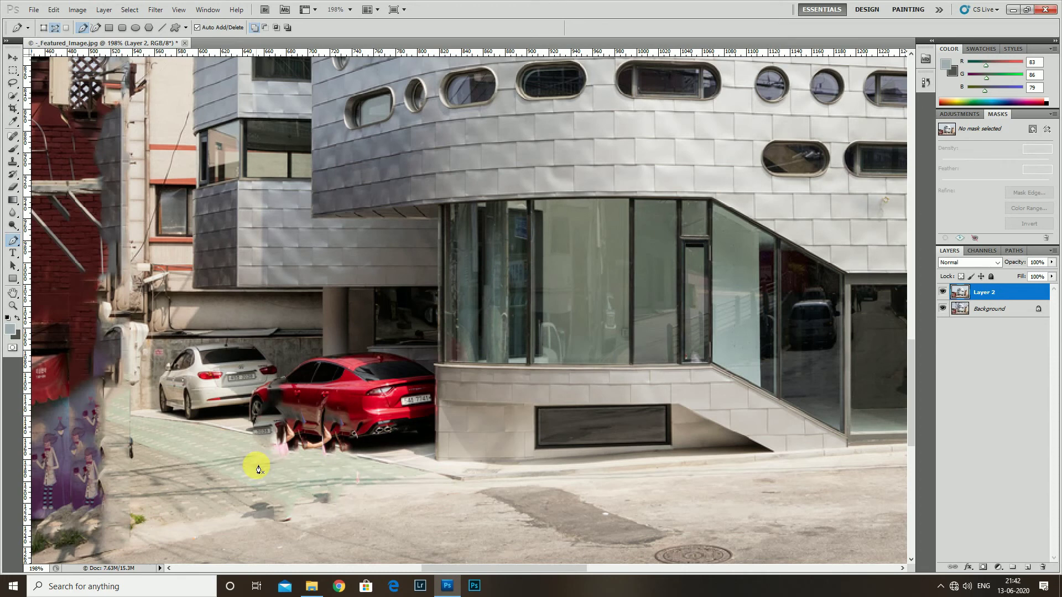
Zoom in on the road with the Clone Stamp tool and an enlarged brush.
{"action": "scroll", "coordinate": [257, 468], "scroll_direction": "down", "scroll_amount": 5}
{"action": "scroll", "coordinate": [254, 467], "scroll_direction": "up", "scroll_amount": 2}
{"action": "key", "text": "s"}
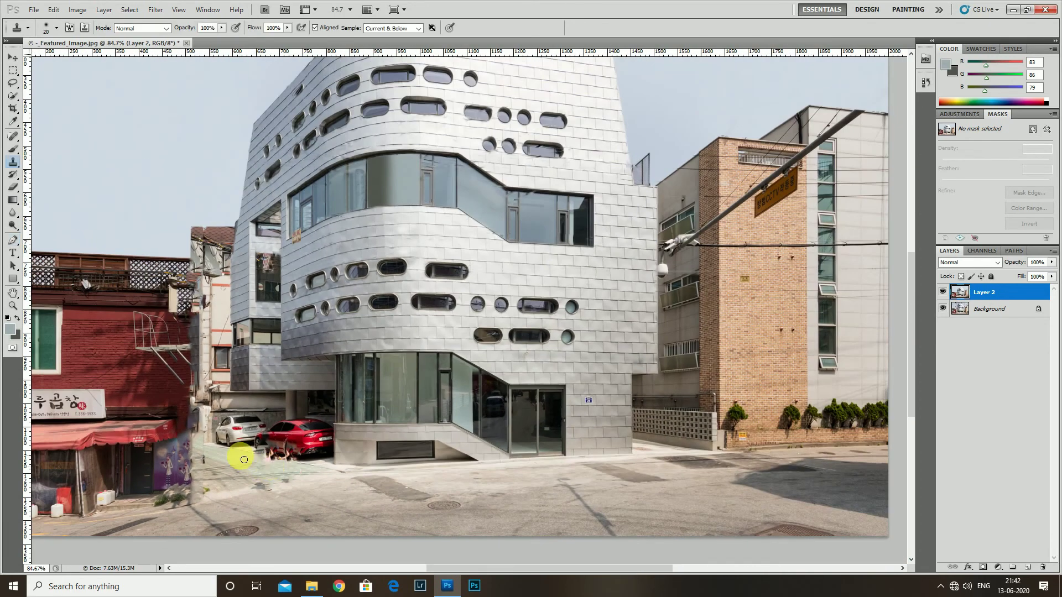
{"action": "scroll", "coordinate": [250, 477], "scroll_direction": "up", "scroll_amount": 1}
{"action": "scroll", "coordinate": [252, 465], "scroll_direction": "up", "scroll_amount": 3}
{"action": "scroll", "coordinate": [222, 443], "scroll_direction": "up", "scroll_amount": 1}
{"action": "key", "text": "bracketright"}
Trace a closed path around the road area below the cars and make it a selection.
{"action": "key", "text": "p"}
{"action": "scroll", "coordinate": [161, 434], "scroll_direction": "up", "scroll_amount": 1}
{"action": "left_click", "coordinate": [155, 426]}
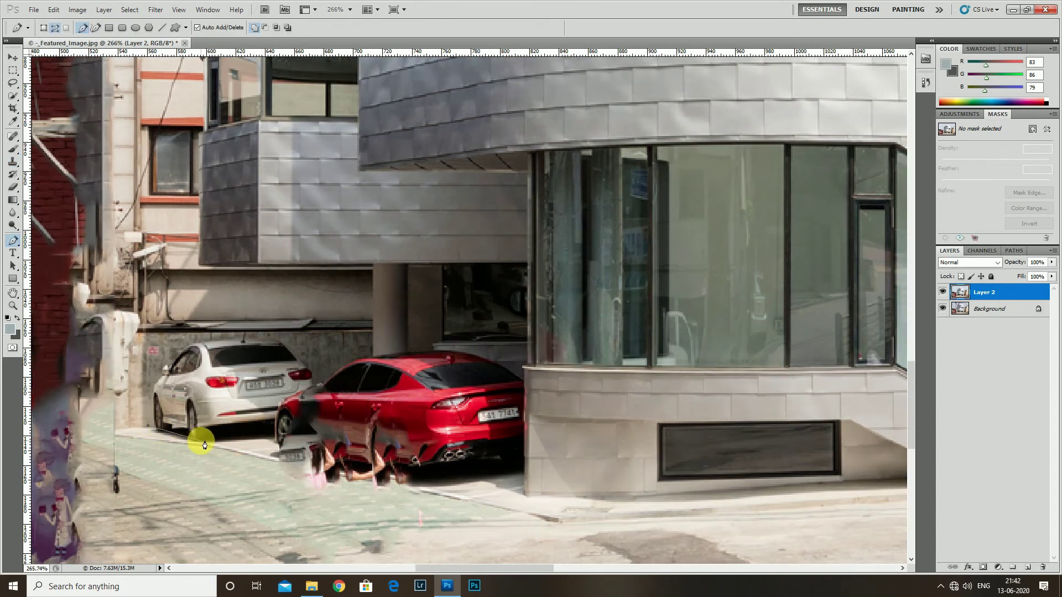
{"action": "scroll", "coordinate": [203, 445], "scroll_direction": "down", "scroll_amount": 3}
{"action": "scroll", "coordinate": [298, 445], "scroll_direction": "up", "scroll_amount": 2}
{"action": "left_click", "coordinate": [303, 442]}
{"action": "scroll", "coordinate": [503, 492], "scroll_direction": "down", "scroll_amount": 2}
{"action": "left_click_drag", "start_coordinate": [562, 324], "coordinate": [567, 357]}
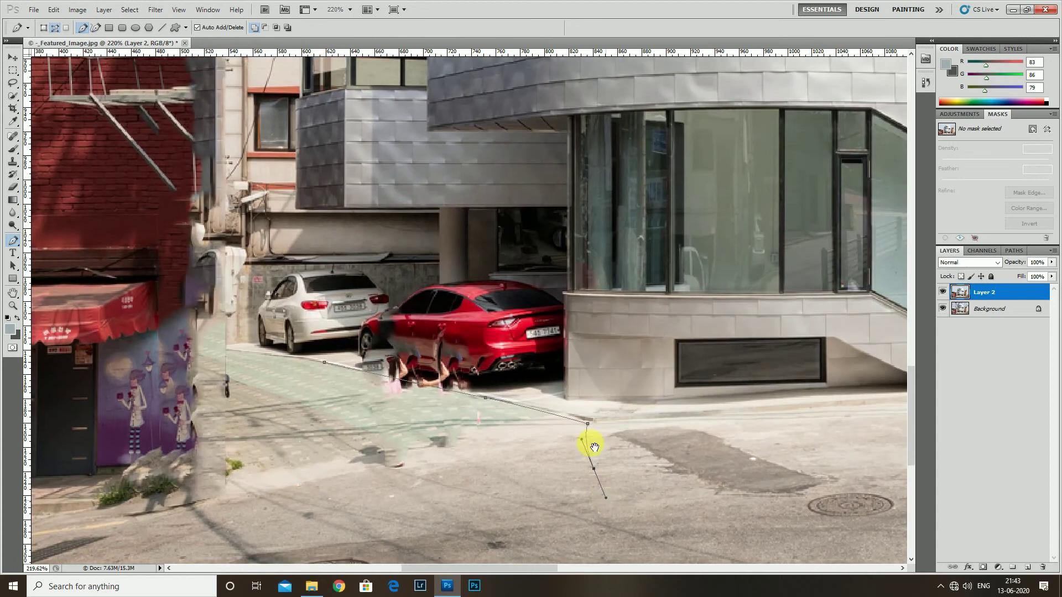
{"action": "scroll", "coordinate": [587, 441], "scroll_direction": "down", "scroll_amount": 1}
{"action": "left_click_drag", "start_coordinate": [768, 452], "coordinate": [756, 433]}
{"action": "left_click_drag", "start_coordinate": [280, 485], "coordinate": [253, 454]}
{"action": "left_click_drag", "start_coordinate": [245, 435], "coordinate": [272, 408]}
{"action": "left_click", "coordinate": [290, 382]}
{"action": "left_click_drag", "start_coordinate": [293, 356], "coordinate": [294, 343]}
{"action": "key", "text": "ctrl+Return"}
Clone clean road over the pink figure remnant inside the selection and zoom out to check.
{"action": "key", "text": "s"}
{"action": "scroll", "coordinate": [331, 329], "scroll_direction": "up", "scroll_amount": 1}
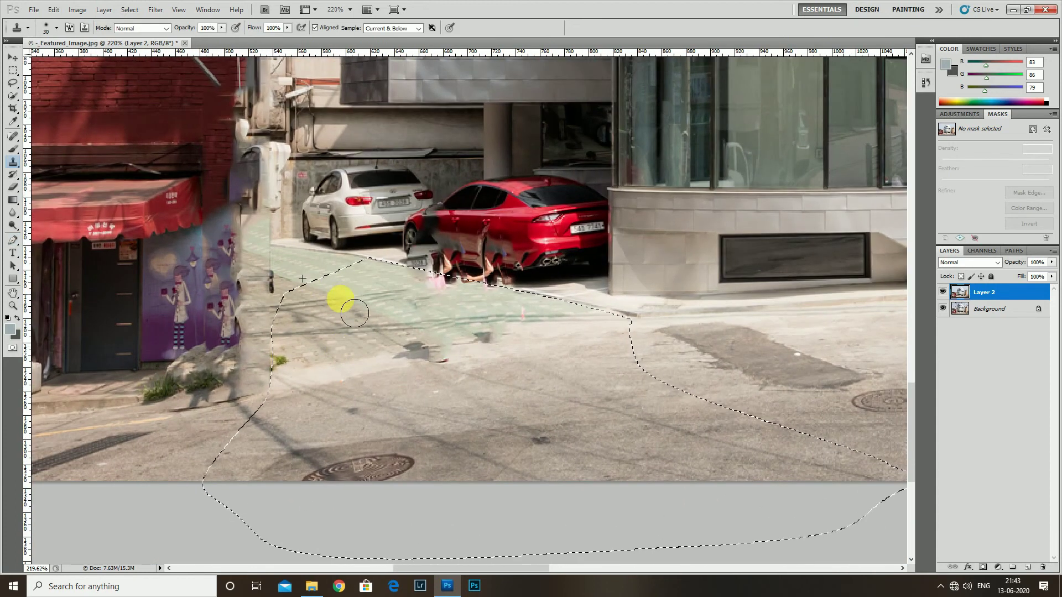
{"action": "mouse_move", "coordinate": [323, 318]}
{"action": "left_mouse_down"}
{"action": "mouse_move", "coordinate": [432, 295]}
{"action": "mouse_move", "coordinate": [474, 331]}
{"action": "mouse_move", "coordinate": [415, 355]}
{"action": "mouse_move", "coordinate": [387, 332]}
{"action": "left_mouse_up"}
{"action": "scroll", "coordinate": [528, 296], "scroll_direction": "down", "scroll_amount": 3}
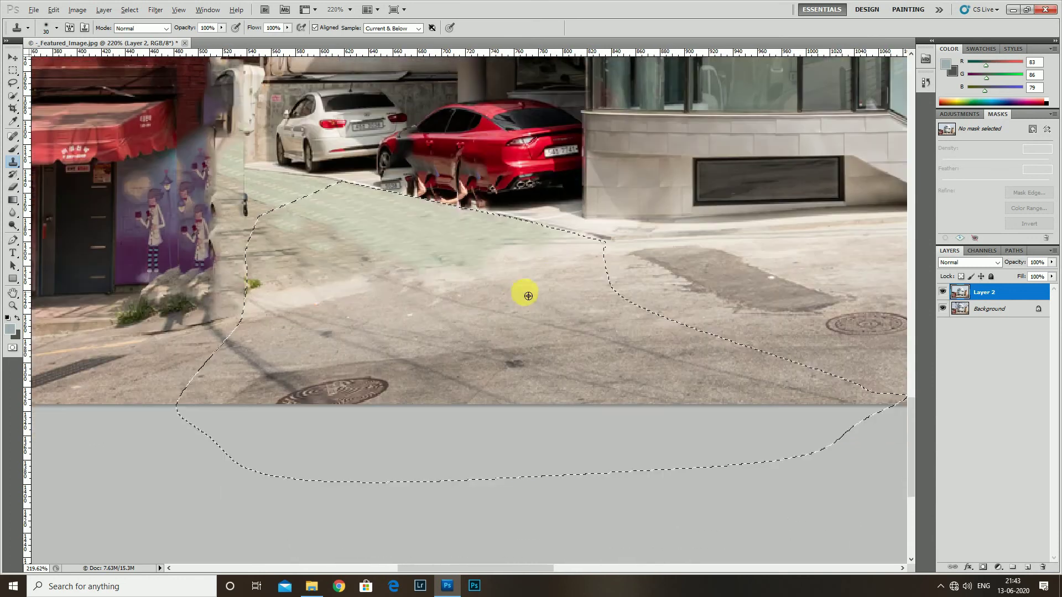
{"action": "scroll", "coordinate": [742, 375], "scroll_direction": "down", "scroll_amount": 3}
{"action": "scroll", "coordinate": [598, 325], "scroll_direction": "down", "scroll_amount": 1}
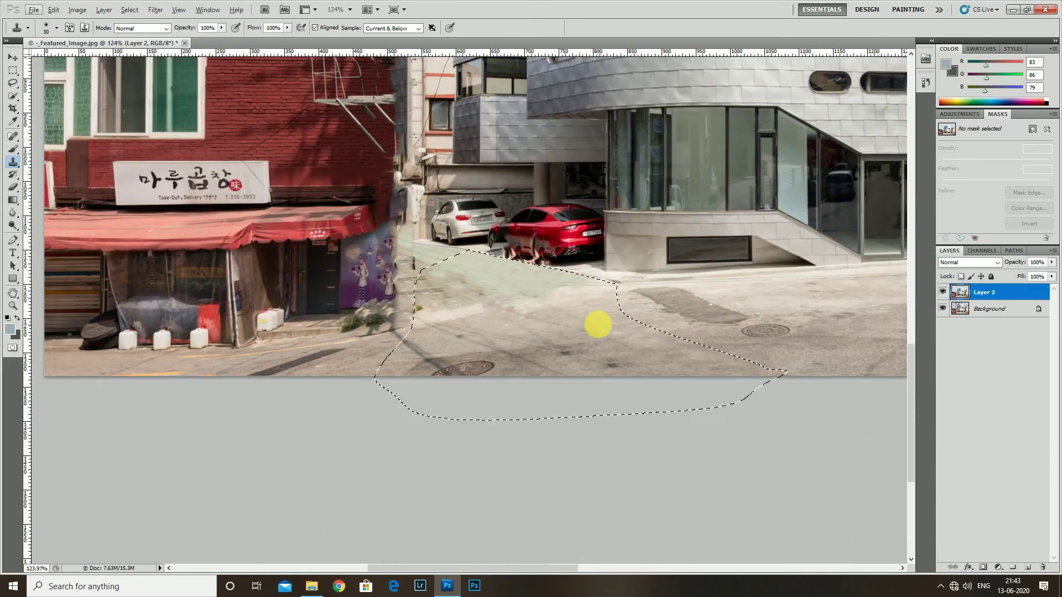
{"action": "scroll", "coordinate": [598, 325], "scroll_direction": "up", "scroll_amount": 1}
{"action": "scroll", "coordinate": [578, 344], "scroll_direction": "up", "scroll_amount": 1}
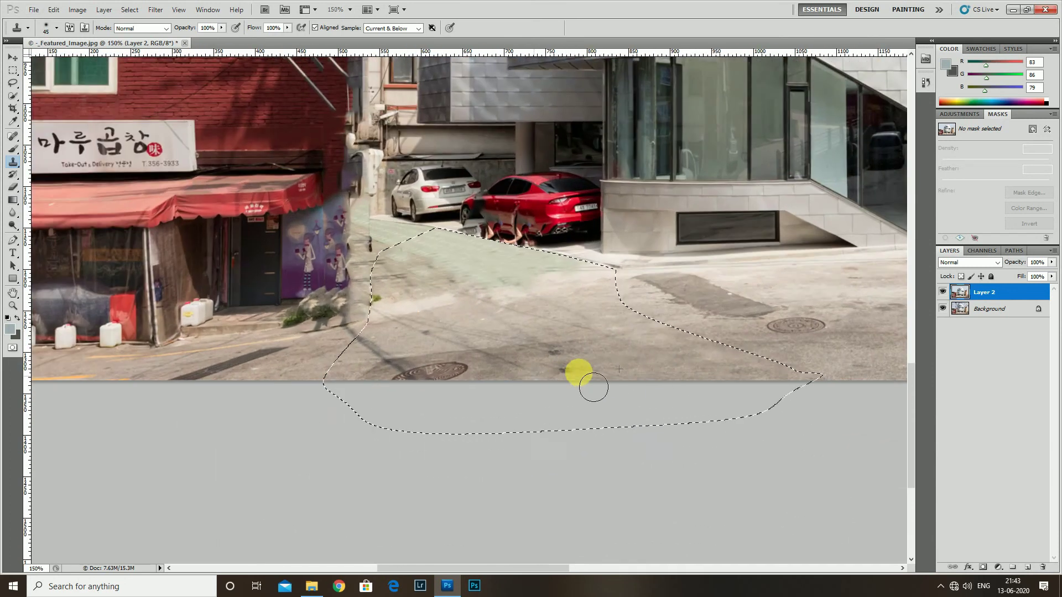
{"action": "scroll", "coordinate": [458, 335], "scroll_direction": "down", "scroll_amount": 1}
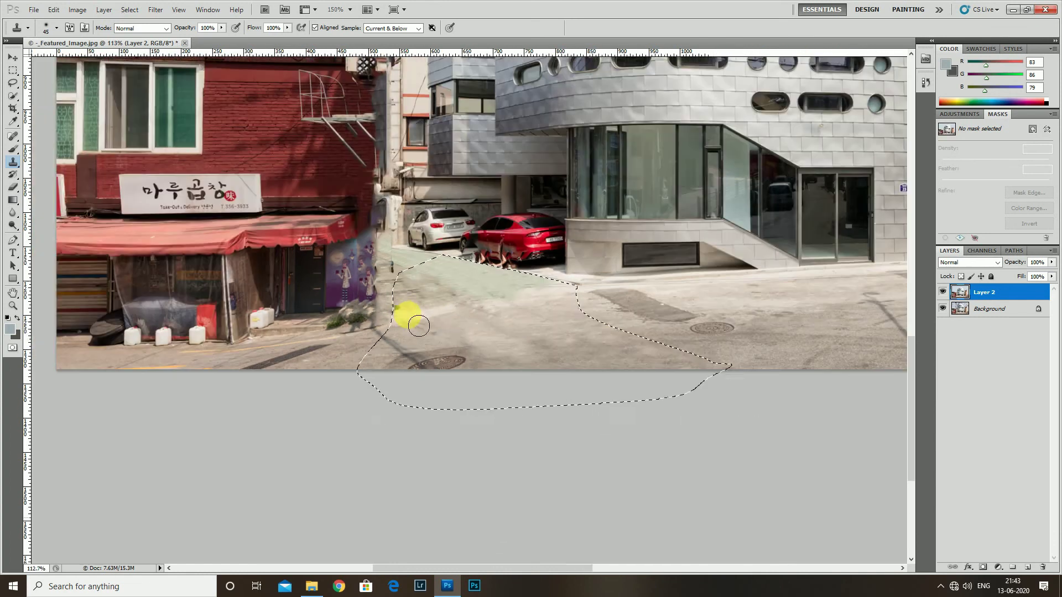
{"action": "right_click", "coordinate": [13, 136]}
{"action": "left_click", "coordinate": [50, 160]}
Patch the blemish on the road with nearby texture using the Patch tool.
{"action": "scroll", "coordinate": [392, 322], "scroll_direction": "up", "scroll_amount": 1}
{"action": "mouse_move", "coordinate": [463, 316]}
{"action": "left_mouse_down"}
{"action": "mouse_move", "coordinate": [567, 349]}
{"action": "mouse_move", "coordinate": [636, 355]}
{"action": "mouse_move", "coordinate": [450, 329]}
{"action": "left_mouse_up"}
{"action": "scroll", "coordinate": [522, 346], "scroll_direction": "down", "scroll_amount": 1}
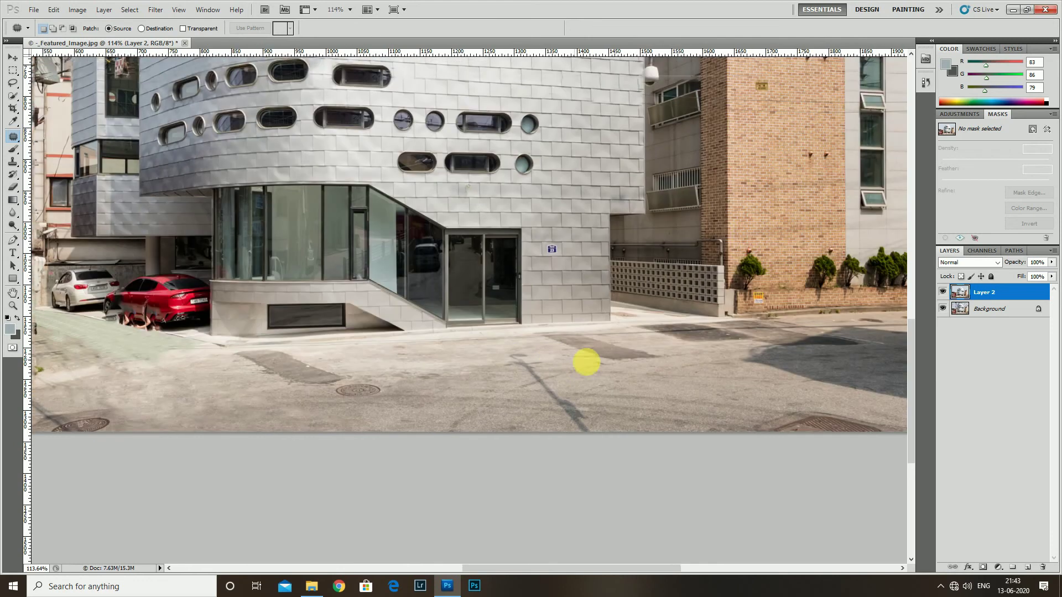
{"action": "scroll", "coordinate": [372, 339], "scroll_direction": "down", "scroll_amount": 3}
{"action": "scroll", "coordinate": [377, 434], "scroll_direction": "up", "scroll_amount": 3}
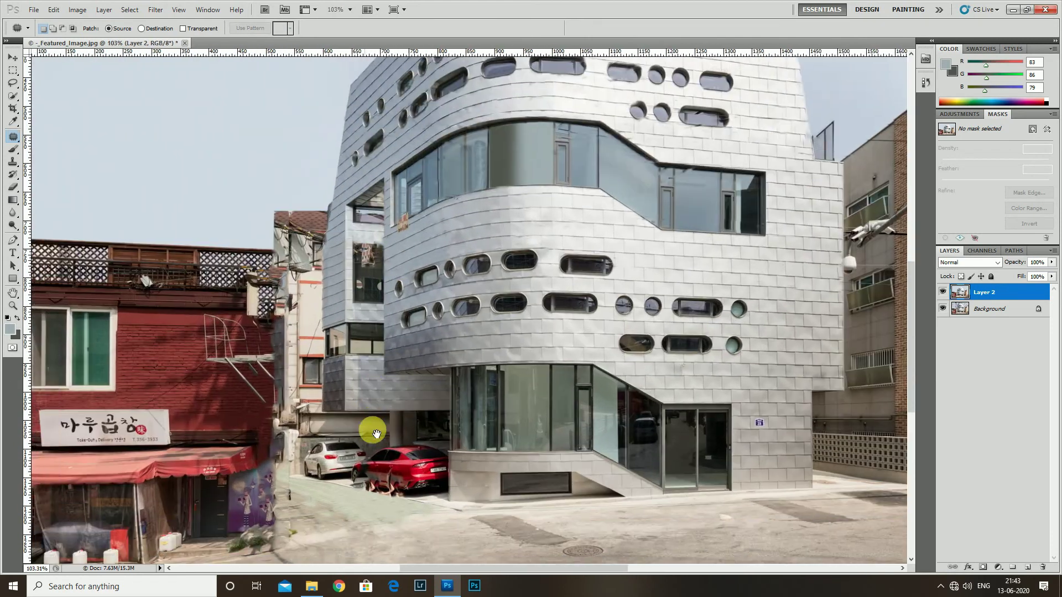
{"action": "scroll", "coordinate": [325, 294], "scroll_direction": "up", "scroll_amount": 1}
{"action": "scroll", "coordinate": [386, 373], "scroll_direction": "up", "scroll_amount": 1}
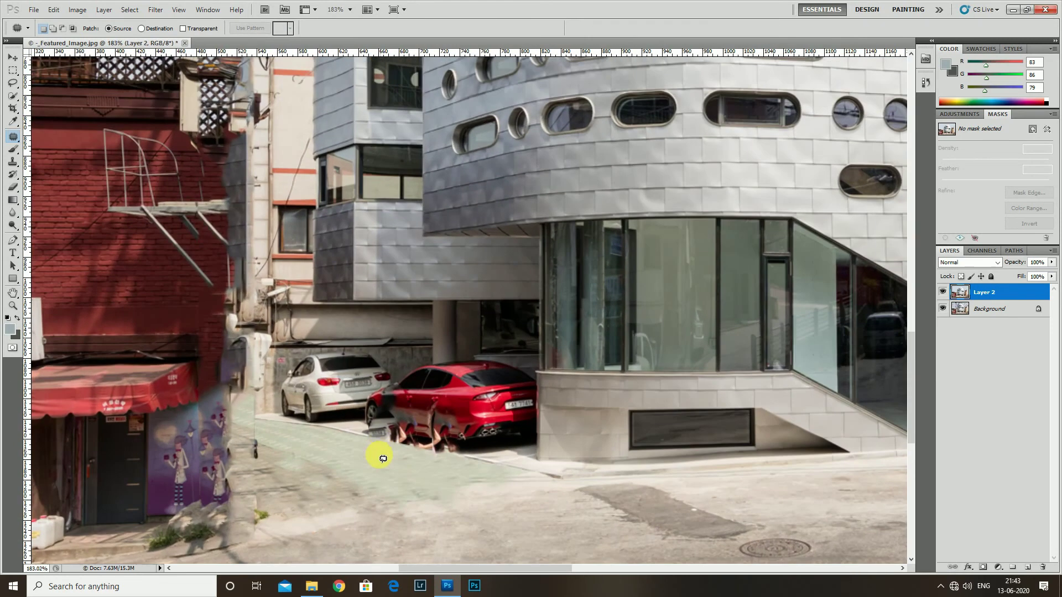
Trace a curved path around the white car's rear wheel.
{"action": "key", "text": "p"}
{"action": "scroll", "coordinate": [332, 424], "scroll_direction": "up", "scroll_amount": 1}
{"action": "left_click", "coordinate": [271, 410]}
{"action": "left_click", "coordinate": [307, 423]}
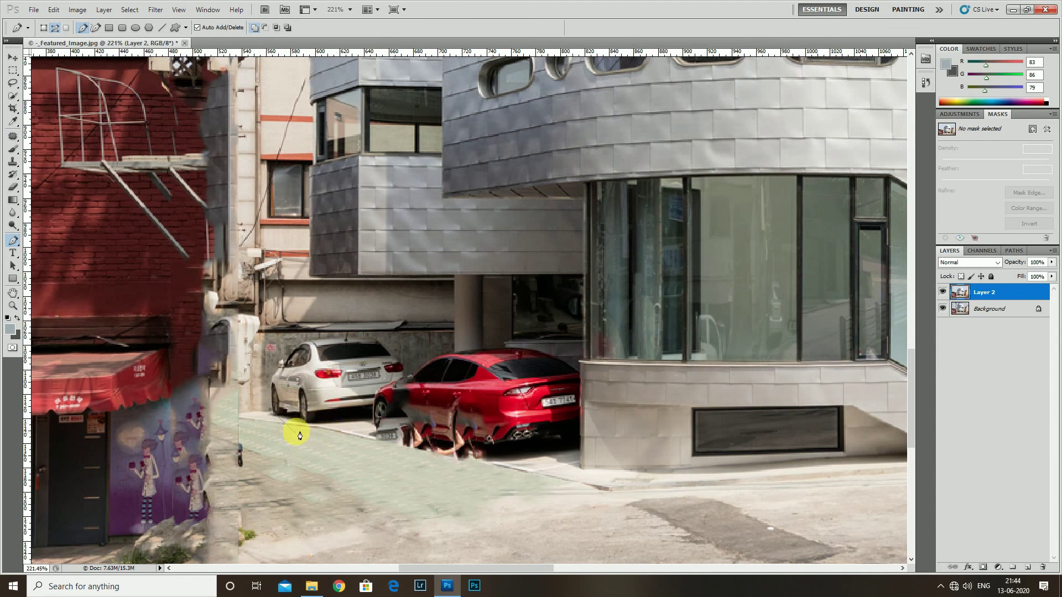
{"action": "scroll", "coordinate": [274, 411], "scroll_direction": "up", "scroll_amount": 2}
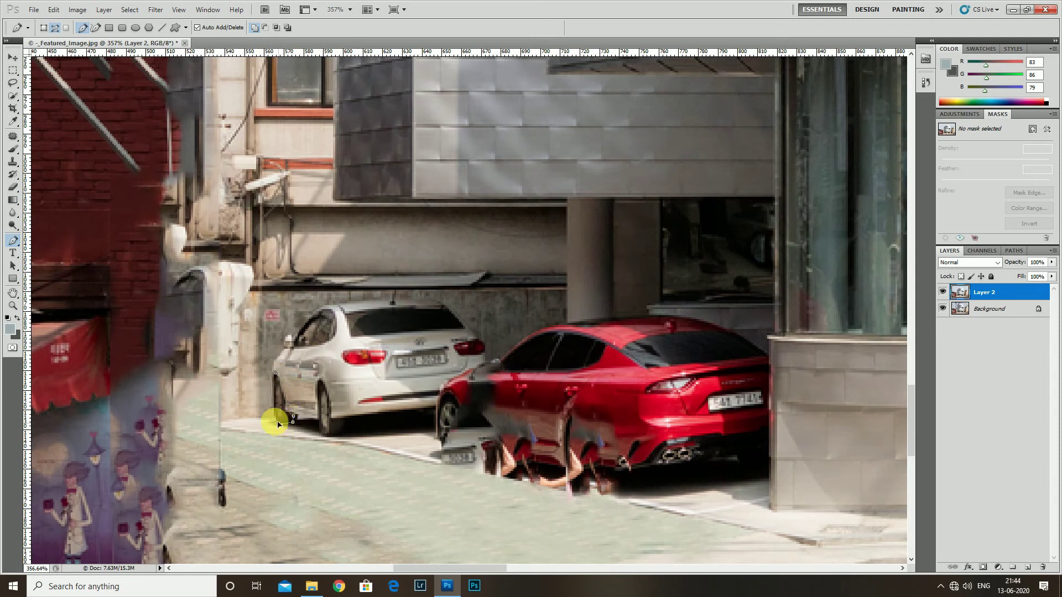
{"action": "mouse_move", "coordinate": [321, 402]}
{"action": "left_mouse_down"}
{"action": "mouse_move", "coordinate": [324, 424]}
{"action": "mouse_move", "coordinate": [326, 392]}
{"action": "left_mouse_up"}
Copy the selected wheel to Layer 3 and a rectangle of the wheel area to Layer 4.
{"action": "key", "text": "ctrl+j"}
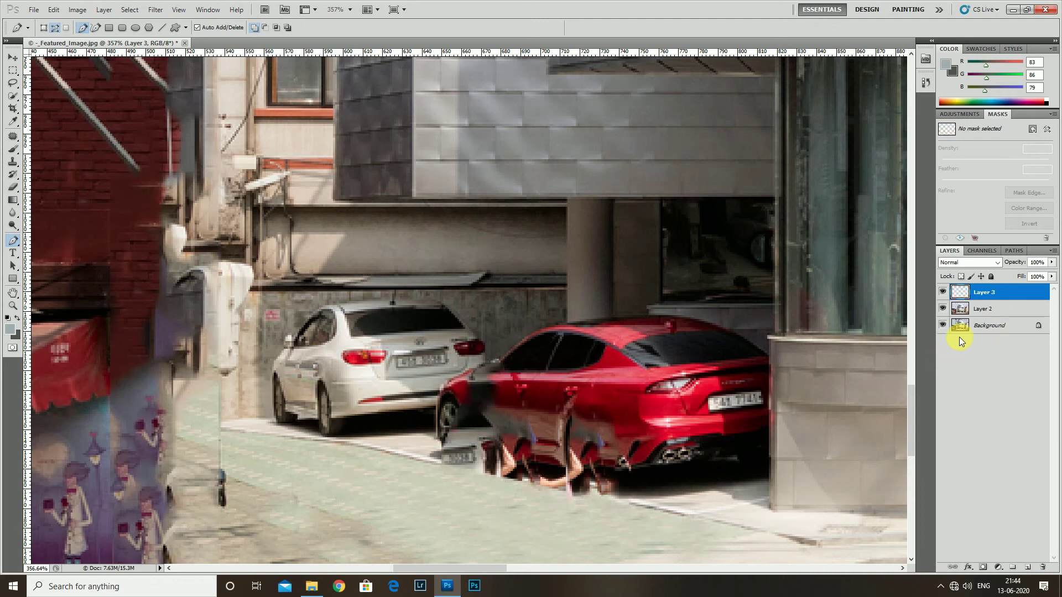
{"action": "key", "text": "v"}
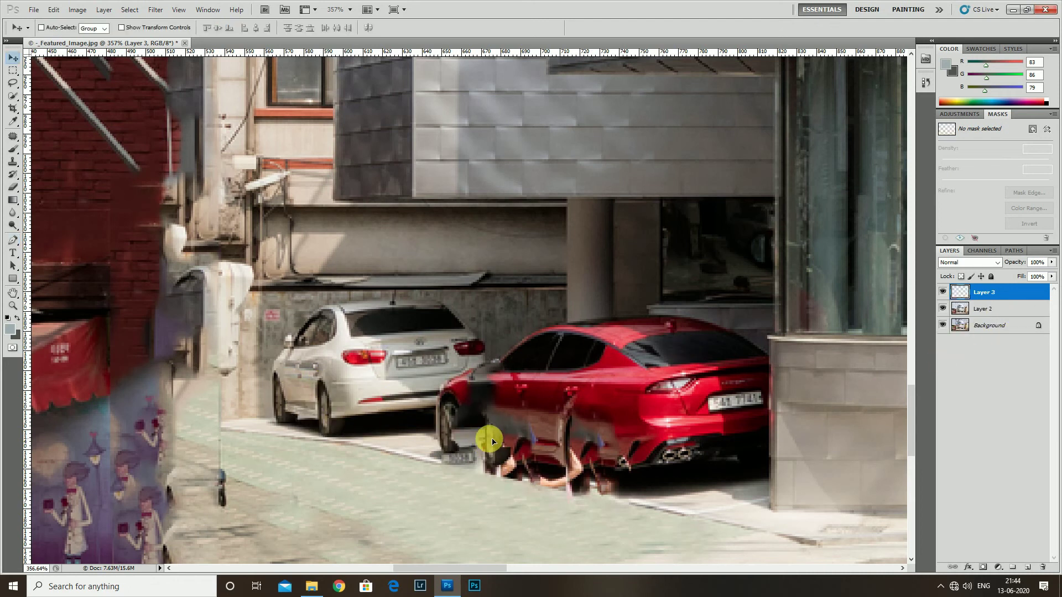
{"action": "key", "text": "m"}
{"action": "left_click_drag", "start_coordinate": [479, 417], "coordinate": [528, 472]}
{"action": "key", "text": "ctrl+j"}
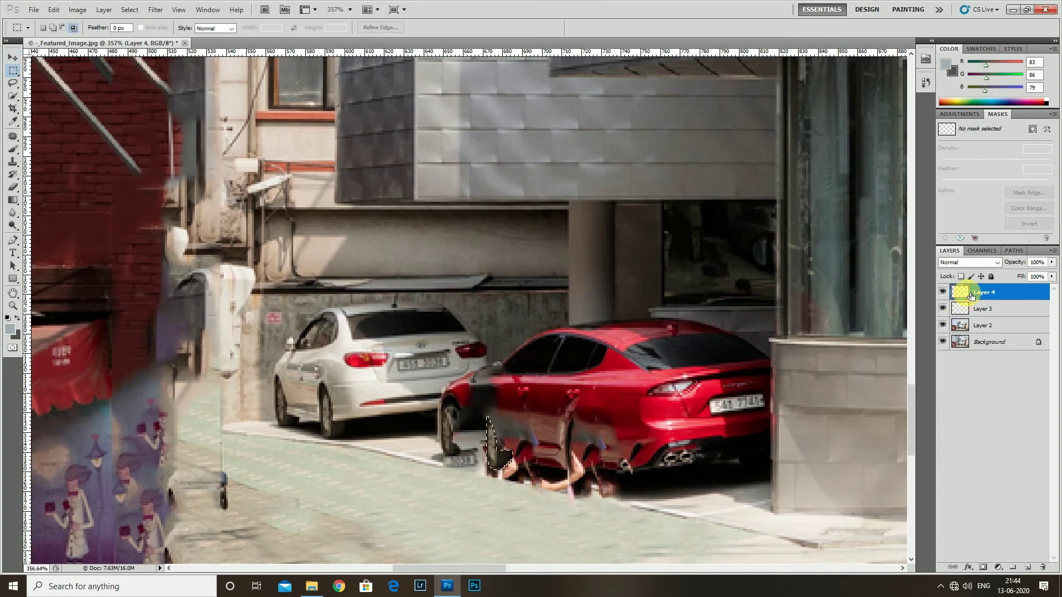
Move the Layer 4 piece right along the red car and scale it to about 118%.
{"action": "left_click", "coordinate": [981, 312]}
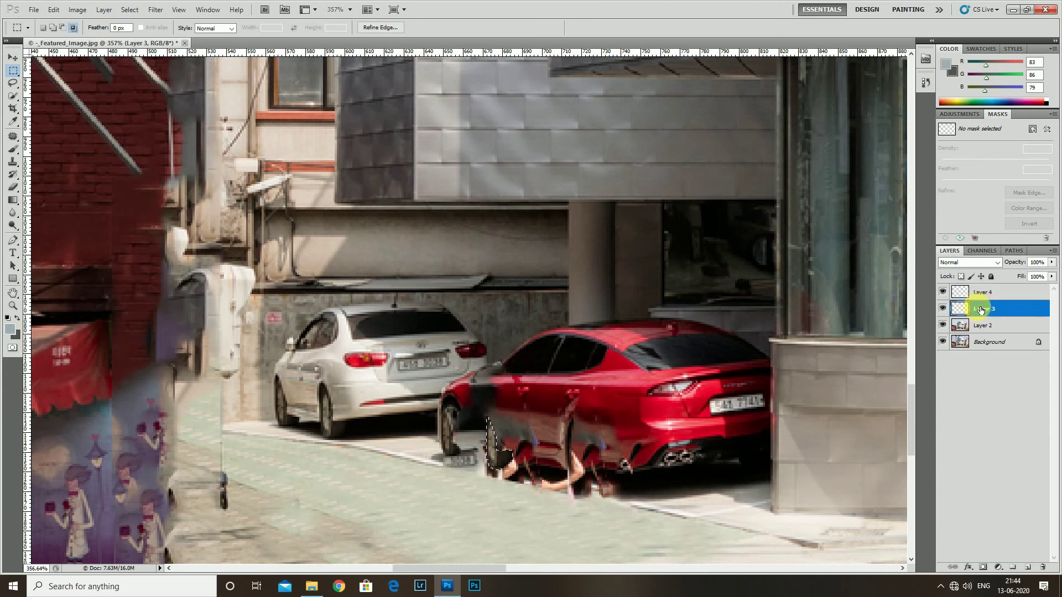
{"action": "left_click", "coordinate": [977, 292]}
{"action": "key", "text": "v"}
{"action": "left_click_drag", "start_coordinate": [486, 447], "coordinate": [576, 465]}
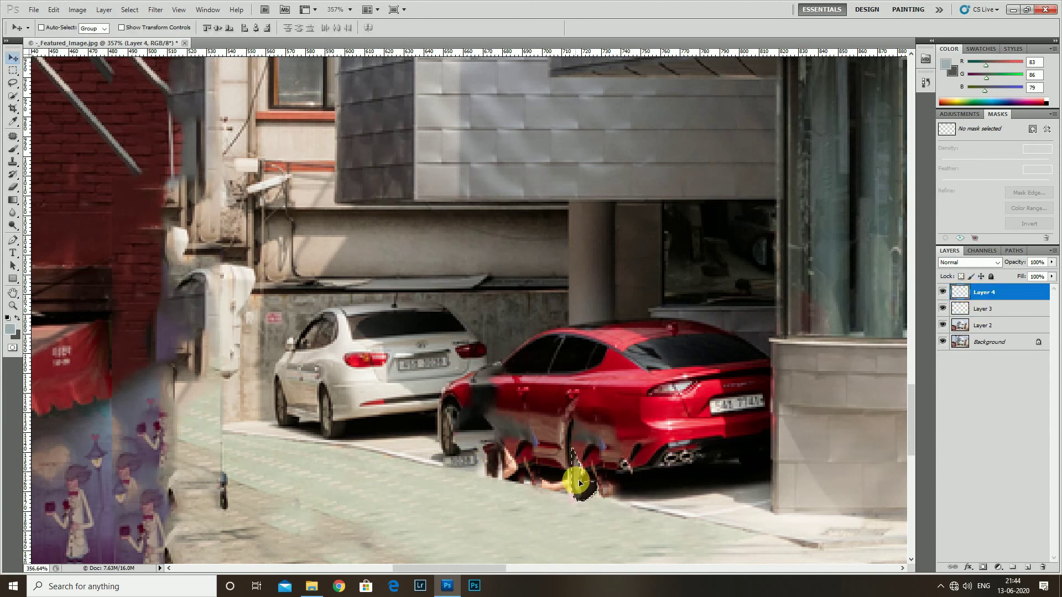
{"action": "key", "text": "ctrl+t"}
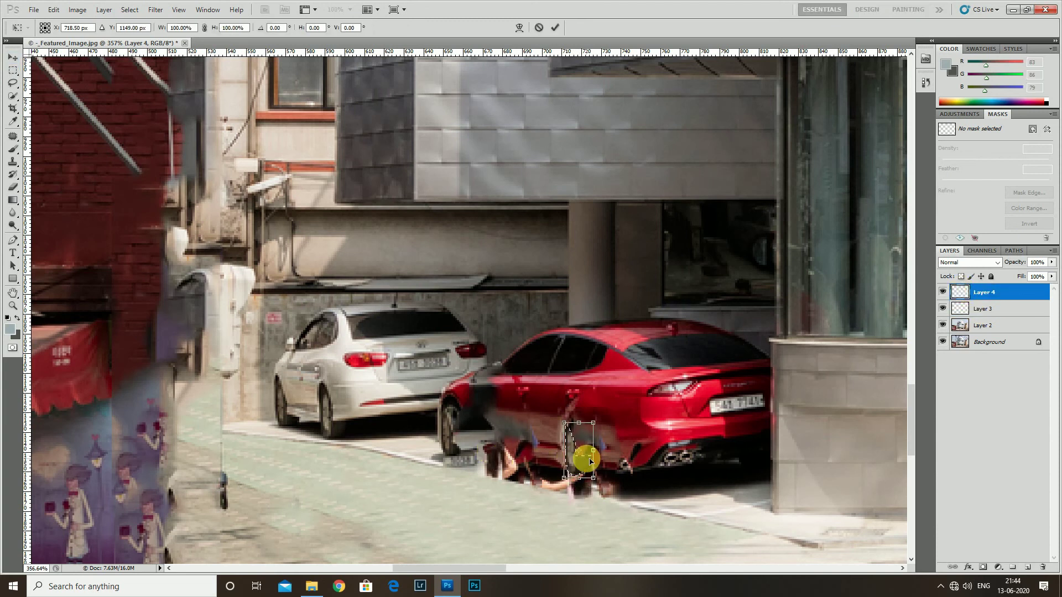
{"action": "scroll", "coordinate": [603, 486], "scroll_direction": "up", "scroll_amount": 1}
{"action": "left_click_drag", "start_coordinate": [605, 487], "coordinate": [610, 494]}
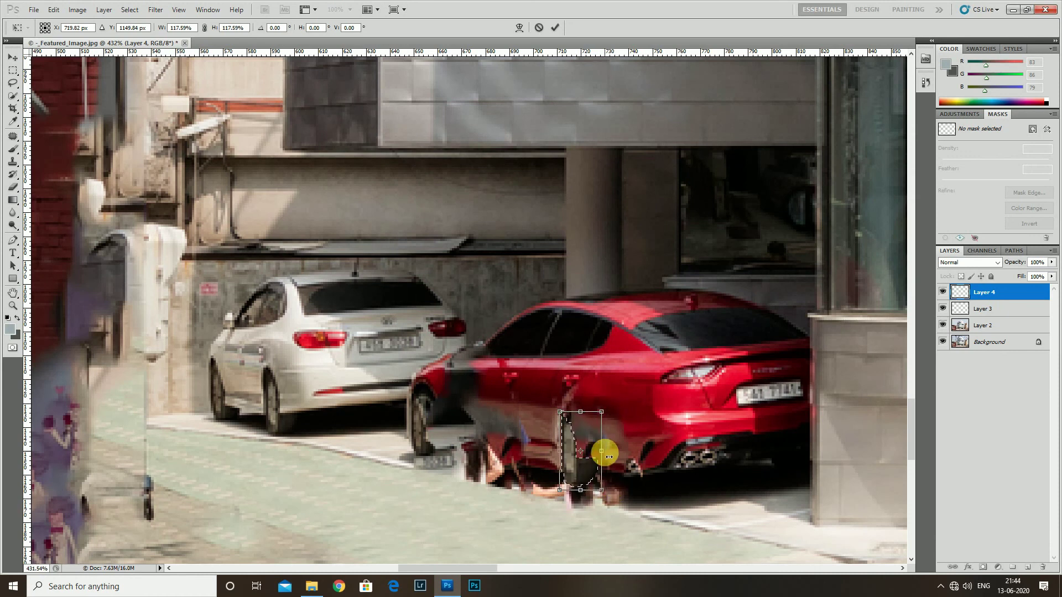
{"action": "left_click_drag", "start_coordinate": [607, 454], "coordinate": [611, 485]}
{"action": "key", "text": "Return"}
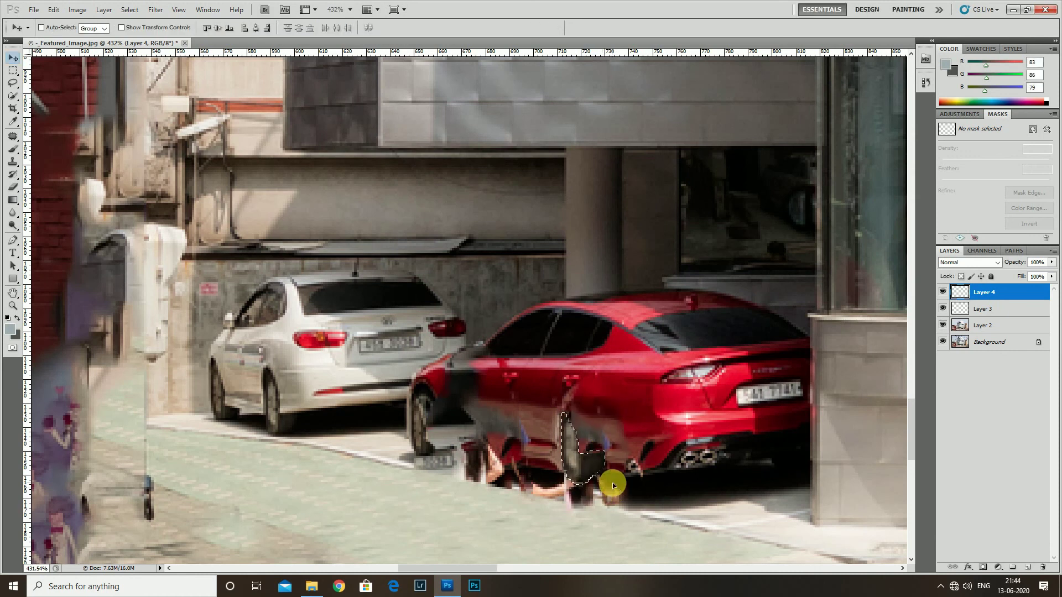
{"action": "scroll", "coordinate": [608, 487], "scroll_direction": "down", "scroll_amount": 1}
{"action": "scroll", "coordinate": [608, 487], "scroll_direction": "up", "scroll_amount": 1}
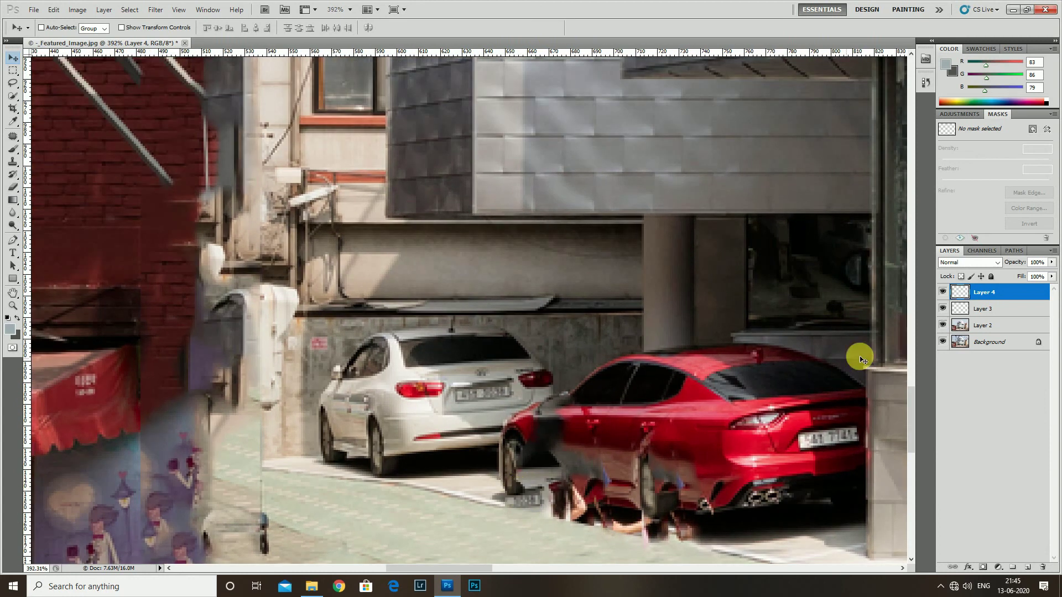
Scale and stretch the Layer 3 copy to about 109% to fit the car's side.
{"action": "left_click", "coordinate": [993, 309]}
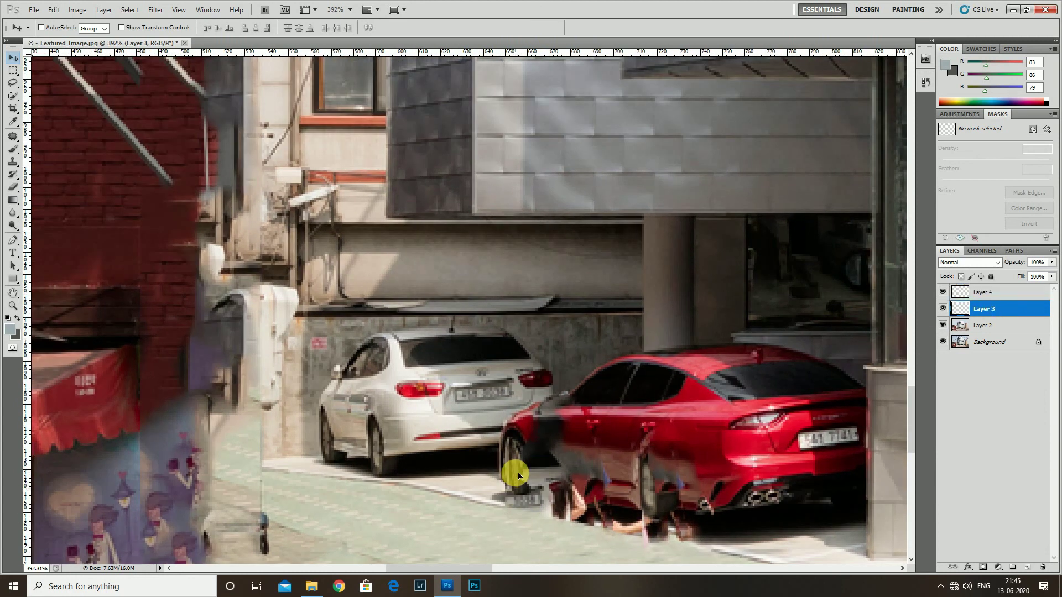
{"action": "key", "text": "ctrl+t"}
{"action": "mouse_move", "coordinate": [587, 514]}
{"action": "left_mouse_down"}
{"action": "mouse_move", "coordinate": [604, 519]}
{"action": "mouse_move", "coordinate": [620, 505]}
{"action": "left_mouse_up"}
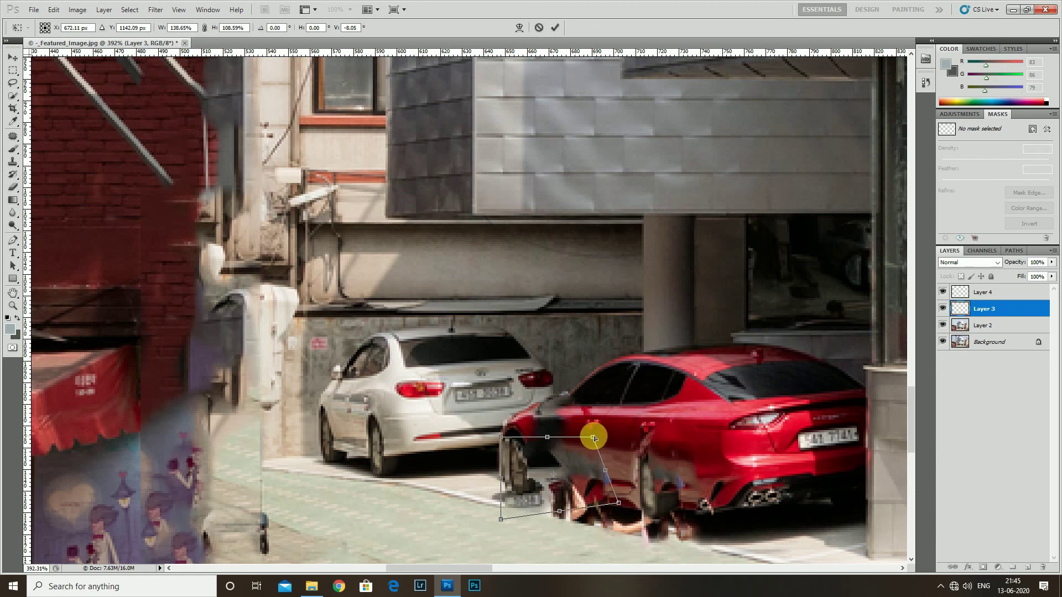
{"action": "left_click_drag", "start_coordinate": [594, 439], "coordinate": [626, 417]}
{"action": "key", "text": "Return"}
{"action": "scroll", "coordinate": [611, 438], "scroll_direction": "down", "scroll_amount": 3}
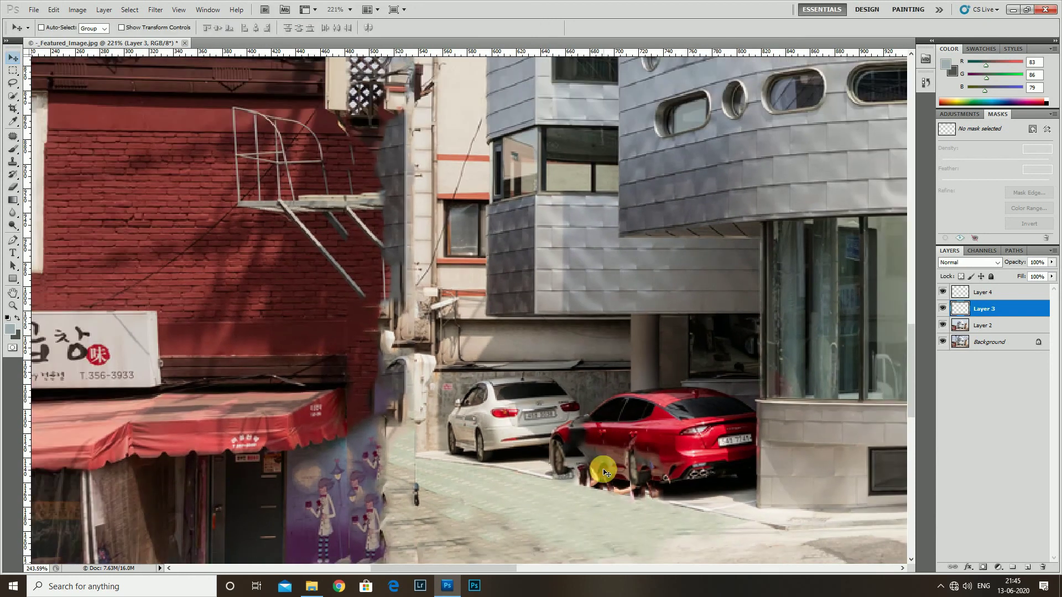
Clone-stamp texture over the red car's wheel area with a smaller brush.
{"action": "scroll", "coordinate": [604, 473], "scroll_direction": "up", "scroll_amount": 1}
{"action": "key", "text": "s"}
{"action": "scroll", "coordinate": [615, 491], "scroll_direction": "up", "scroll_amount": 1}
{"action": "key", "text": "bracketleft"}
{"action": "left_click", "coordinate": [632, 503]}
{"action": "mouse_move", "coordinate": [695, 507]}
{"action": "left_mouse_down"}
{"action": "mouse_move", "coordinate": [685, 515]}
{"action": "mouse_move", "coordinate": [621, 486]}
{"action": "left_mouse_up"}
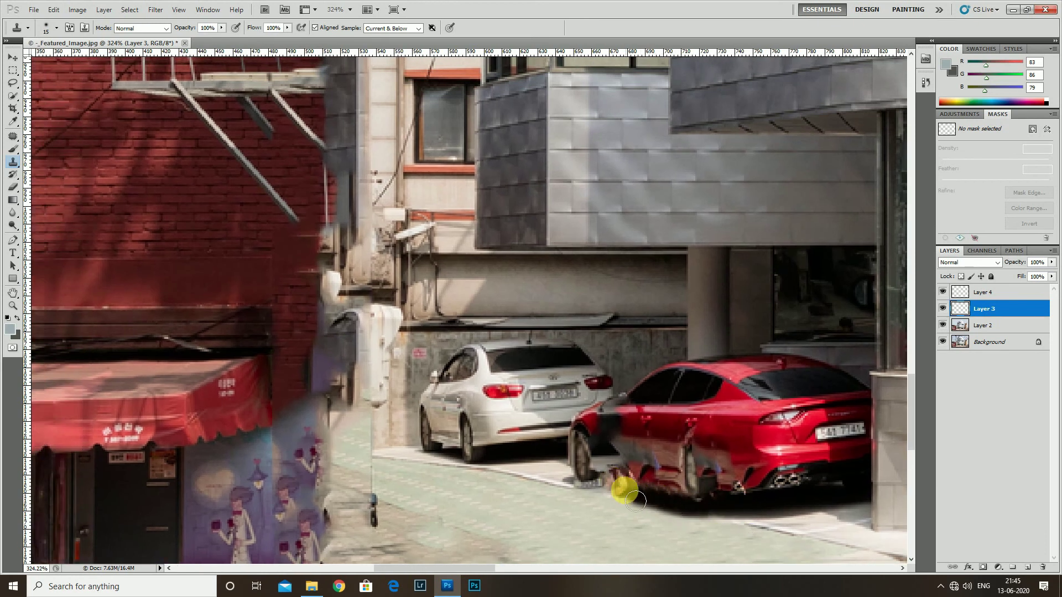
{"action": "mouse_move", "coordinate": [640, 438]}
{"action": "left_mouse_down"}
{"action": "mouse_move", "coordinate": [714, 455]}
{"action": "mouse_move", "coordinate": [687, 462]}
{"action": "left_mouse_up"}
{"action": "left_click_drag", "start_coordinate": [702, 504], "coordinate": [730, 501]}
Cover the bluish patch above the rear wheel with cloned texture.
{"action": "scroll", "coordinate": [719, 500], "scroll_direction": "down", "scroll_amount": 2}
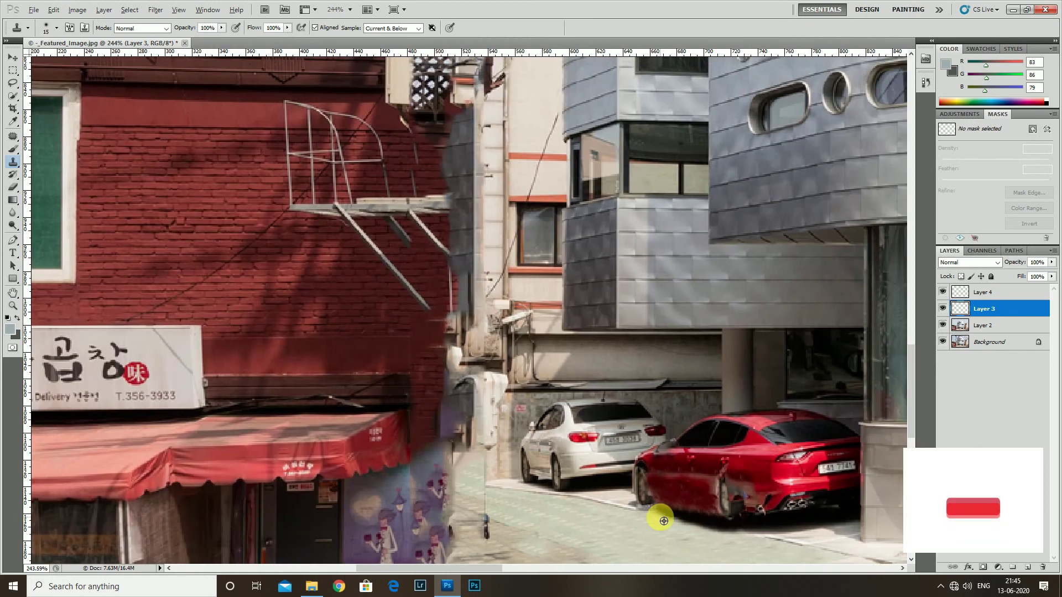
{"action": "scroll", "coordinate": [660, 513], "scroll_direction": "up", "scroll_amount": 1}
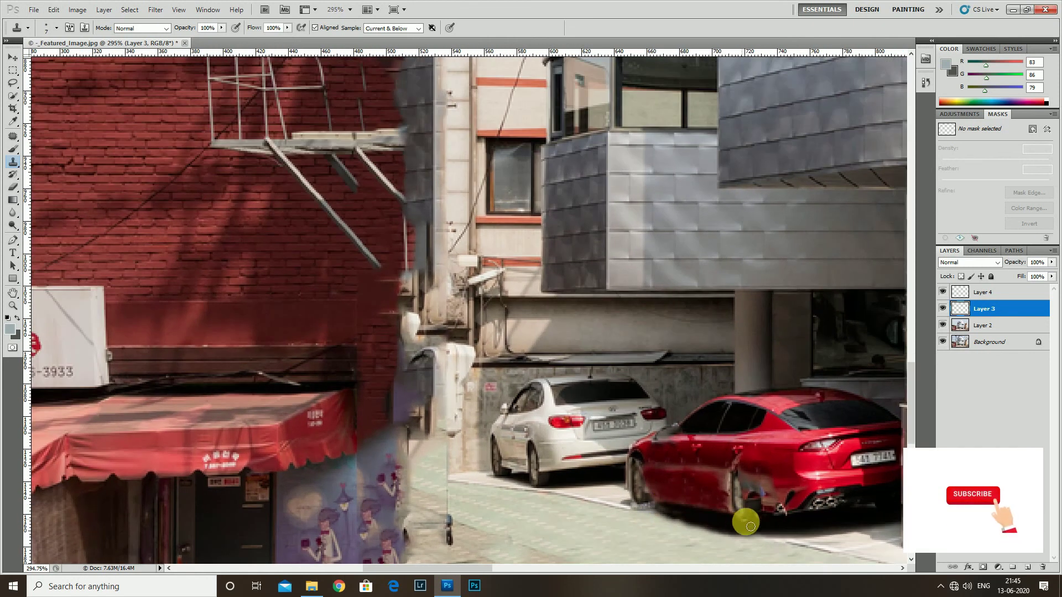
{"action": "scroll", "coordinate": [768, 514], "scroll_direction": "up", "scroll_amount": 1}
{"action": "left_click_drag", "start_coordinate": [734, 514], "coordinate": [776, 473]}
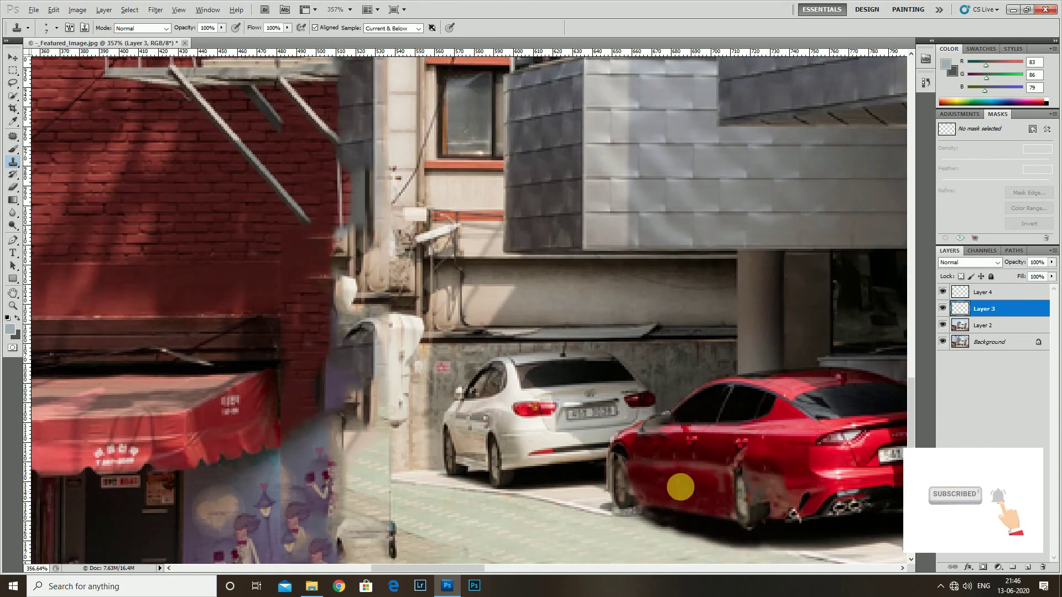
{"action": "scroll", "coordinate": [666, 482], "scroll_direction": "down", "scroll_amount": 3}
{"action": "scroll", "coordinate": [690, 466], "scroll_direction": "up", "scroll_amount": 2}
{"action": "scroll", "coordinate": [689, 461], "scroll_direction": "up", "scroll_amount": 2}
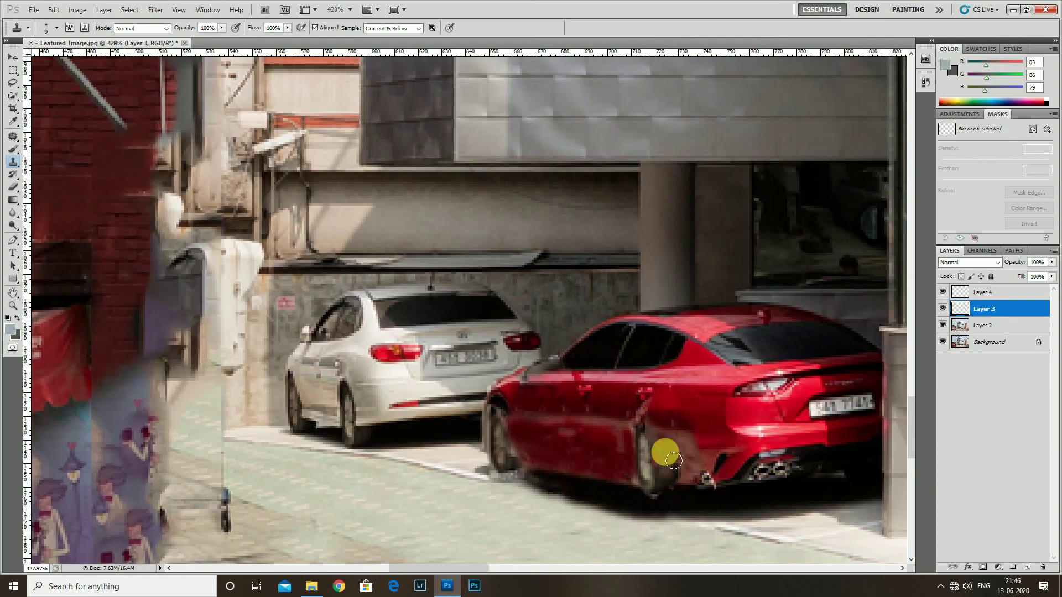
{"action": "scroll", "coordinate": [569, 474], "scroll_direction": "down", "scroll_amount": 2}
Merge retouch Layers 4, 3 and 2 into a single layer.
{"action": "left_click", "coordinate": [984, 292], "text": "shift"}
{"action": "left_click", "coordinate": [982, 327], "text": "shift"}
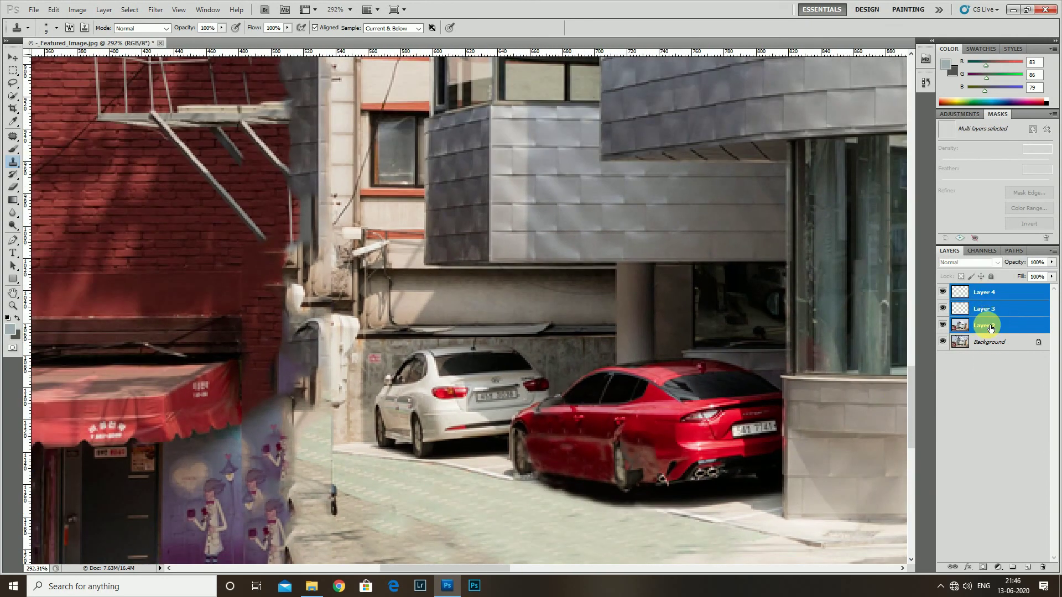
{"action": "key", "text": "ctrl+e"}
{"action": "scroll", "coordinate": [637, 485], "scroll_direction": "up", "scroll_amount": 1}
{"action": "scroll", "coordinate": [638, 485], "scroll_direction": "up", "scroll_amount": 2}
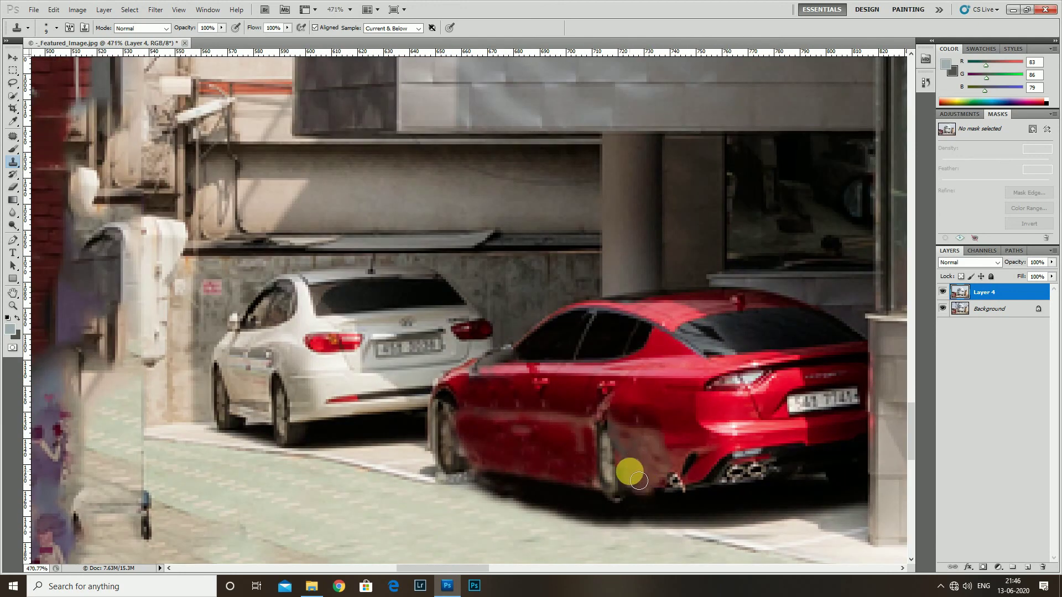
{"action": "scroll", "coordinate": [556, 438], "scroll_direction": "down", "scroll_amount": 3}
{"action": "scroll", "coordinate": [600, 466], "scroll_direction": "down", "scroll_amount": 2}
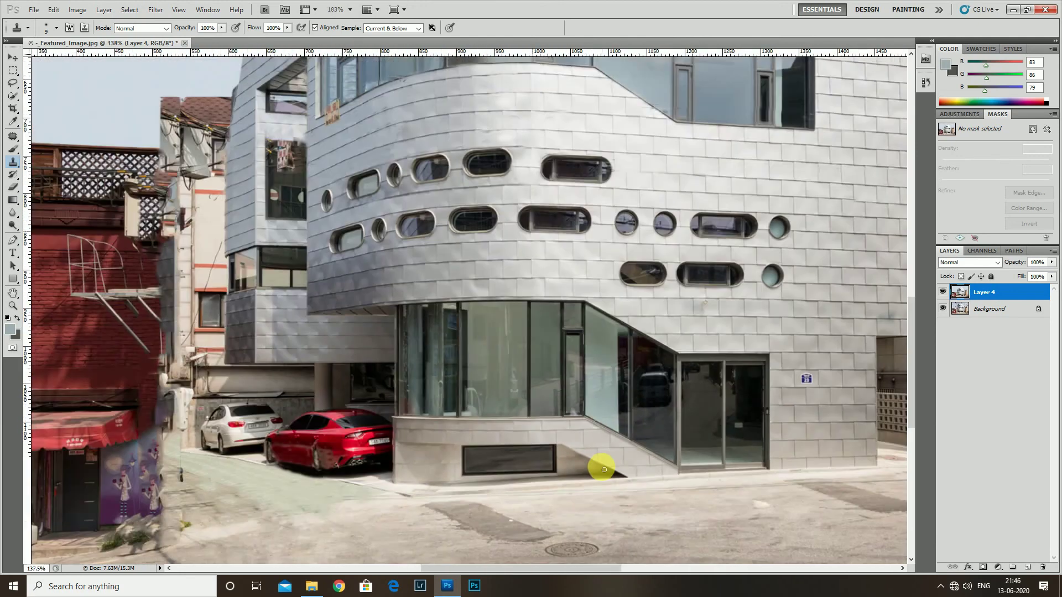